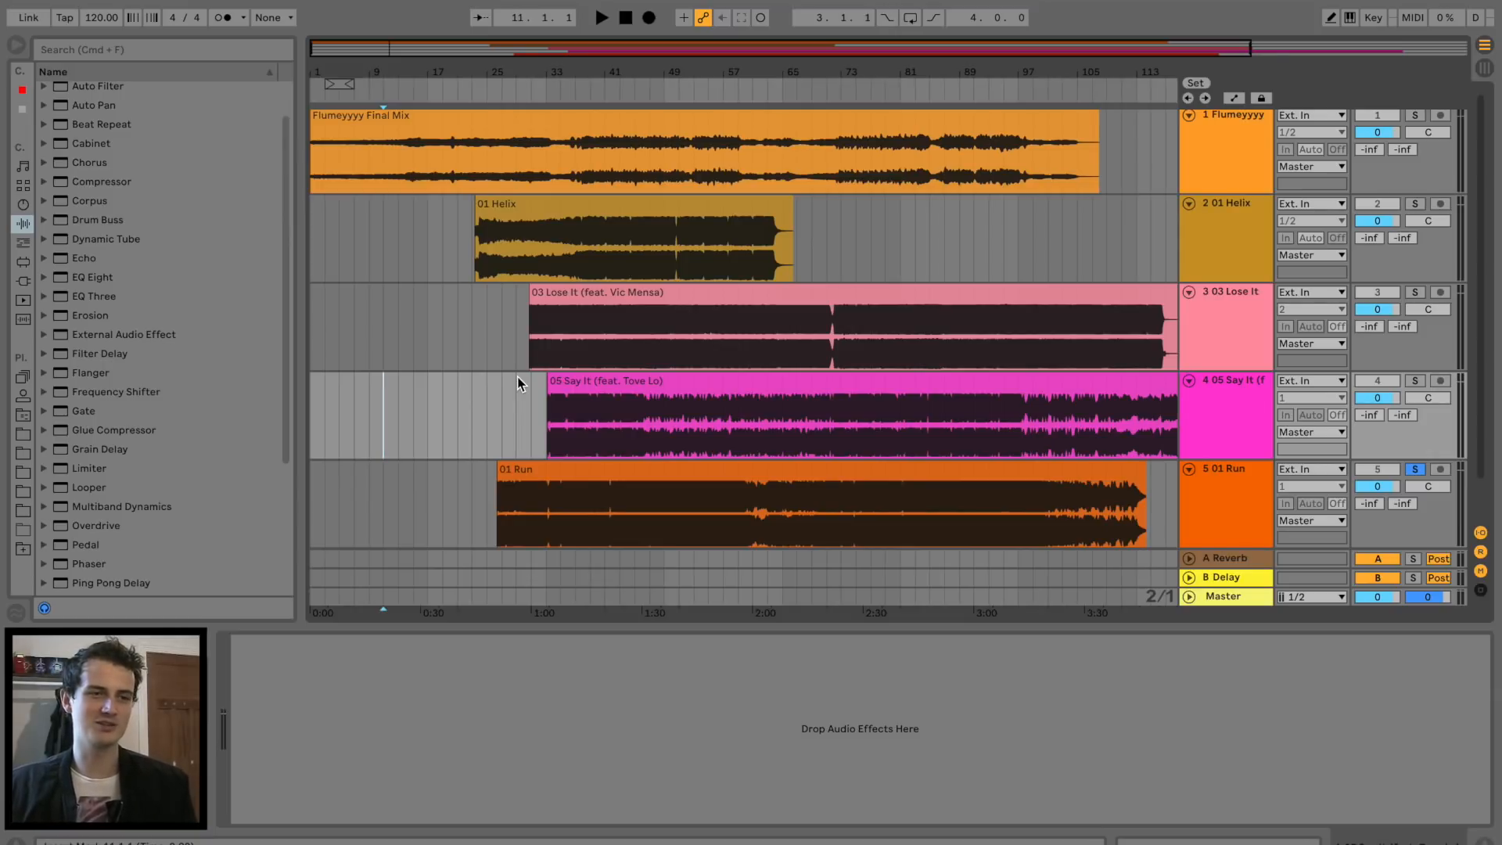
Enlarge the Flumeyyyy Final Mix track's height and solo the track.
left_click_drag(1214, 194, 1222, 389)
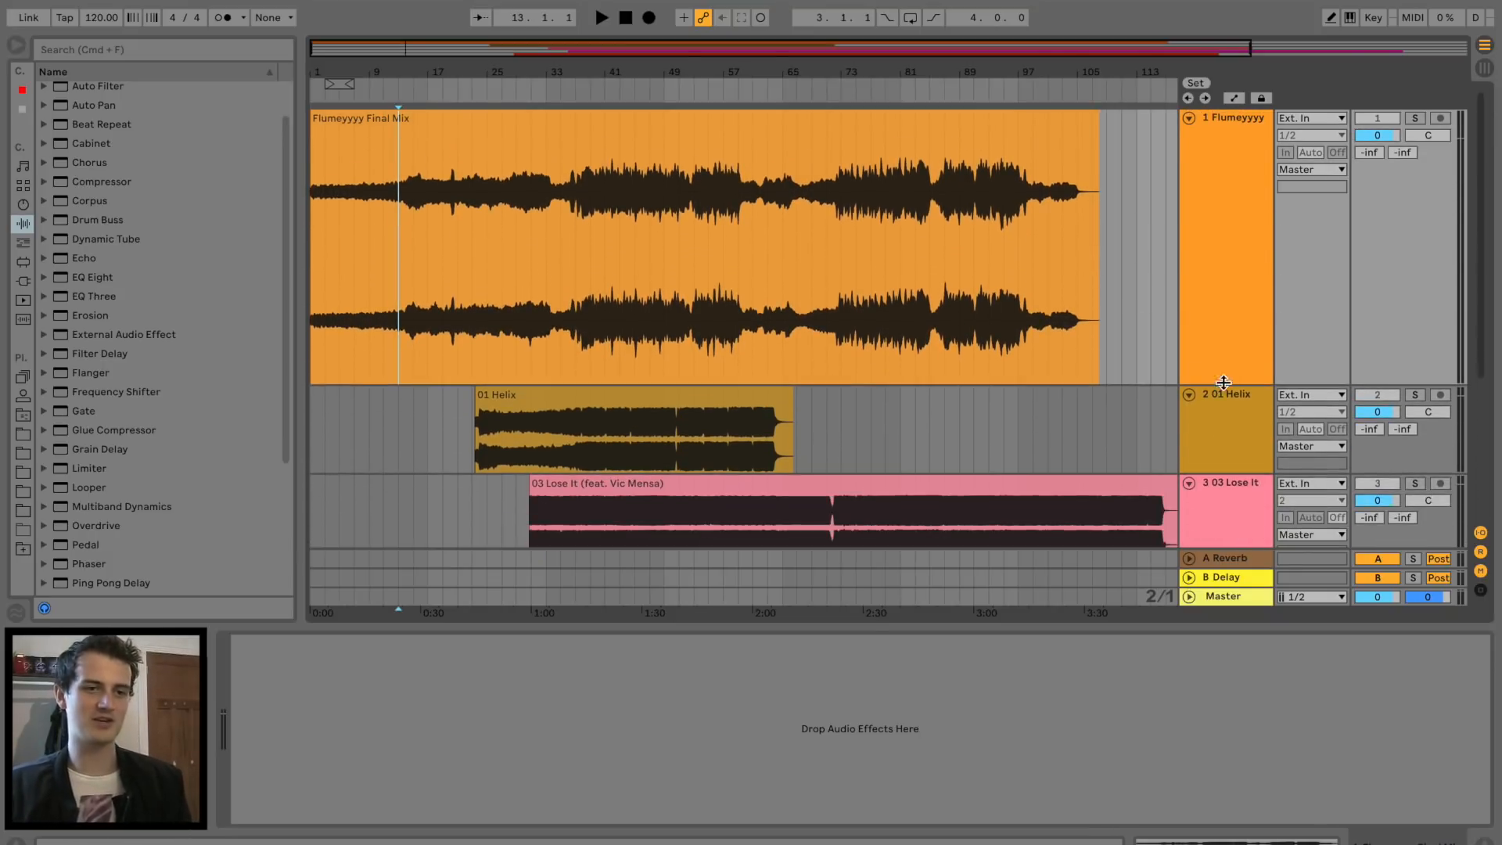
left_click(594, 245)
left_click(1414, 118)
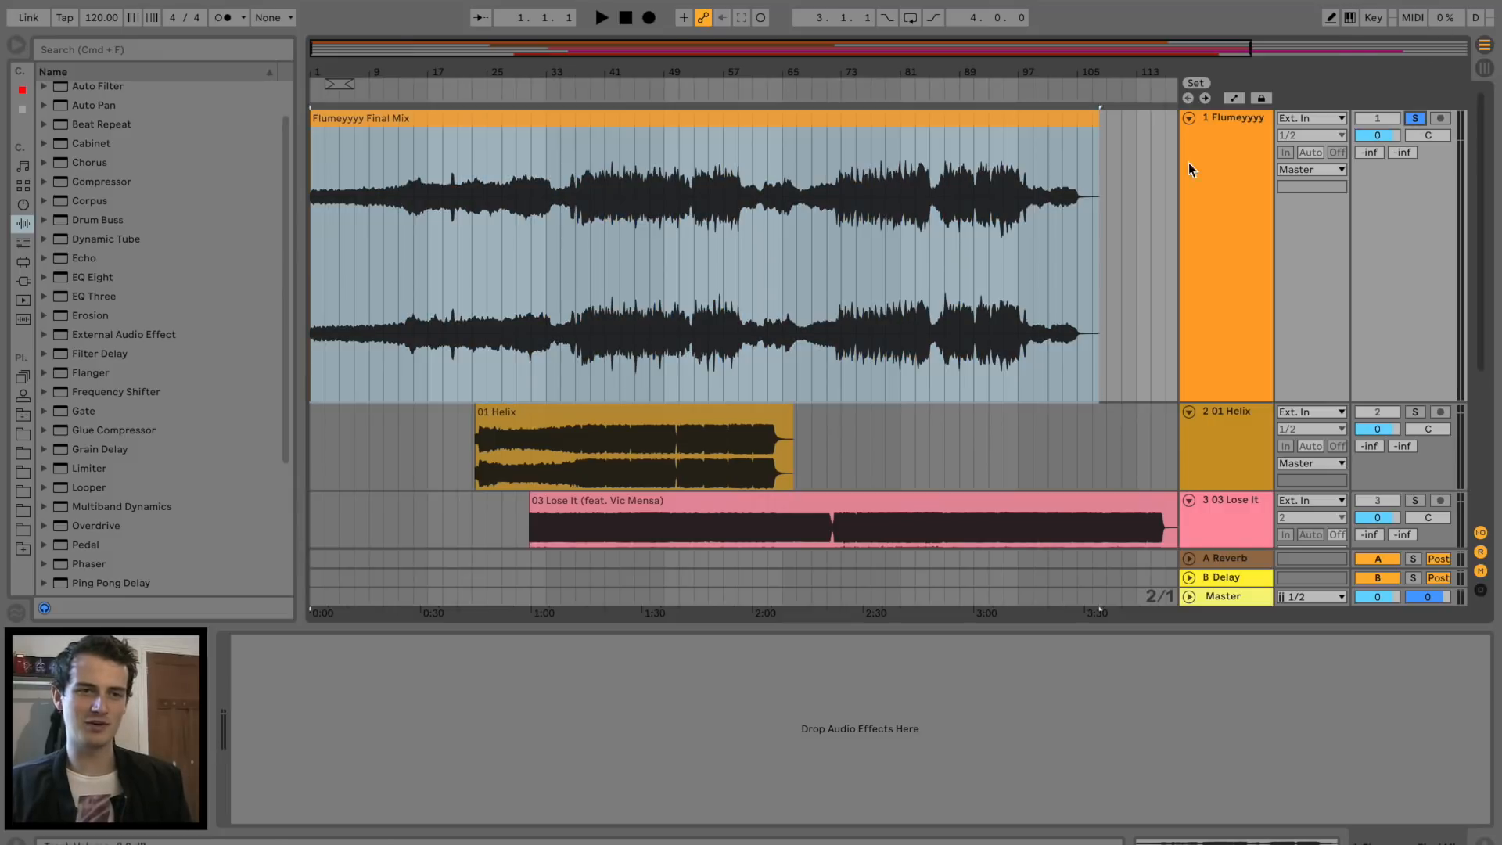
Examine the waveforms of the Helix, Lose It, Say It and Run reference tracks against the final mix.
left_click(589, 326)
scroll(634, 358, "down", 5)
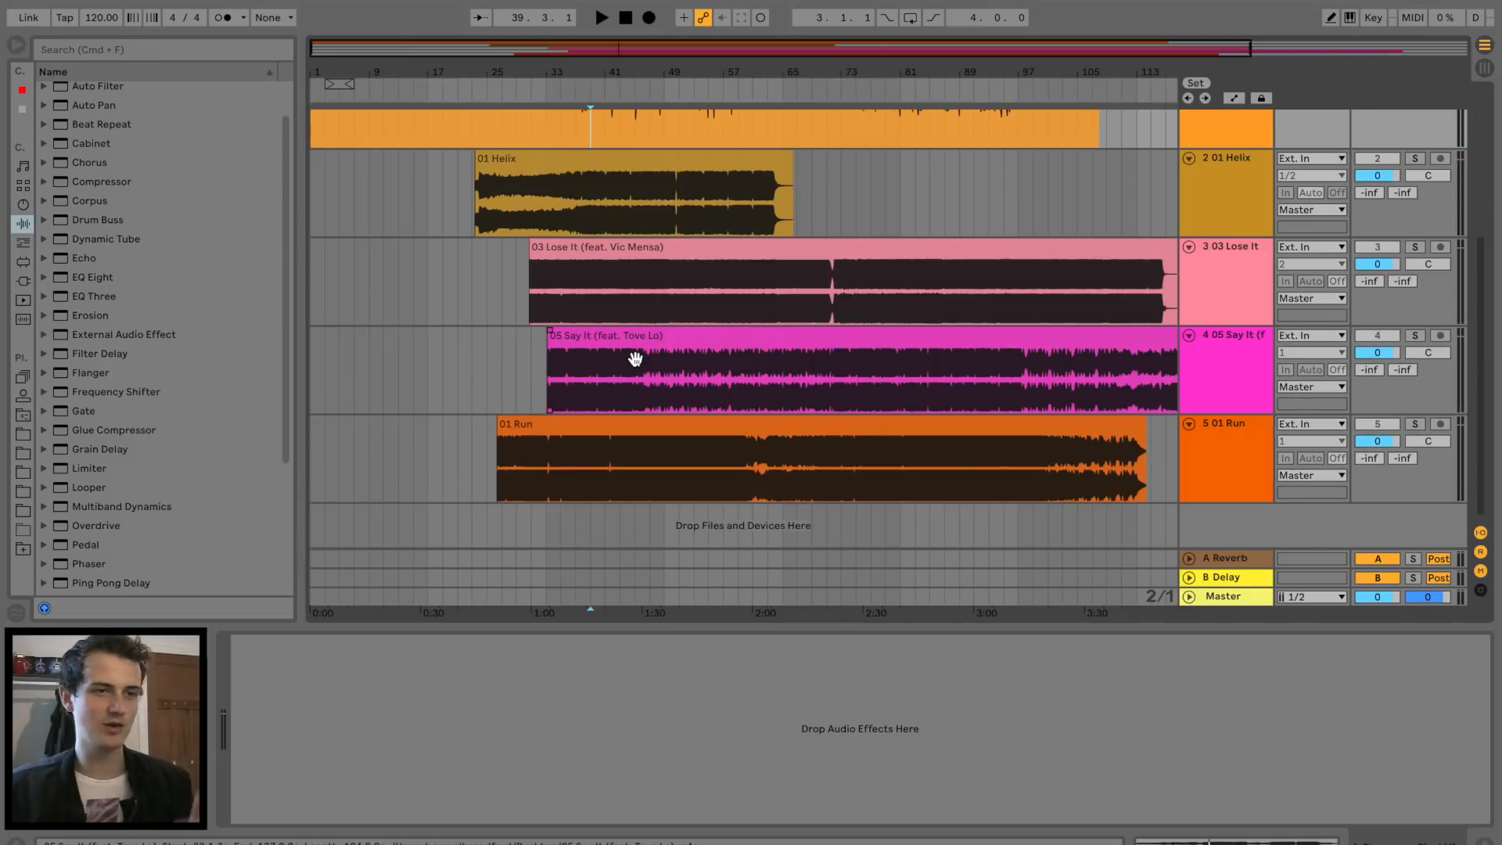
scroll(566, 349, "up", 5)
left_click(603, 336)
left_click(682, 416)
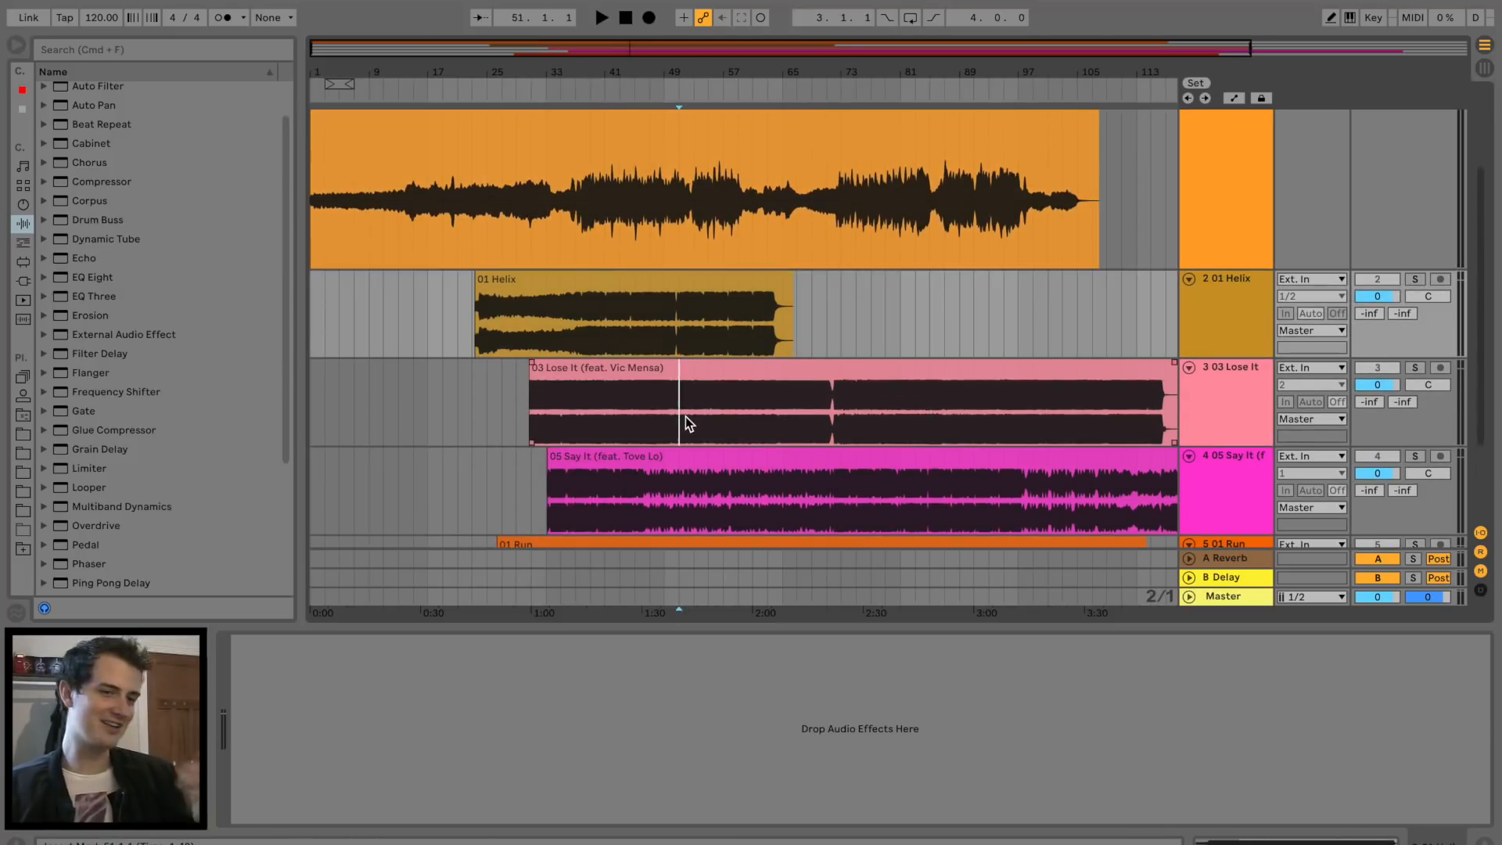
scroll(686, 416, "down", 3)
left_click(576, 349)
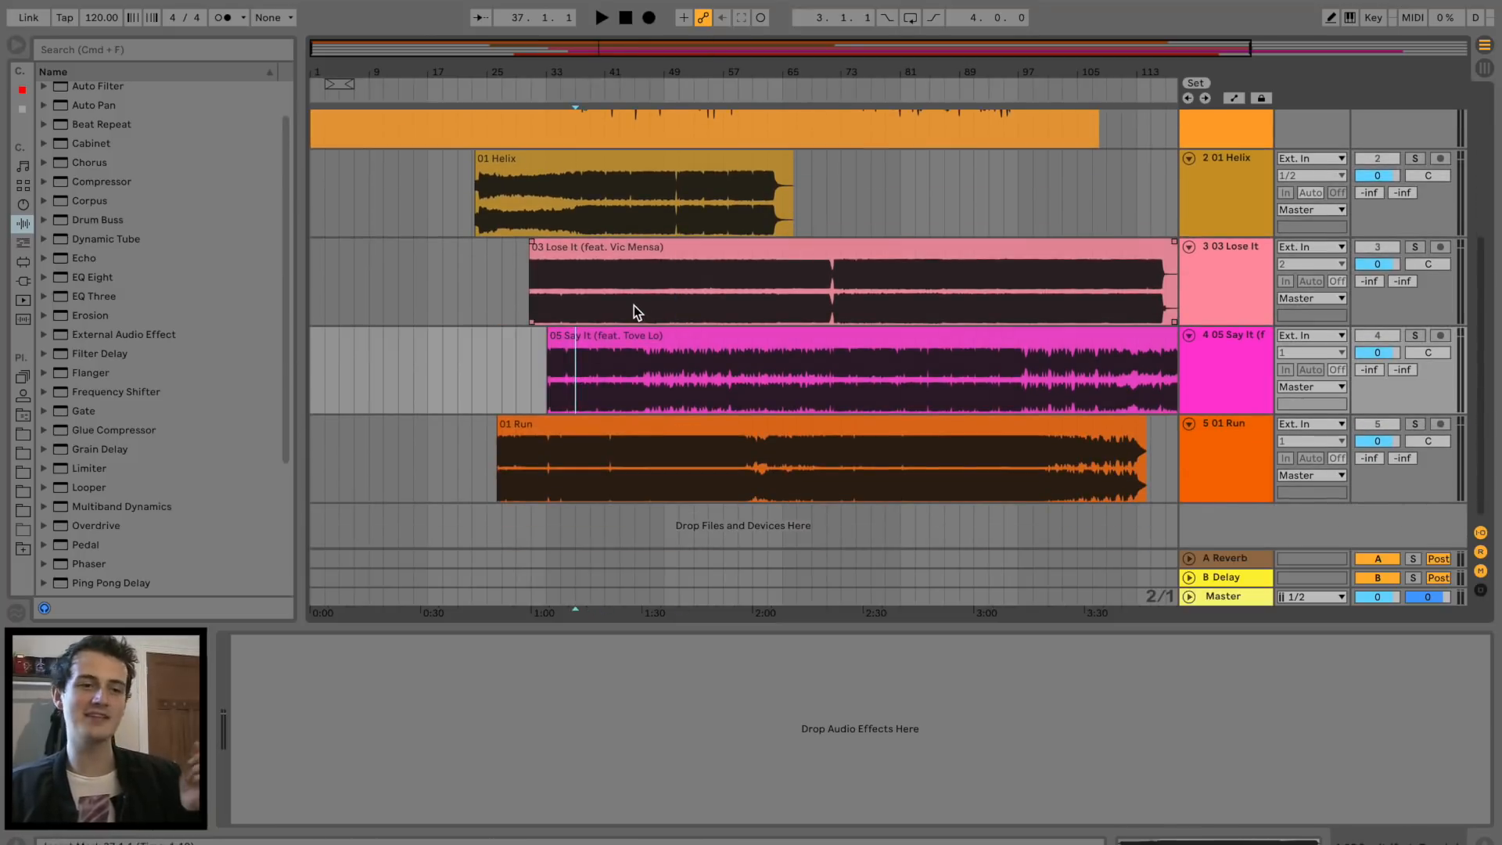
left_click(594, 473)
left_click(672, 337)
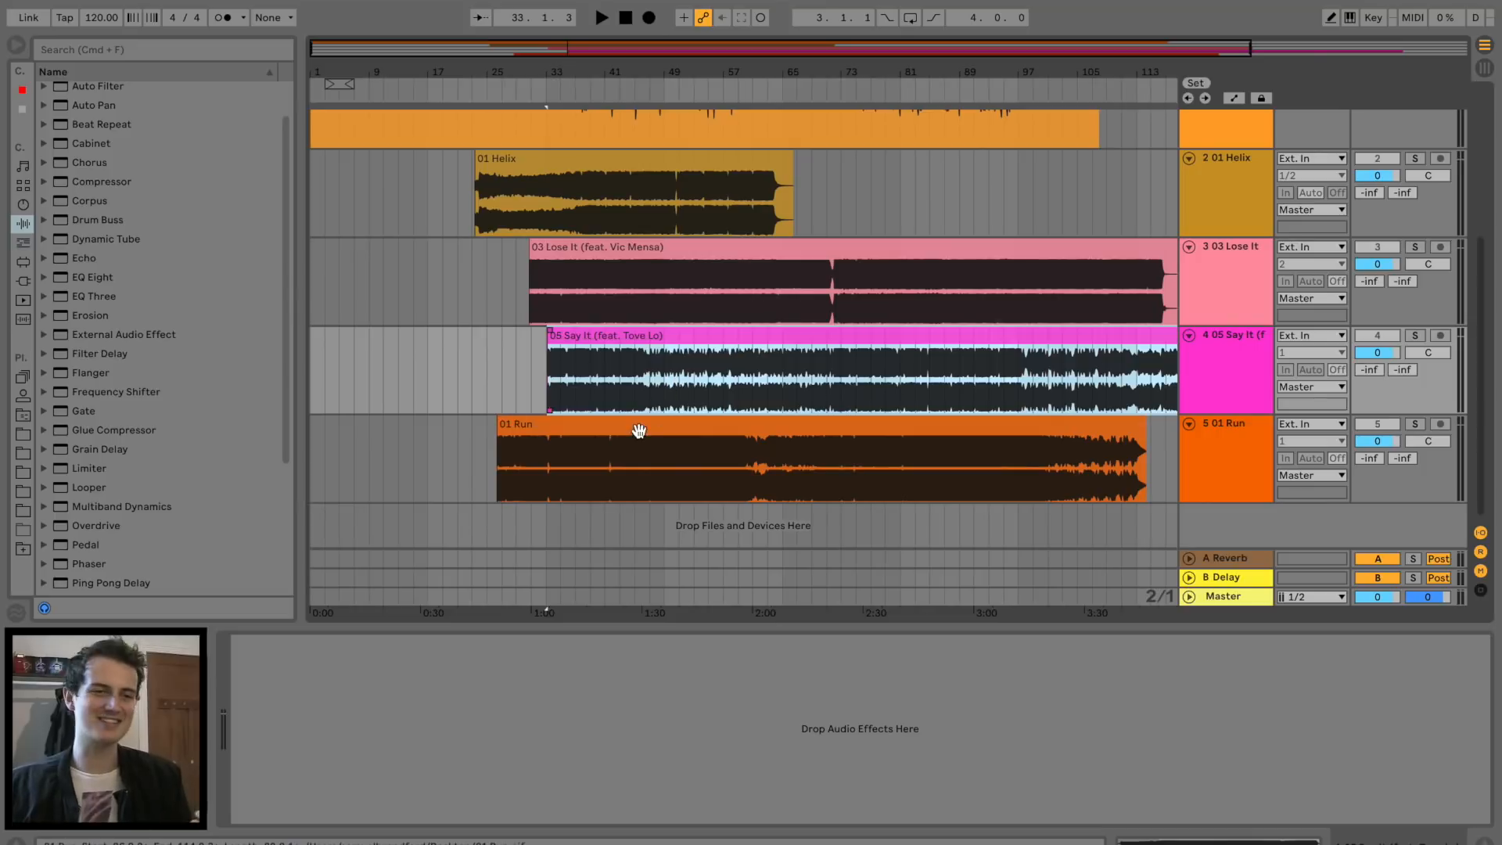
left_click(563, 472)
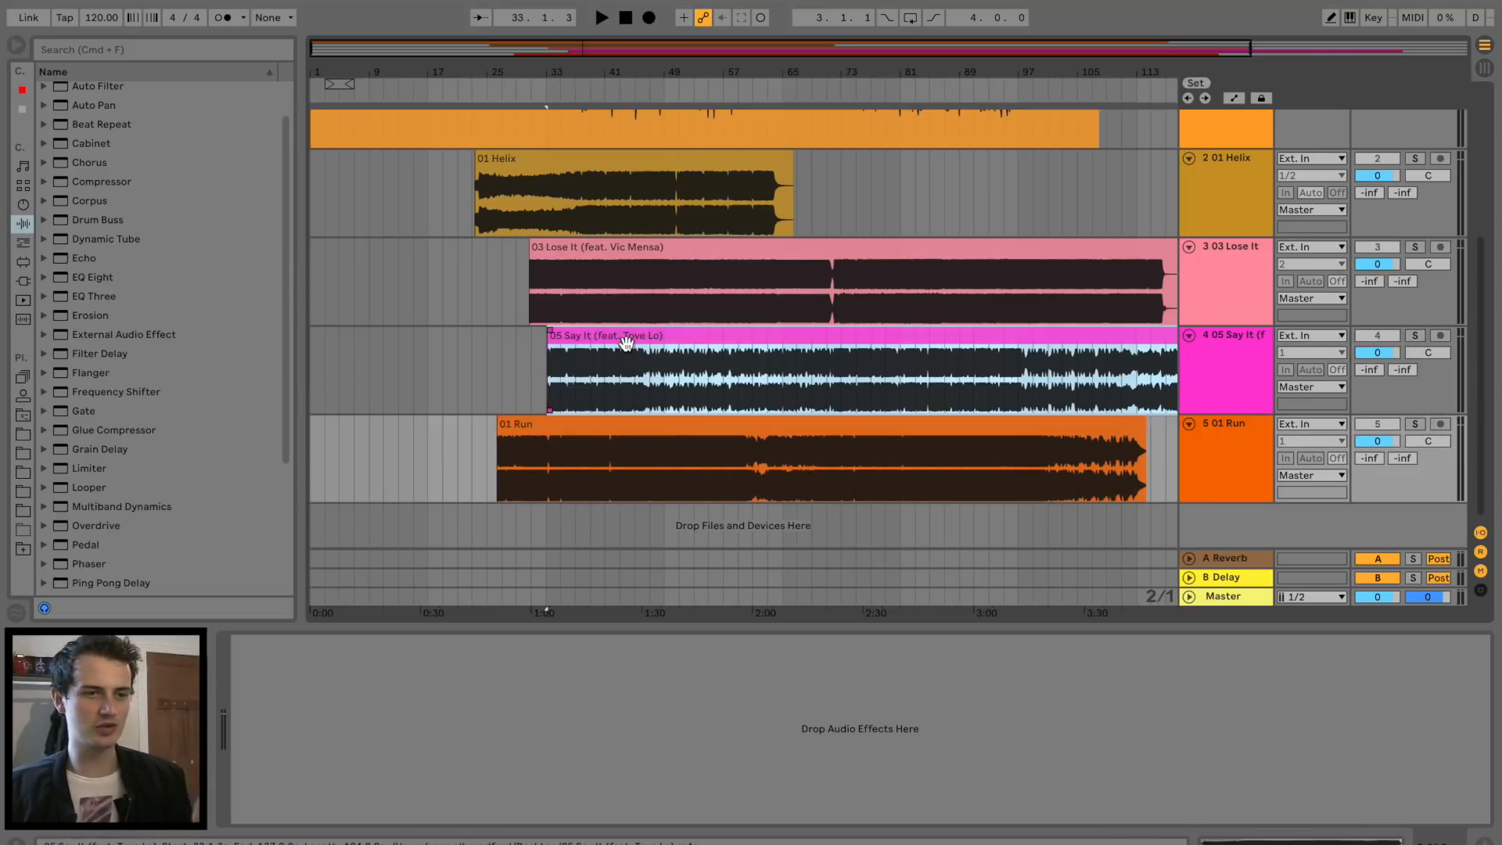
left_click(626, 342)
scroll(627, 313, "up", 2)
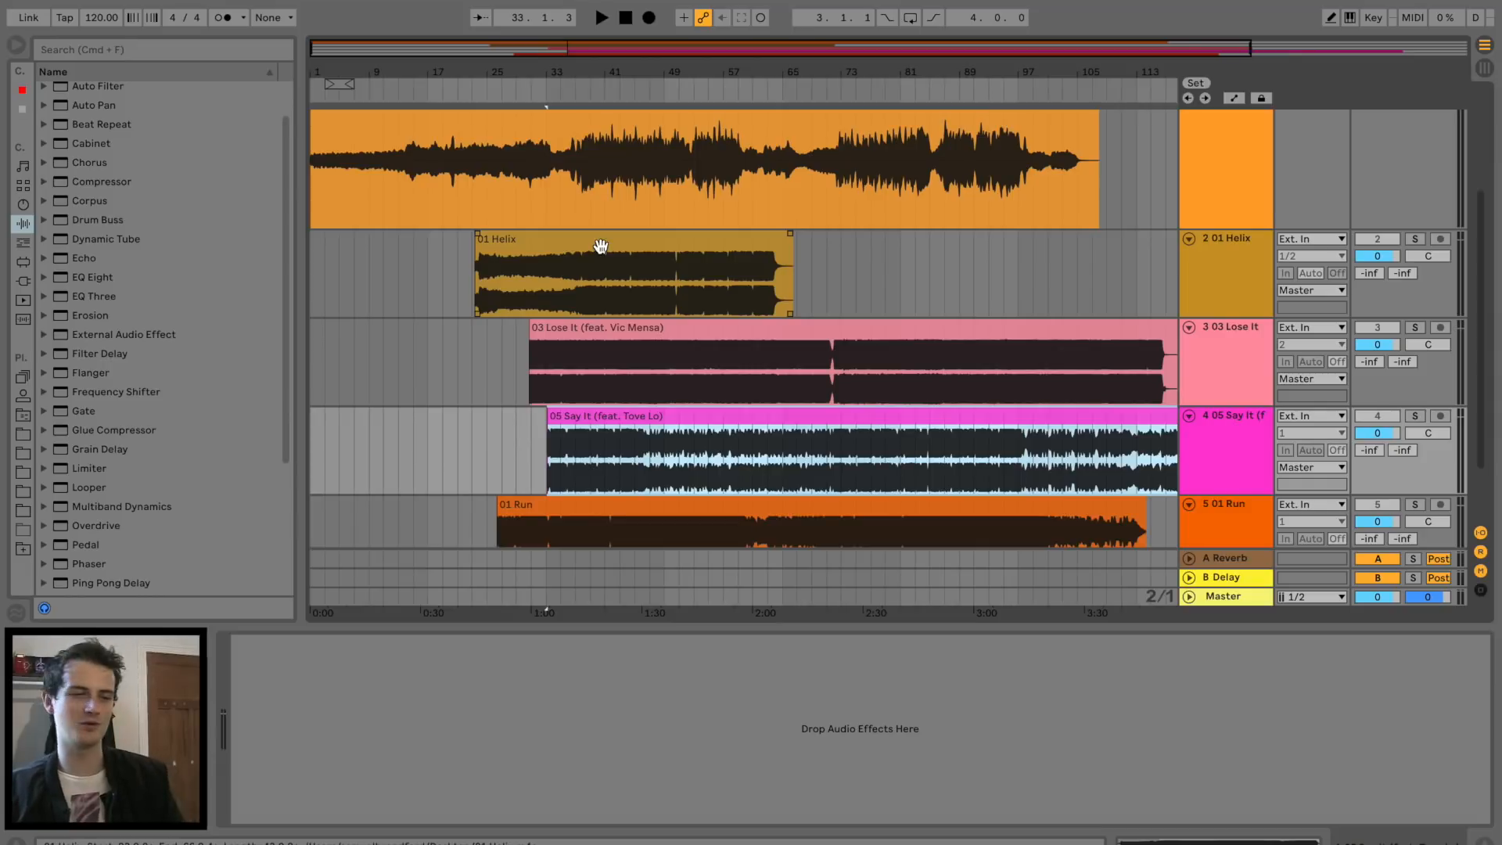
scroll(557, 469, "down", 2)
left_click(557, 470)
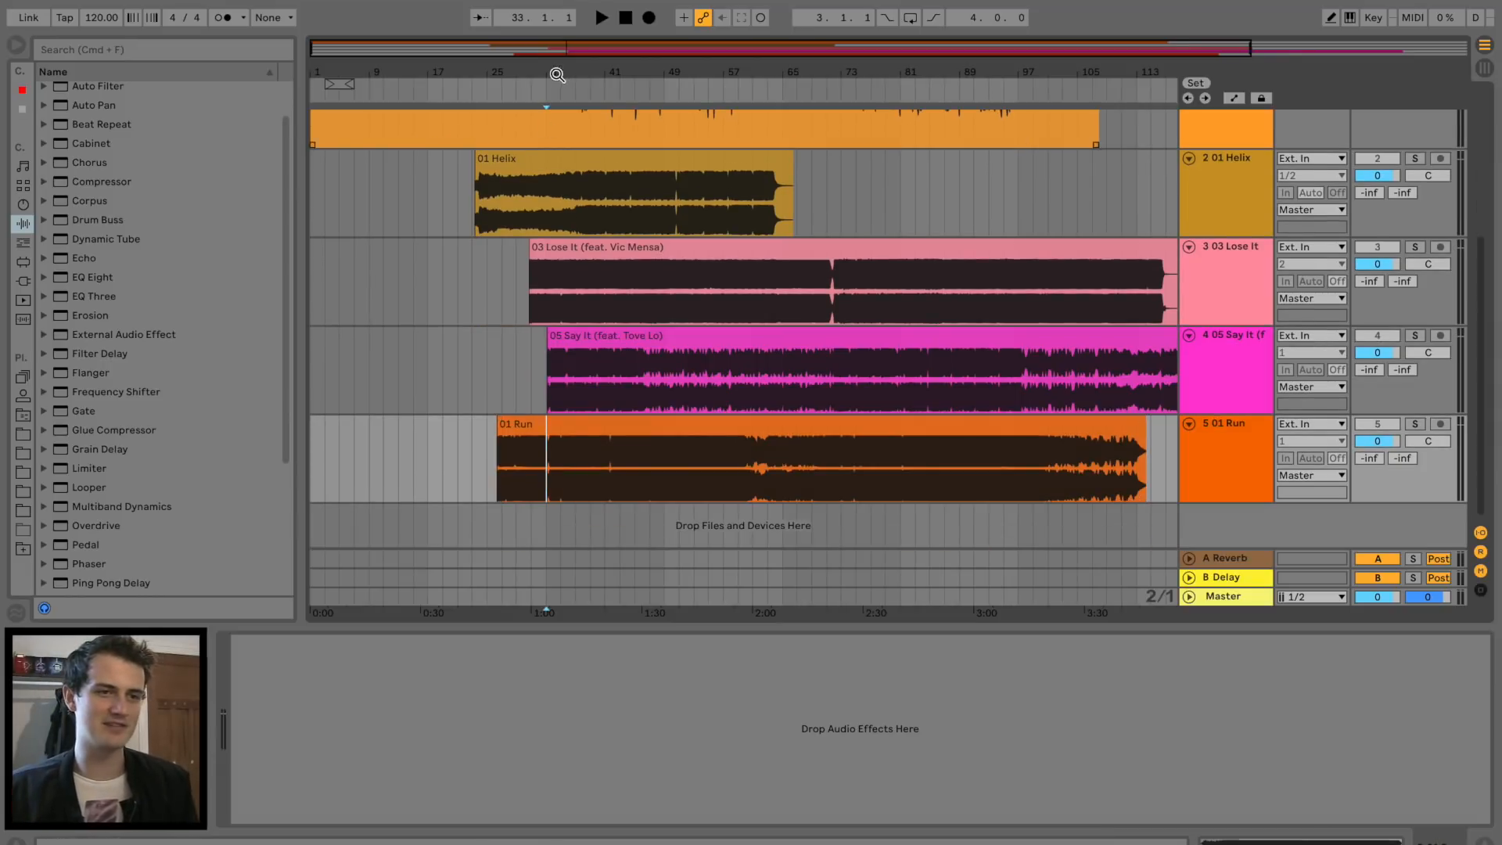
Compare the final mix with the reference tracks around bar 37 and over their whole length.
left_click_drag(556, 75, 555, 148)
left_click(591, 496)
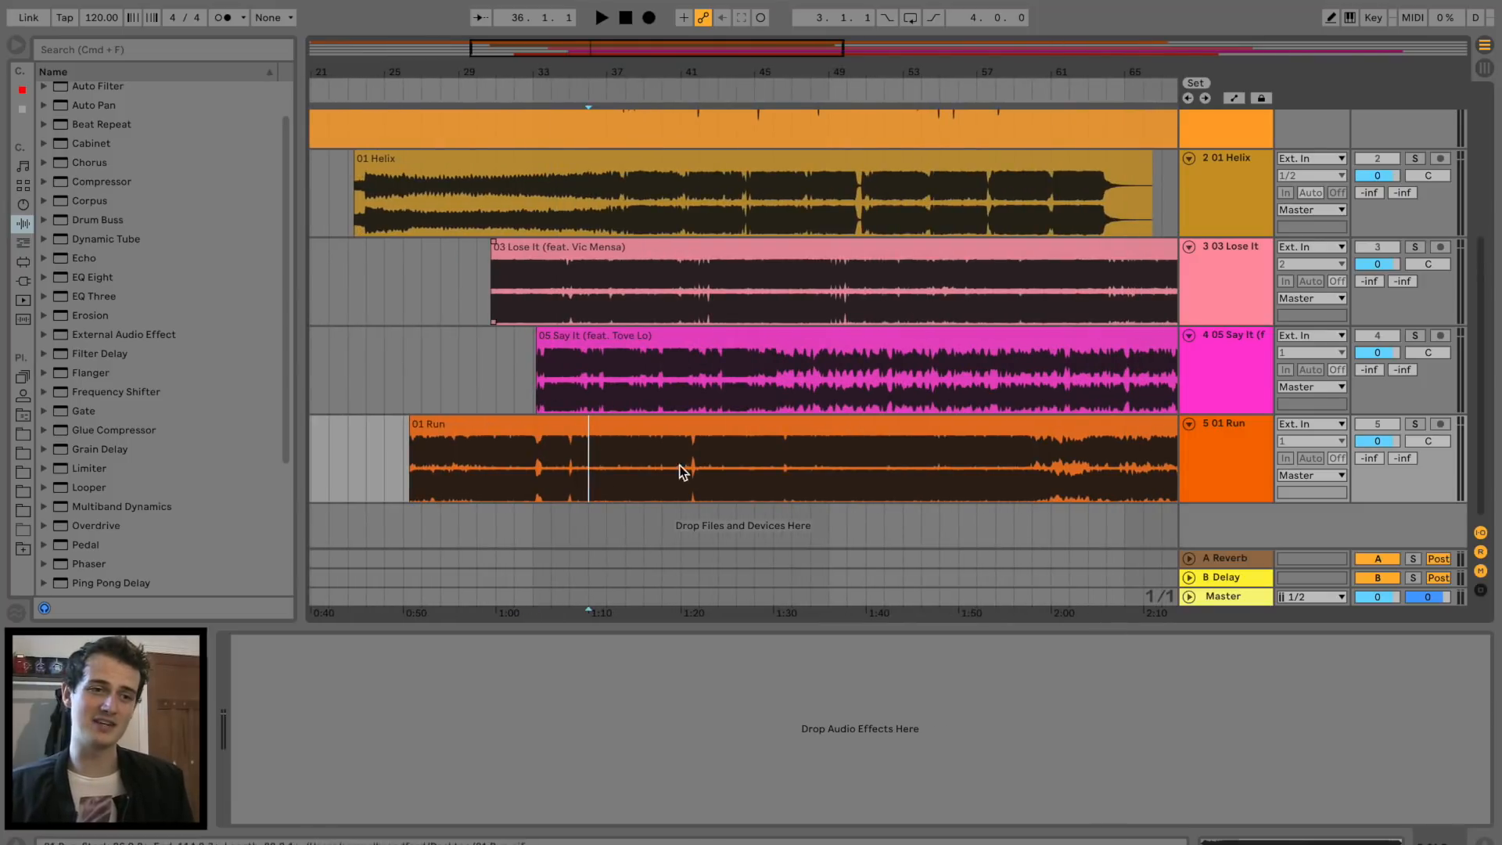
scroll(651, 339, "up", 3)
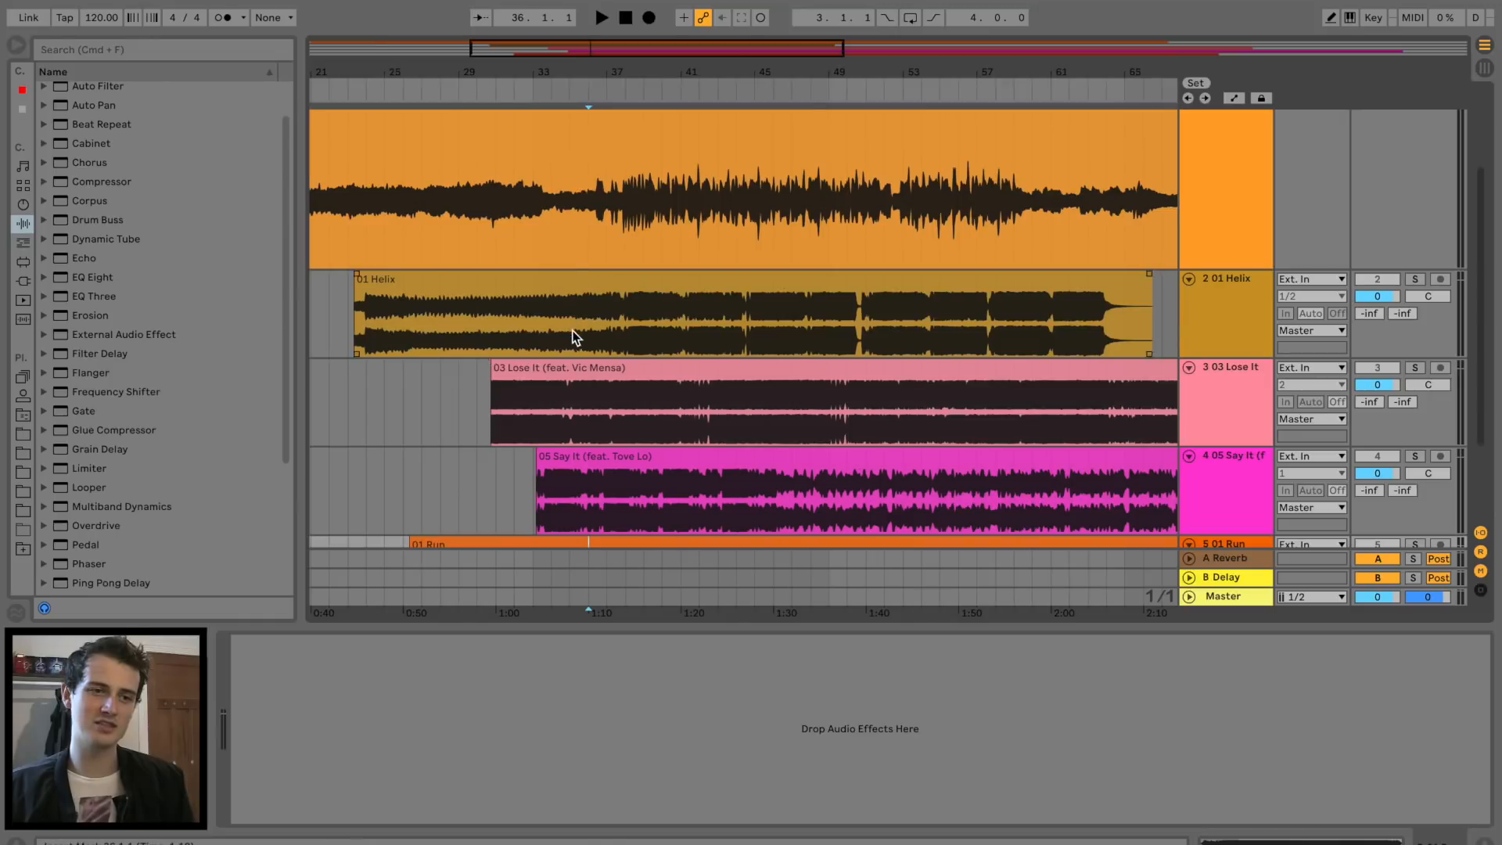
scroll(580, 337, "left", 5)
left_click_drag(791, 82, 595, 78)
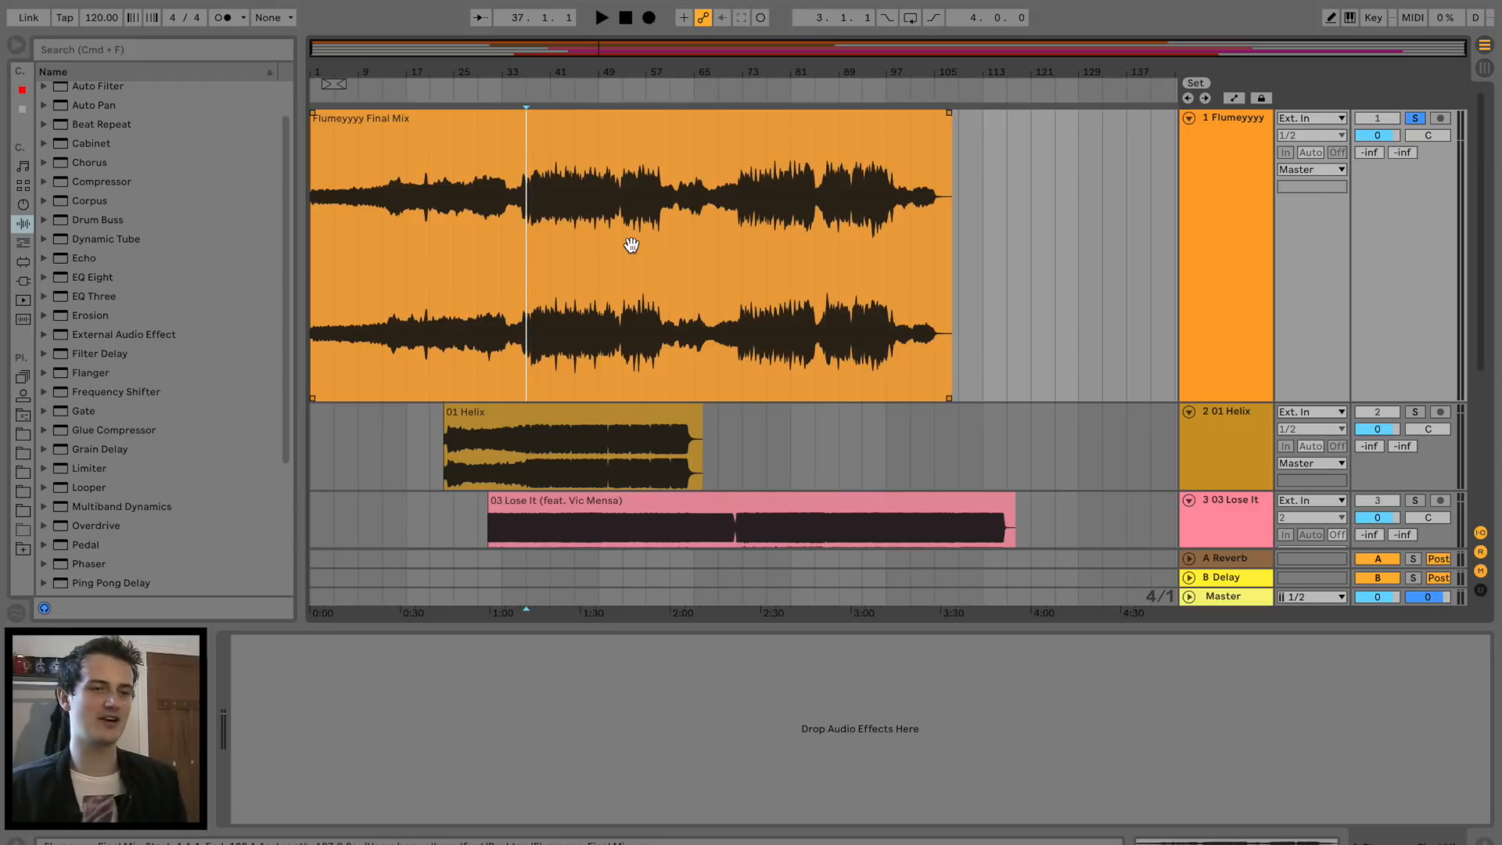
scroll(597, 288, "down", 5)
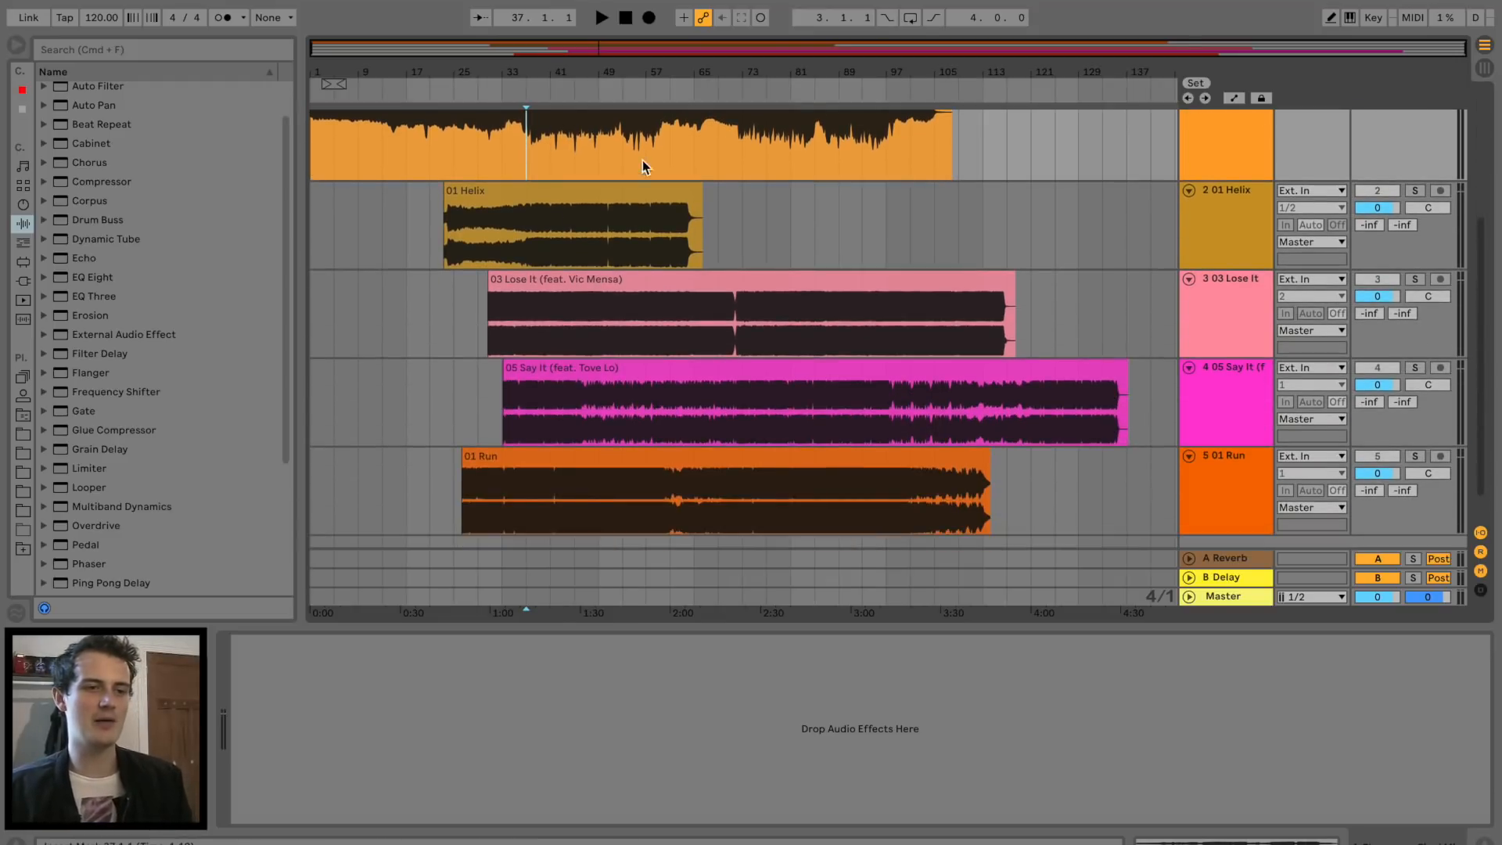
left_click(720, 361)
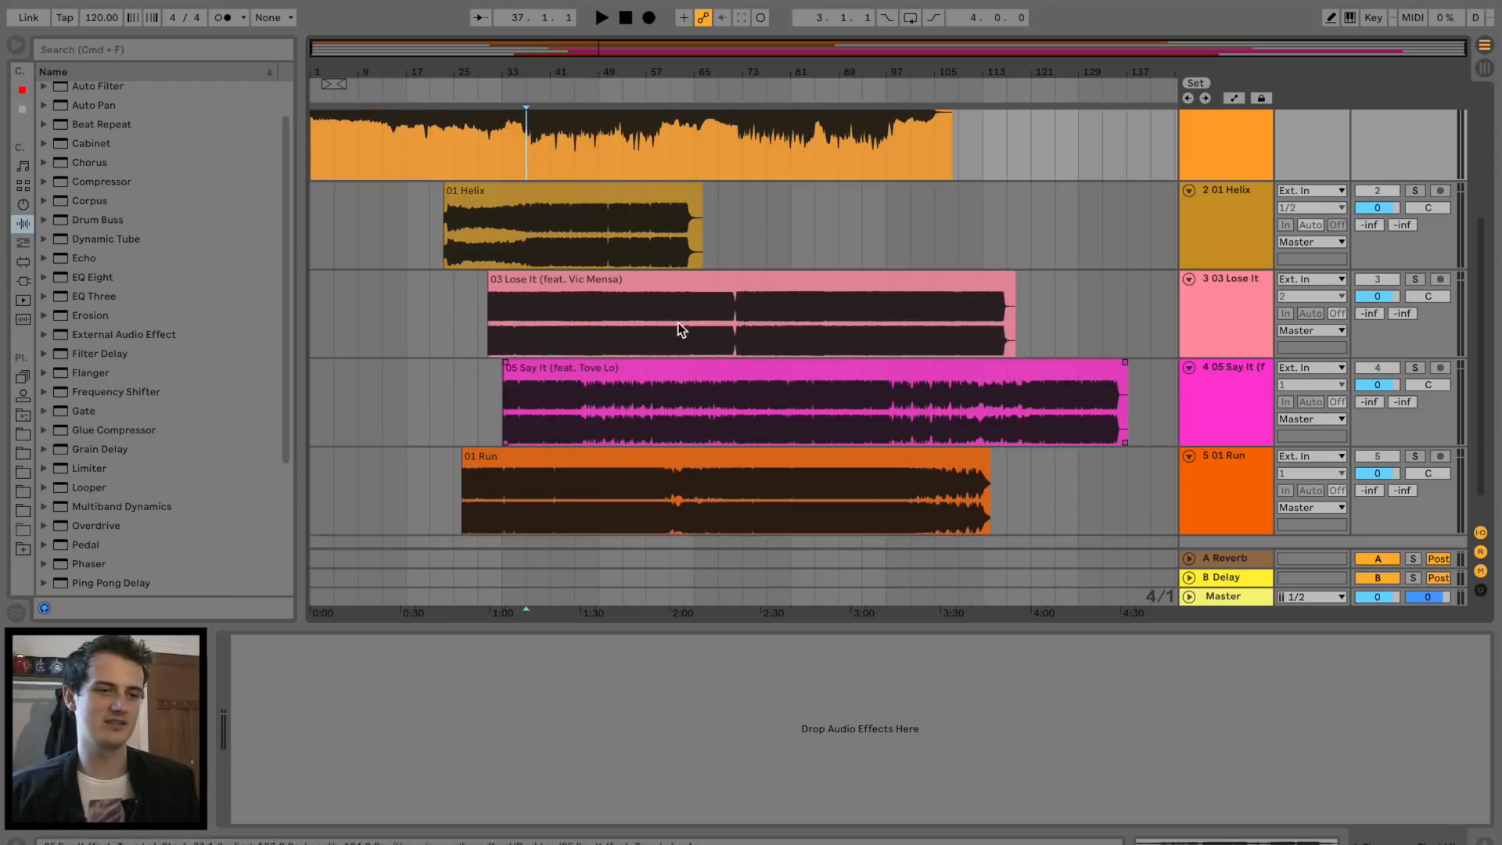
scroll(736, 360, "up", 5)
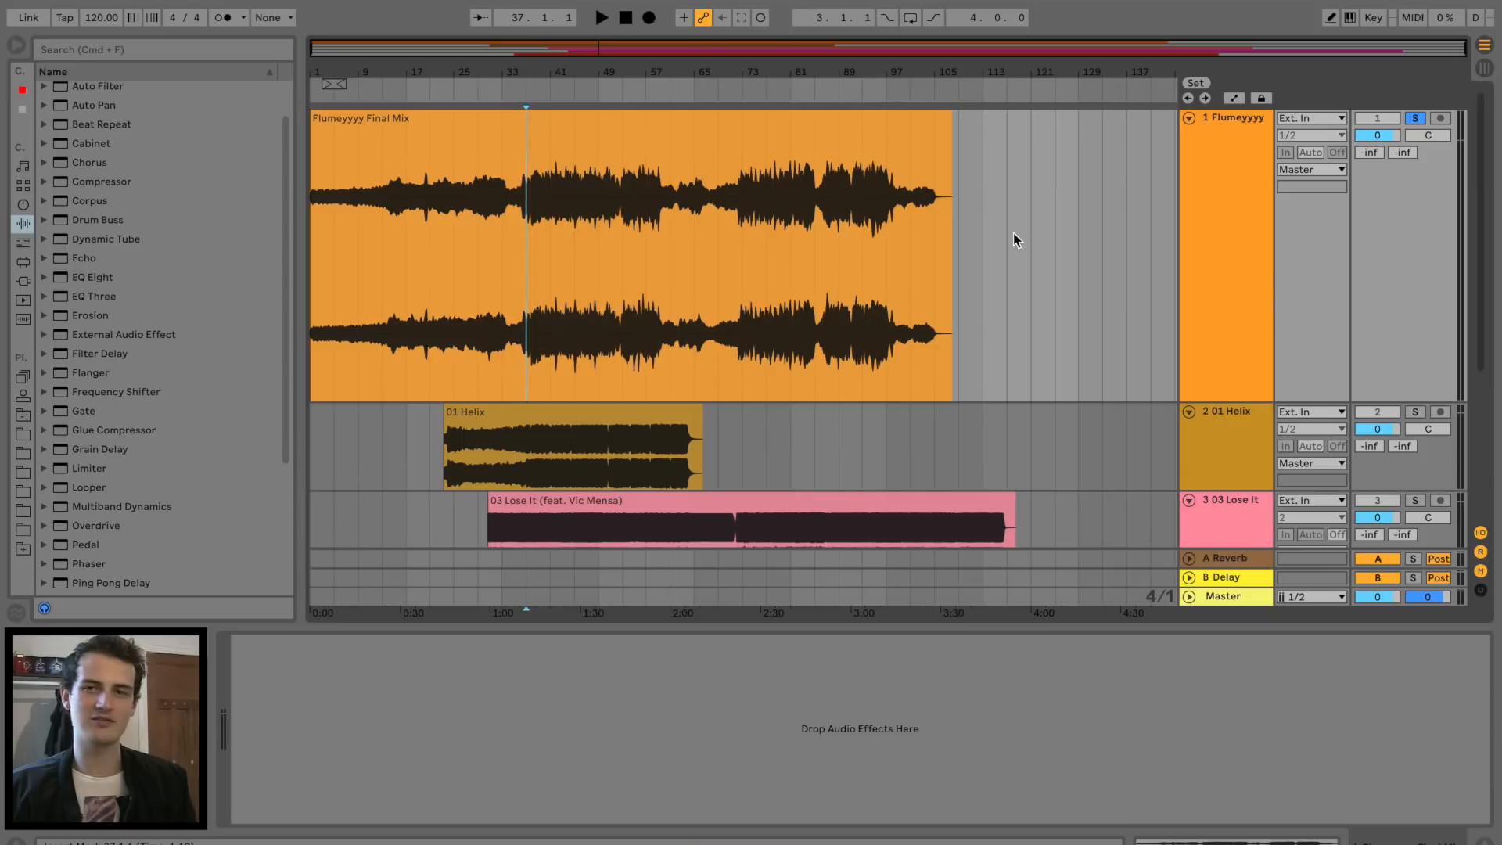
Insert the iZotope Ozone 7 VST plug-in on the Flumeyyyy Final Mix track and bring its window fully into view.
left_click(23, 281)
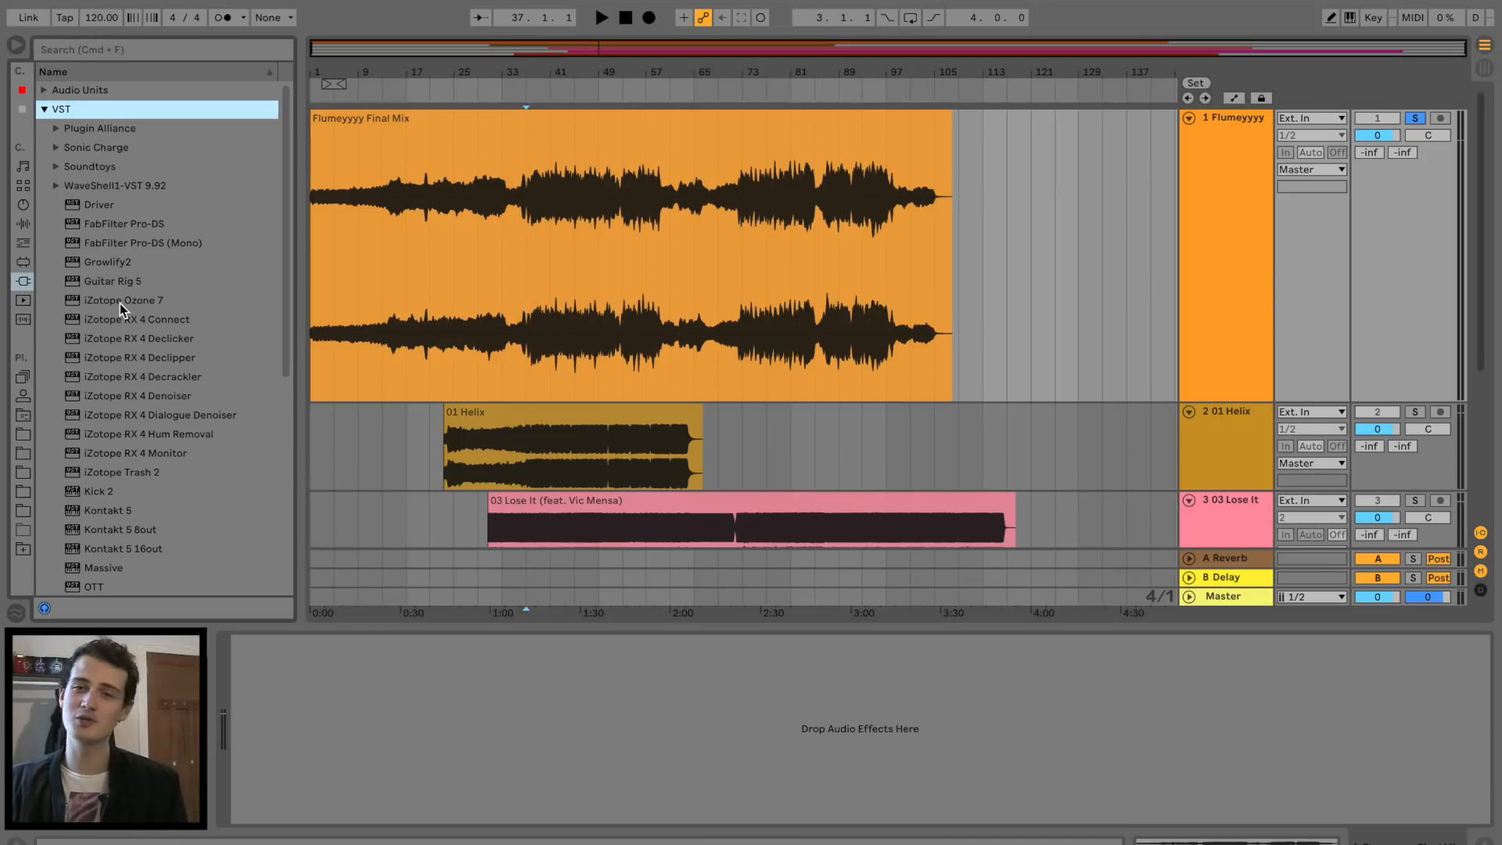
left_click(122, 301)
left_click_drag(570, 234, 490, 121)
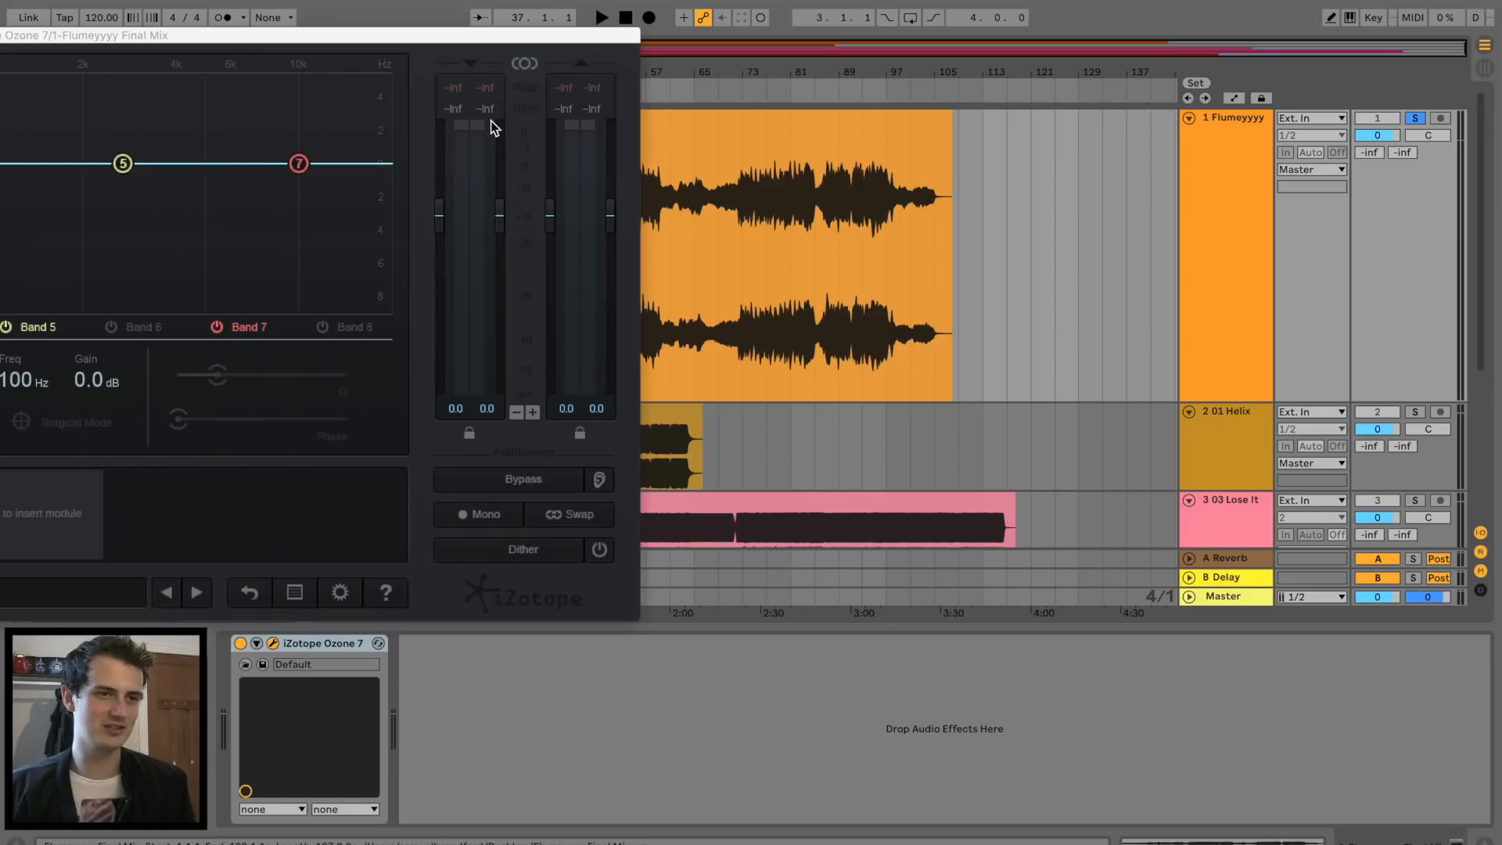
left_click_drag(298, 38, 1049, 119)
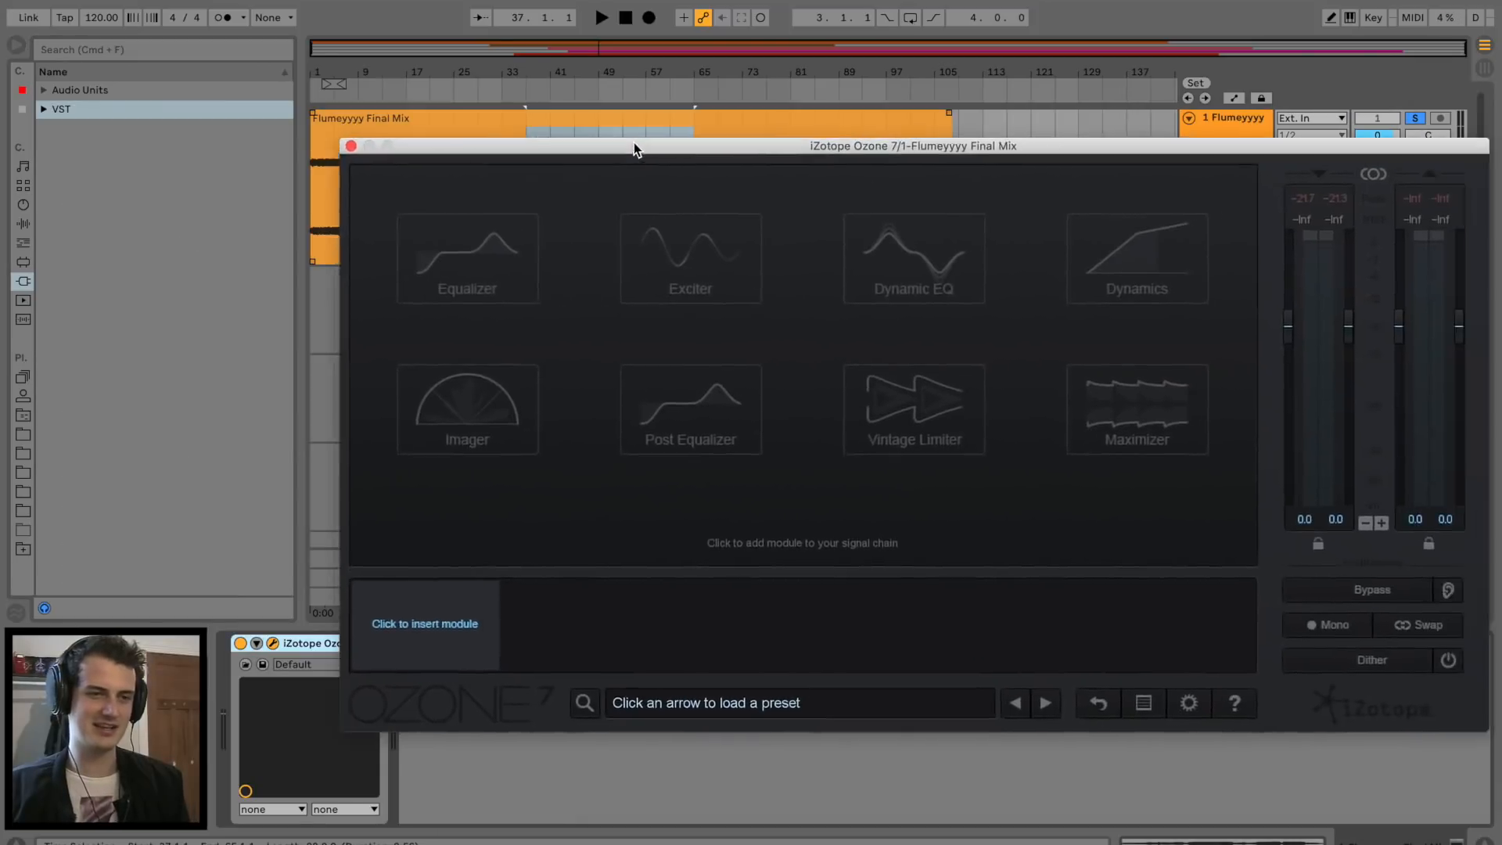
left_click_drag(634, 143, 559, 121)
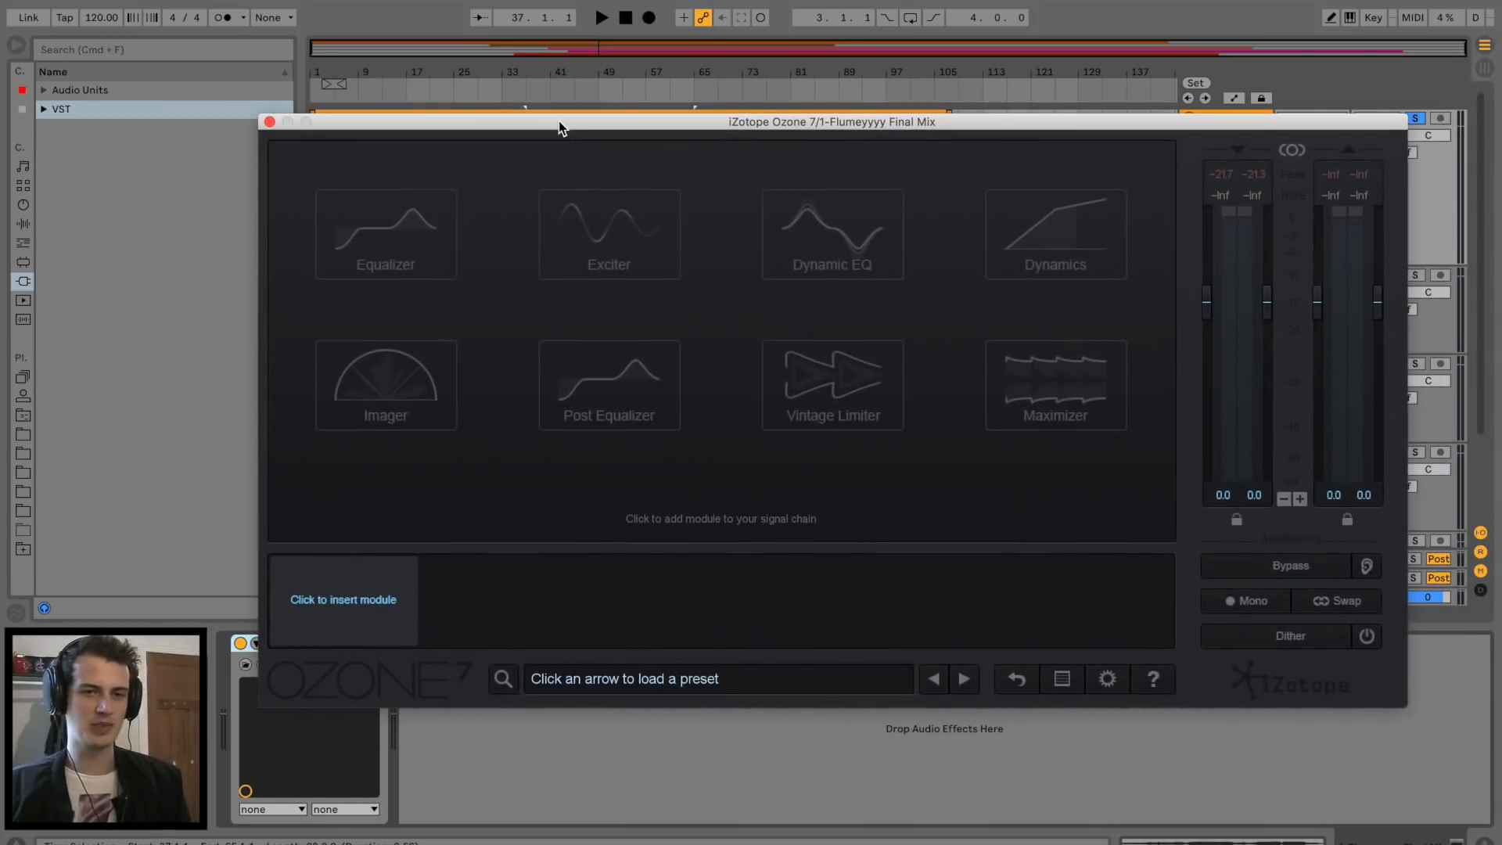
Add an Equalizer module and make band 1 a flat highpass at 22.3 Hz with a slope of 48.
left_click(385, 235)
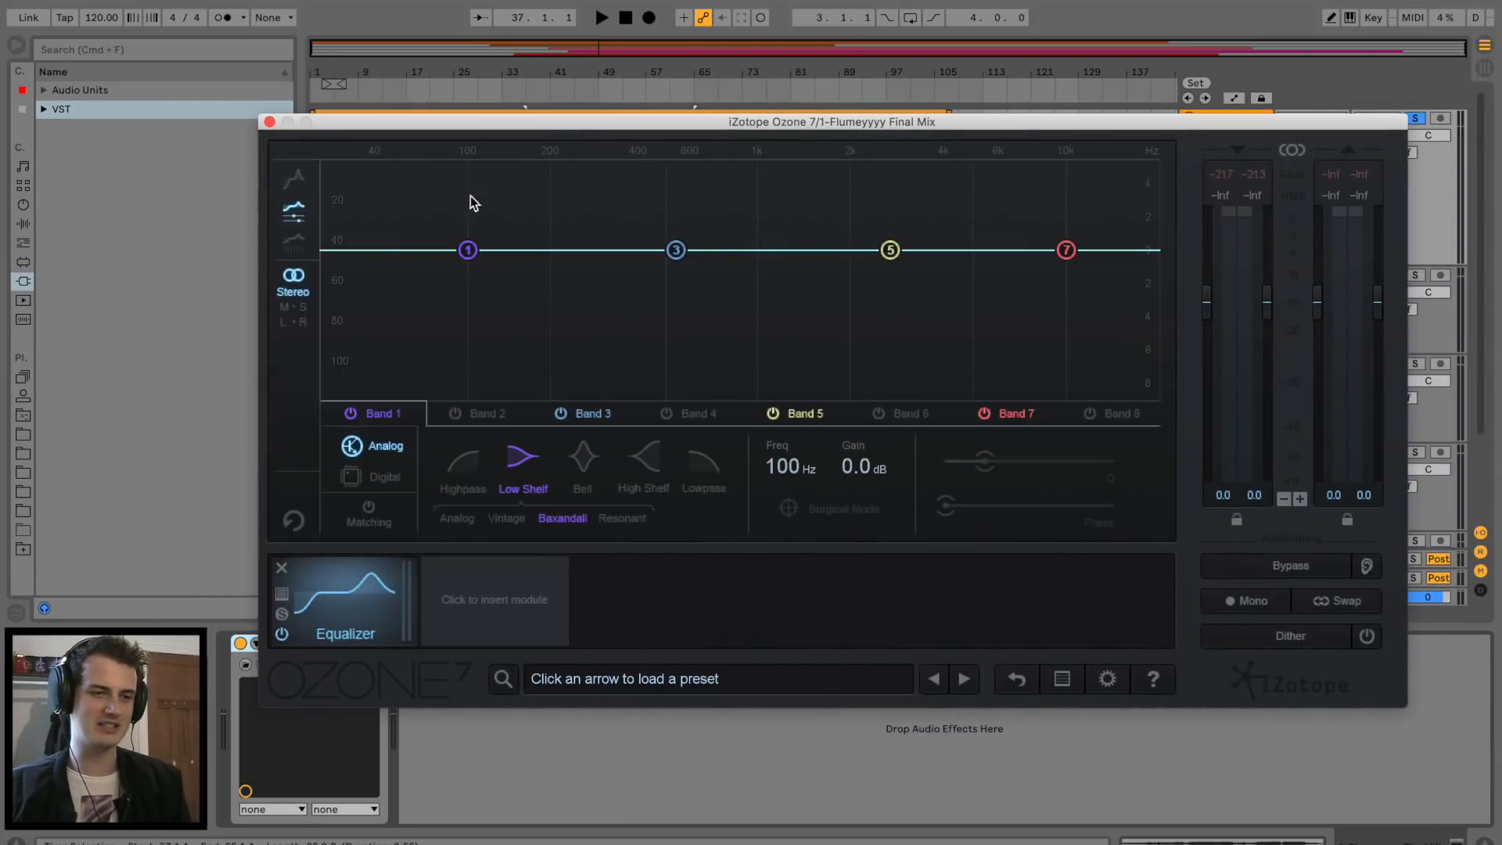
left_click_drag(469, 249, 463, 251)
left_click_drag(266, 327, 307, 409)
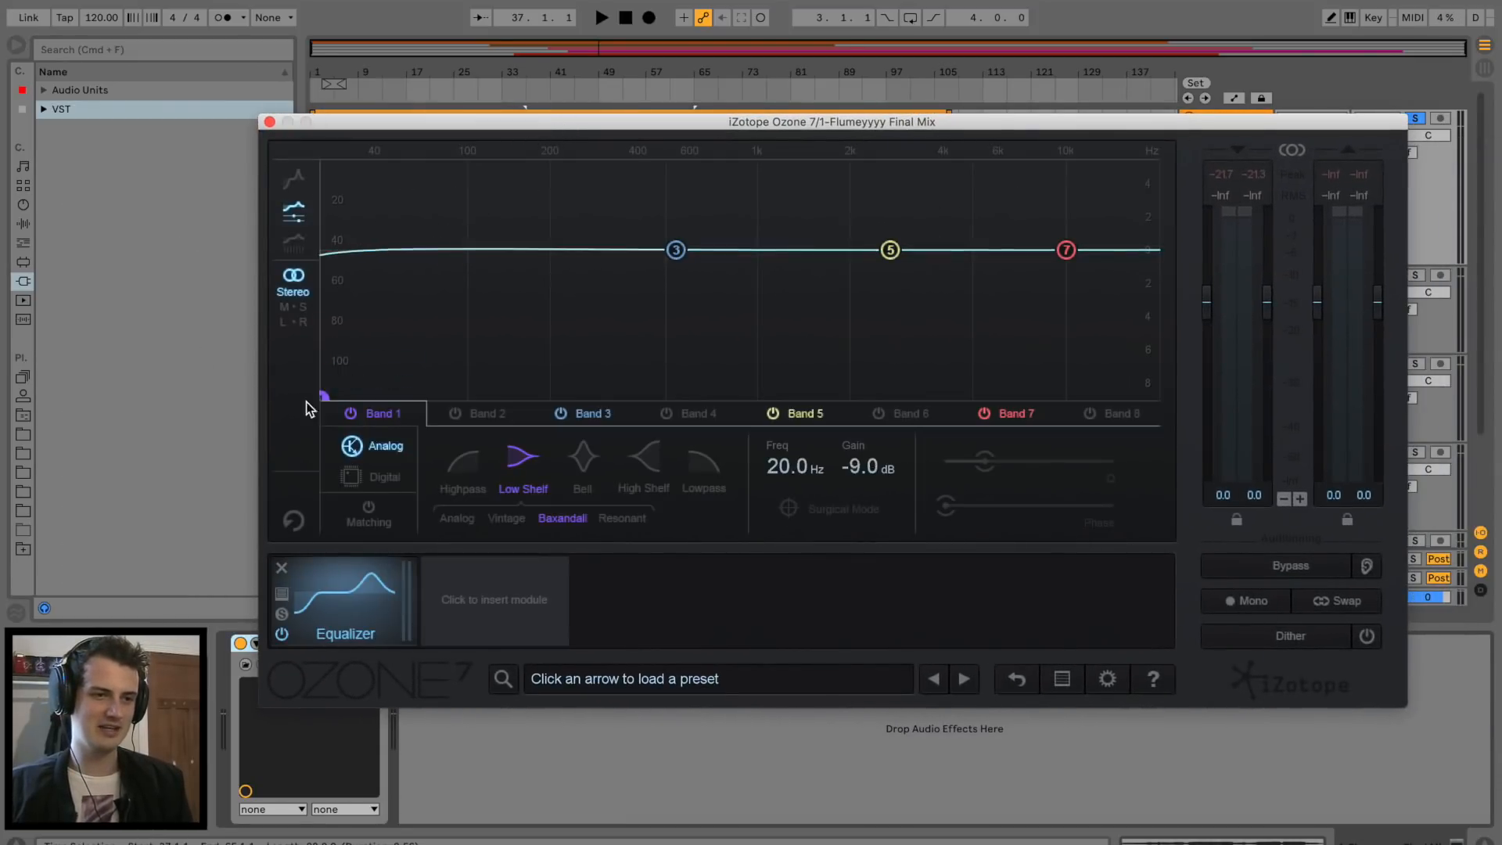
left_click(468, 466)
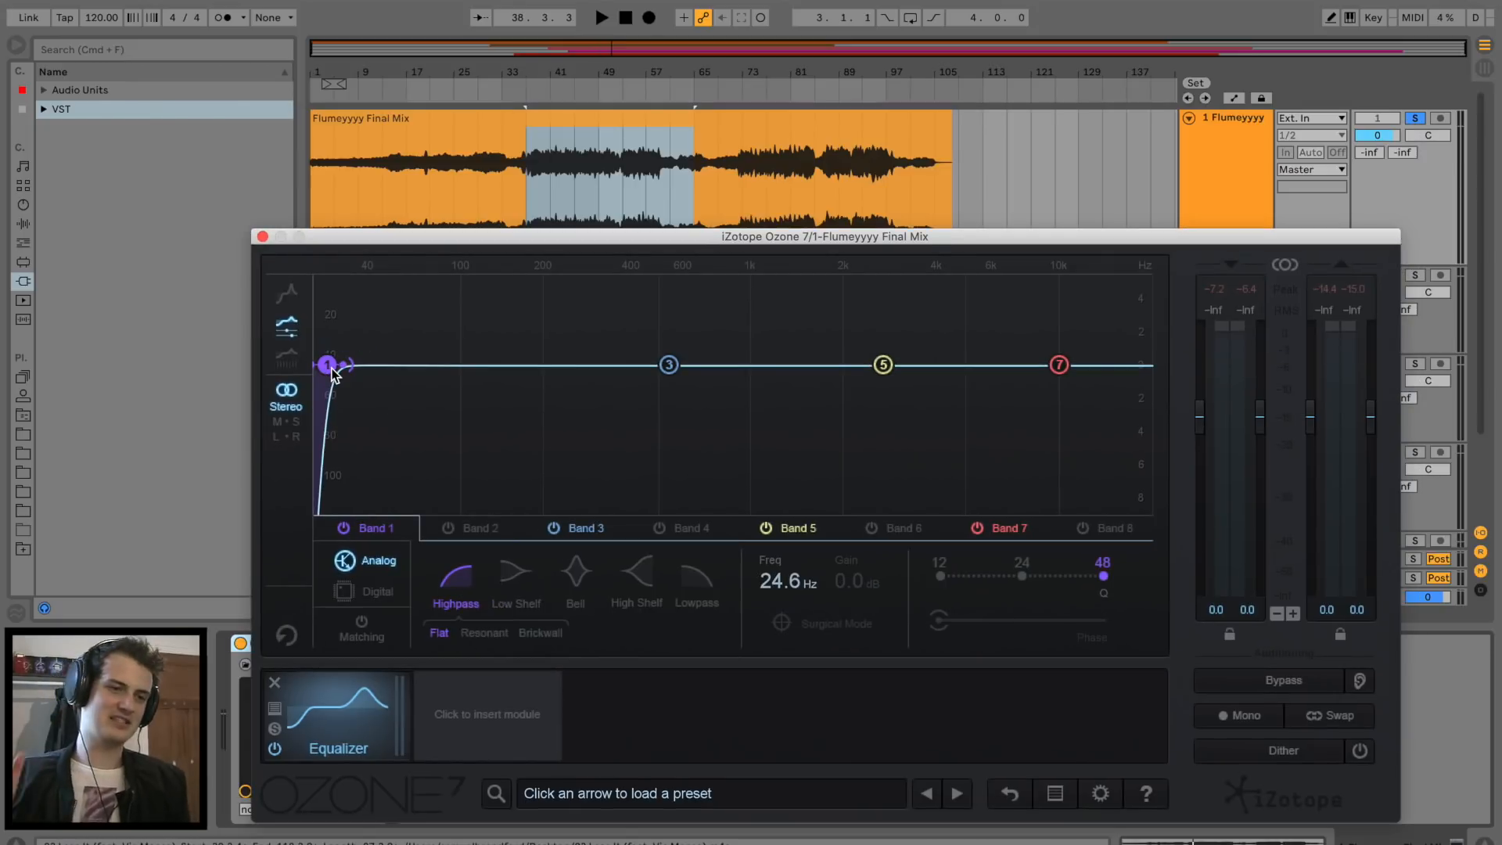
left_click_drag(333, 374, 333, 374)
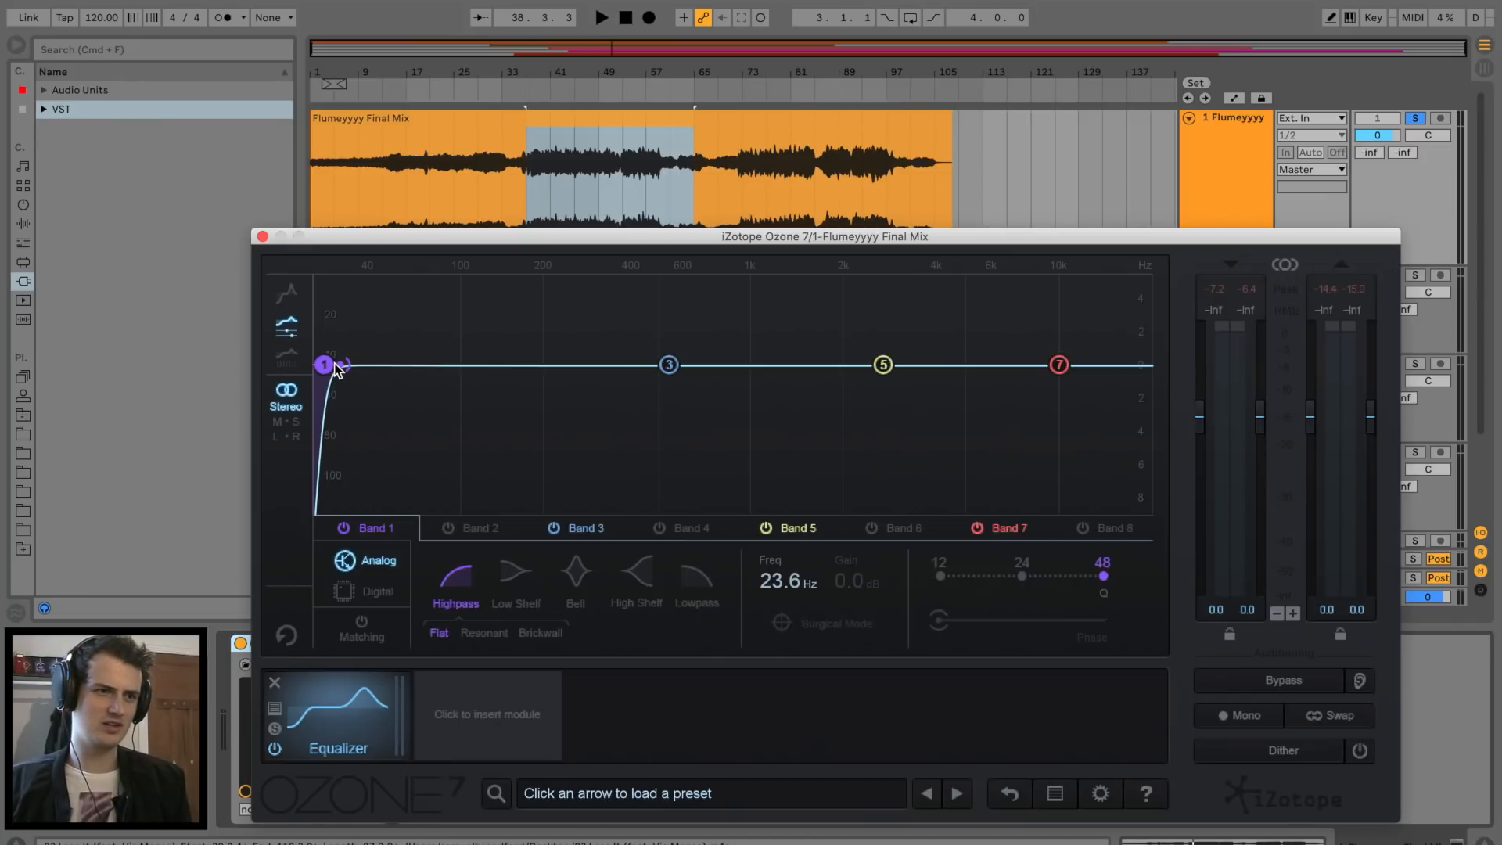
left_click_drag(337, 368, 326, 377)
Widen the equalizer's gain scale and play the final mix from bar 37 through it.
left_click(520, 93)
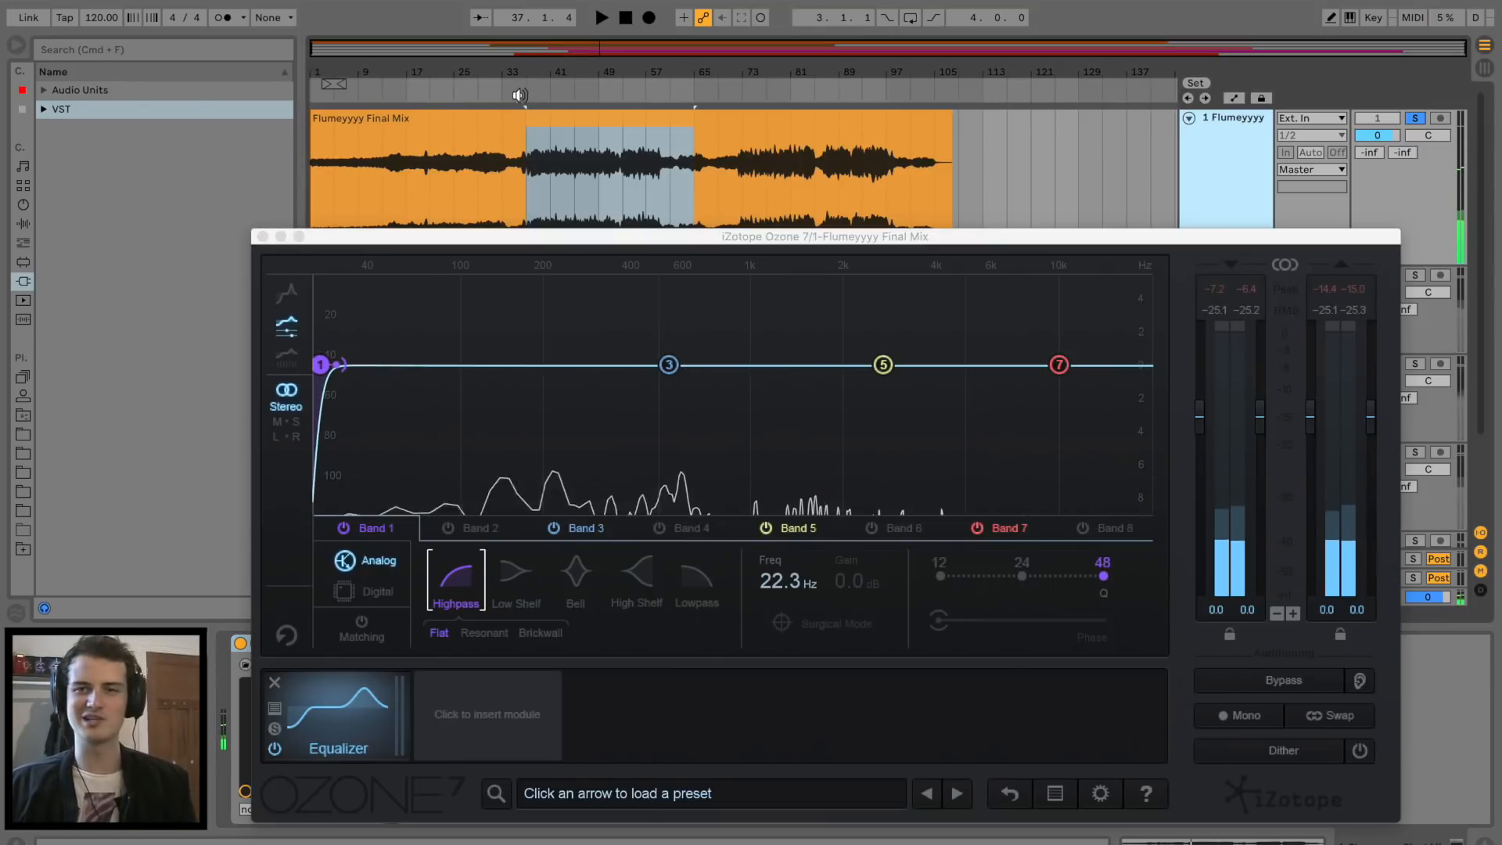
scroll(1142, 422, "down", 5)
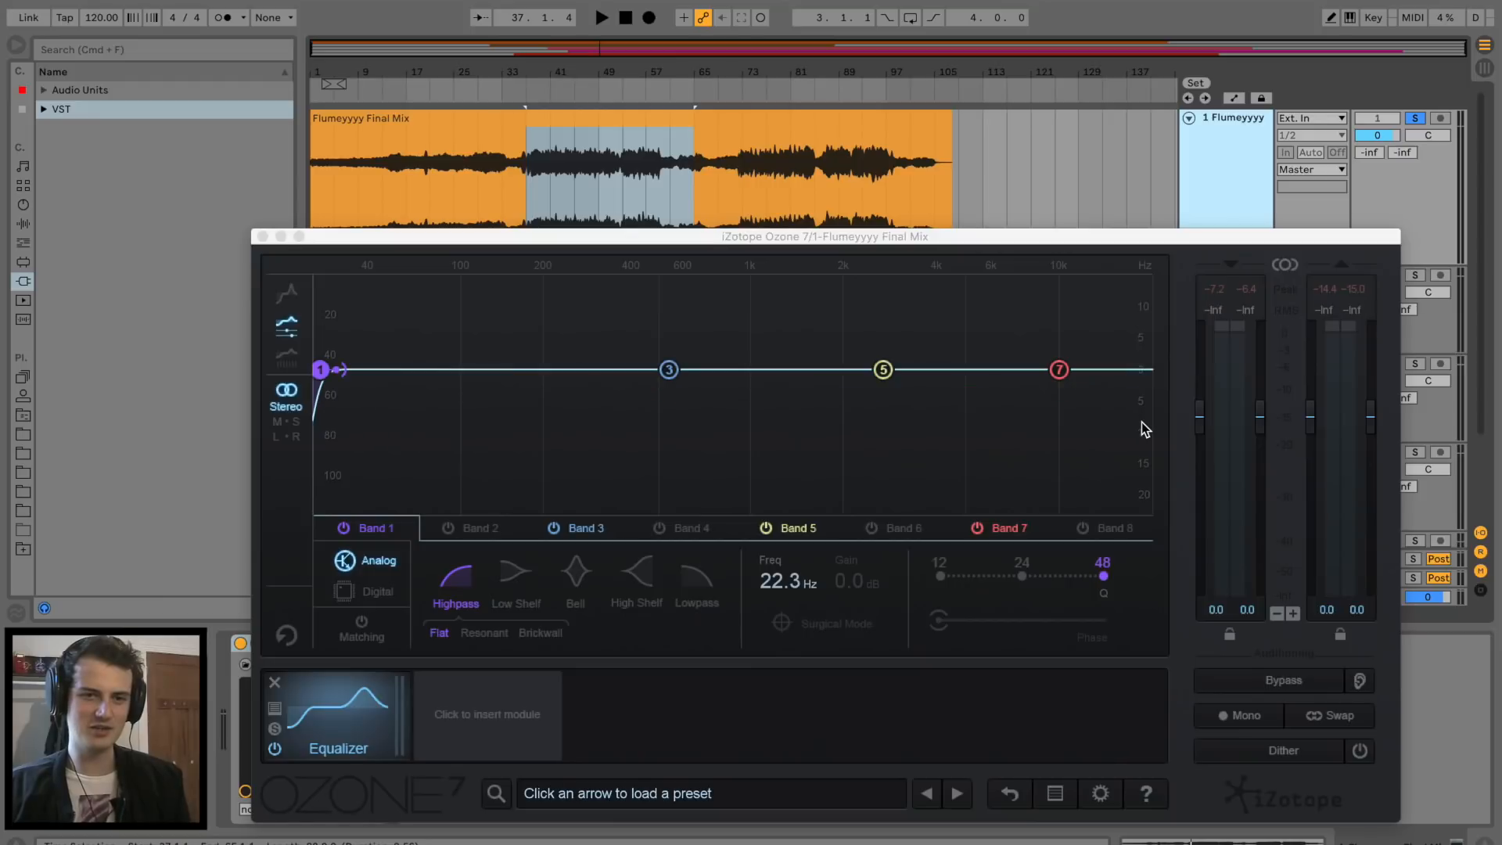
scroll(1143, 429, "down", 1)
key("space")
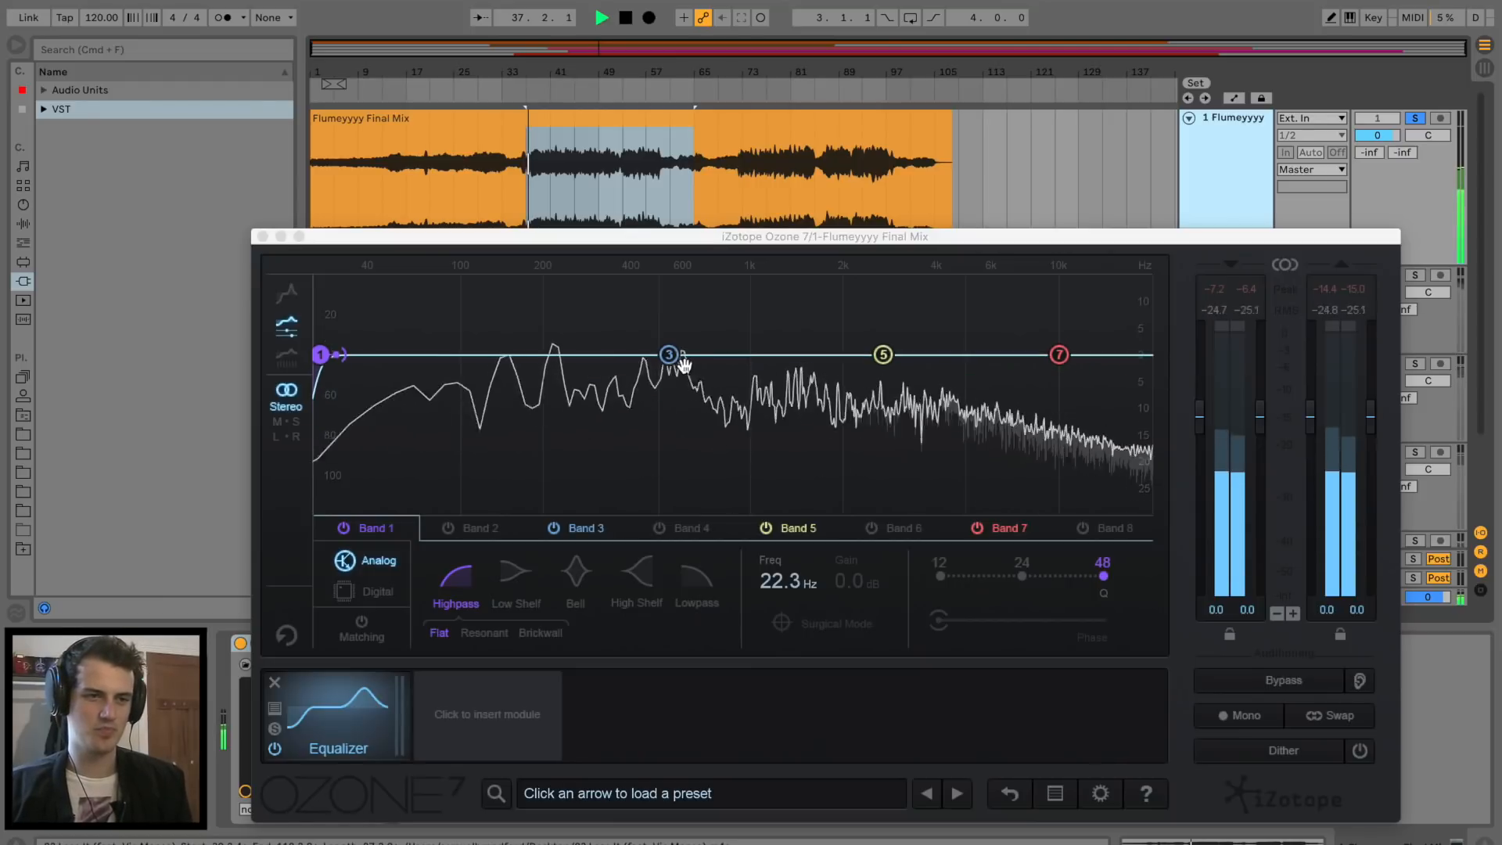
Select bars 40 to 45 of the final mix and play them as a loop.
key("z")
key("space")
left_click_drag(515, 194, 626, 191)
key("super+l")
key("space")
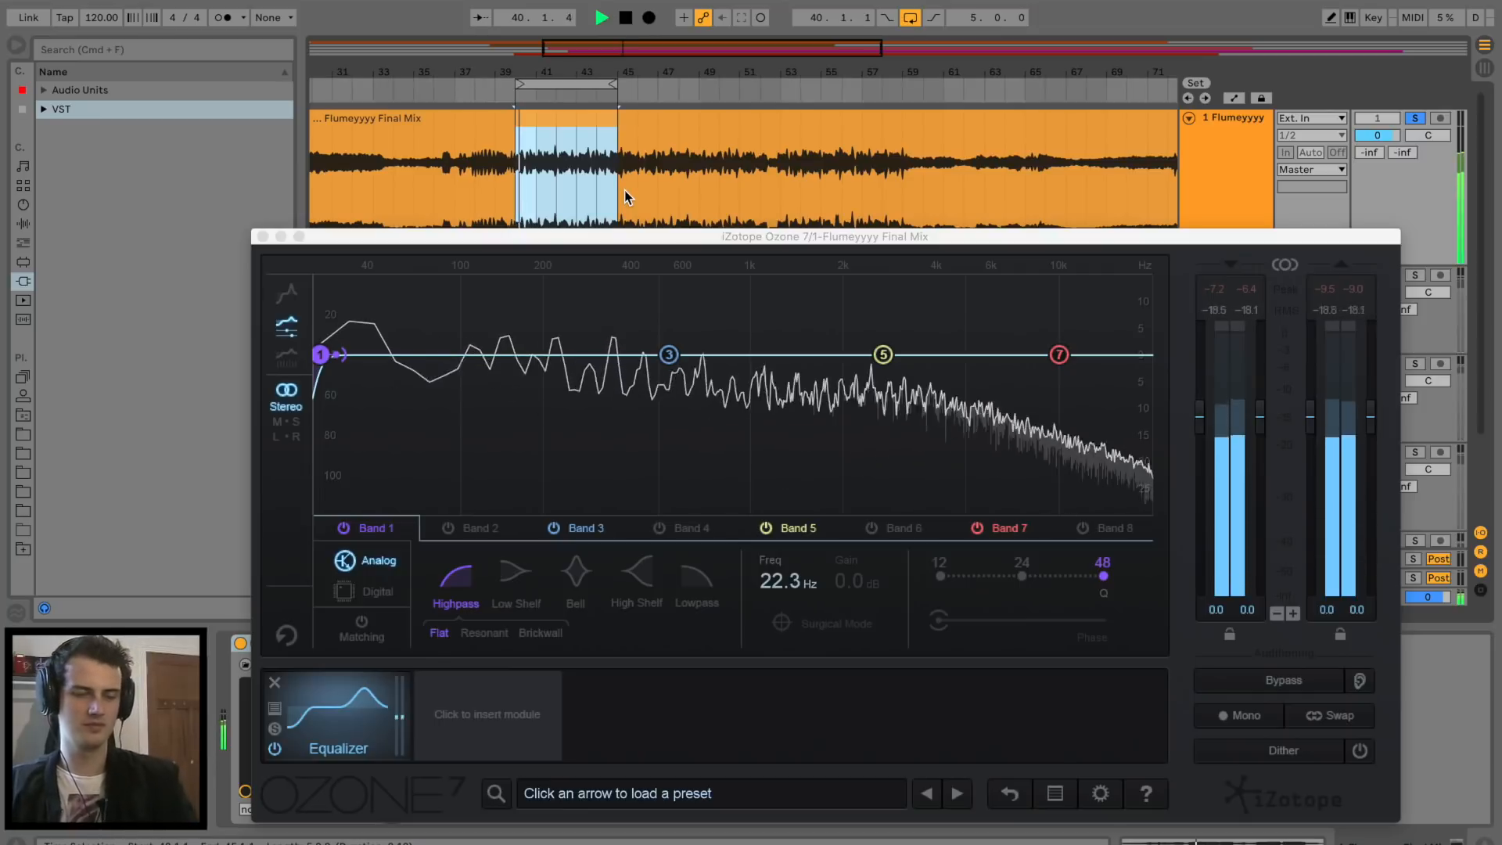
Make equalizer band 3 a narrow bell with Q 12.0 and 15.0 dB gain, and sweep it to 1.18 kHz during playback.
key("space")
left_click_drag(669, 355, 484, 270)
key("space")
left_click_drag(681, 279, 774, 276)
key("space")
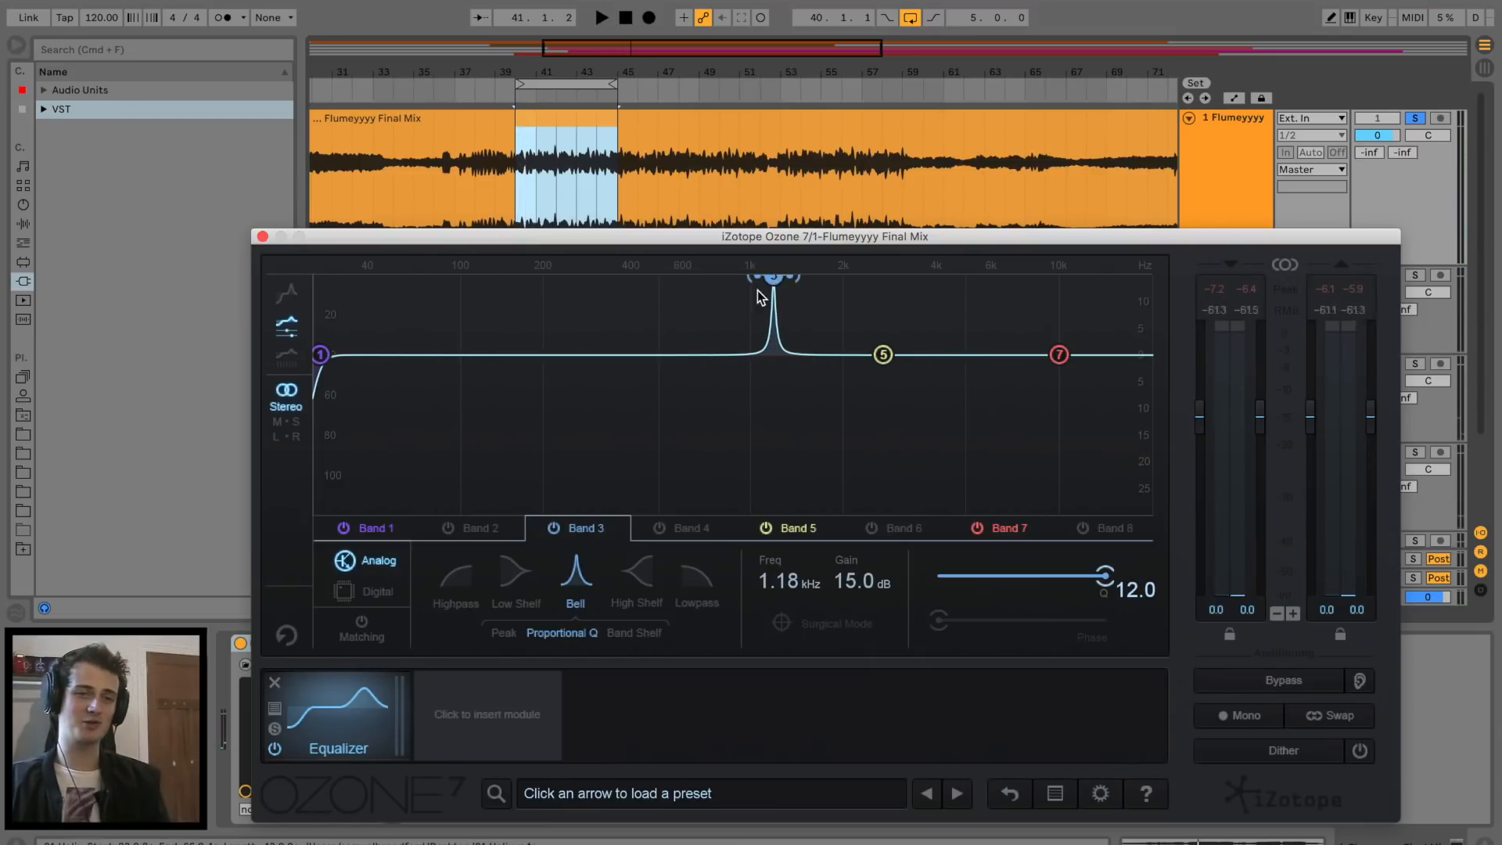
key("space")
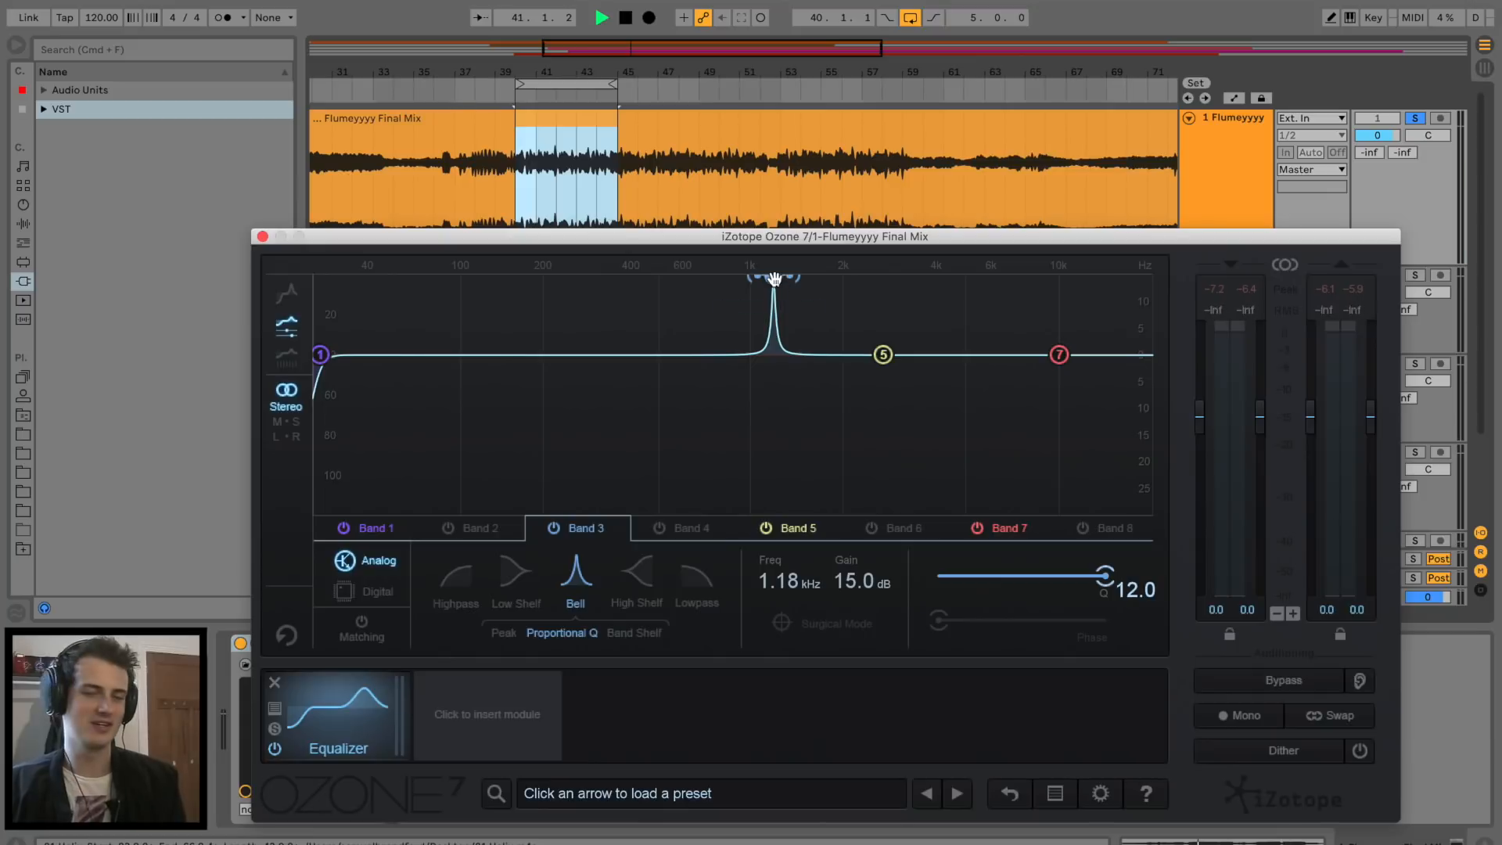
Sweep band 3 to 2.35 kHz and cut its gain to -7.2 dB.
left_click_drag(778, 286, 867, 283)
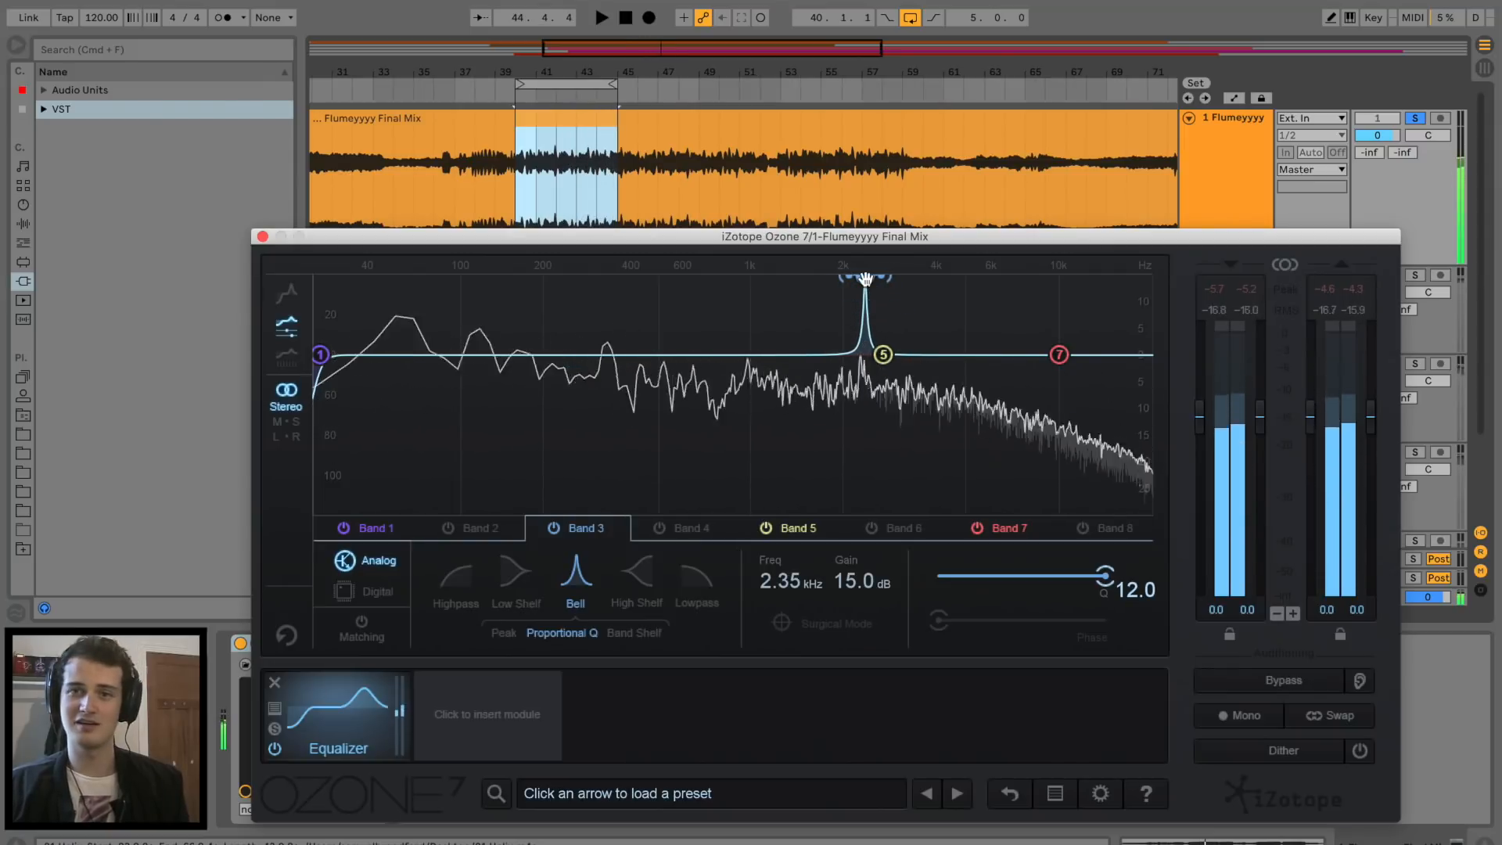
key("space")
left_click_drag(855, 579, 851, 809)
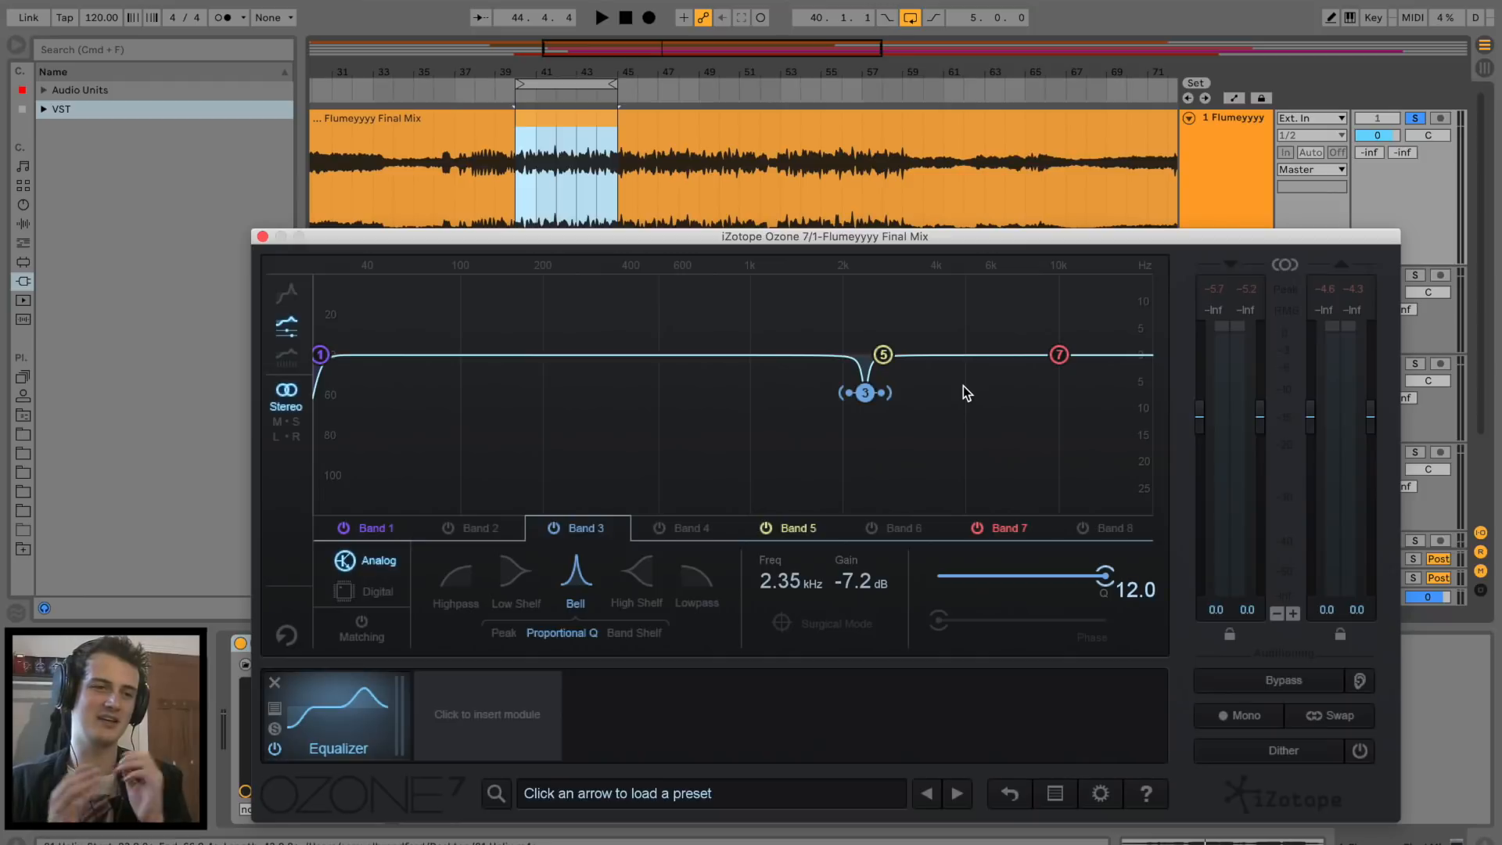
Sweep band 5 as a boosted narrow bell with Q 12.0 to 7.12 kHz, and turn the boost into a cut.
left_click_drag(882, 354, 899, 300)
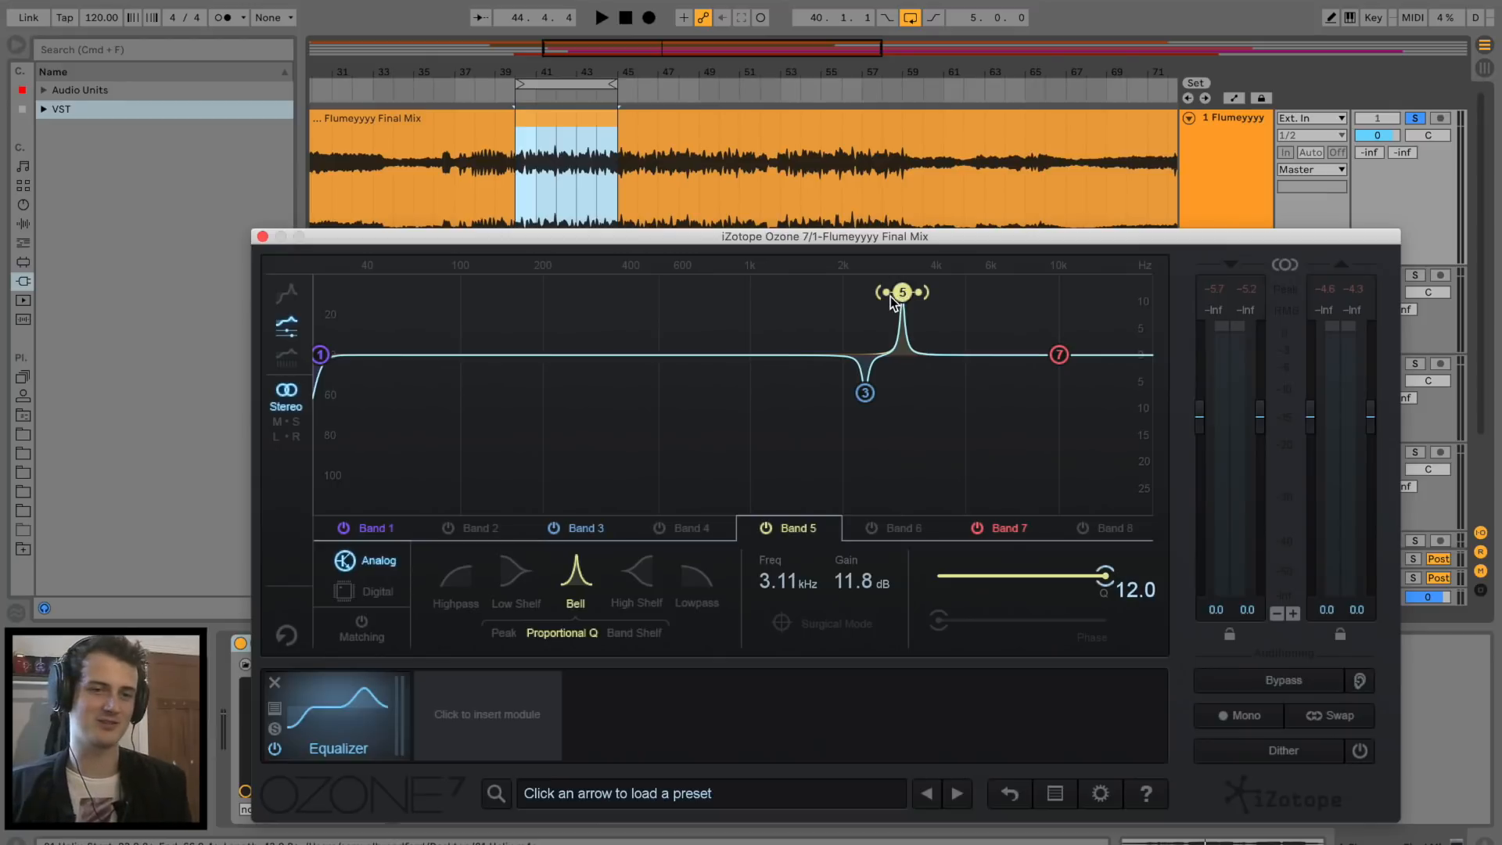
key("space")
left_click_drag(892, 301, 1011, 209)
key("space")
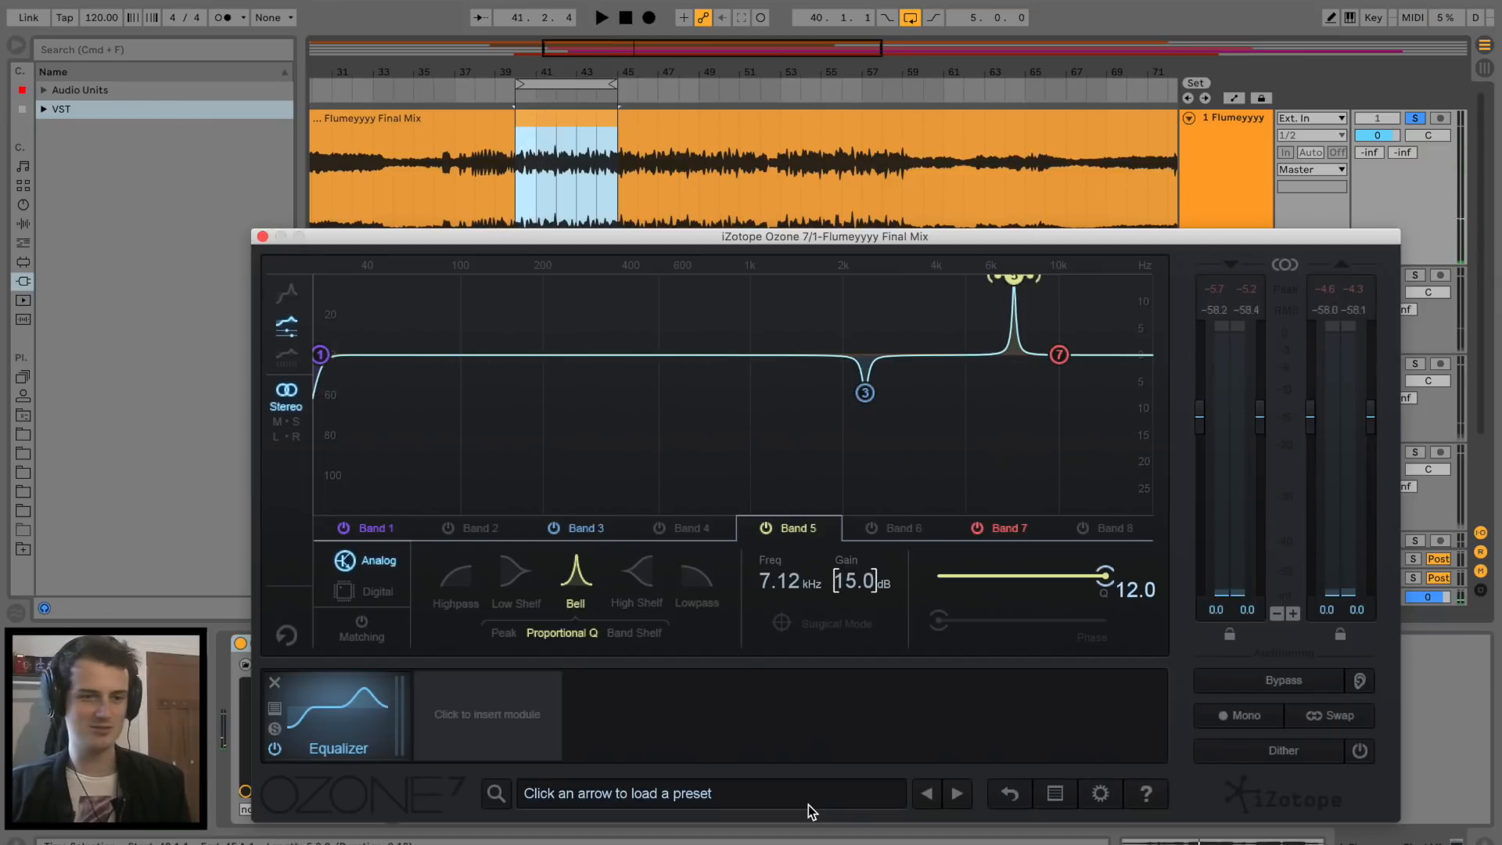
left_click_drag(855, 595, 842, 808)
Enable band 6 as a narrow bell at 1.17 kHz with Q 12.0, cut its gain to -4.3 dB and play the loop.
key("space")
left_click(874, 531)
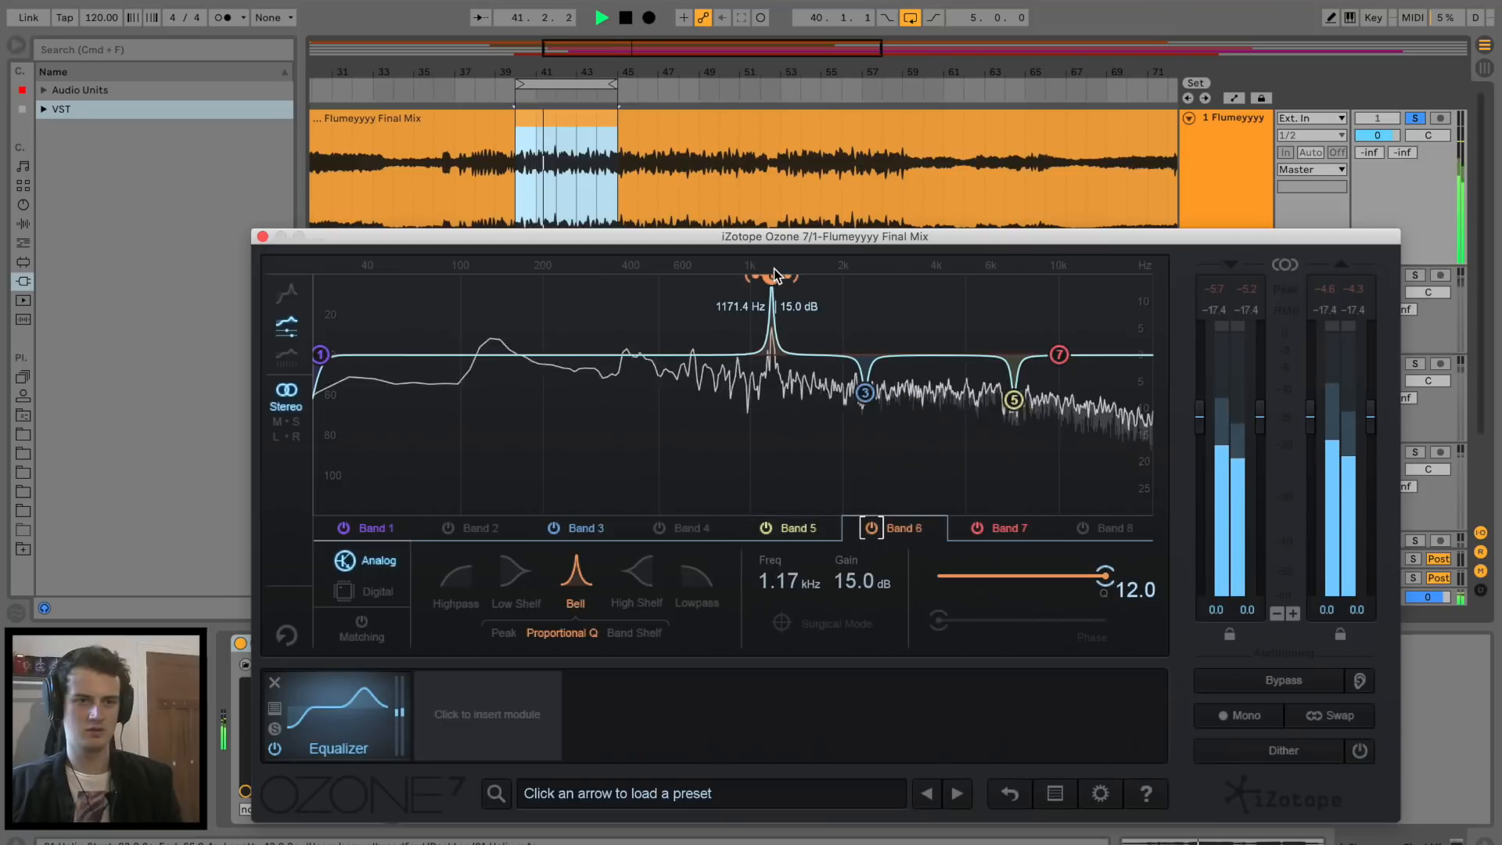
key("space")
left_click_drag(861, 582, 847, 757)
key("space")
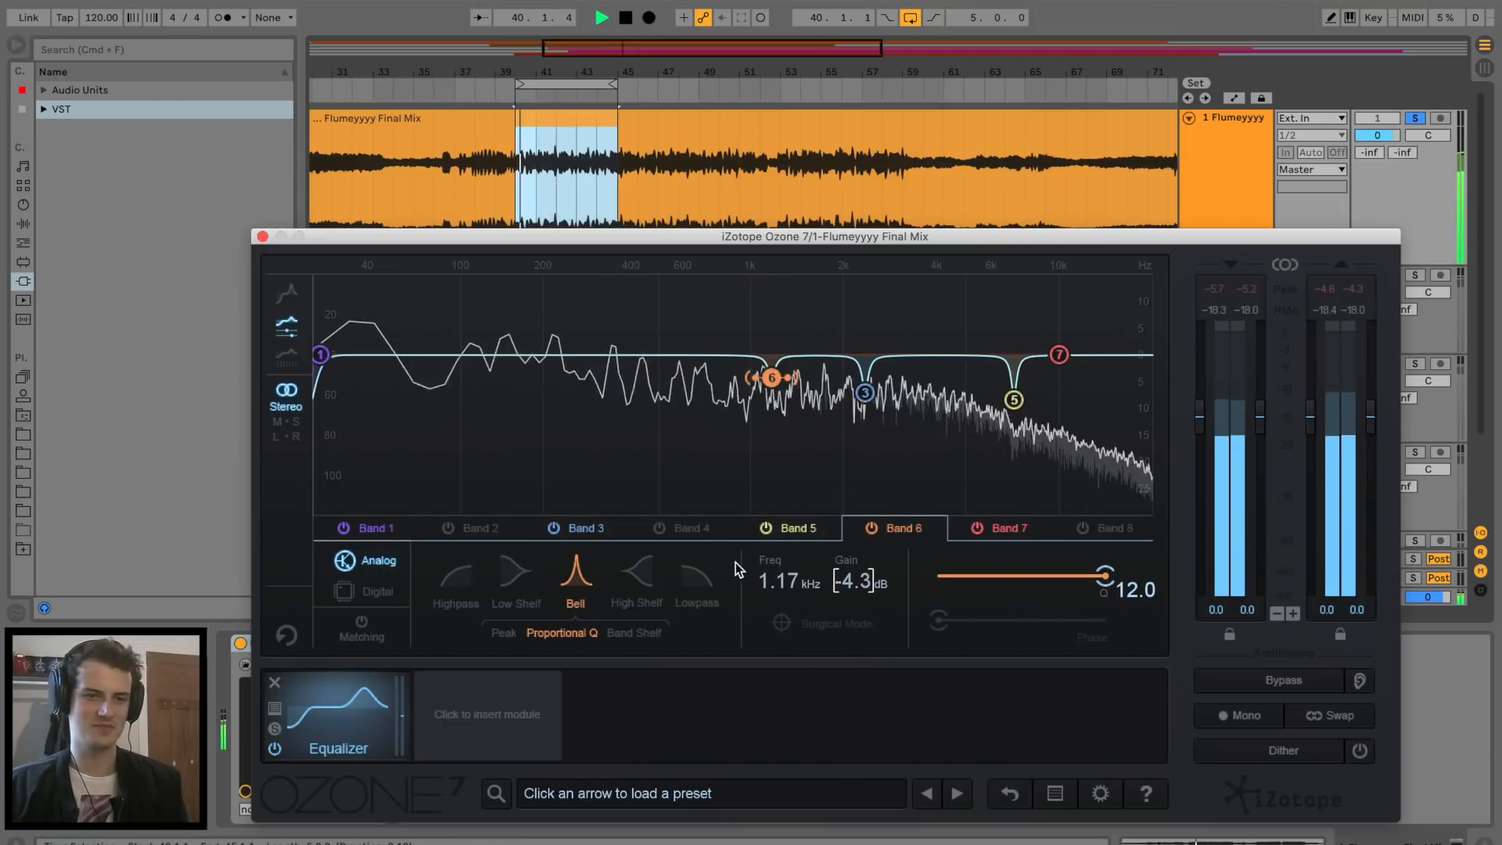
Set equalizer band 4 to a narrow bell cut at 281 Hz with Q 12.0 and -8.4 dB gain.
left_click(660, 528)
left_click_drag(583, 277, 589, 283)
left_click_drag(860, 580, 879, 795)
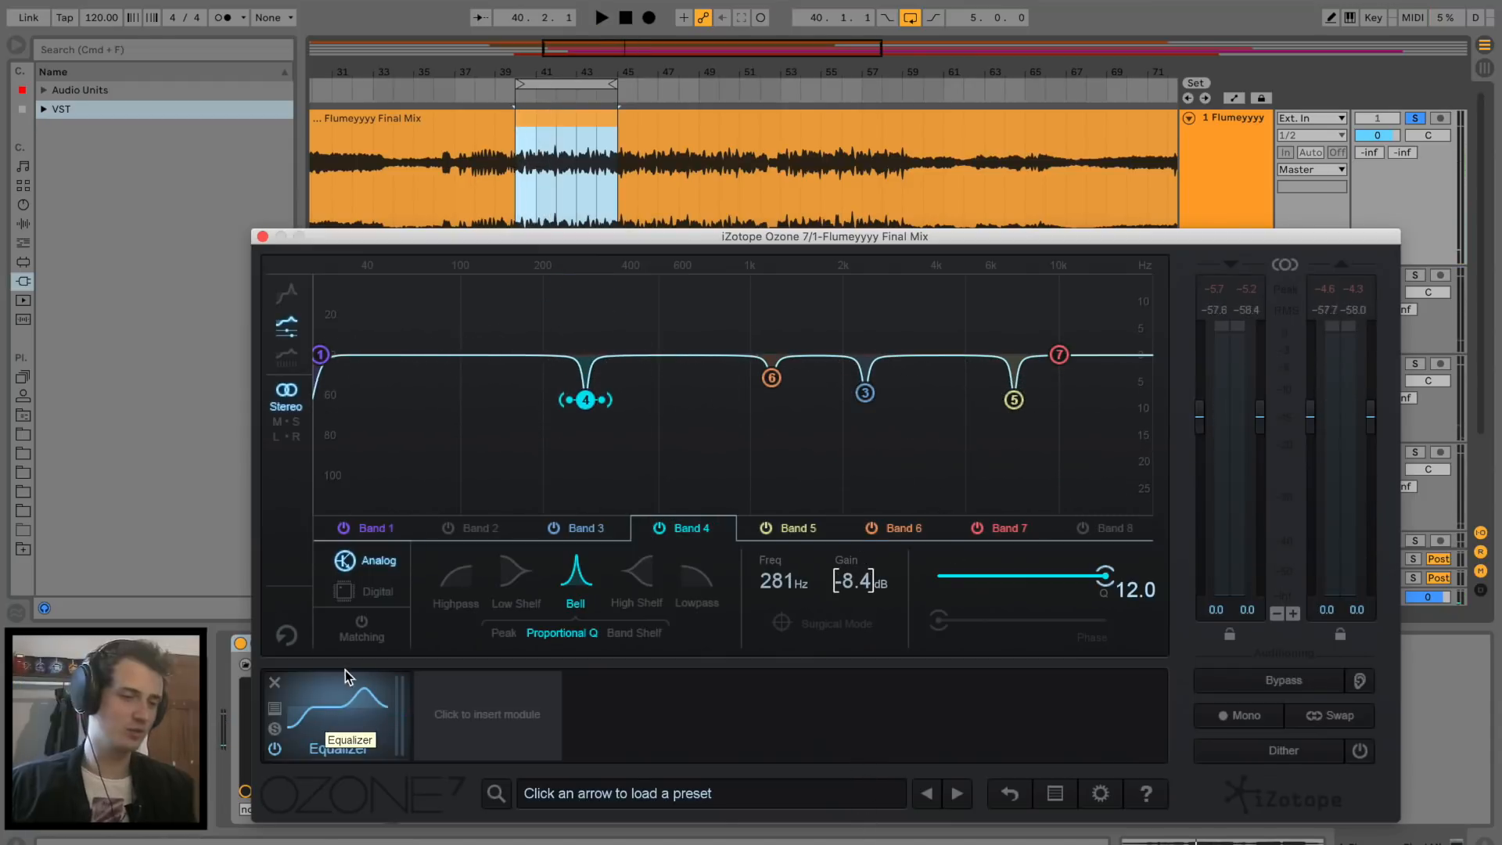
Compare the loop with the Equalizer bypassed and active, leaving the module enabled.
left_click(275, 749)
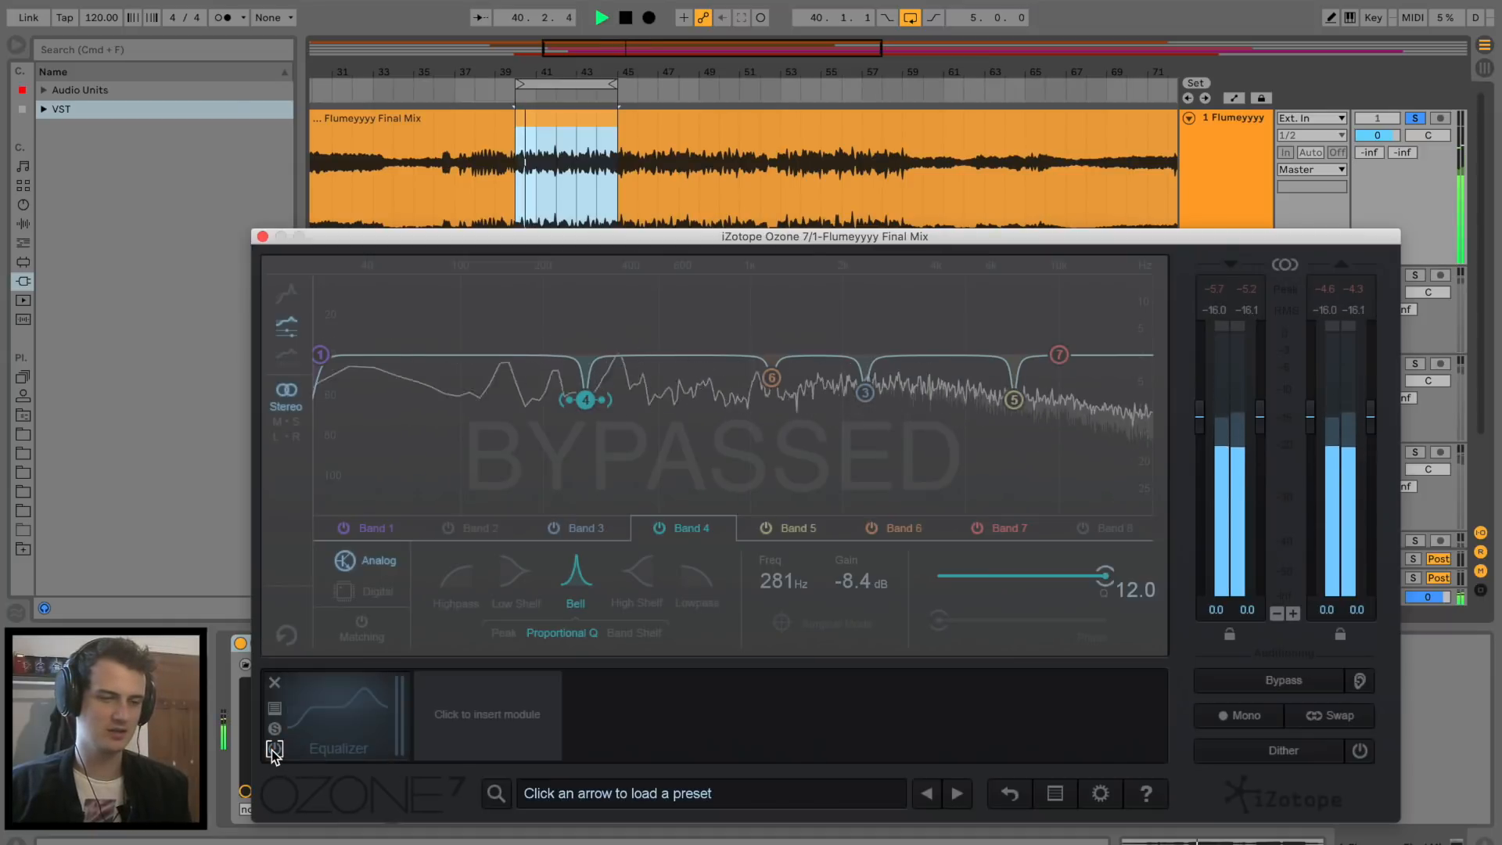
left_click(275, 748)
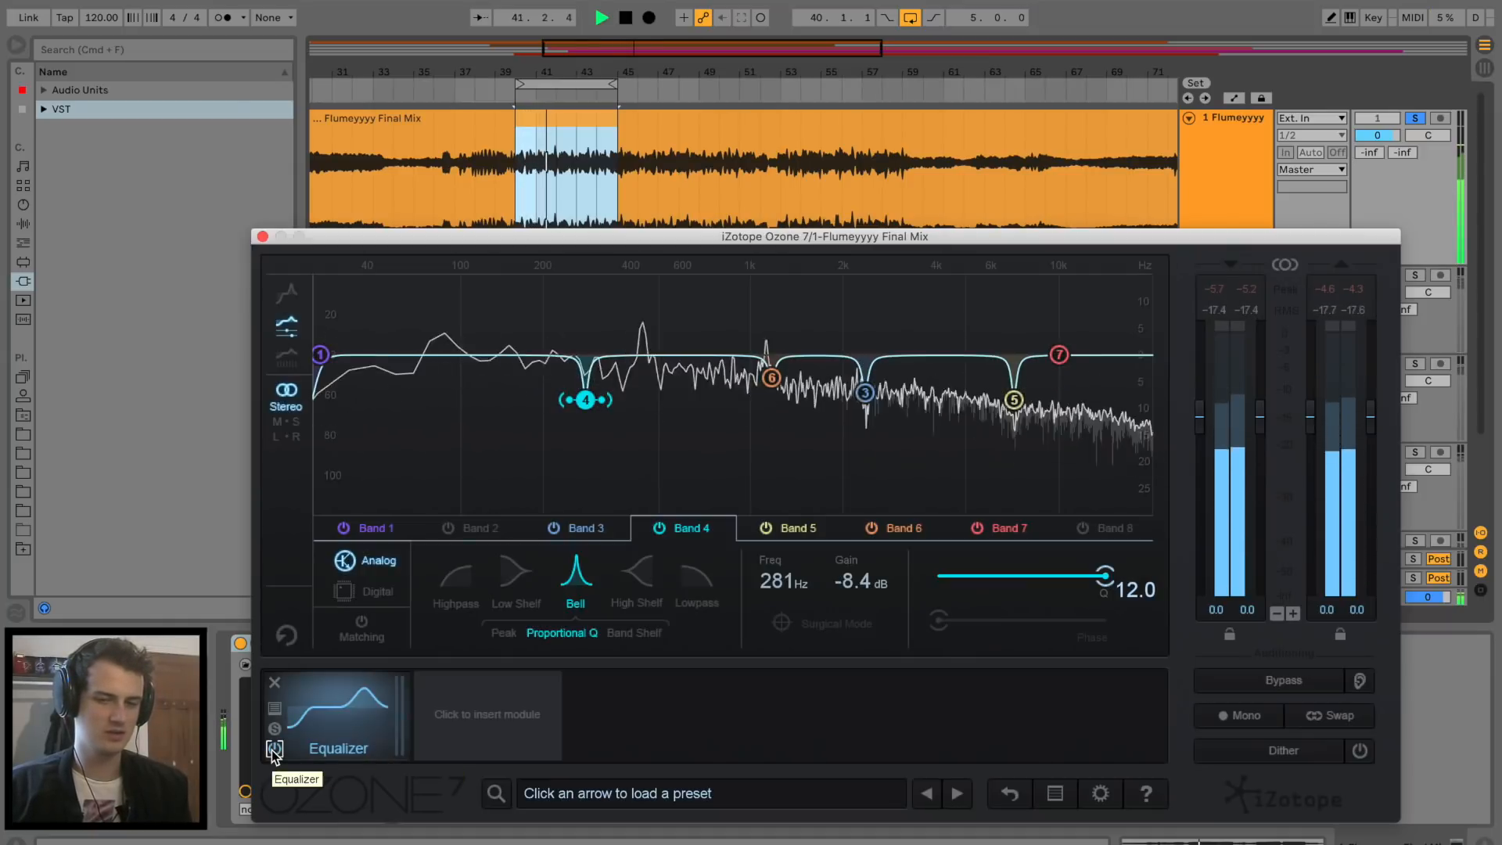
left_click(274, 748)
left_click(275, 749)
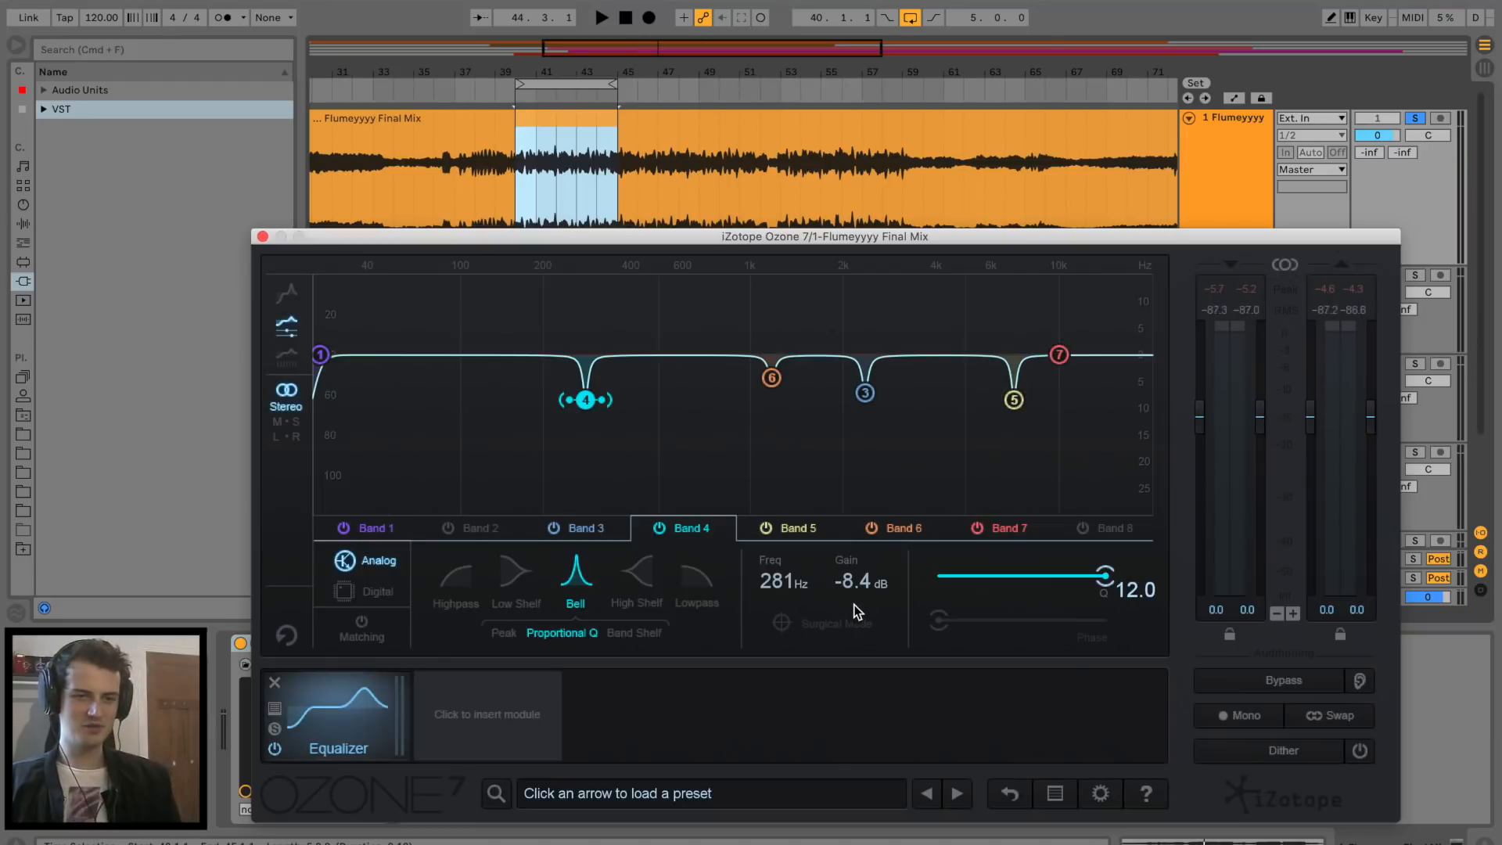
Soften the equalizer cuts on bands 4, 3 and 5, bringing band 5 to -5.7 dB.
left_click_drag(855, 594, 853, 579)
left_click(771, 378)
left_click(866, 391)
left_click_drag(865, 589, 855, 576)
left_click(1015, 400)
key("space")
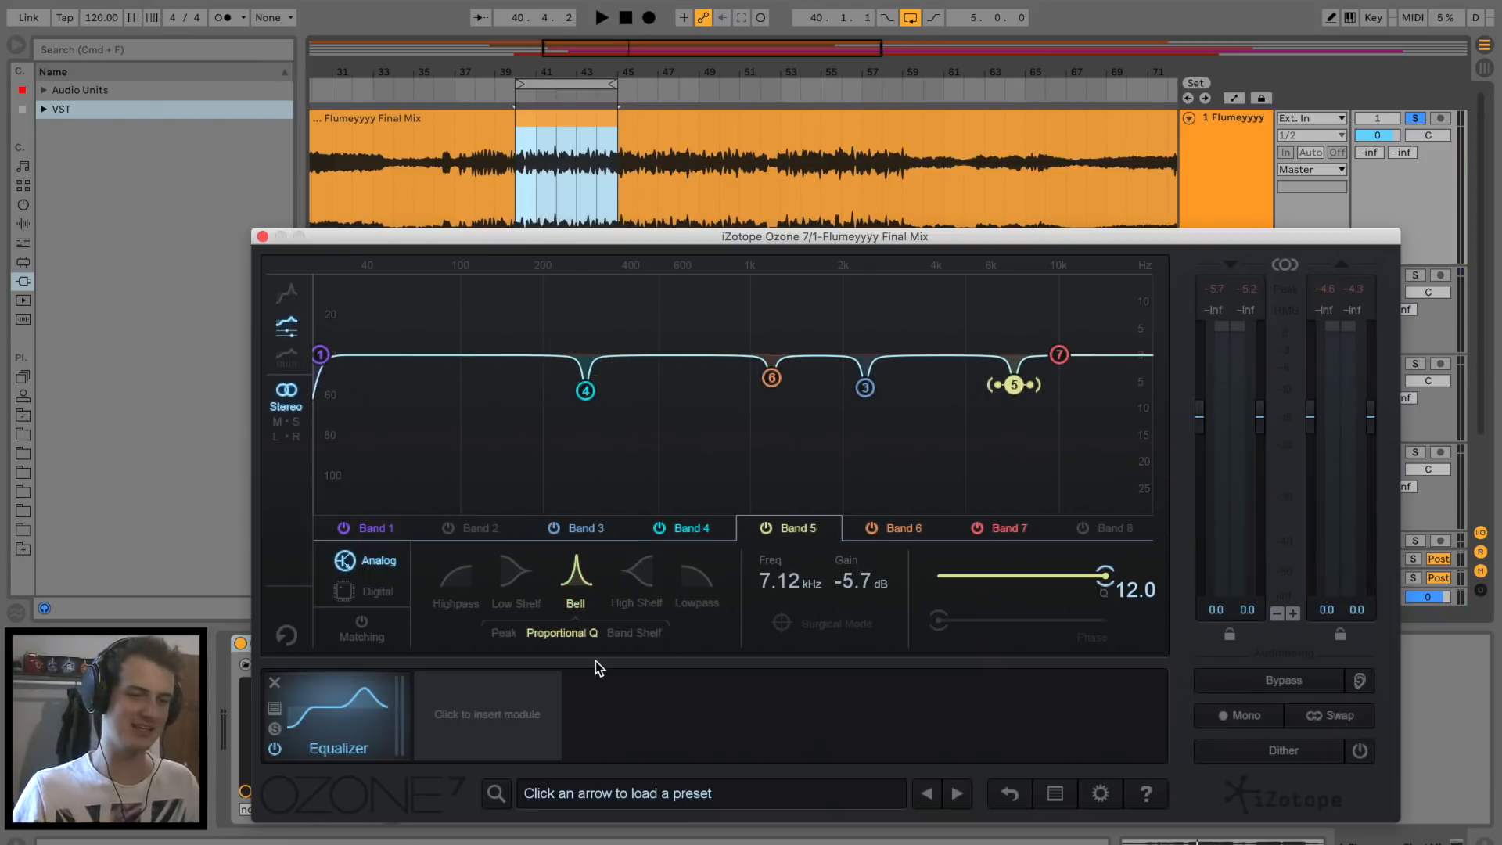
Insert an Imager after the Equalizer, move its lowest crossover to 80 Hz and set the band 1 width to -100.0.
left_click(541, 687)
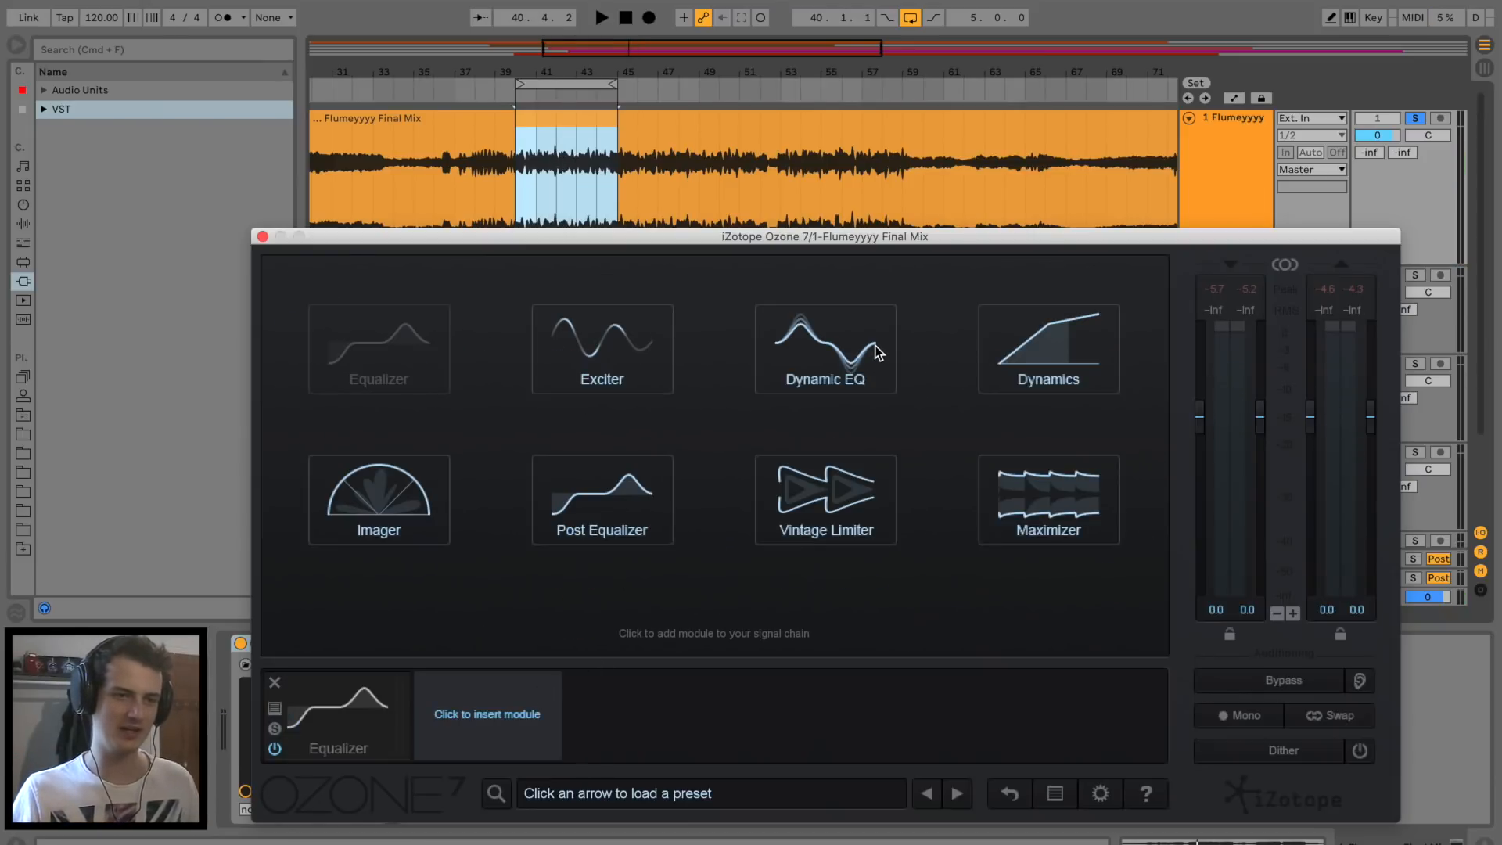
left_click(432, 493)
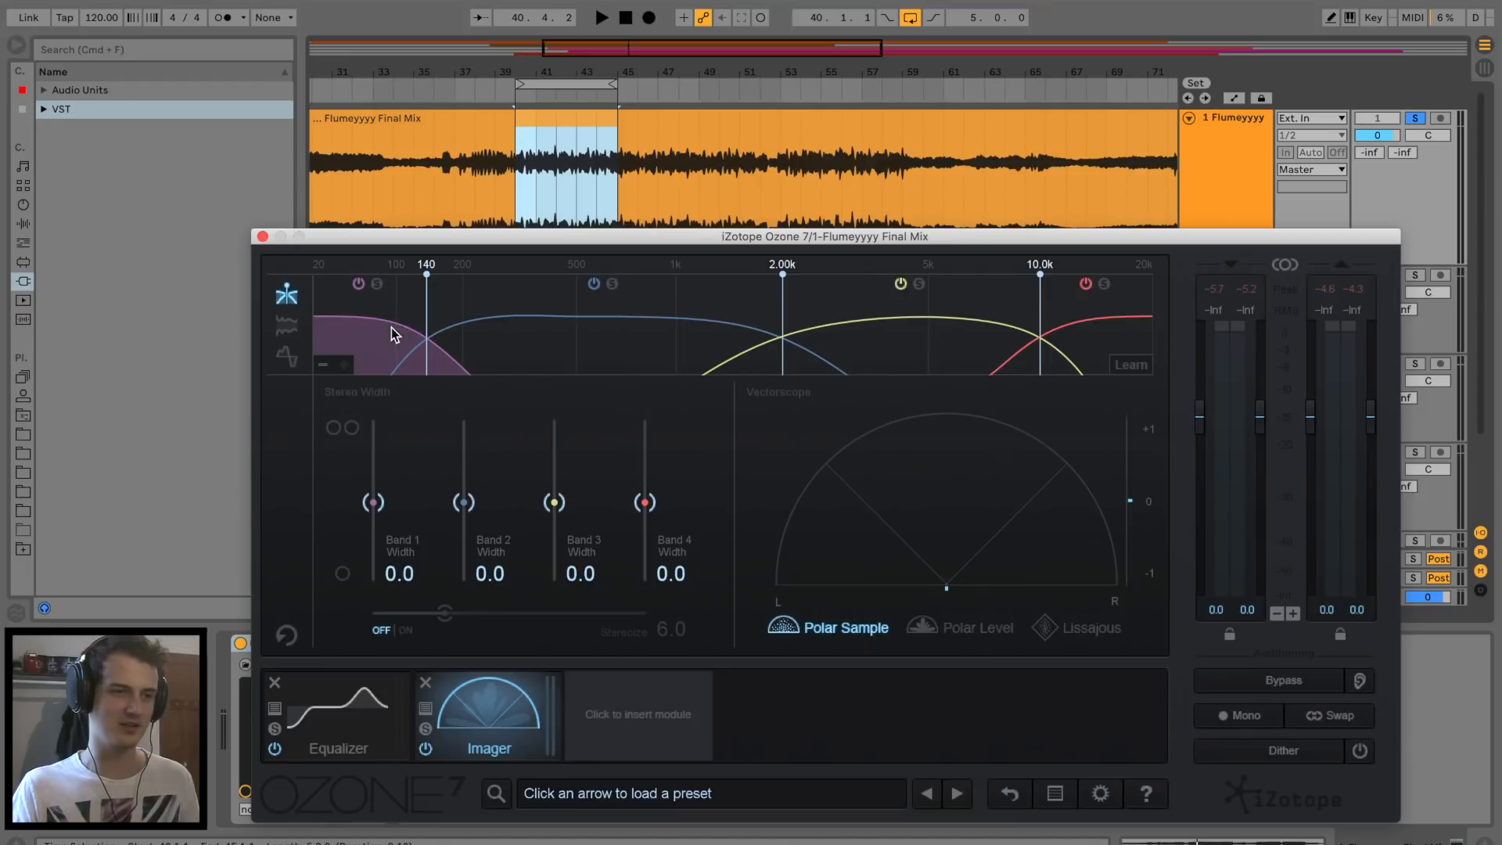
left_click_drag(427, 281, 379, 283)
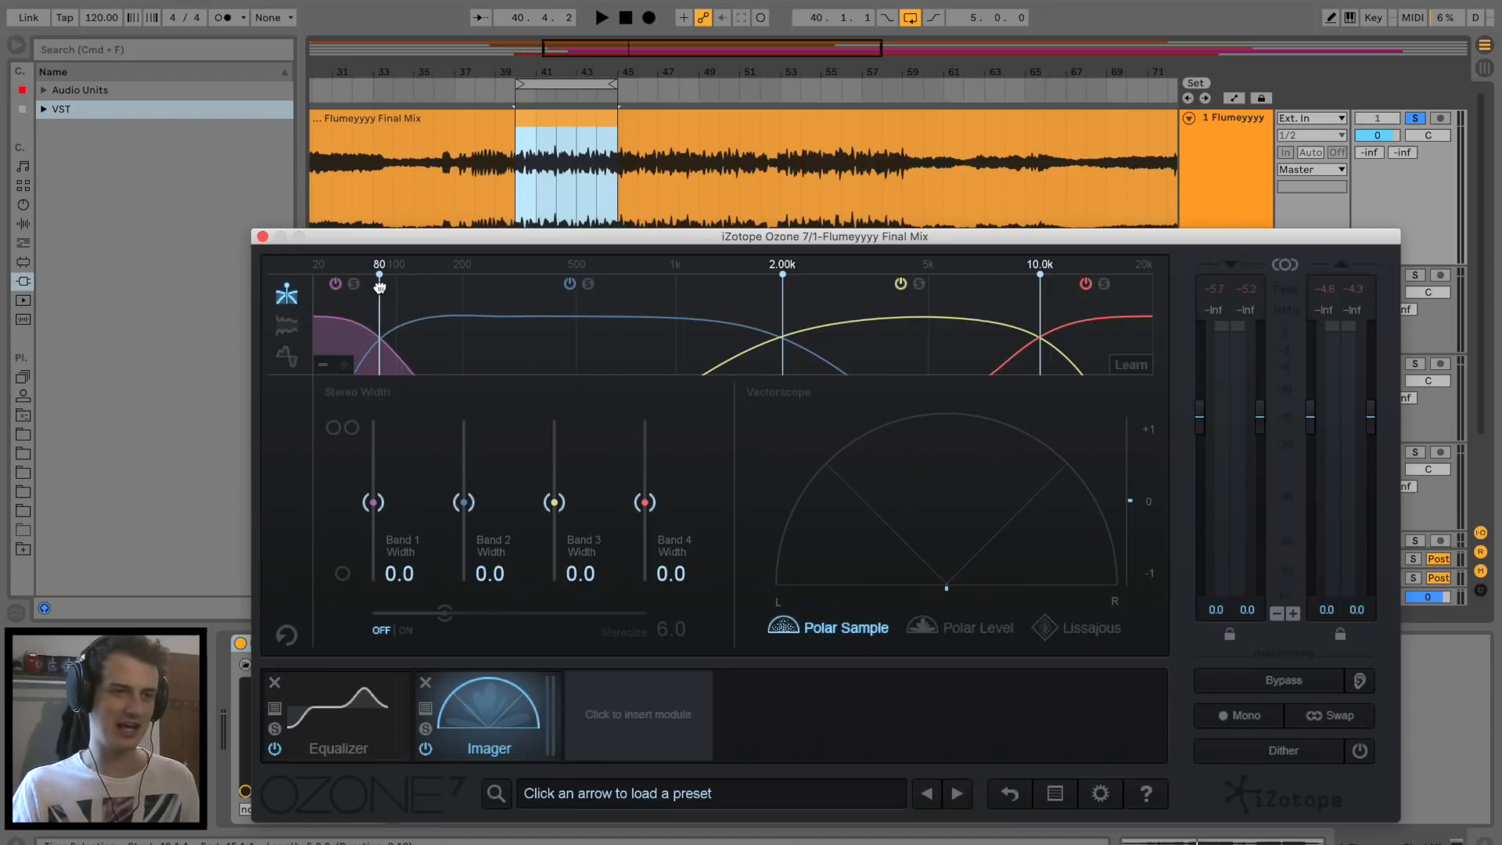
left_click_drag(373, 502, 375, 764)
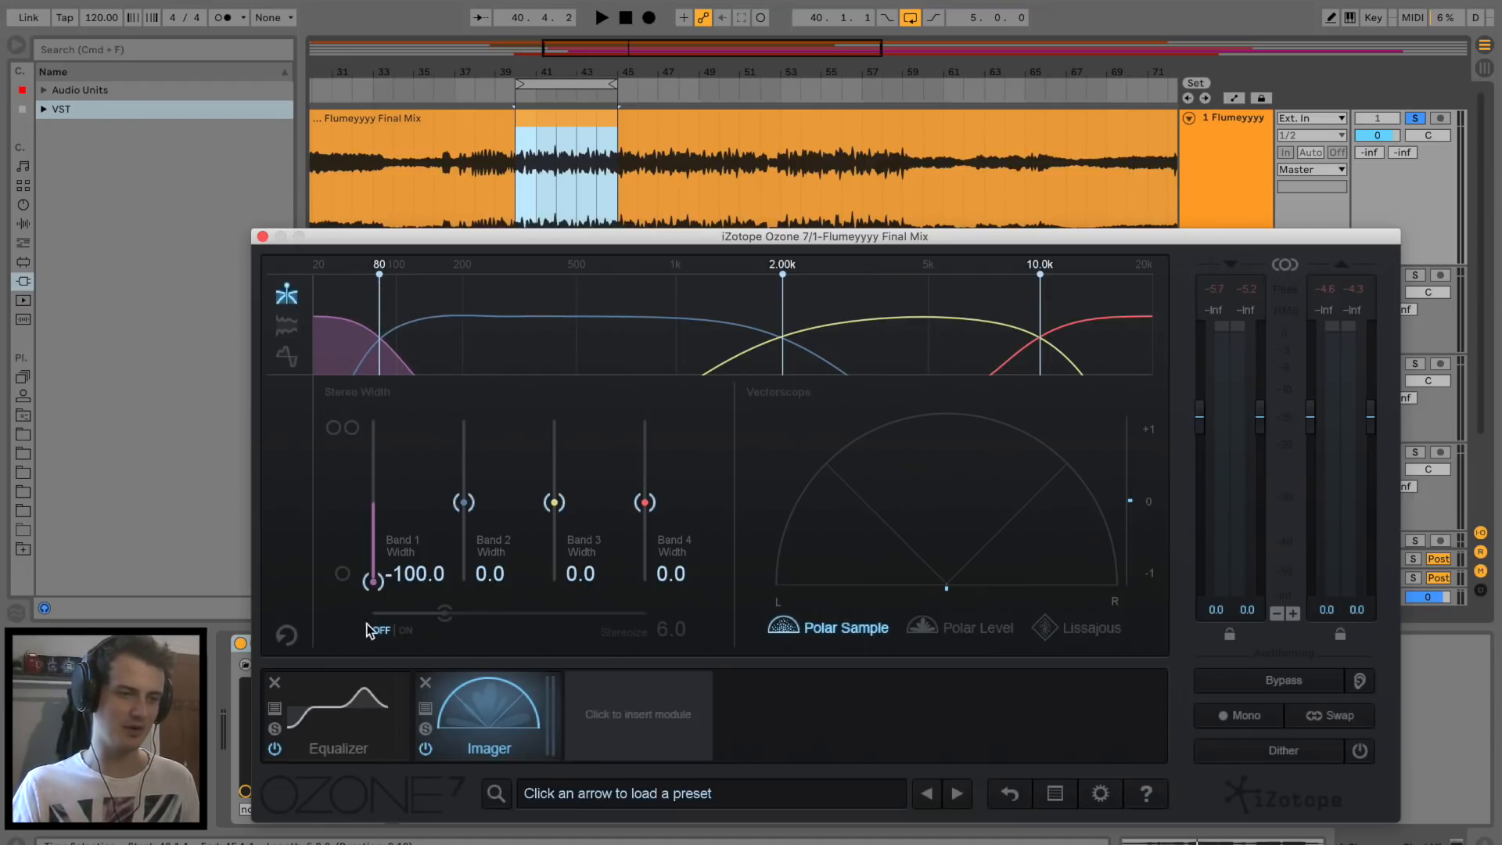
Try a band 2 stereo width of 100.0 in the Imager and audition the loop.
left_click_drag(464, 502, 473, 378)
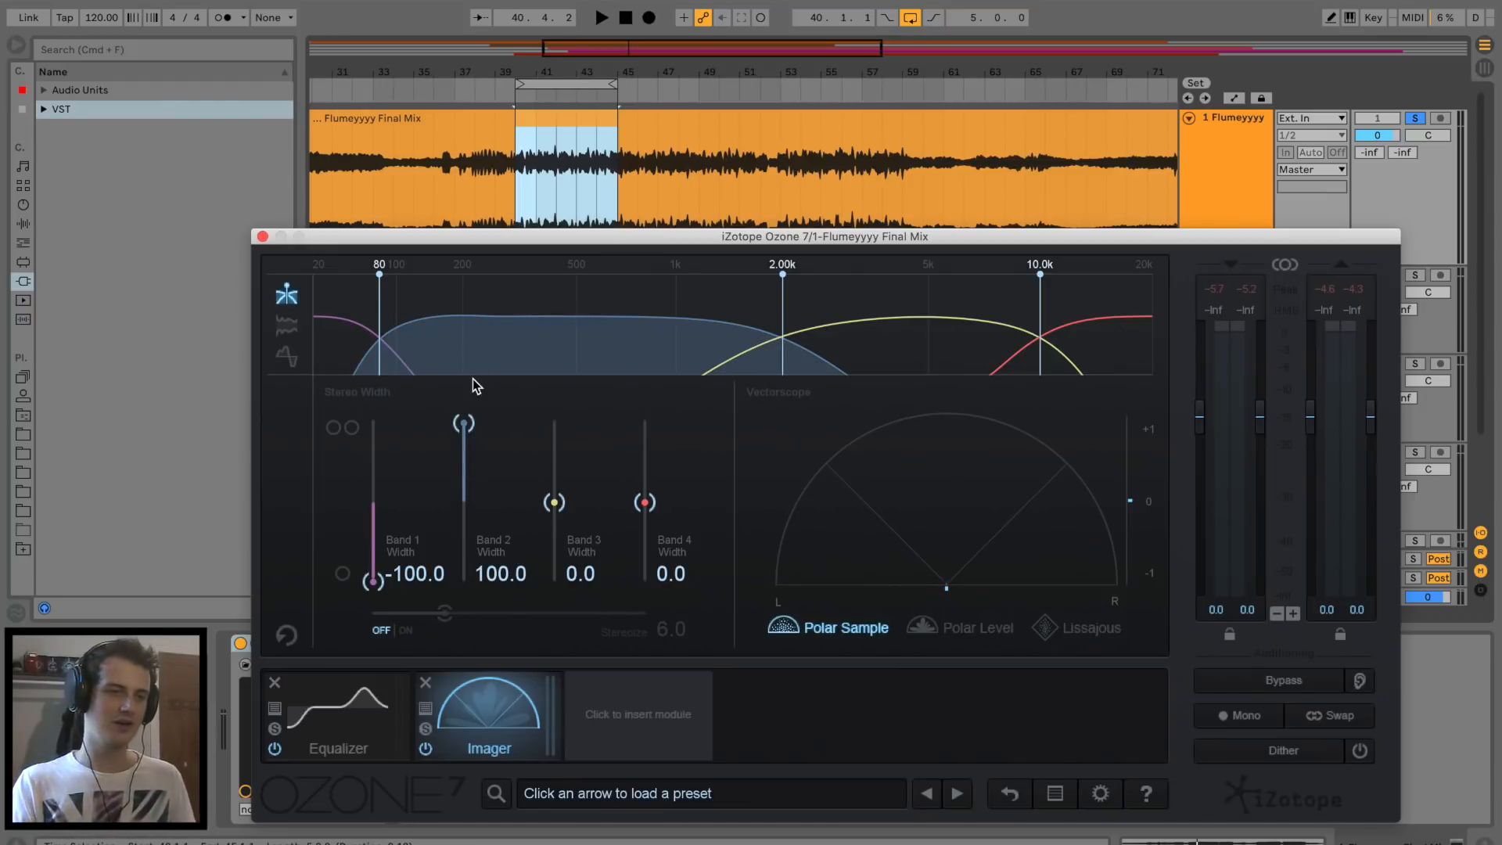
key("space")
key("space")
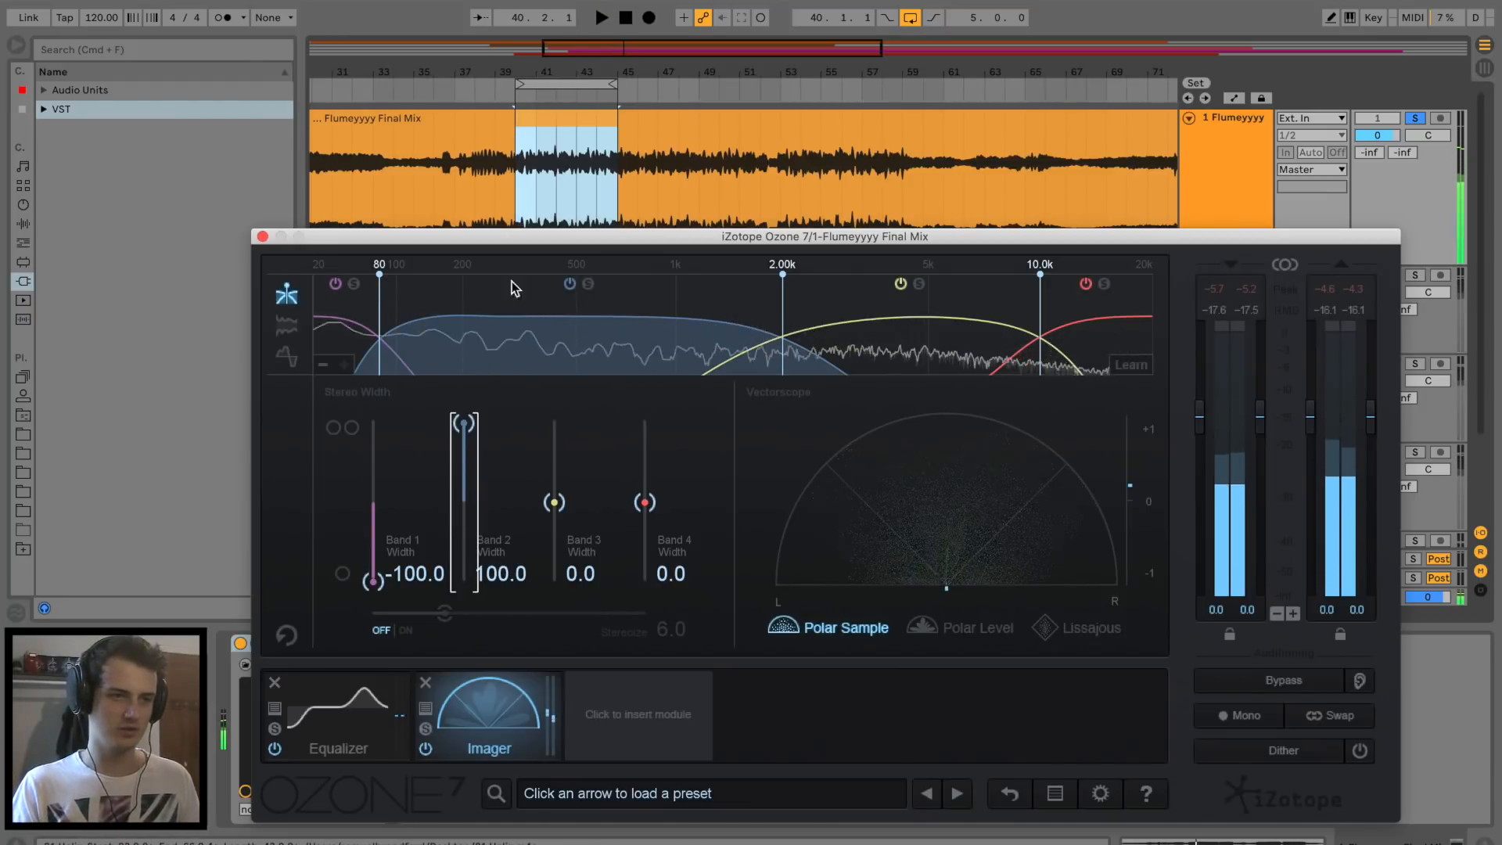
key("space")
Set the Imager's band 2 width to 1.3 during loop playback.
mouse_move(464, 424)
left_mouse_down()
mouse_move(463, 527)
mouse_move(467, 515)
left_mouse_up()
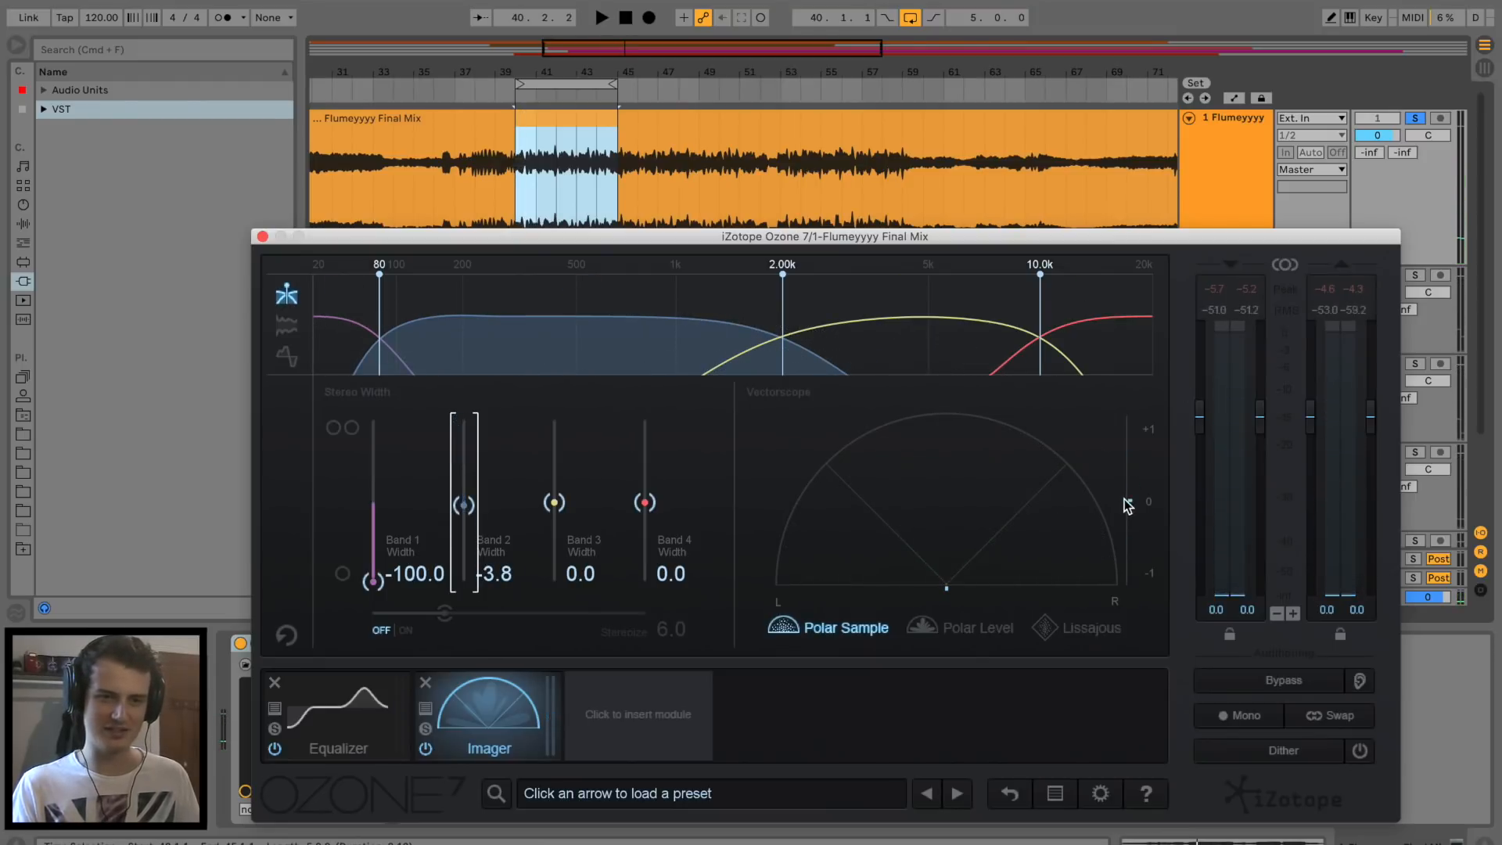
key("space")
left_click_drag(464, 504, 471, 500)
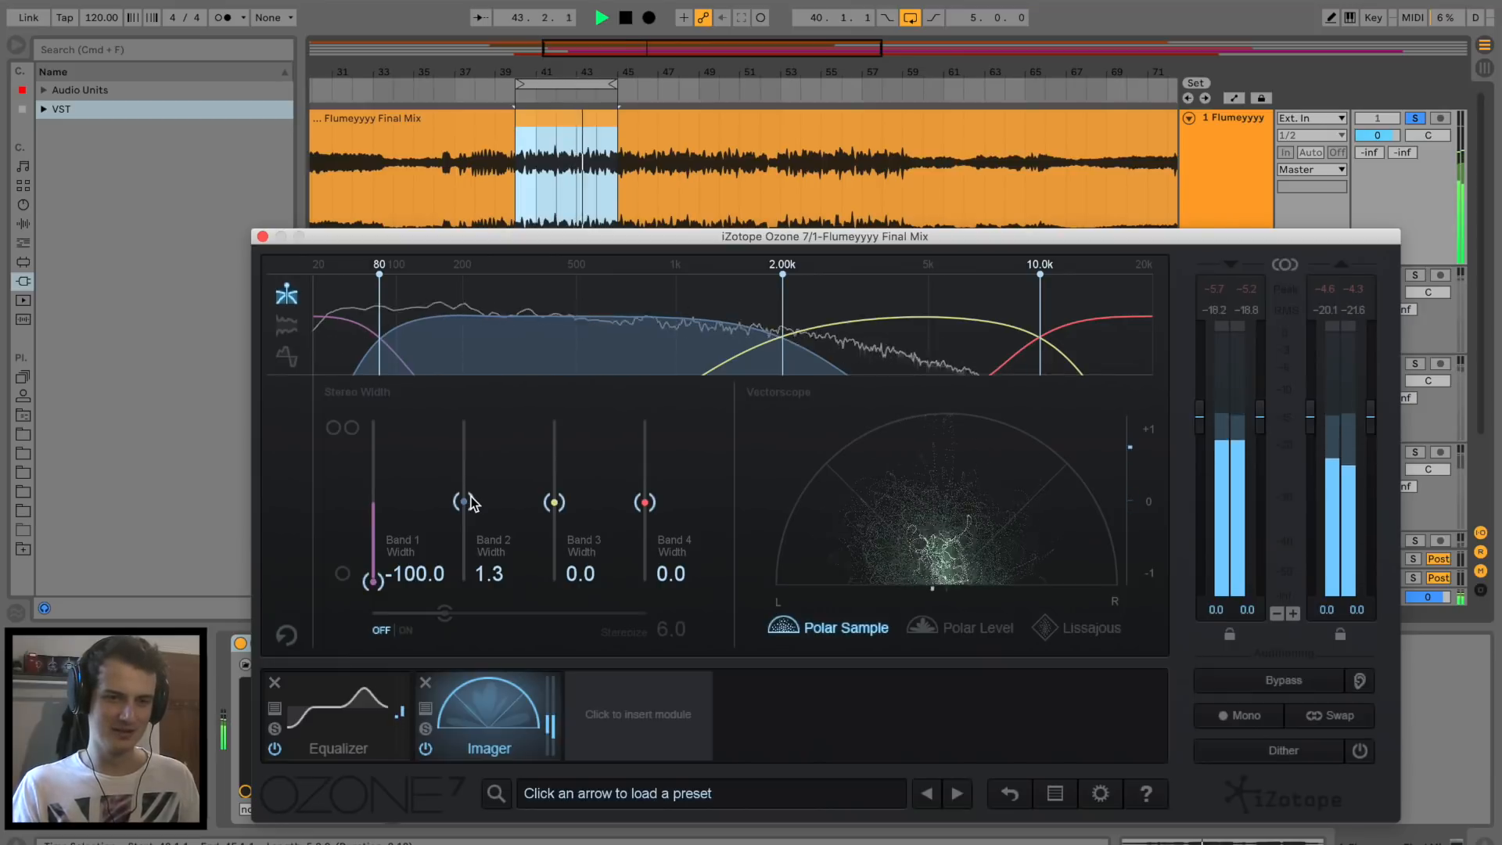
key("space")
Narrow the Imager's band 3 width to -30.4 while listening to that band soloed.
mouse_move(597, 308)
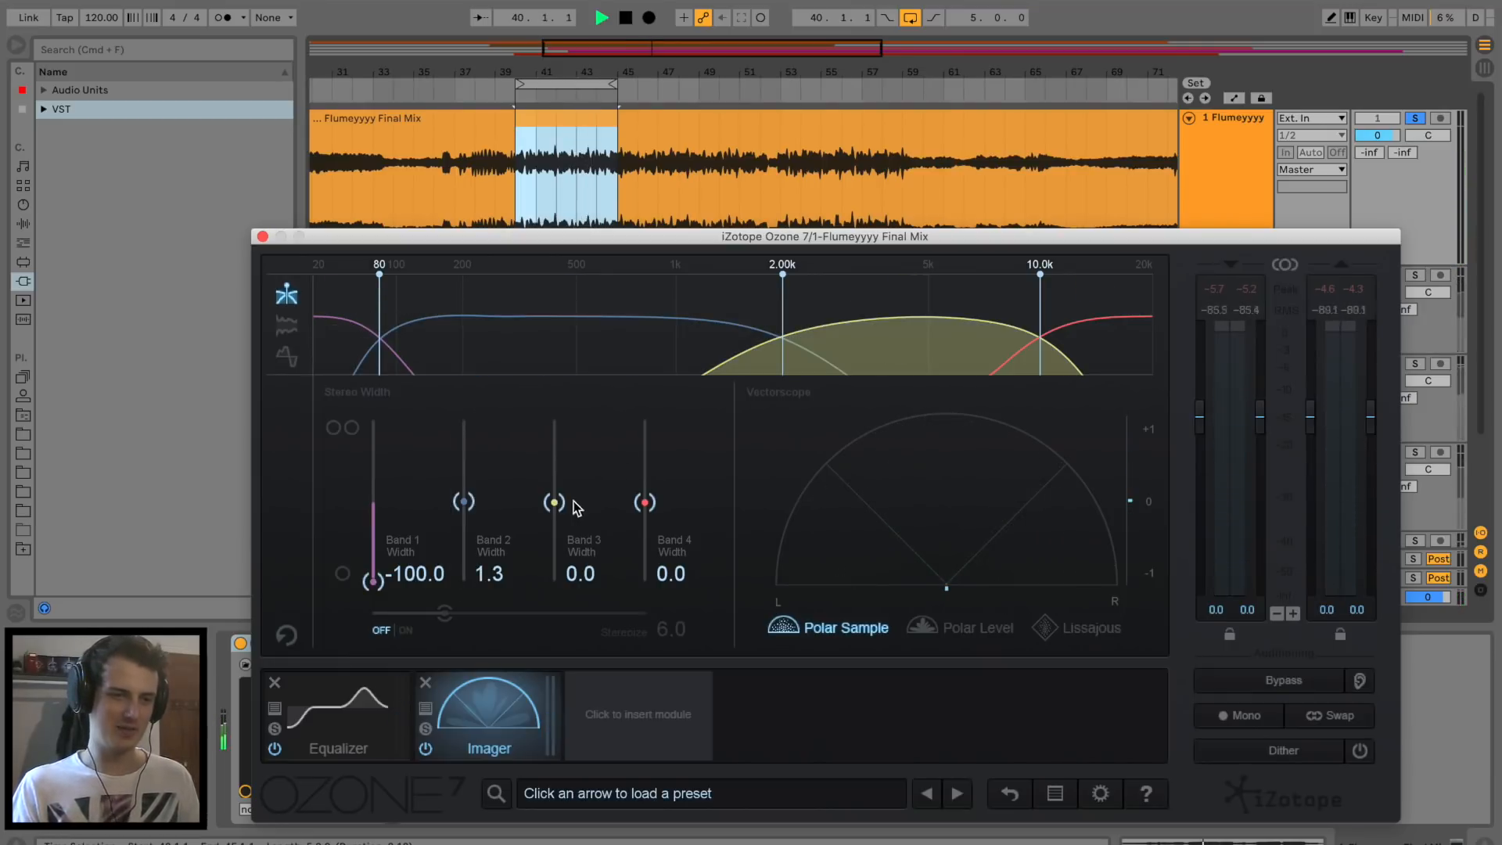
key("space")
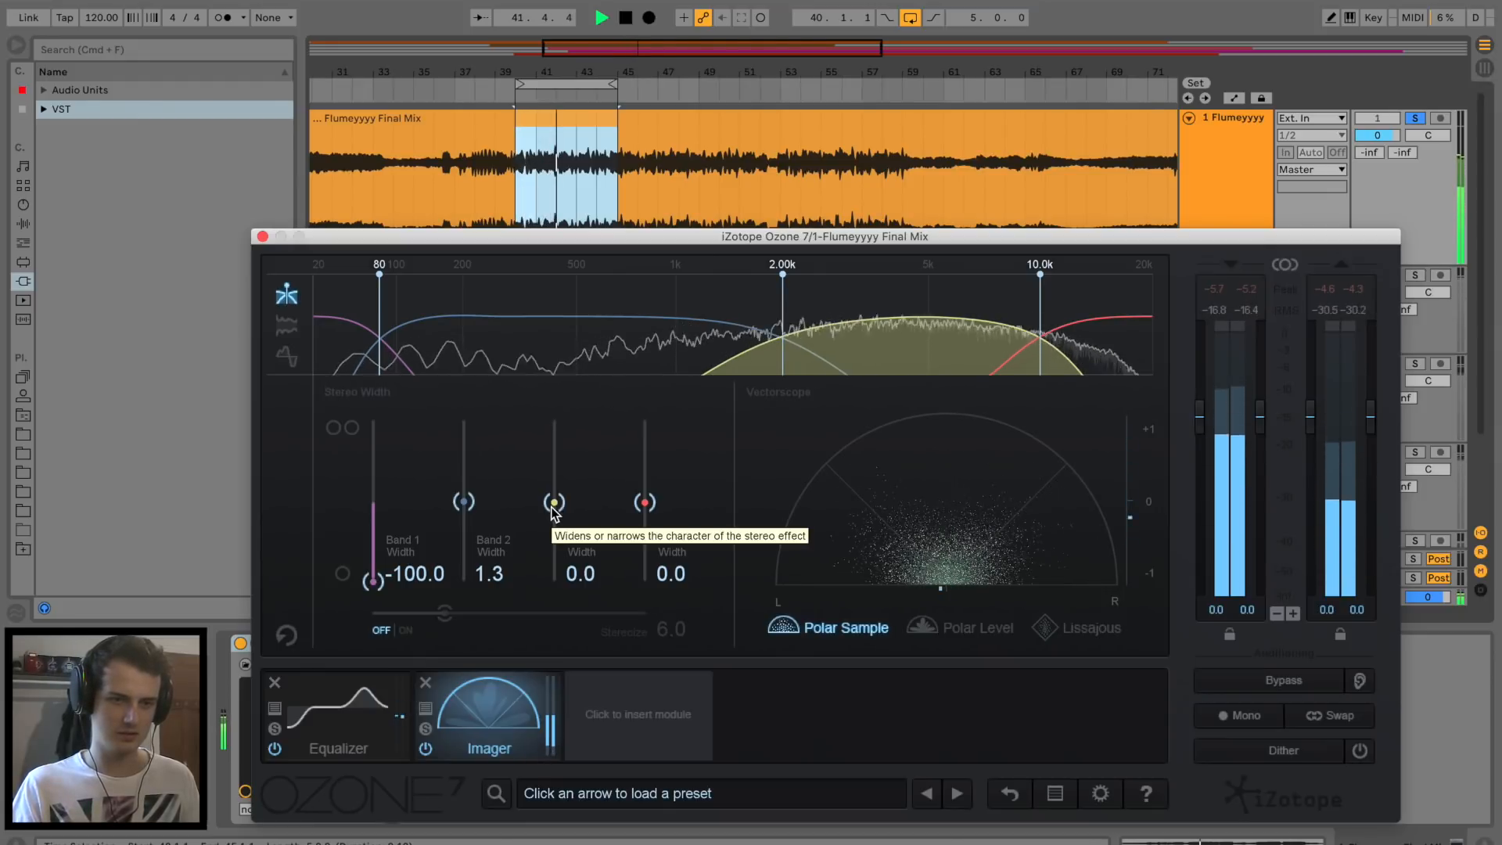
left_click_drag(555, 510, 552, 534)
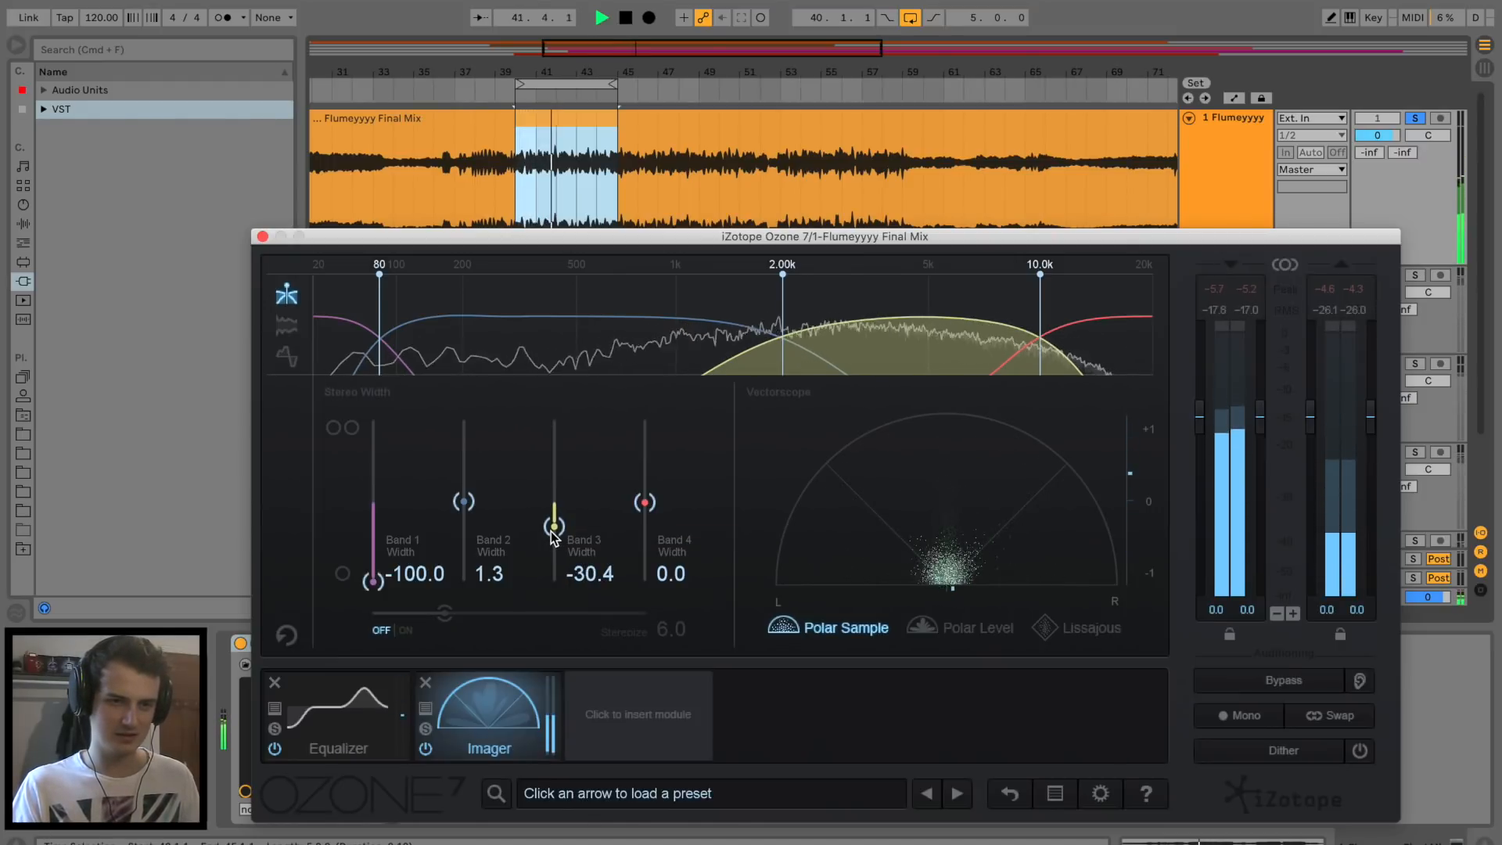
key("space")
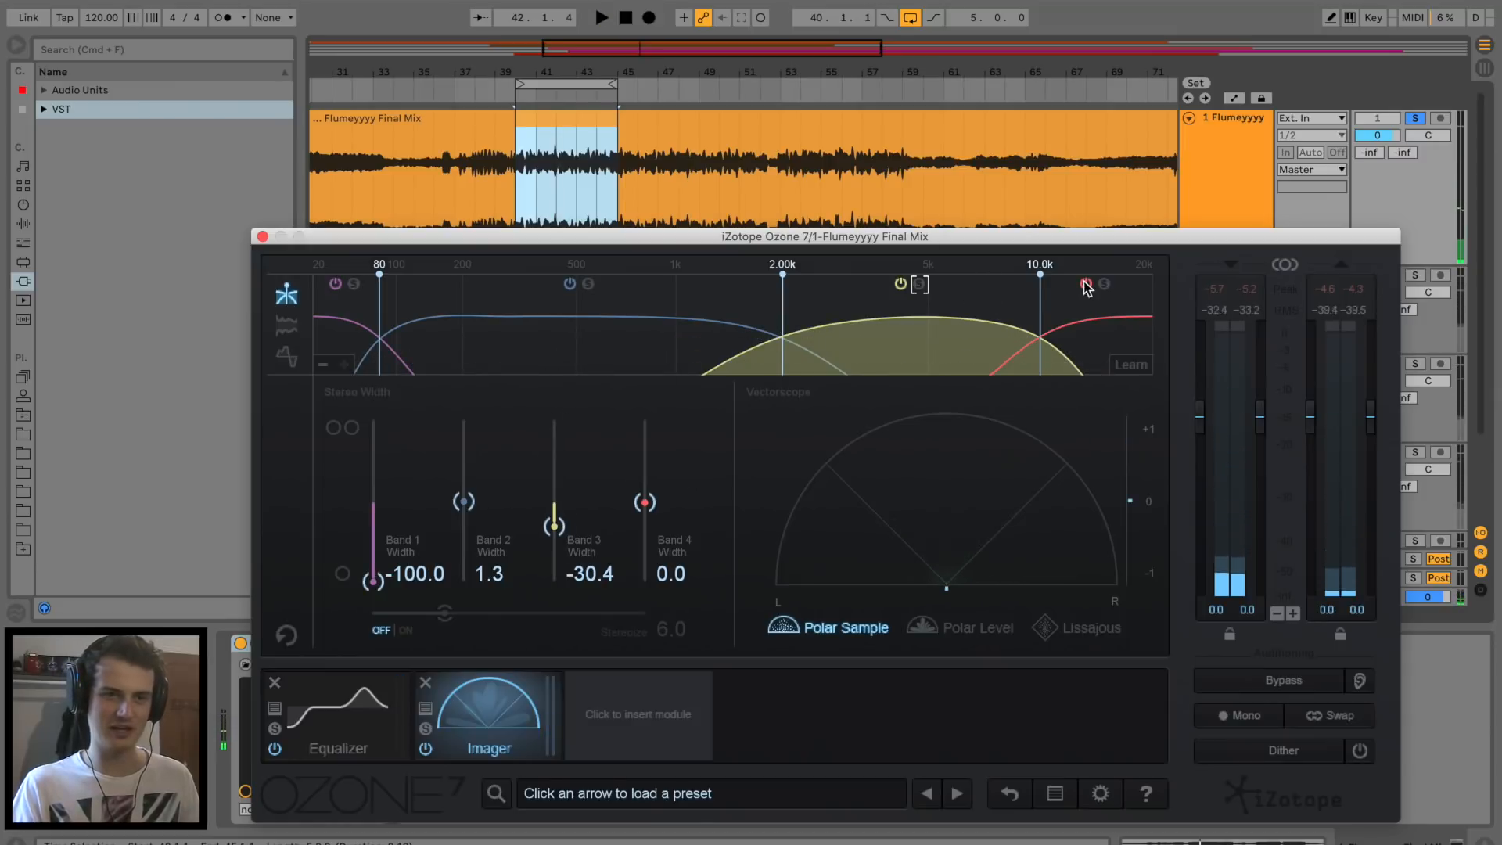
Narrow the Imager's band 4 width to -22.8 while listening to that band soloed.
key("space")
left_click_drag(644, 502, 644, 522)
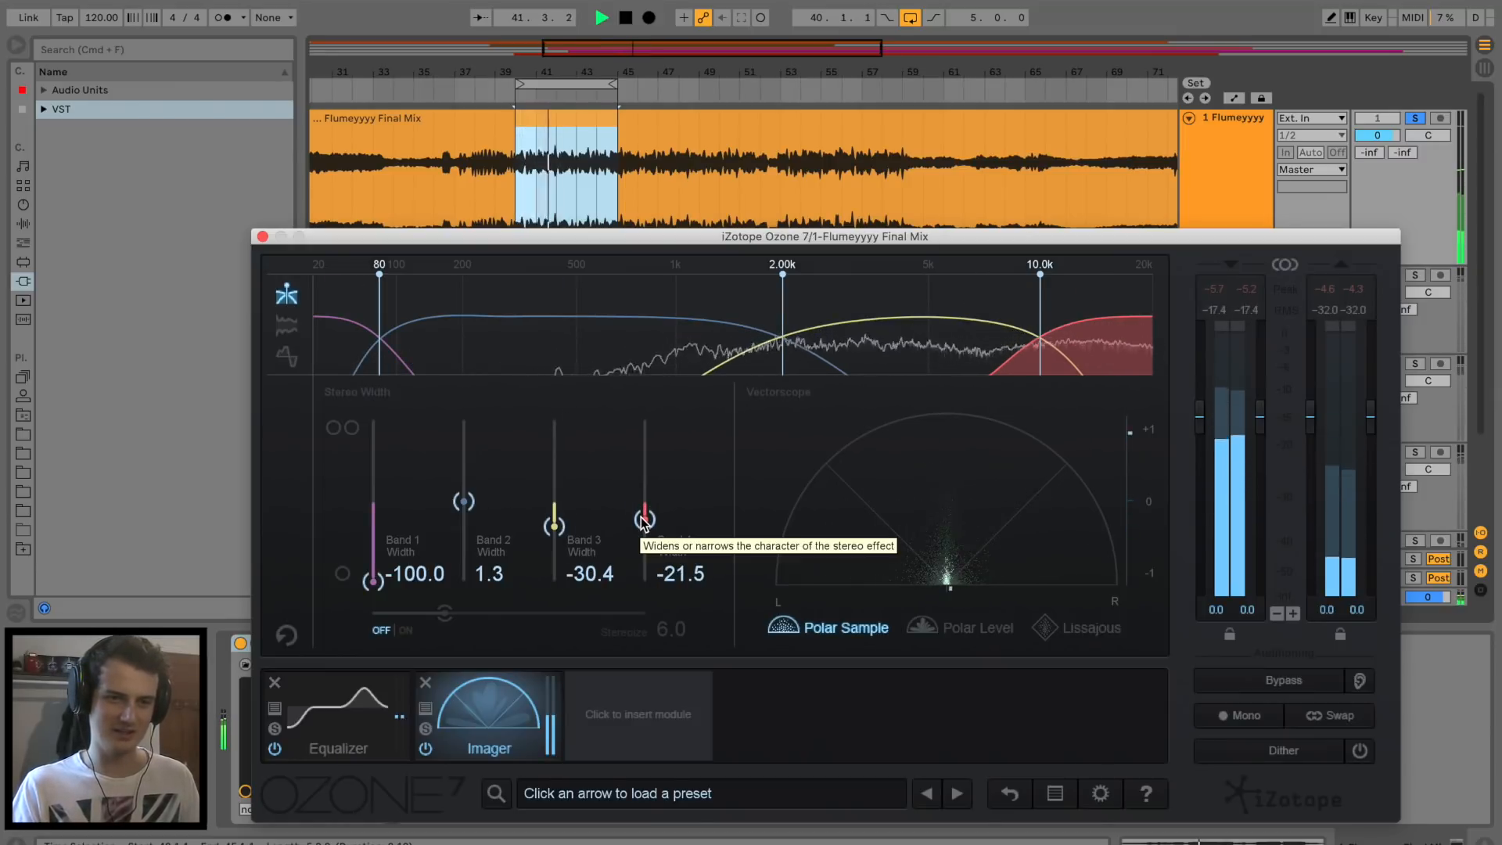
left_click_drag(643, 521, 643, 523)
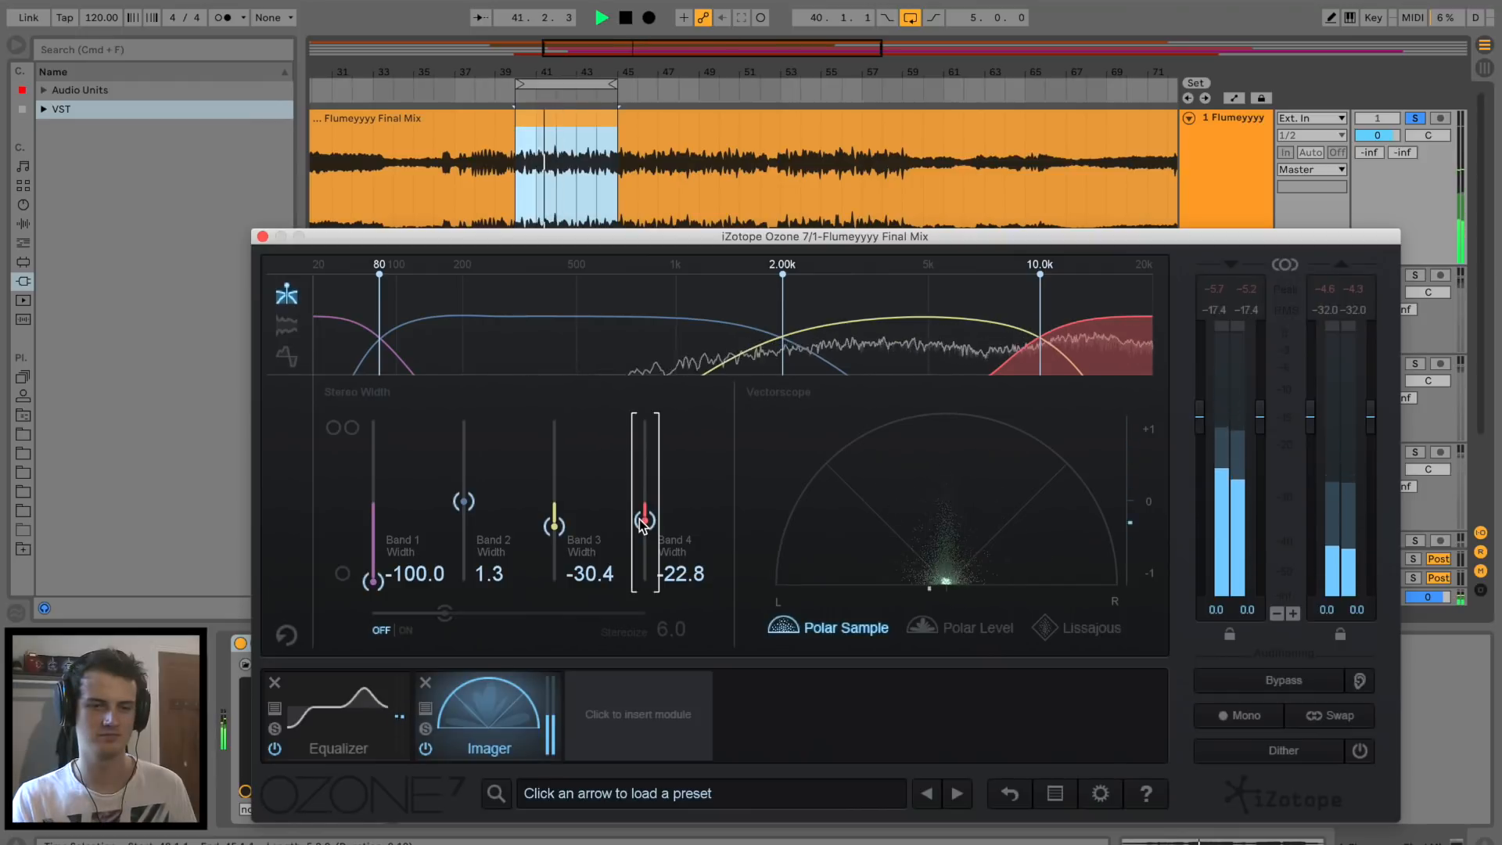
key("space")
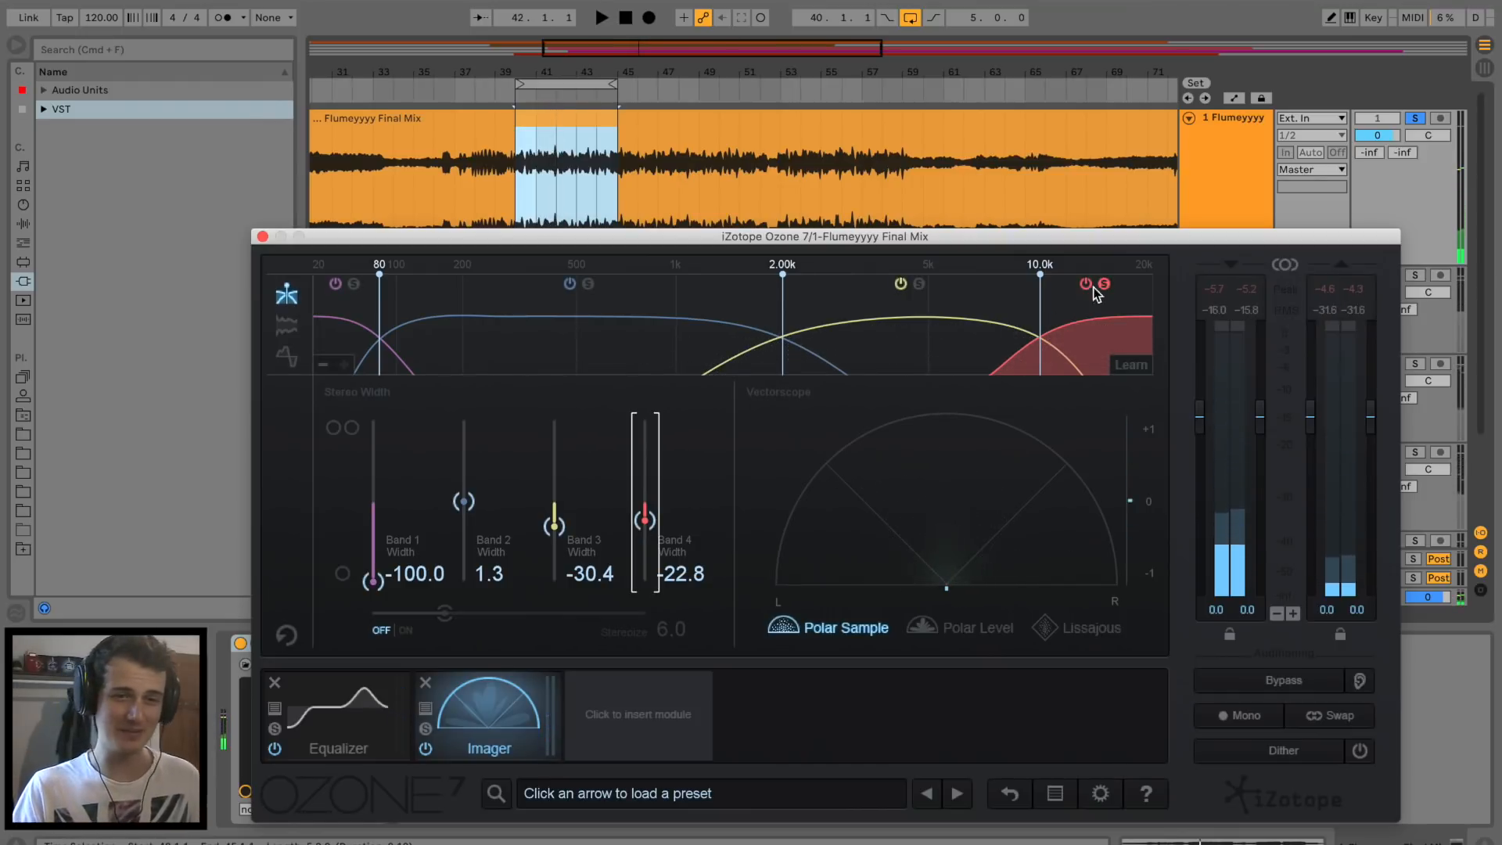
Compare the full loop with the Imager bypassed and active, leaving the module enabled.
key("space")
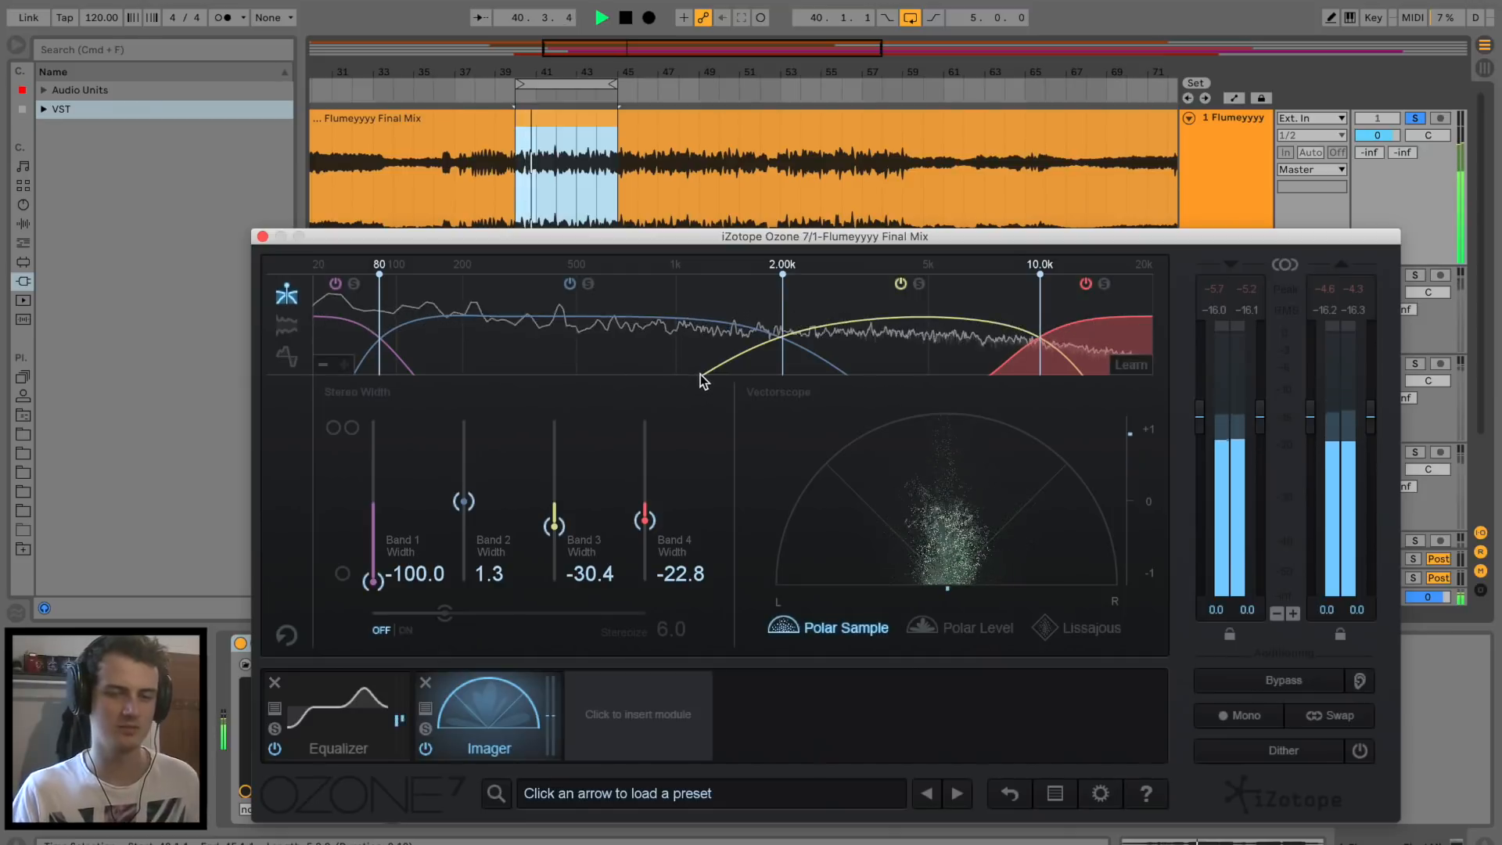
left_click(425, 748)
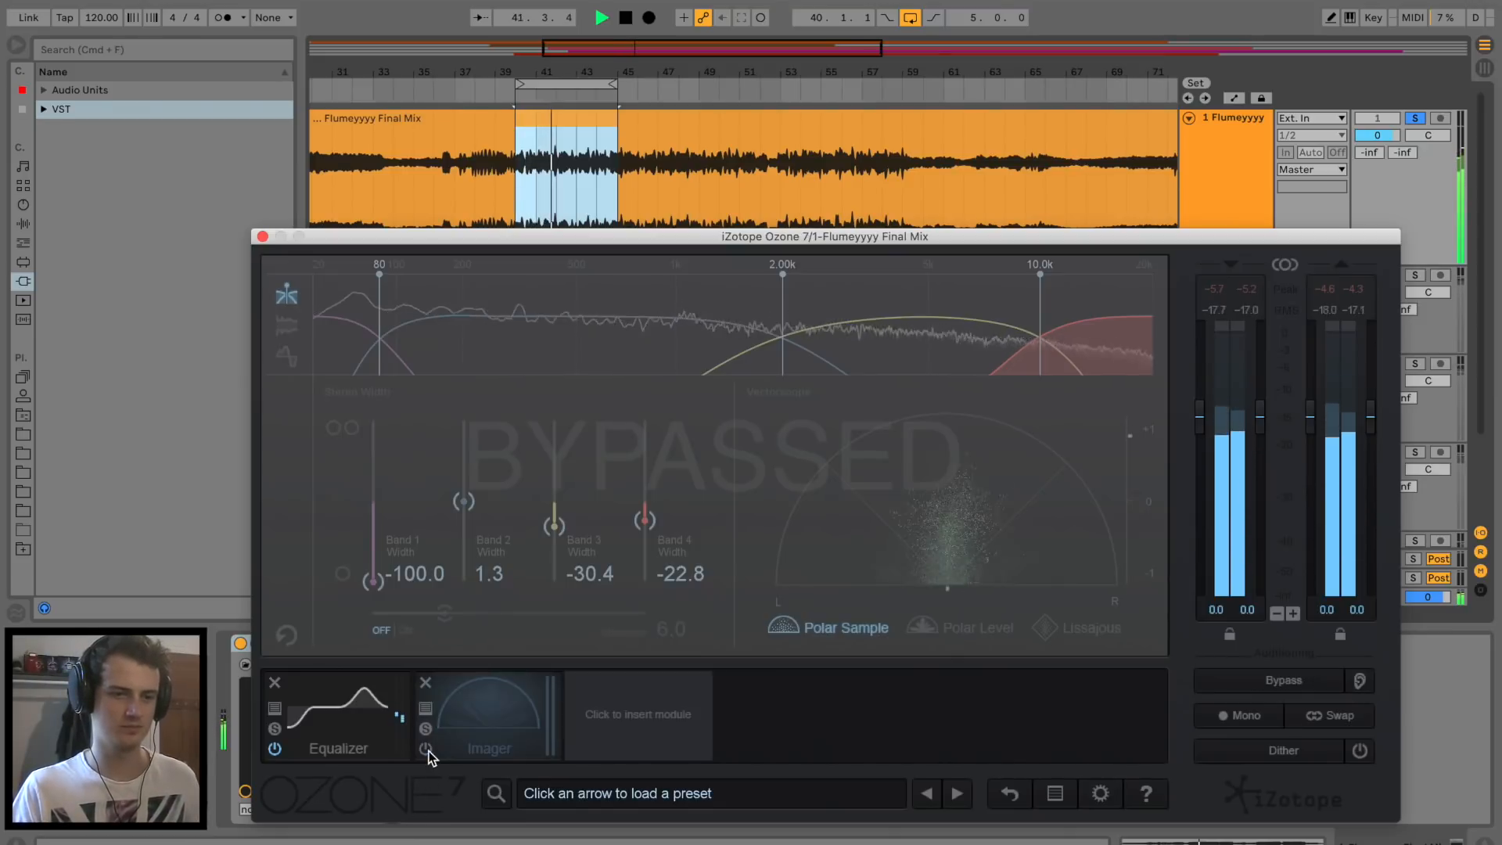
left_click(427, 750)
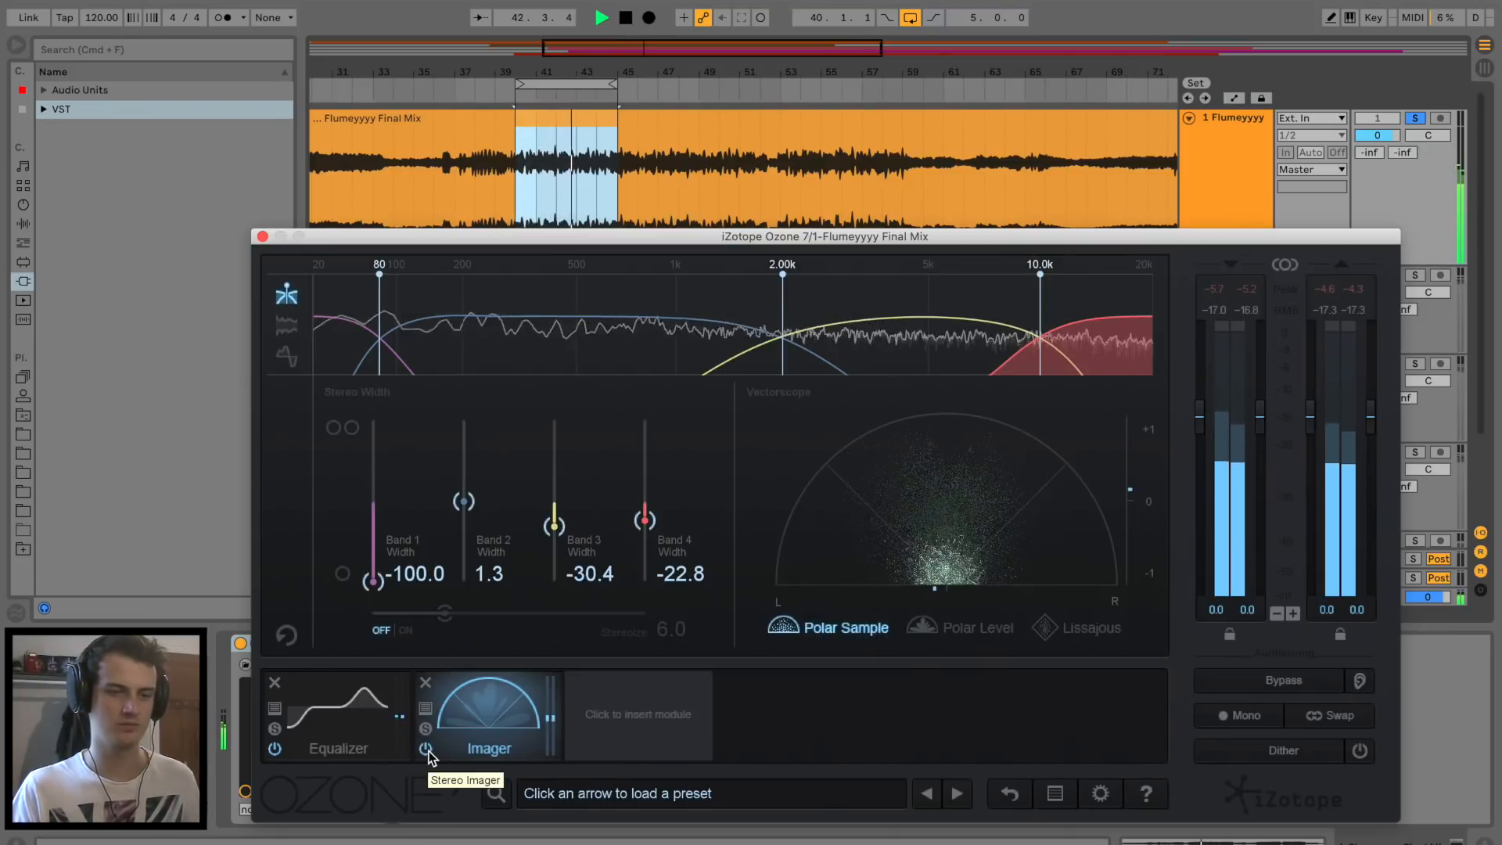
key("space")
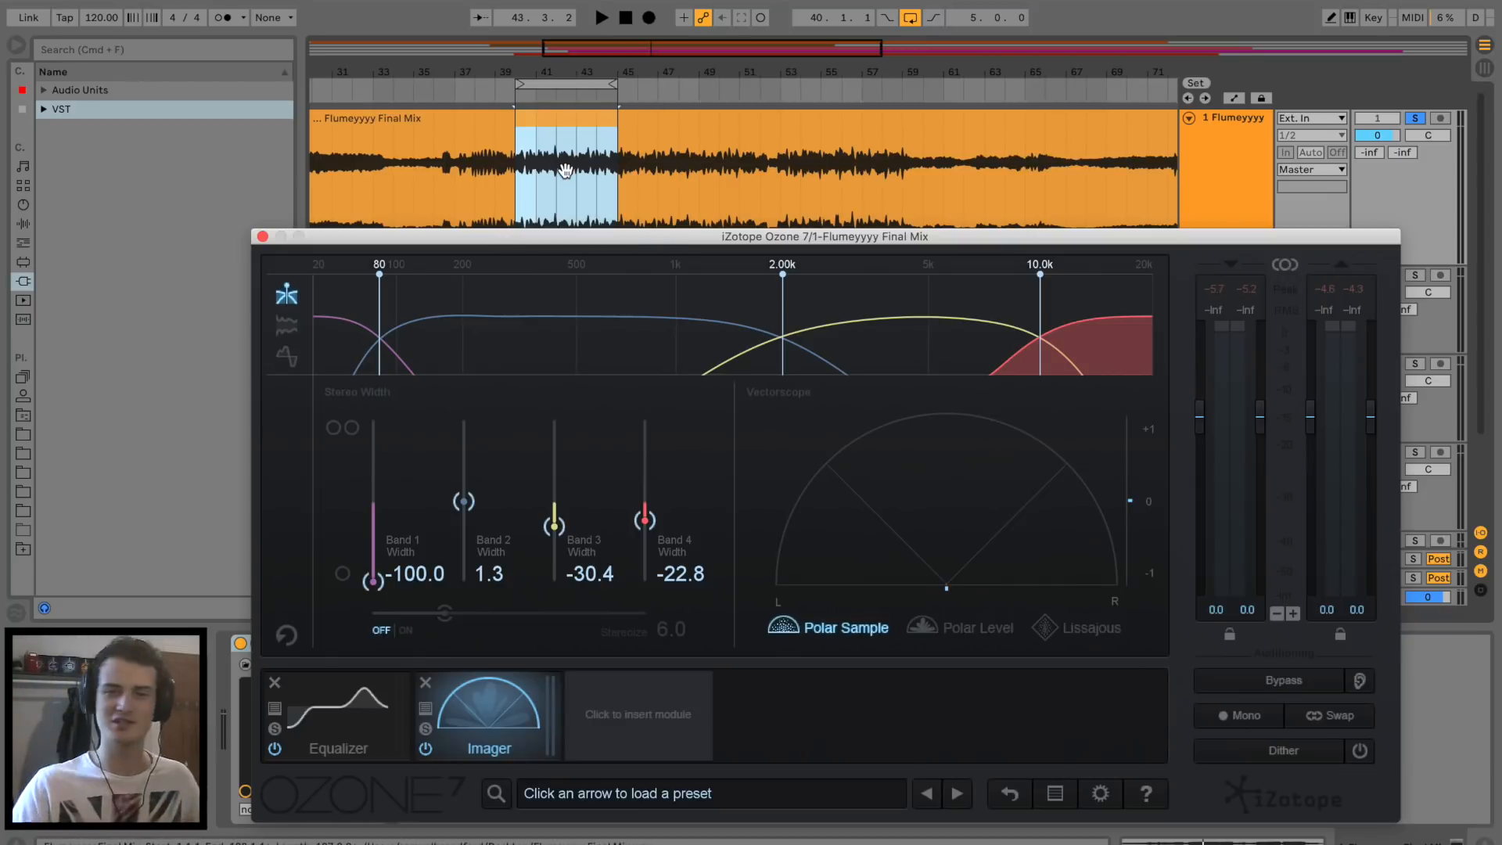
Insert an Exciter after the Imager and set its band 3 amount to 1.3.
left_click(591, 683)
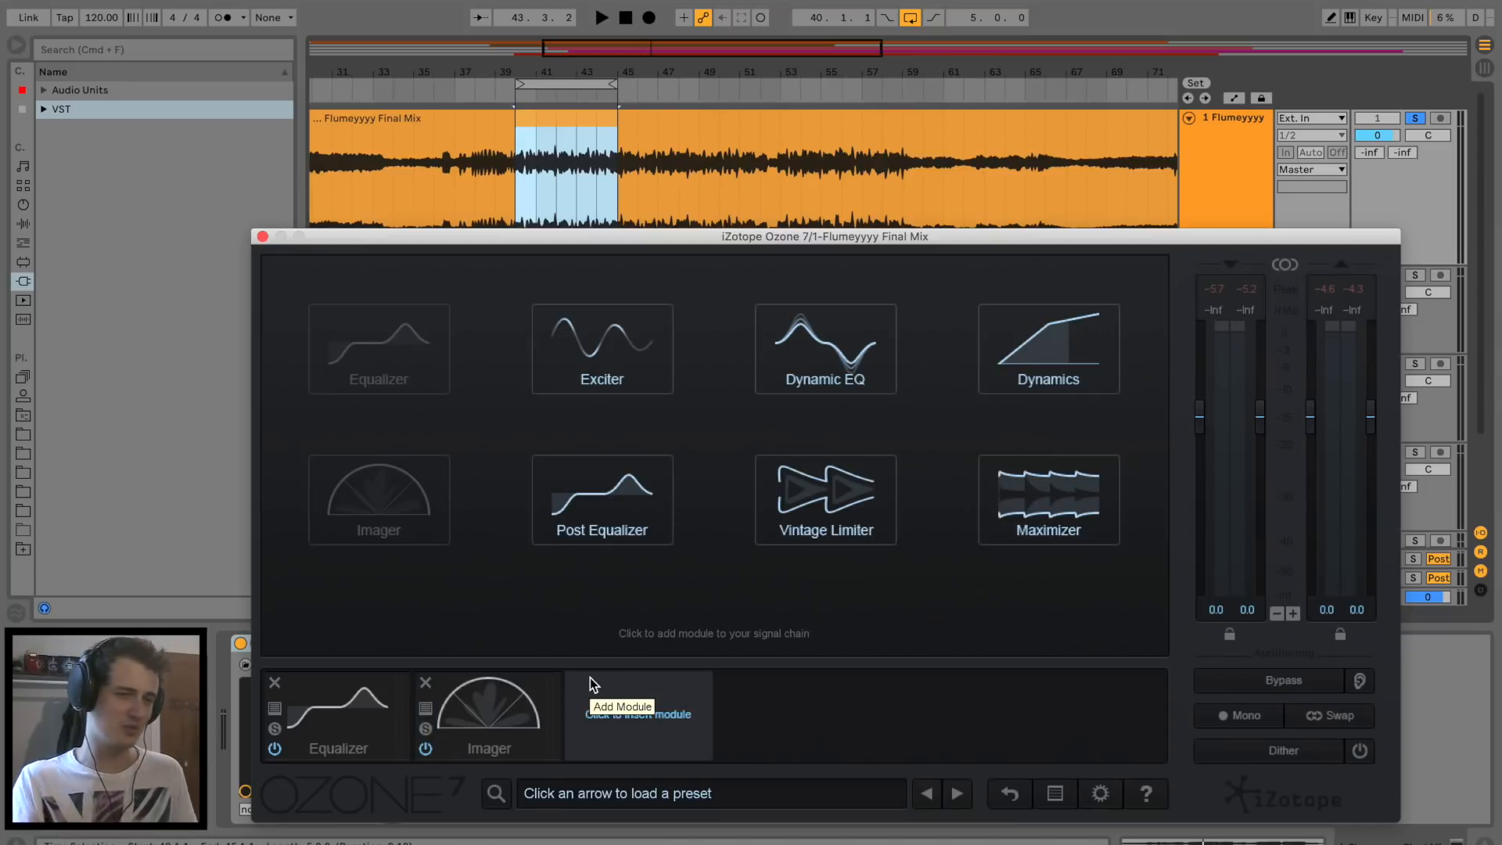
left_click(646, 390)
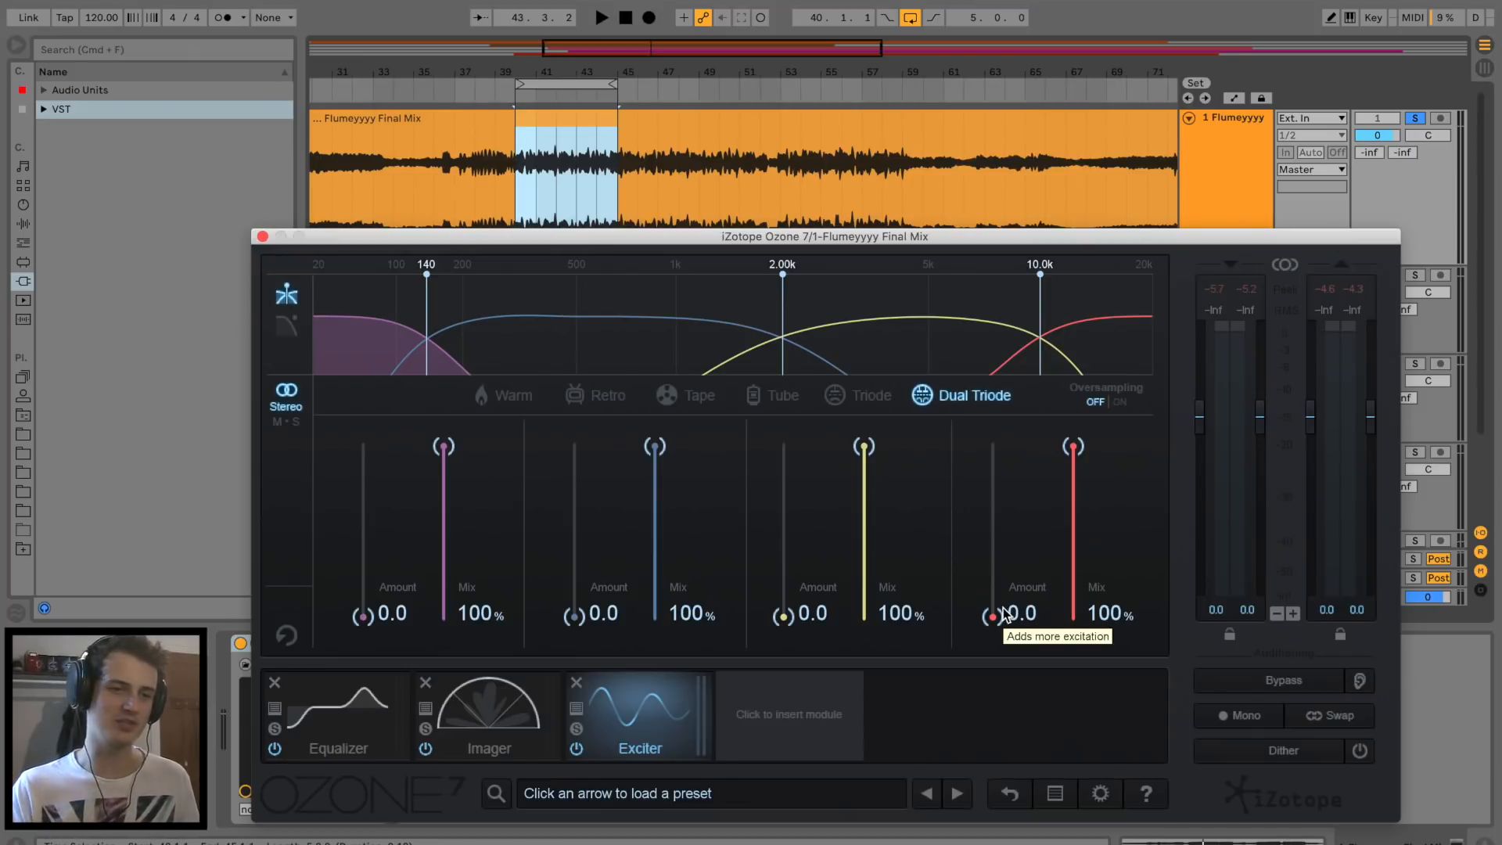
left_click_drag(783, 615, 772, 396)
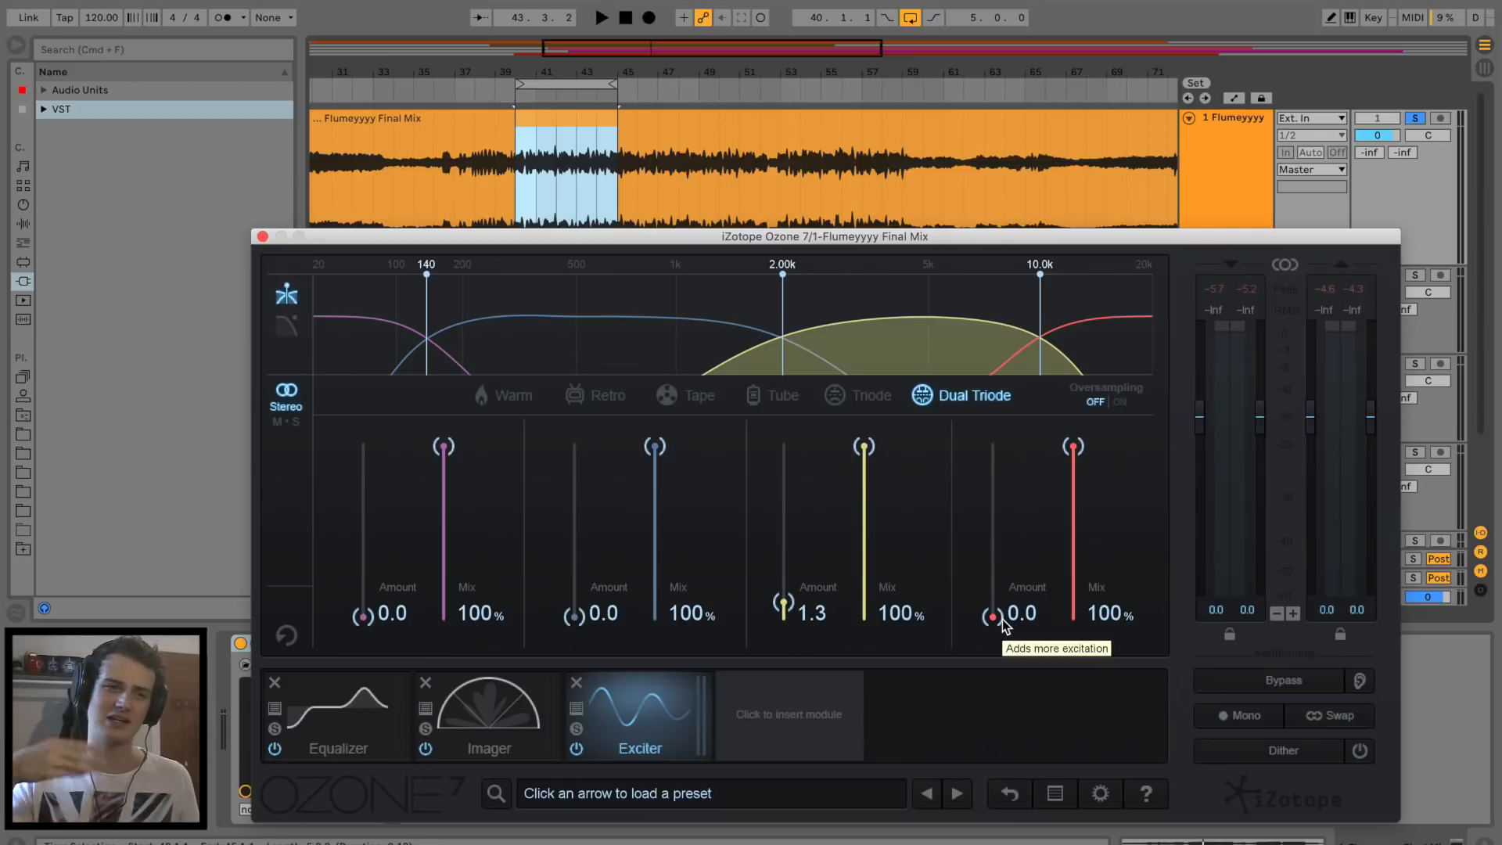
Set the Exciter's band 4 amount to 2.4 and band 2 amount to 0.5, auditioning the loop.
key("space")
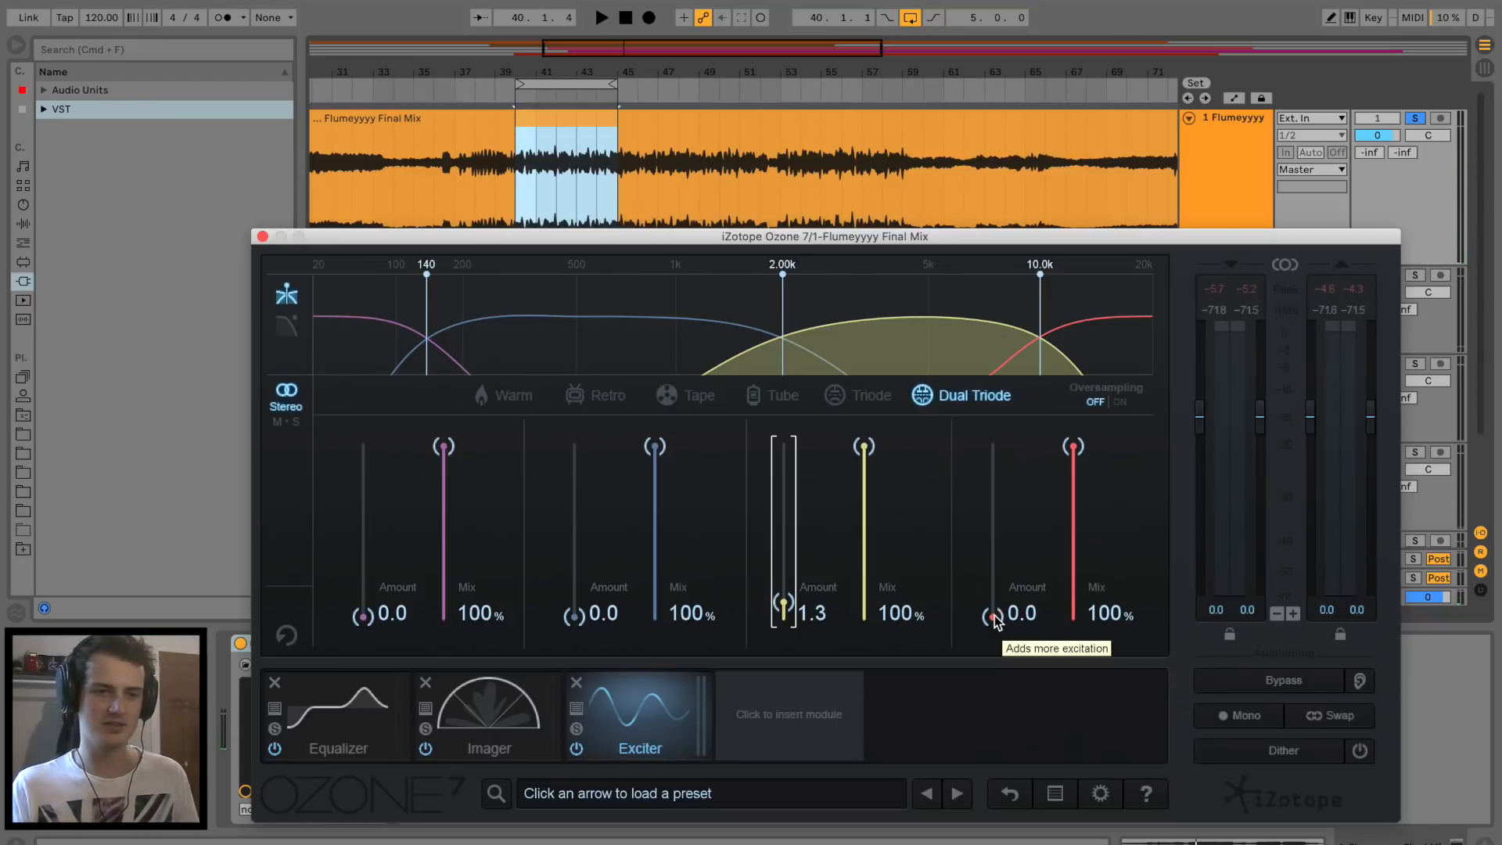
mouse_move(994, 621)
left_mouse_down()
mouse_move(998, 438)
mouse_move(988, 593)
left_mouse_up()
key("space")
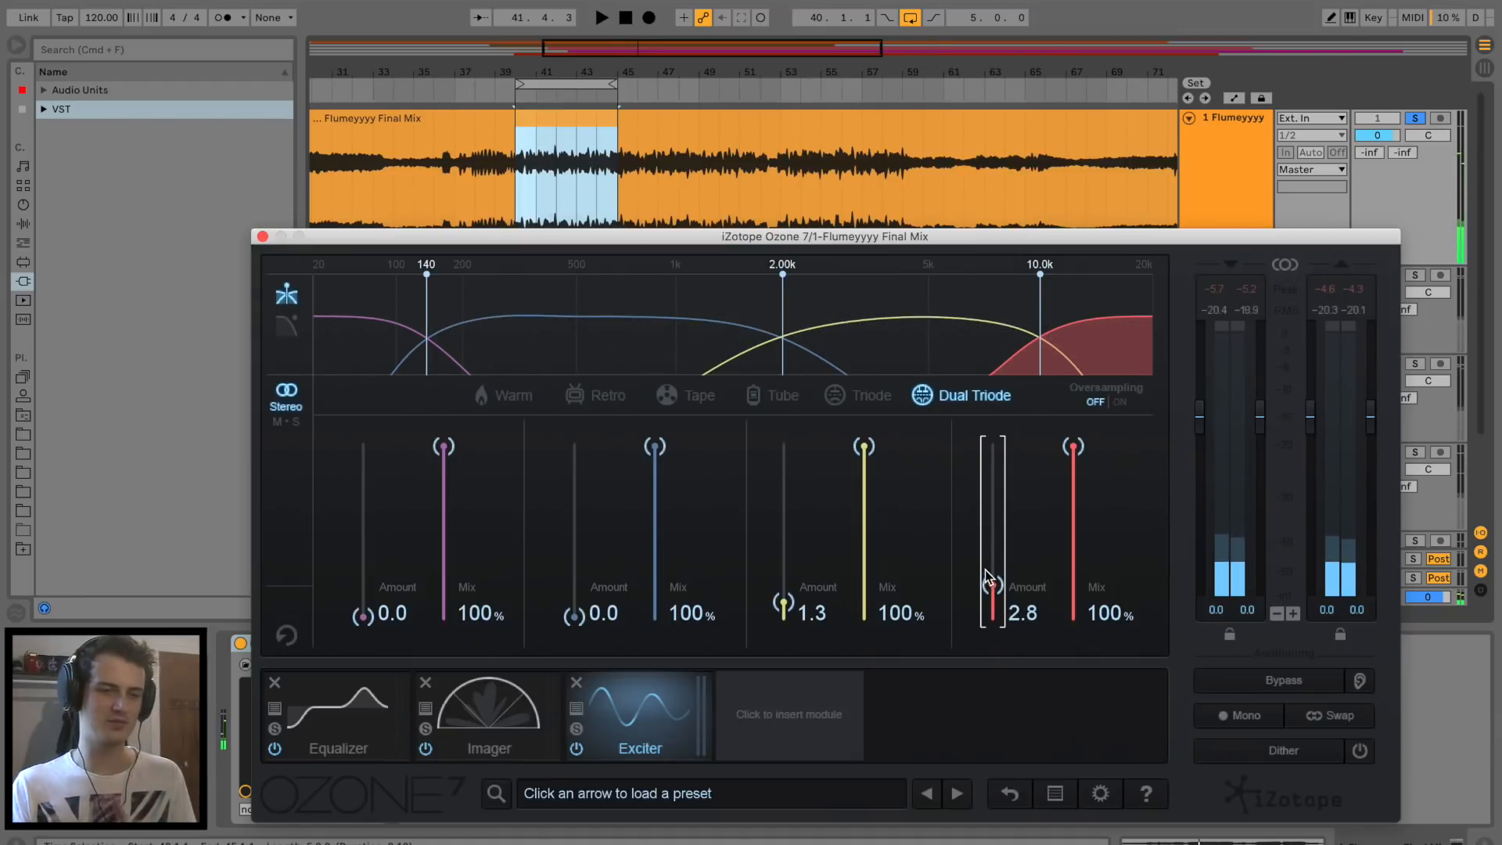
mouse_move(575, 617)
left_mouse_down()
mouse_move(575, 496)
mouse_move(575, 611)
left_mouse_up()
key("space")
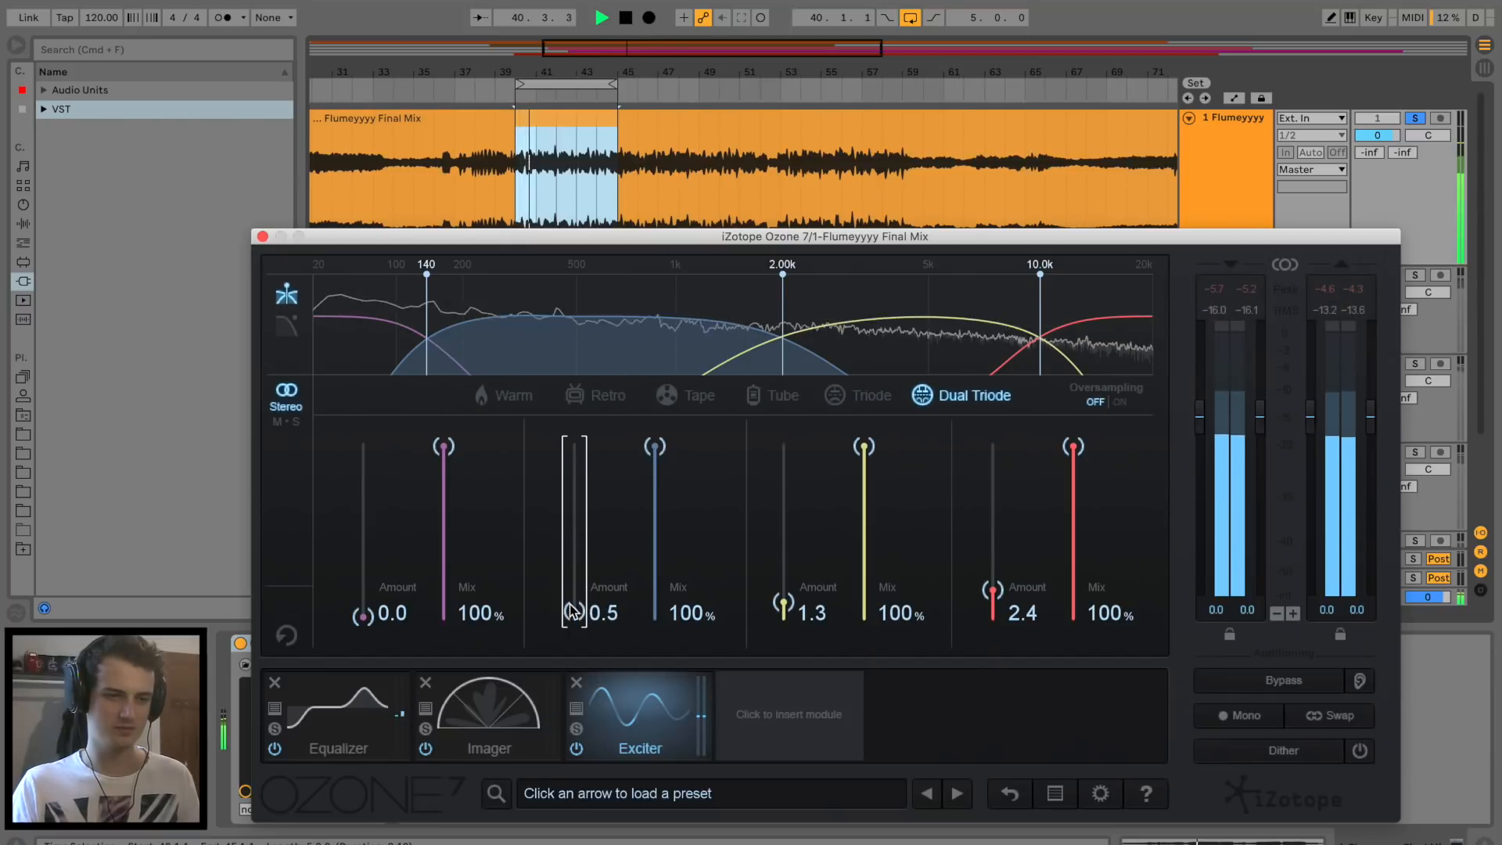
Set the Exciter's band 1 amount to 0.4 and band 4 amount to 2.1 during playback.
left_click_drag(363, 617, 369, 361)
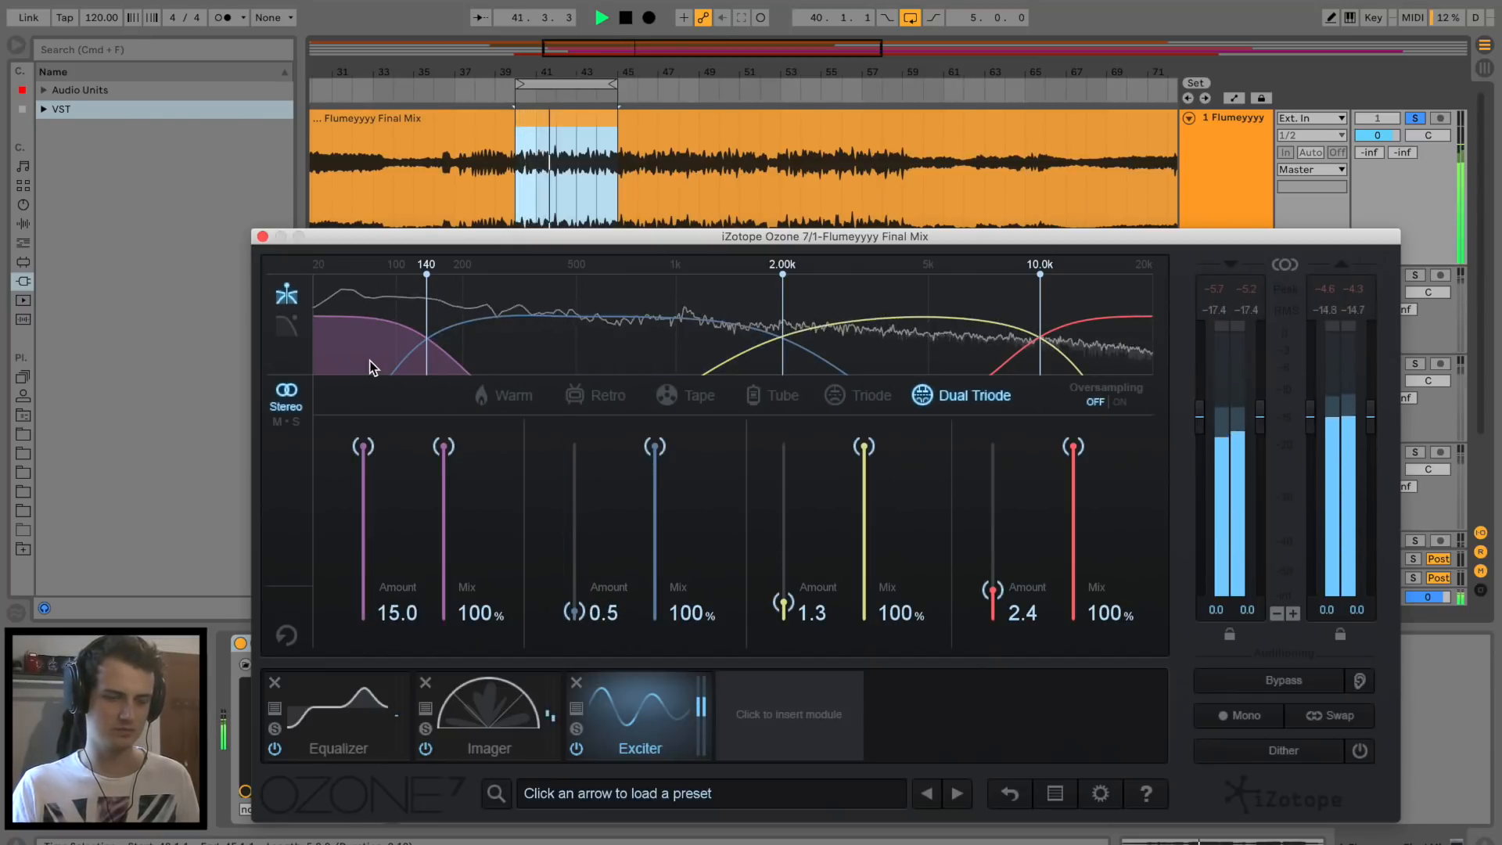
left_click_drag(364, 504, 370, 614)
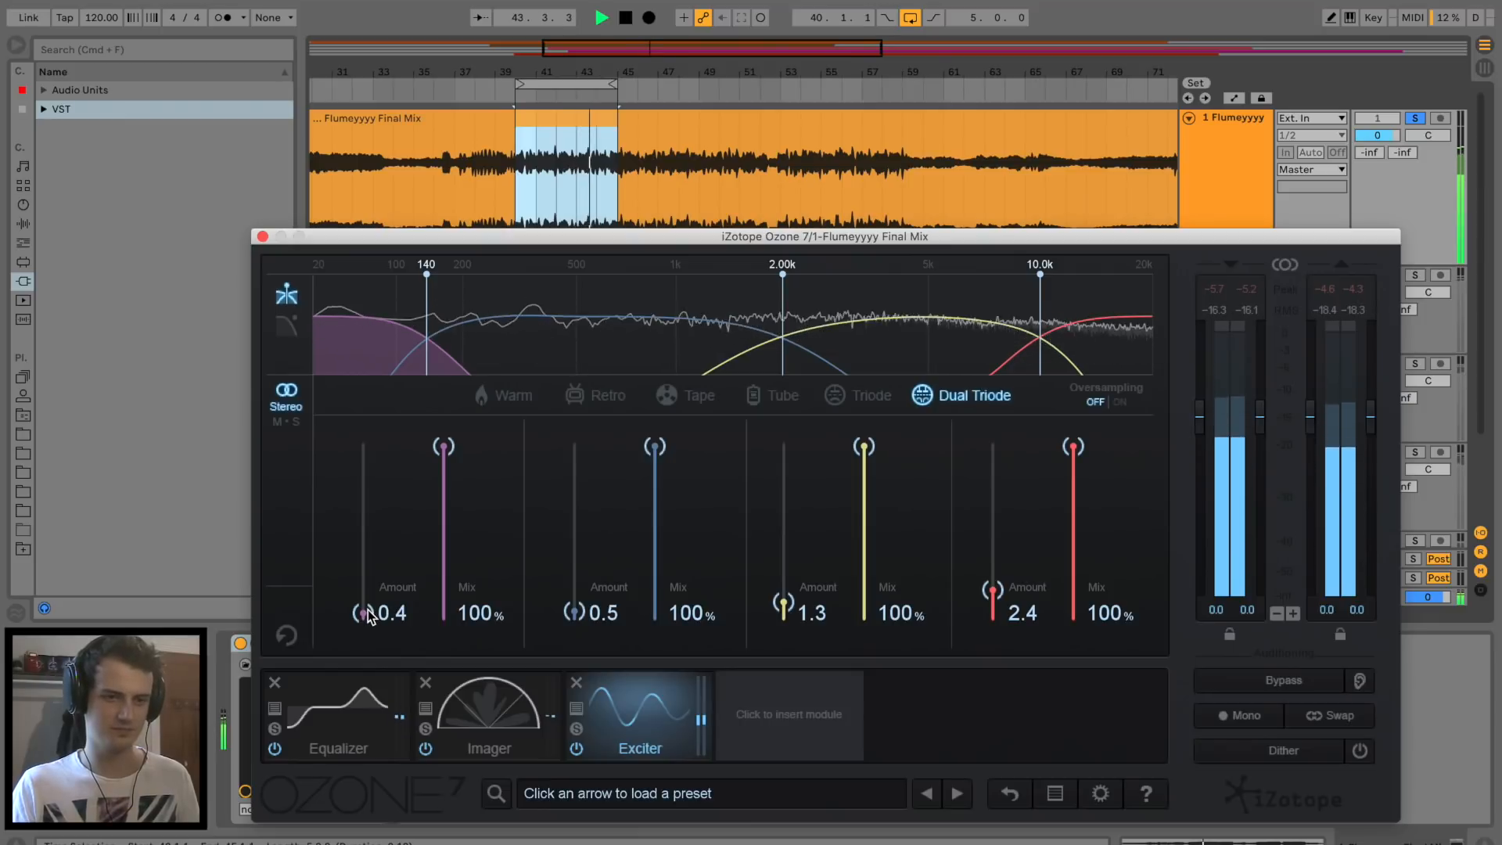
left_click_drag(995, 601, 996, 607)
key("space")
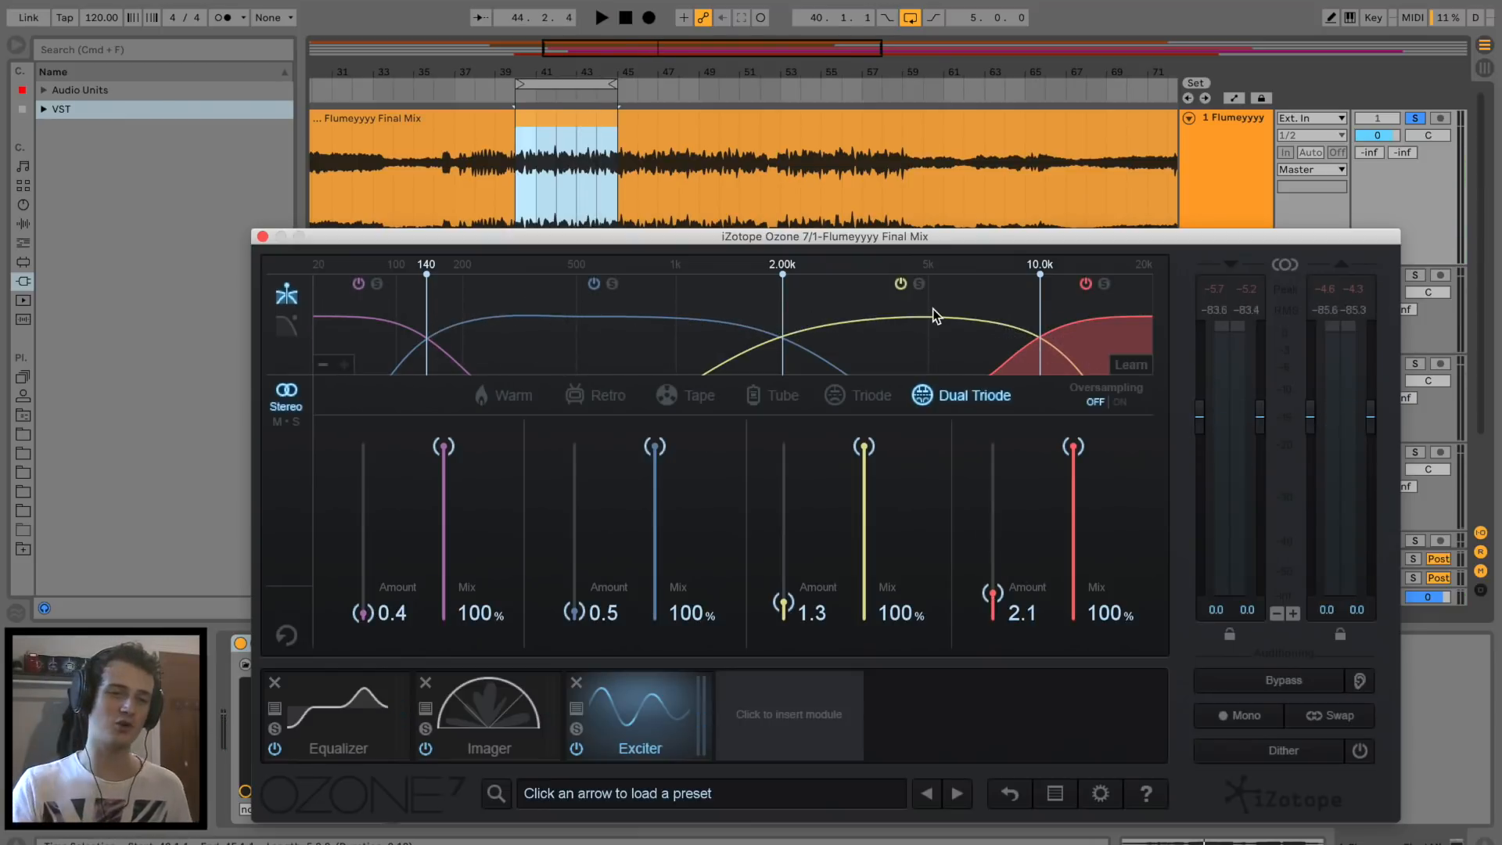
Insert a Dynamics module after the Exciter and play the loop through it.
left_click(784, 694)
left_click(1058, 344)
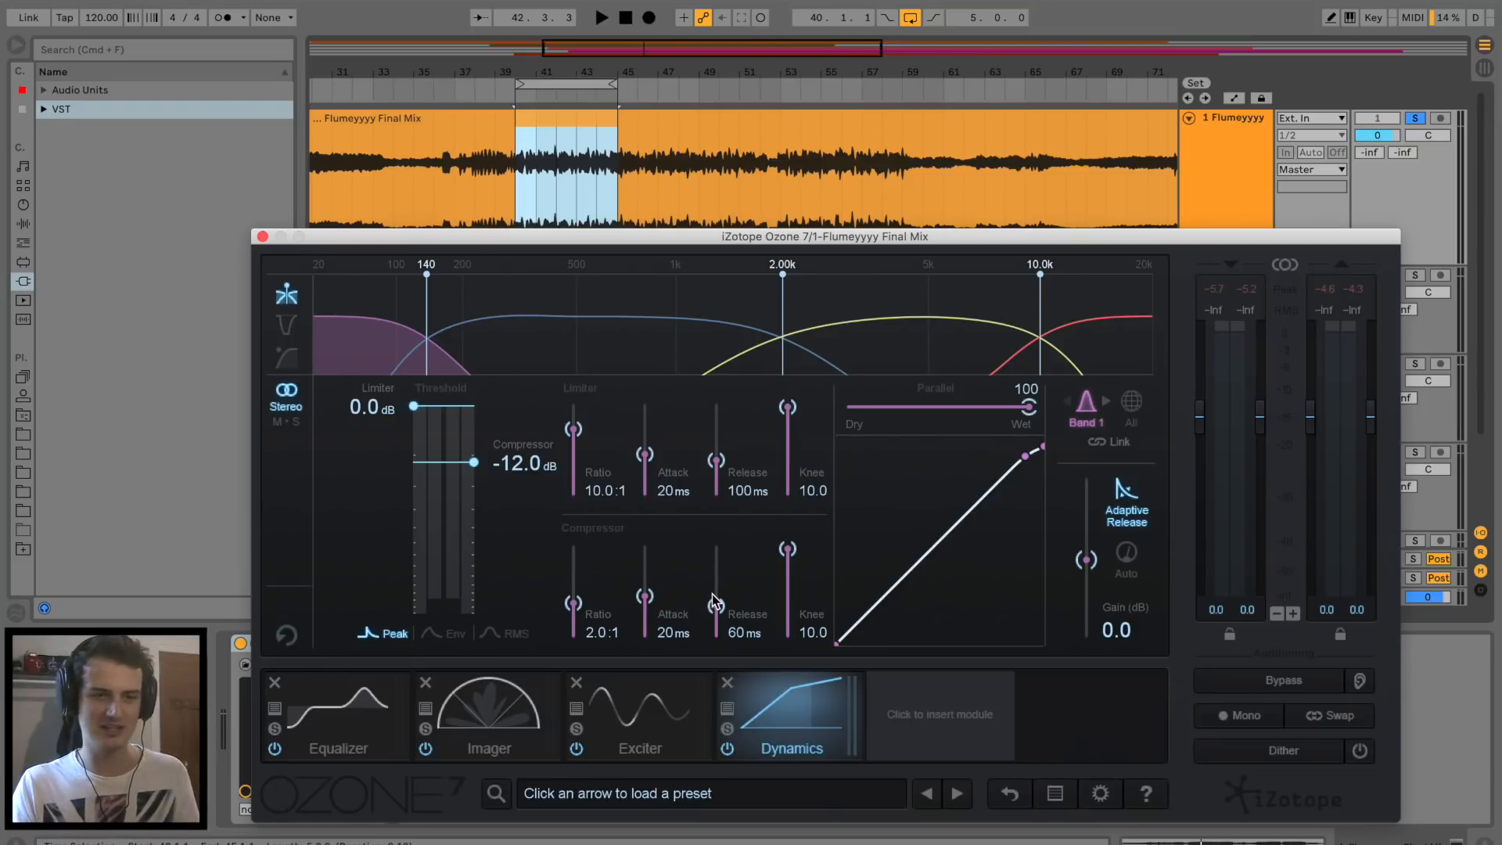
key("space")
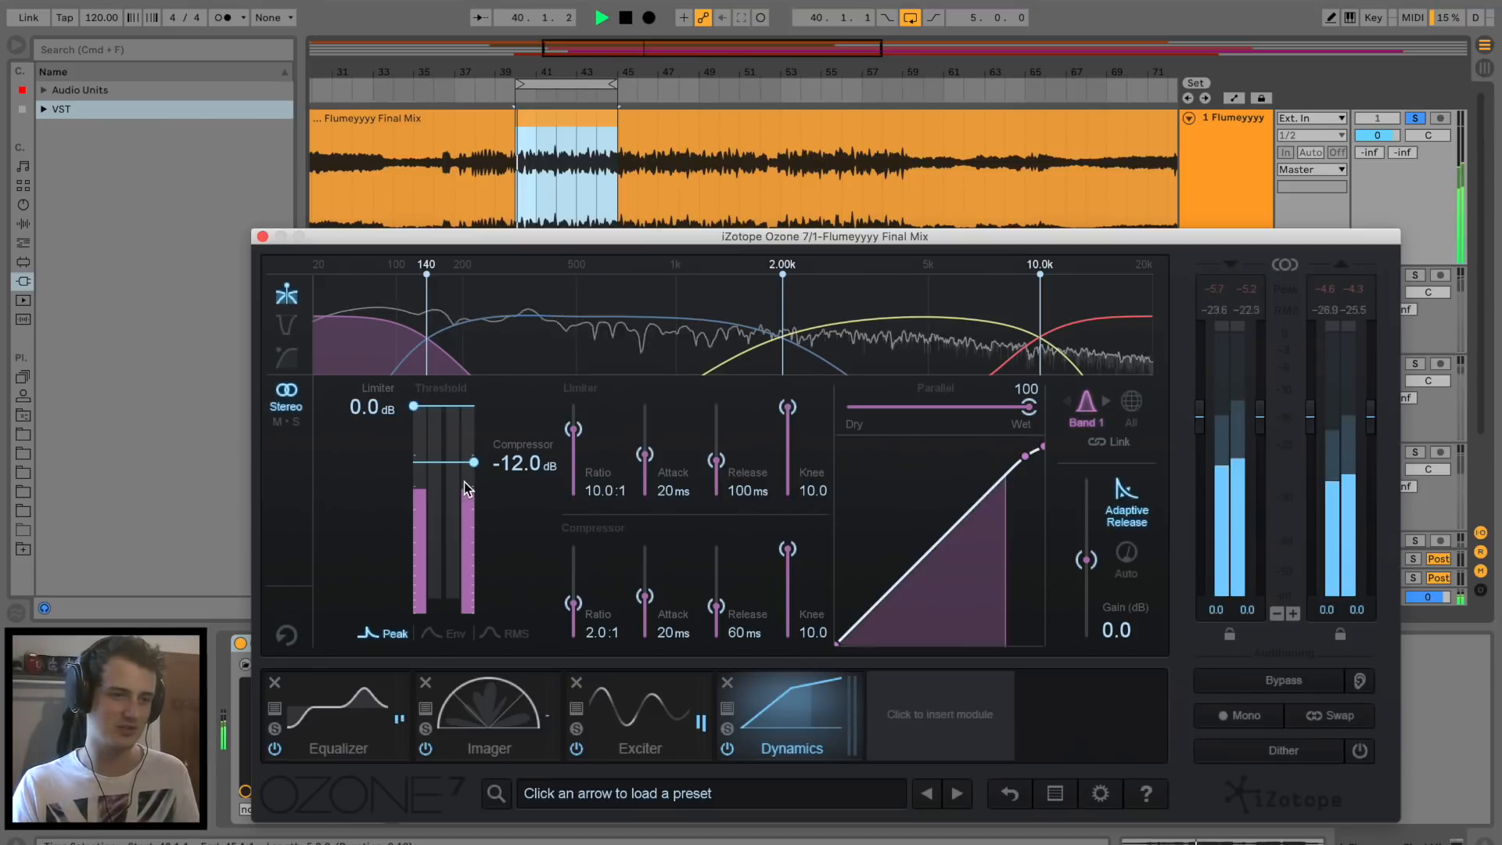
Set band 1's compressor threshold to -25.4 dB and play the loop with the gain reduction trace displayed.
left_click_drag(473, 462, 473, 499)
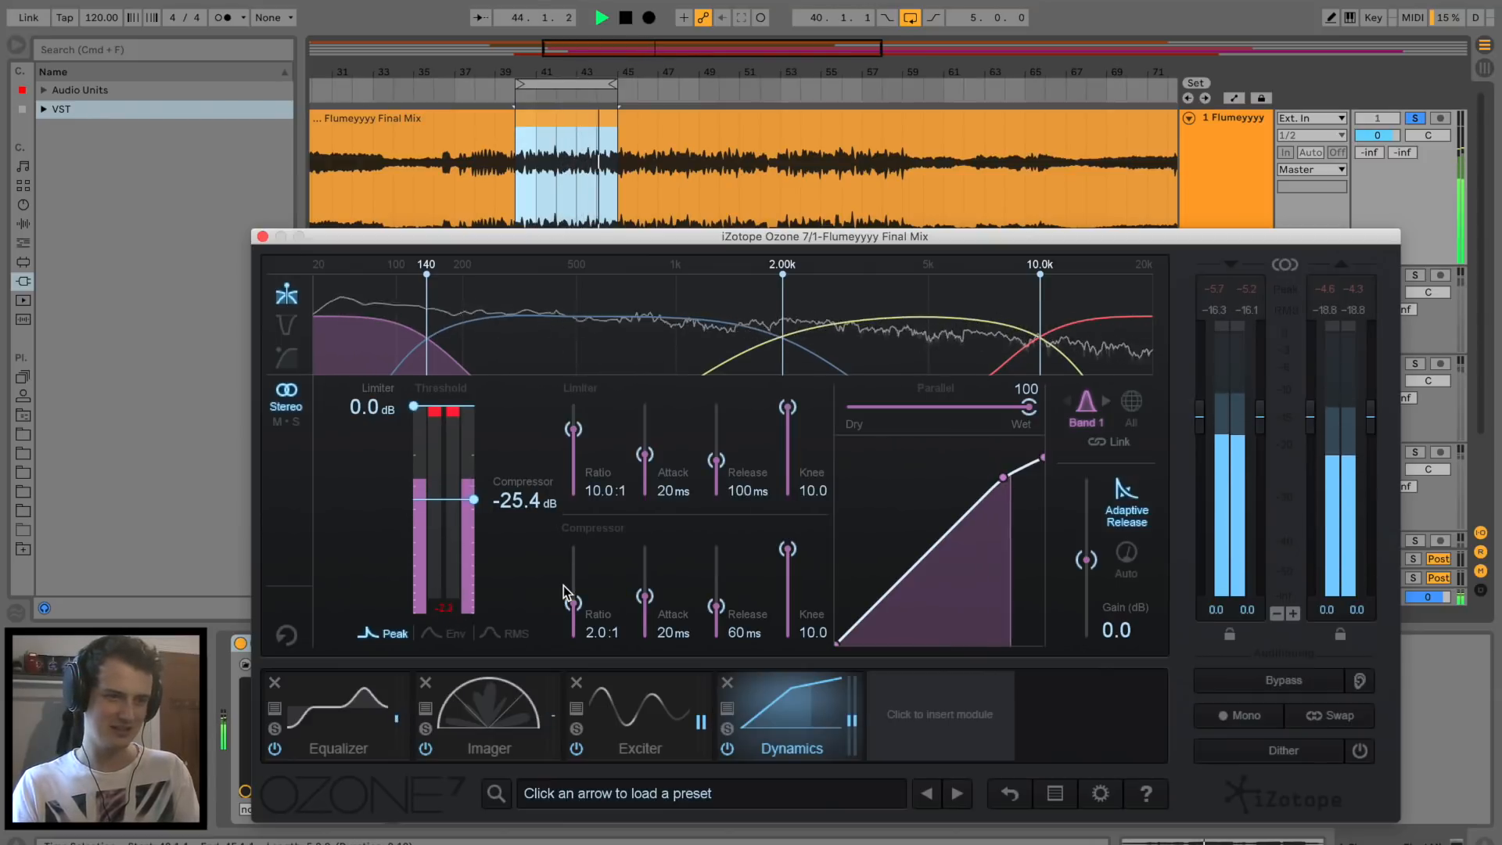
key("space")
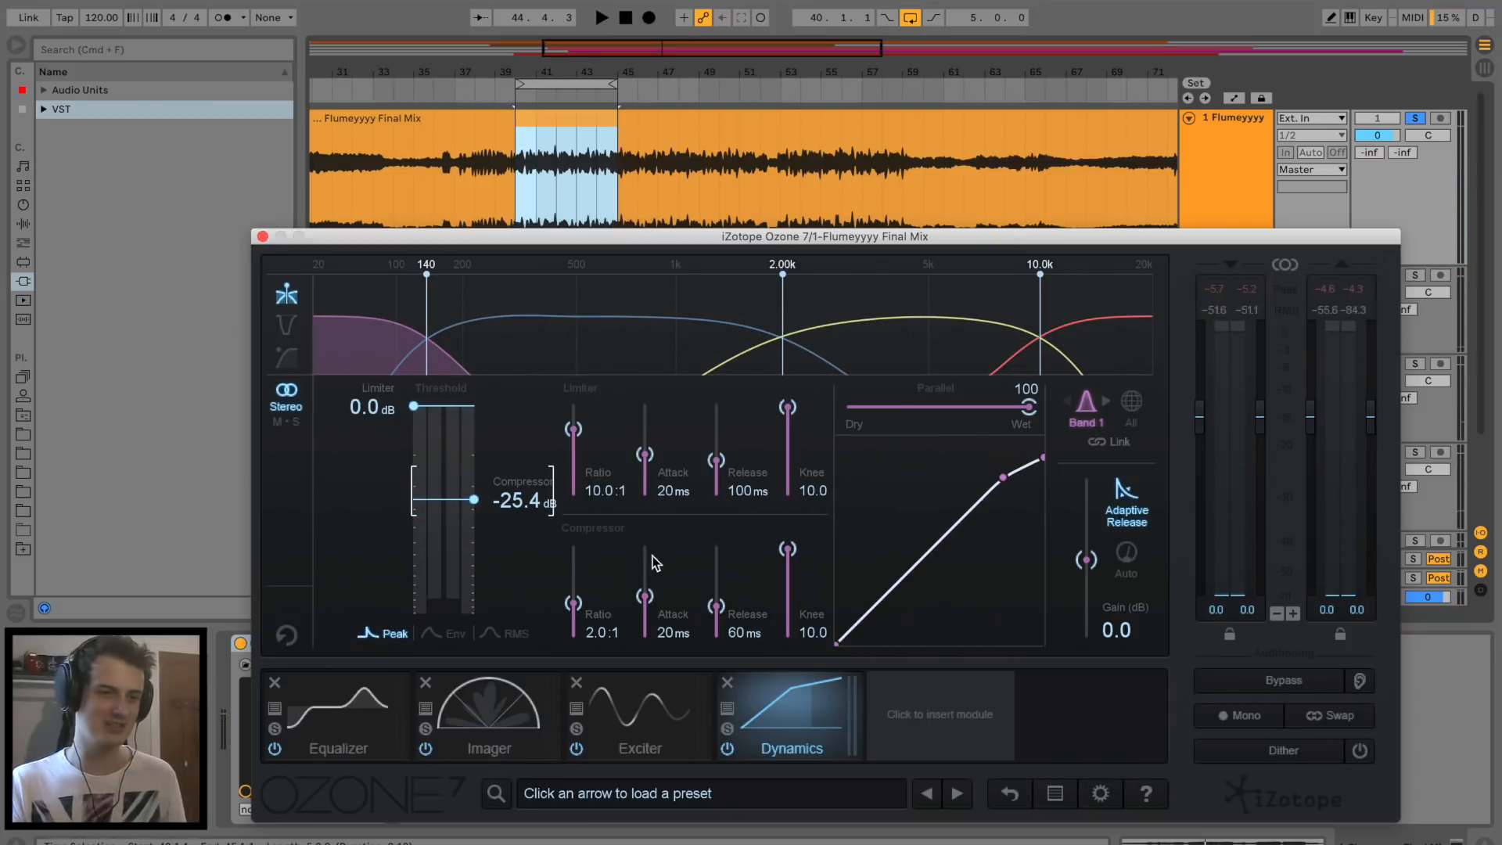
left_click(287, 325)
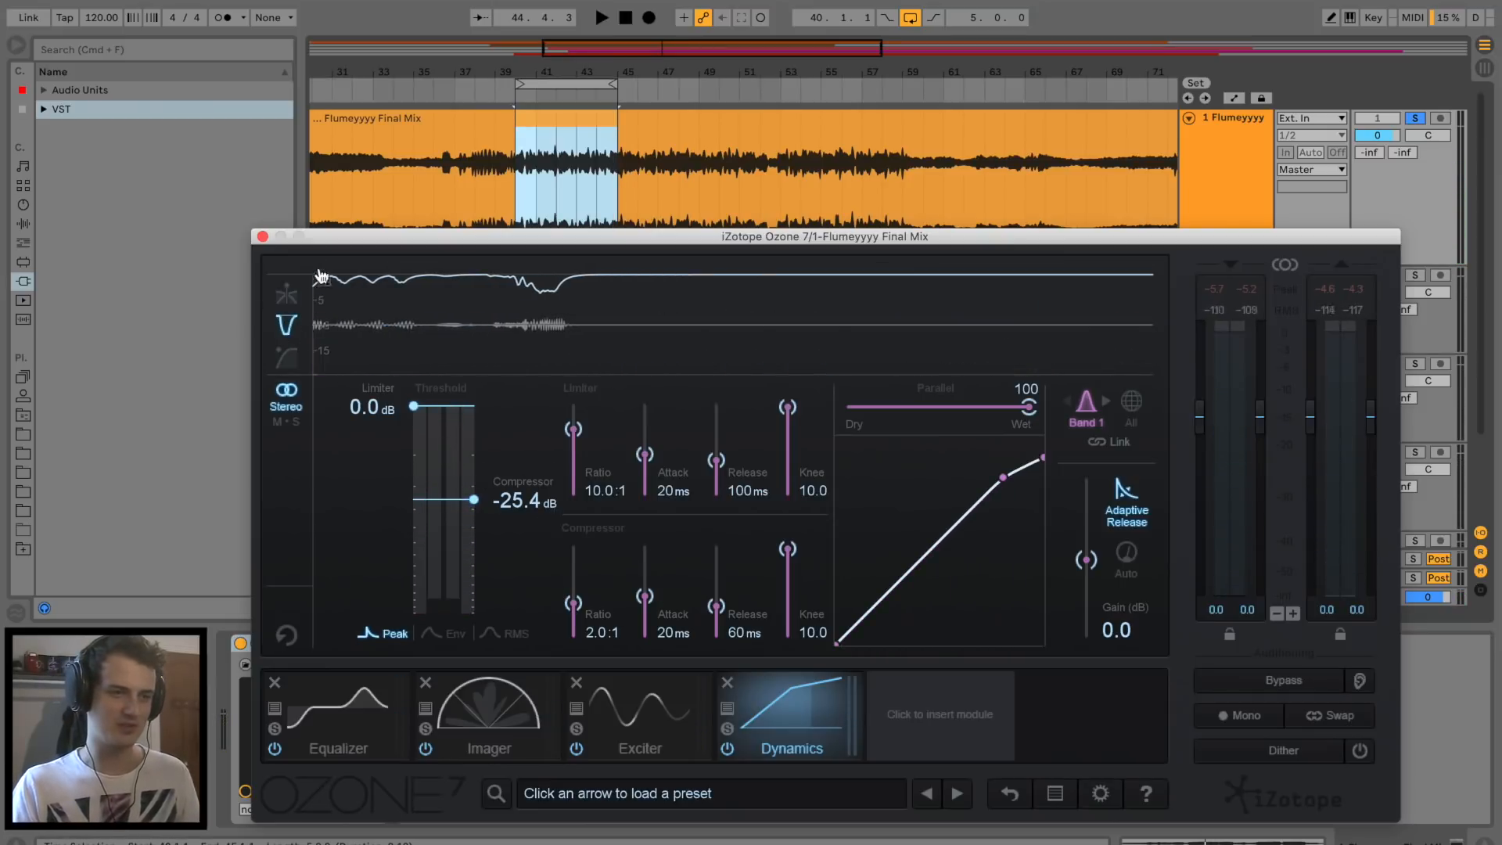
key("space")
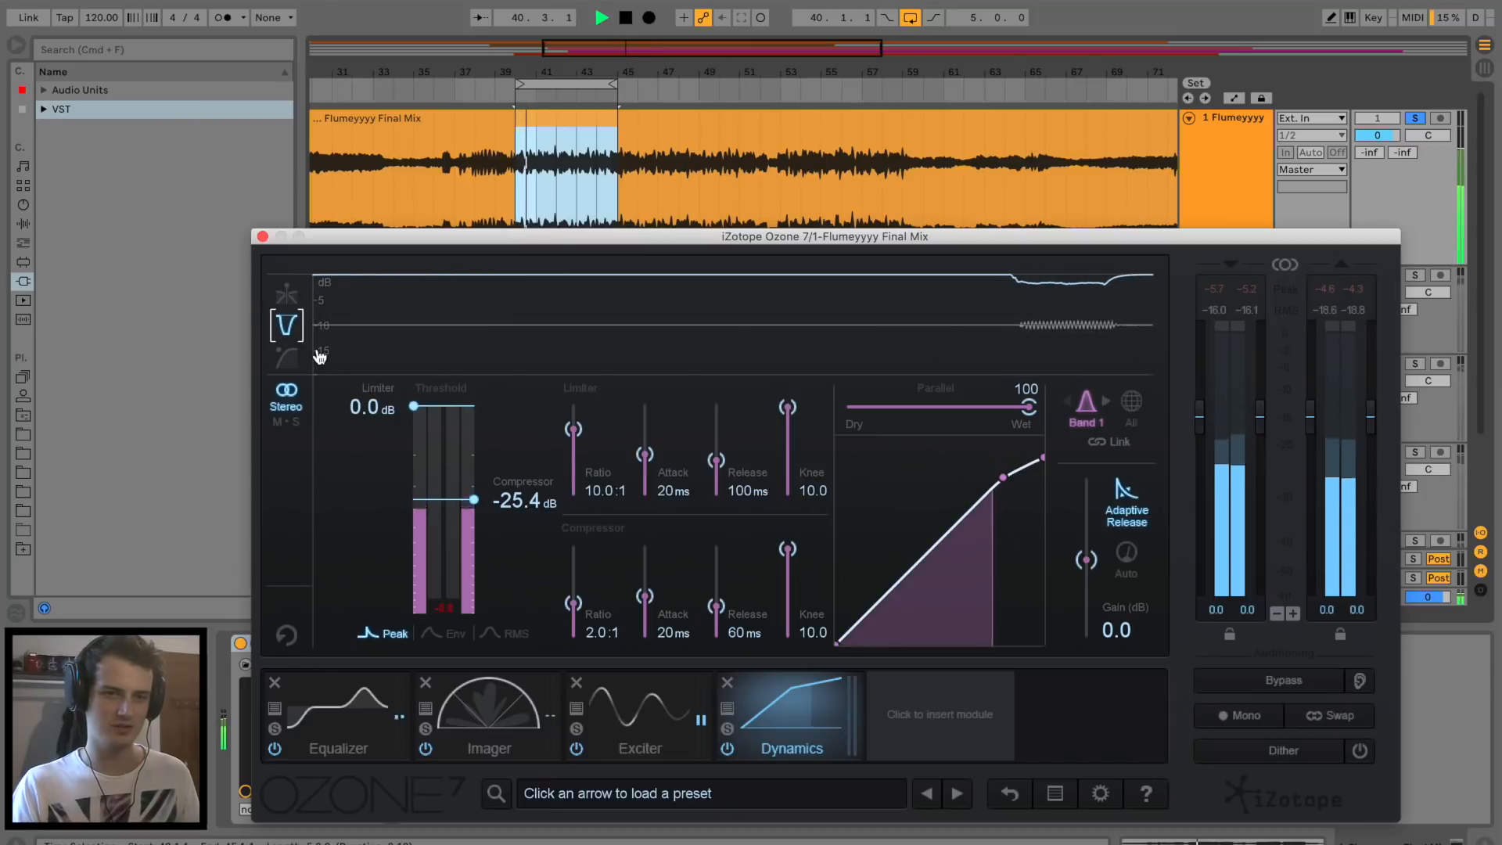
Try extreme band 1 compressor timings during playback: attack 500 ms with release 5000 ms, then both at 0 ms.
left_click_drag(645, 601, 644, 556)
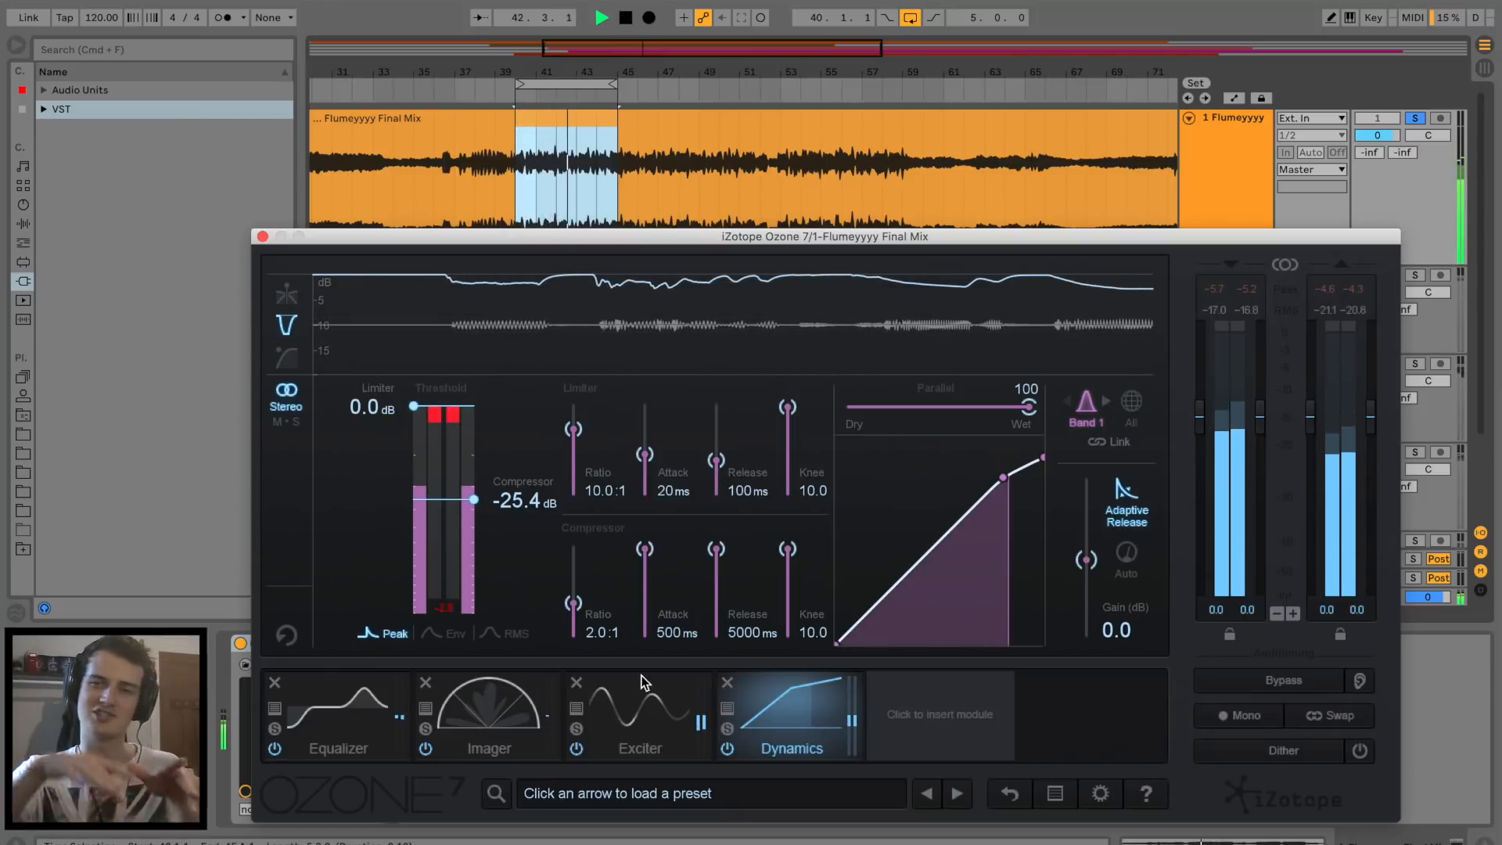
left_click_drag(645, 552, 646, 665)
left_click_drag(717, 552, 718, 712)
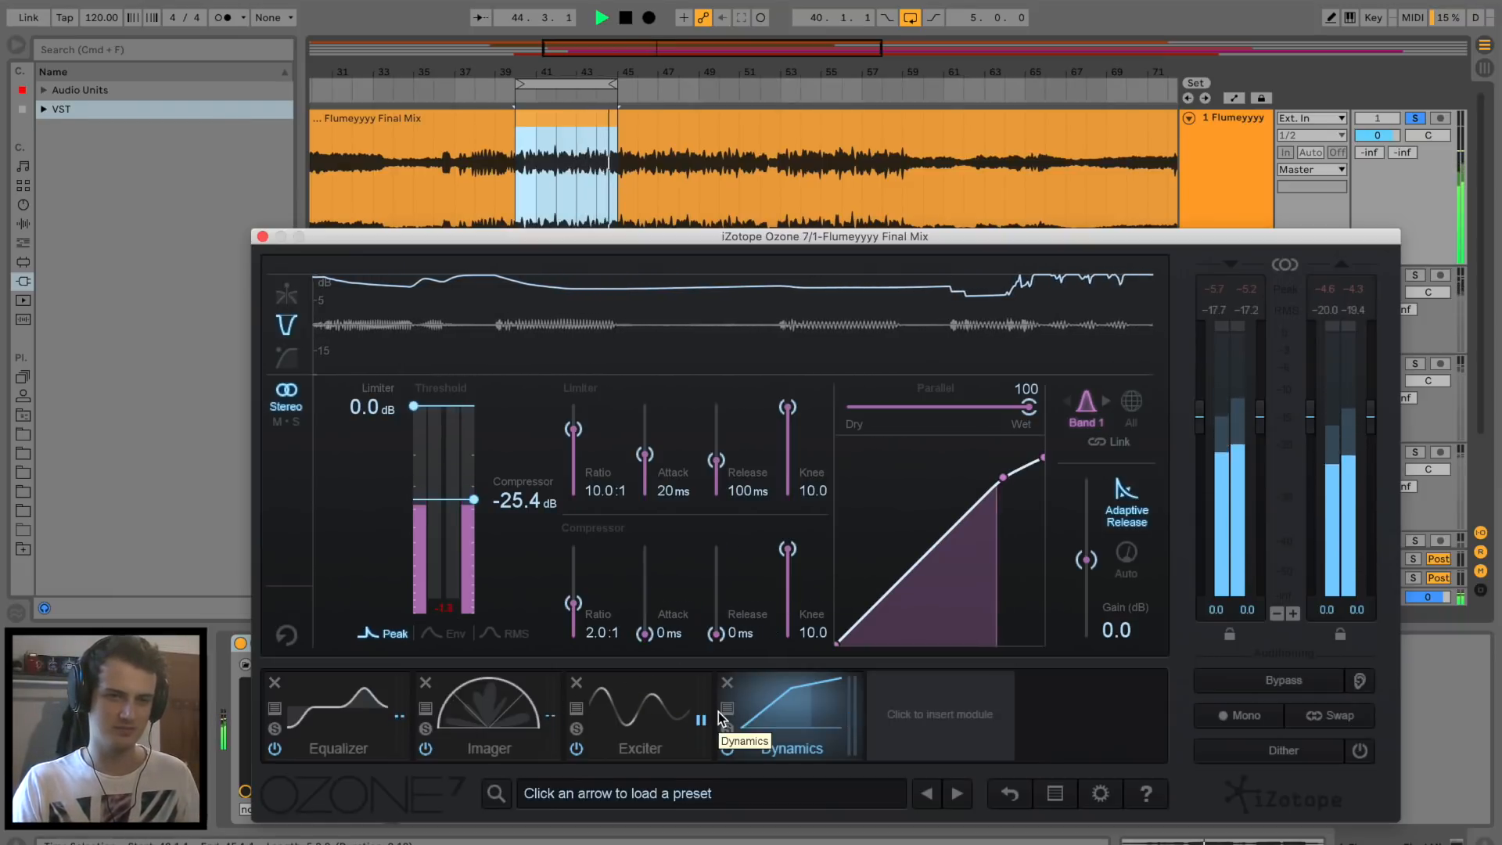
key("space")
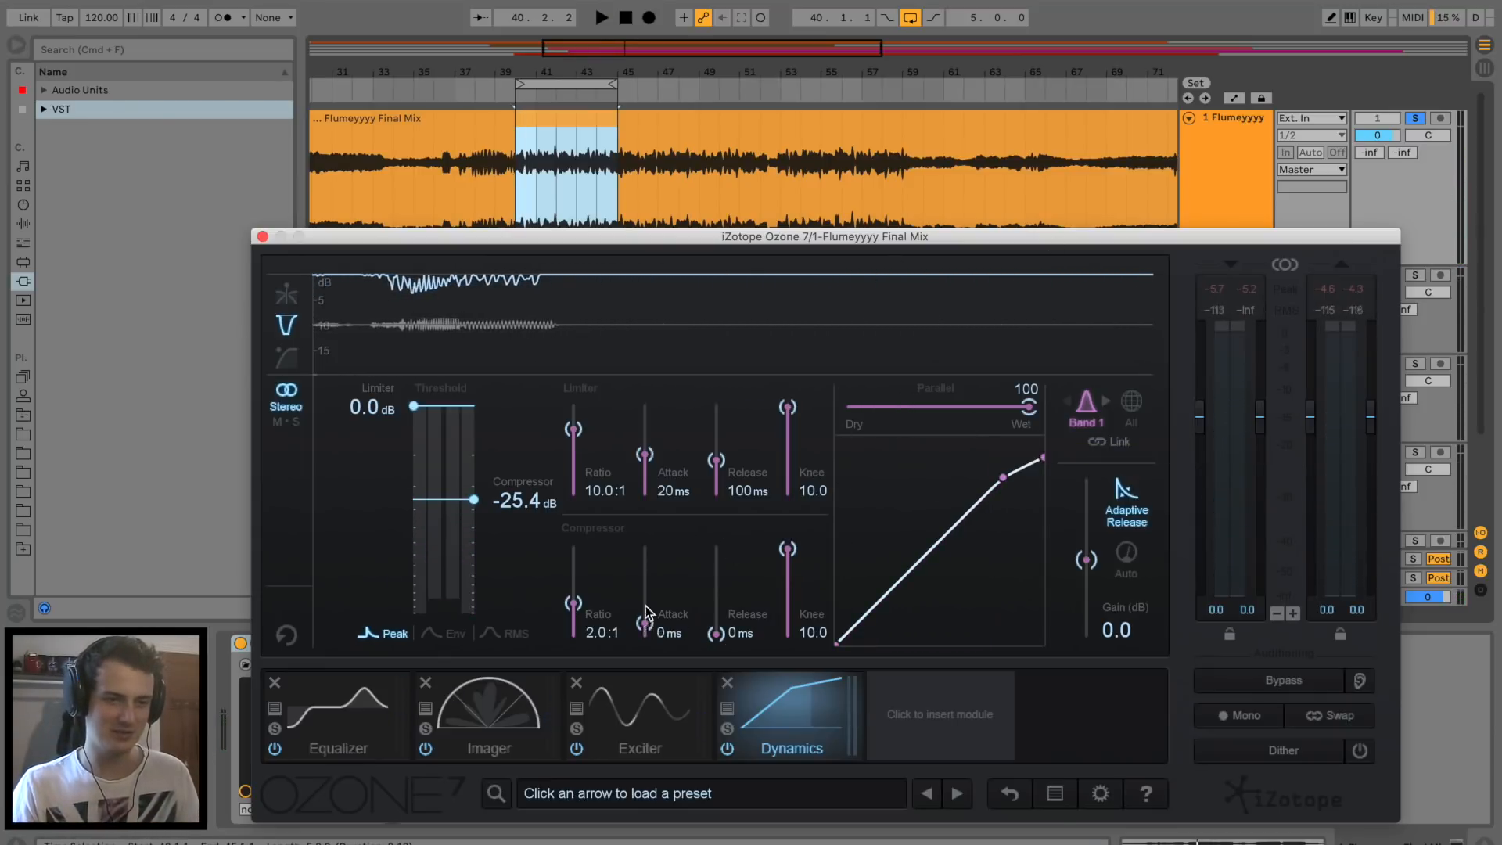
Set band 1's compressor attack to 39 ms, release to 27 ms and threshold to -24.5 dB while auditioning the loop.
left_click_drag(646, 624, 645, 580)
key("space")
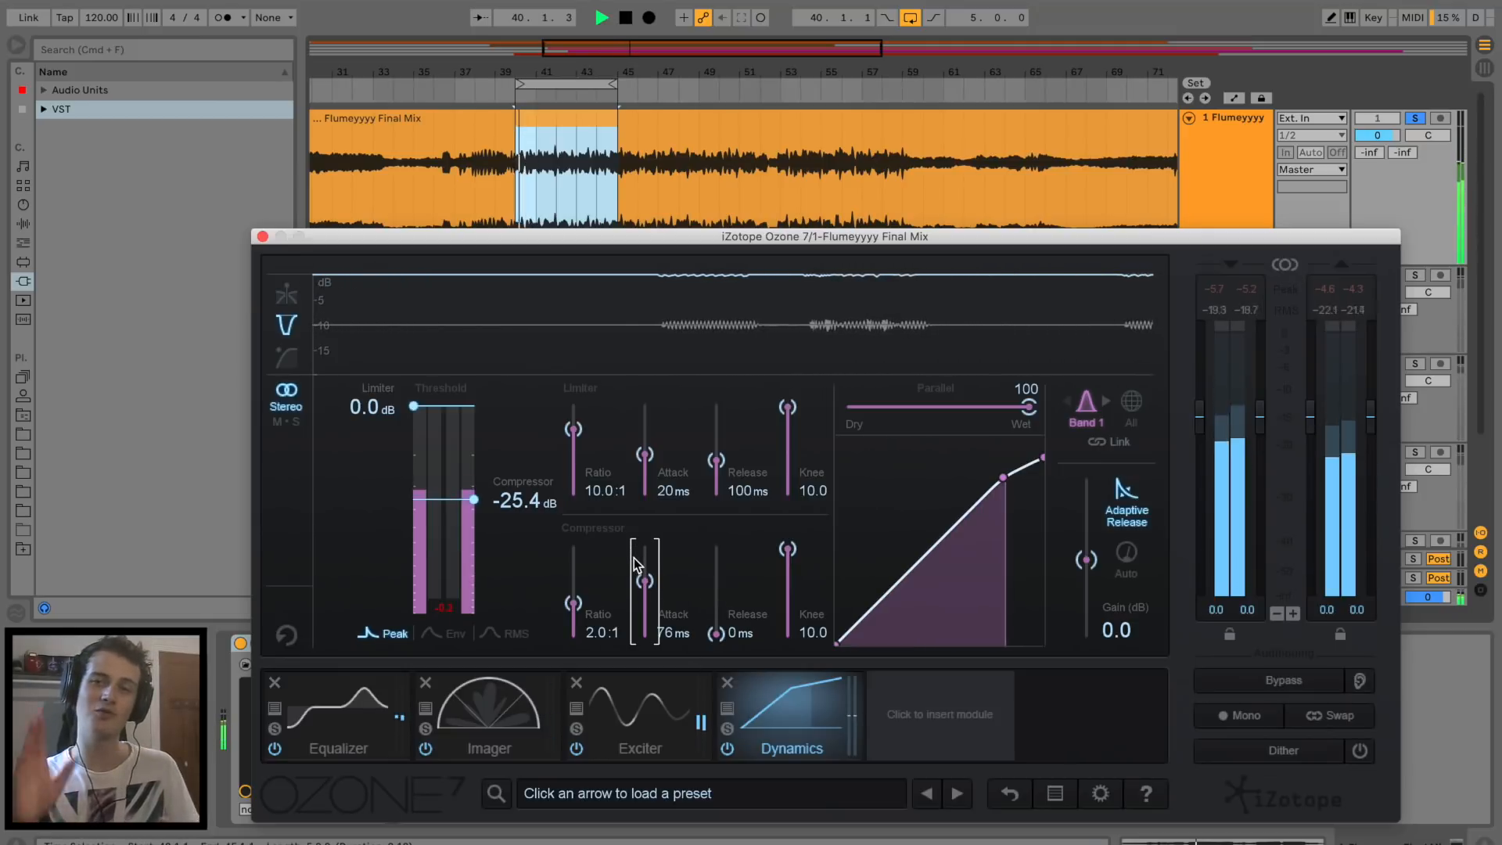
key("space")
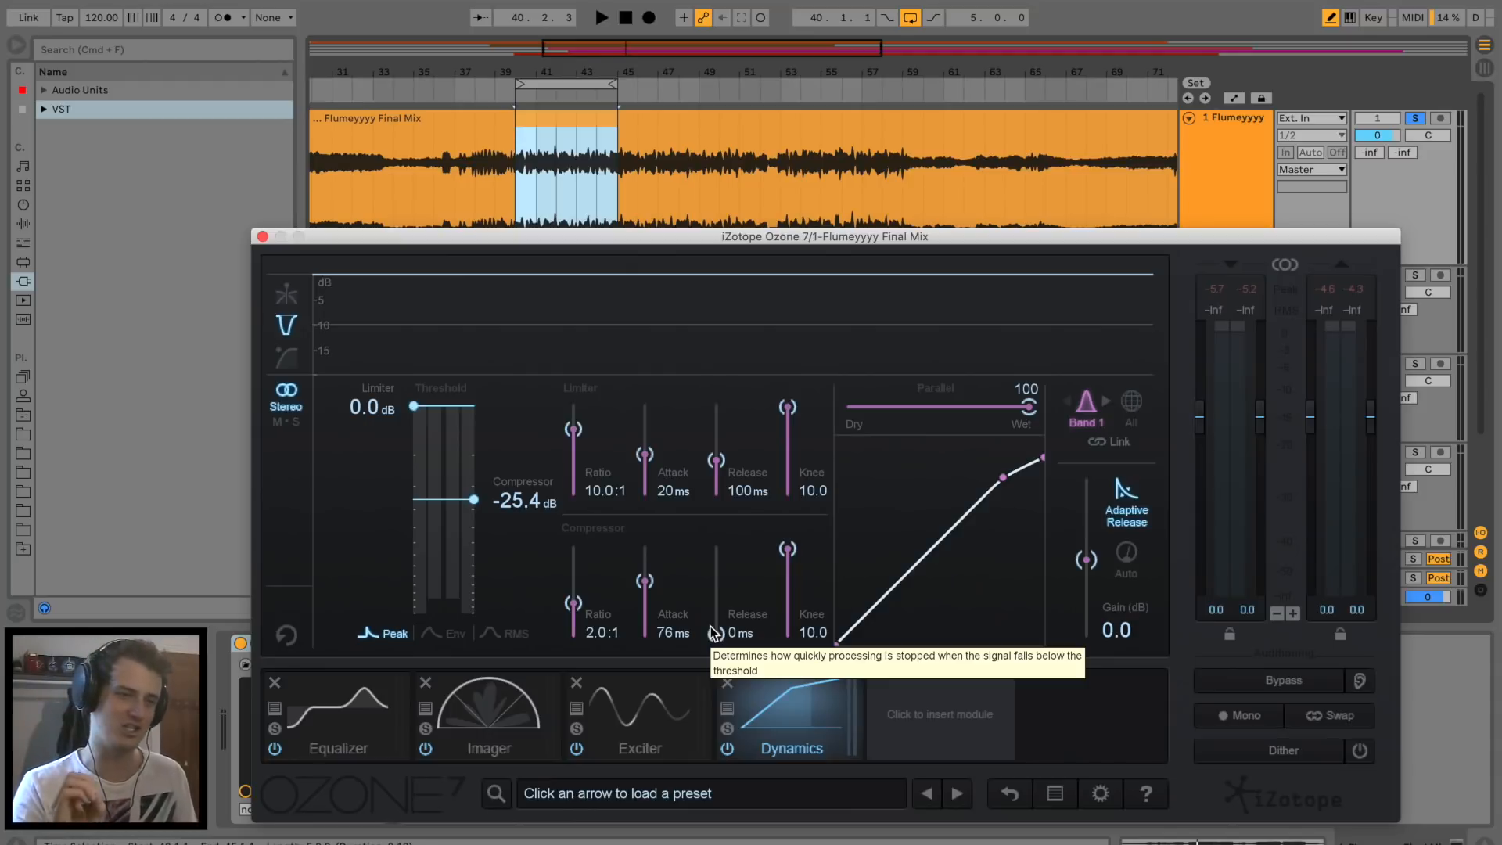
key("space")
left_click_drag(716, 633, 720, 618)
left_click_drag(474, 500, 471, 498)
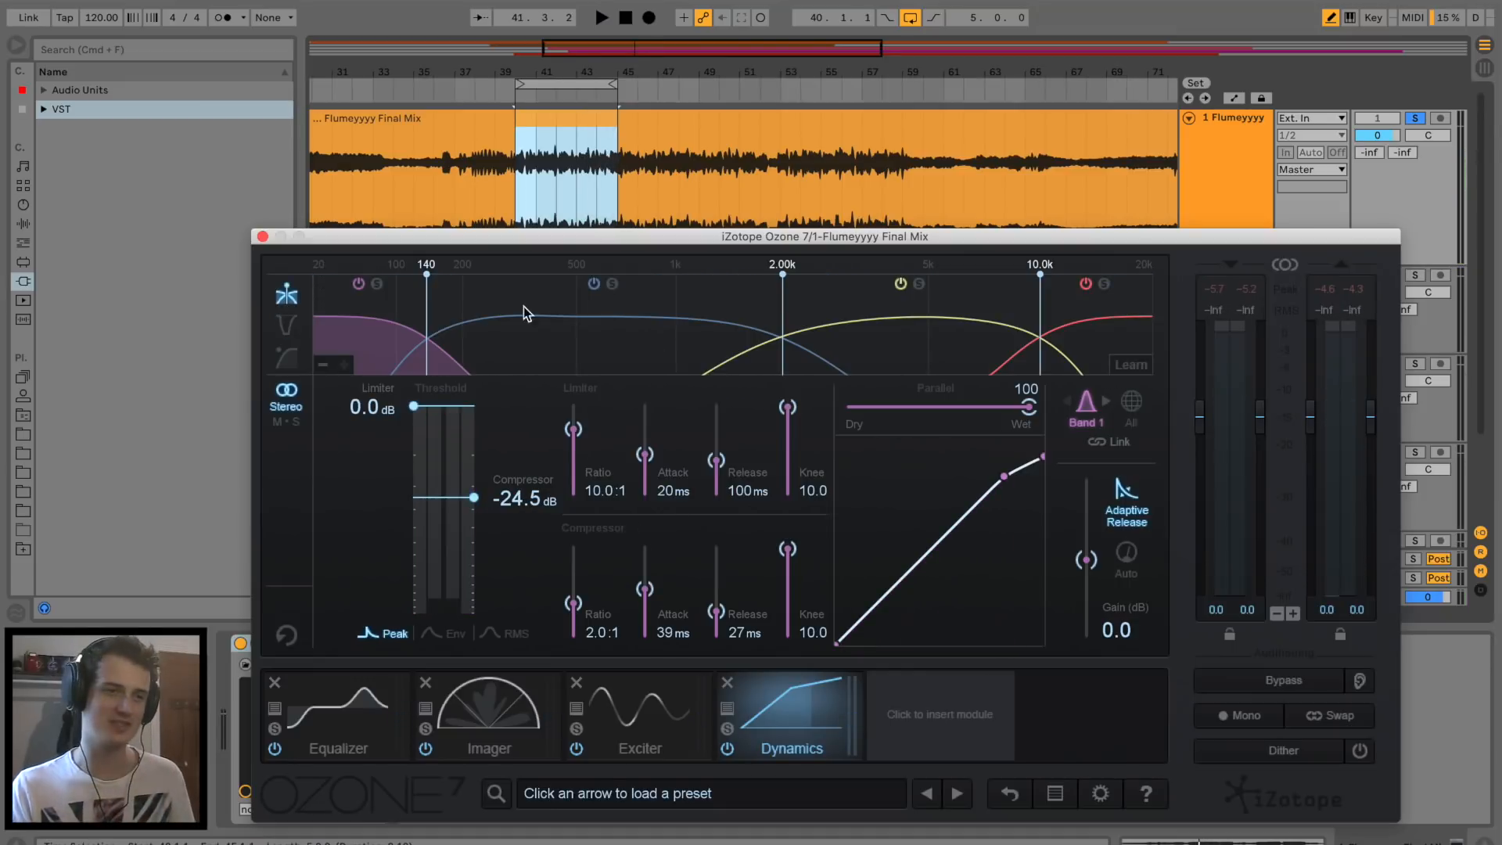
Solo band 2 and set its compressor threshold to -22.0 dB, attack to 16 ms and release to 22 ms.
left_click(472, 309)
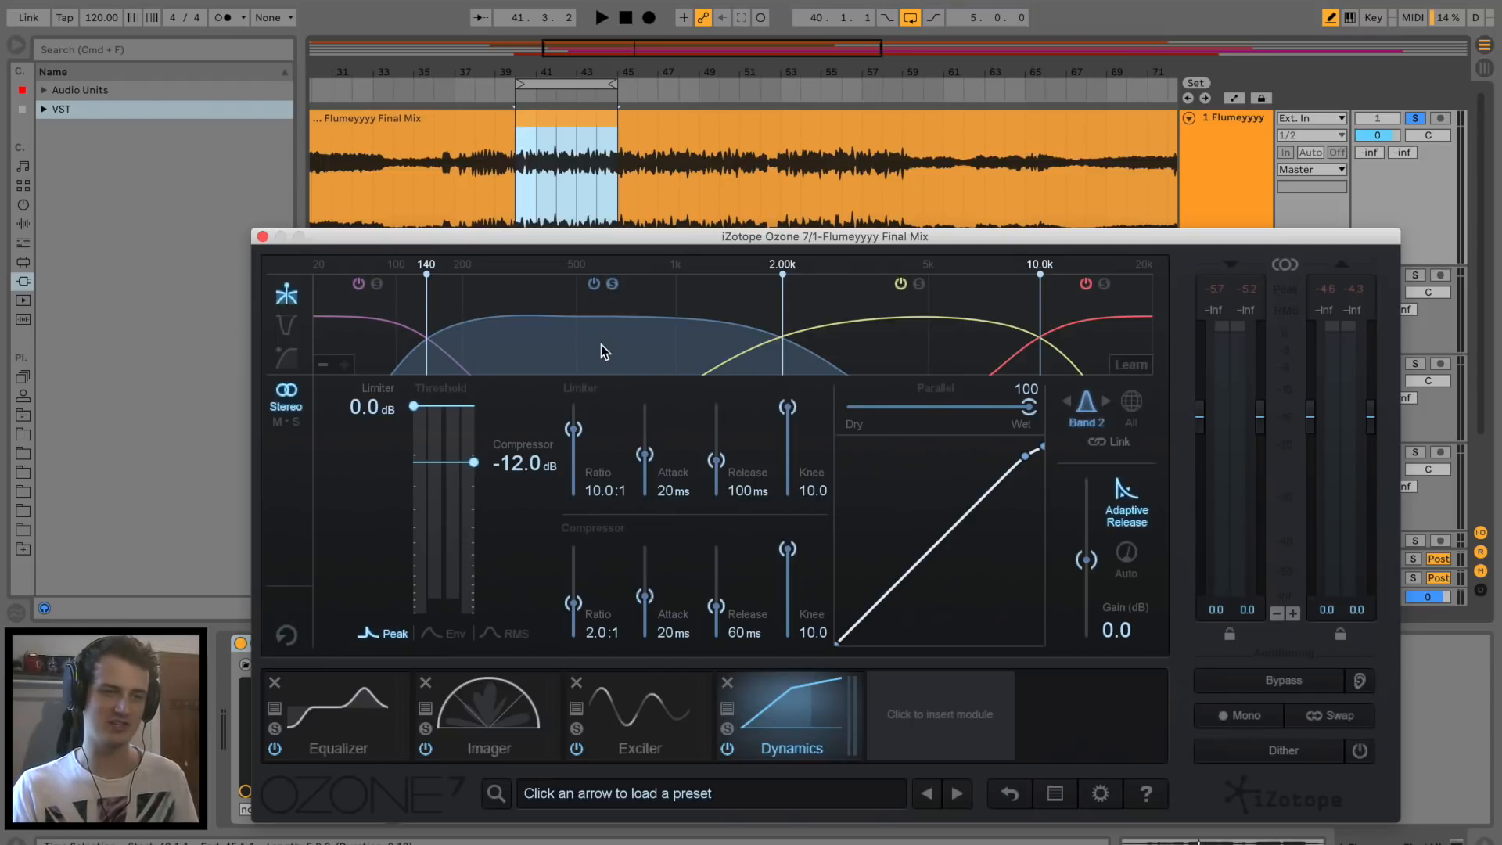
key("space")
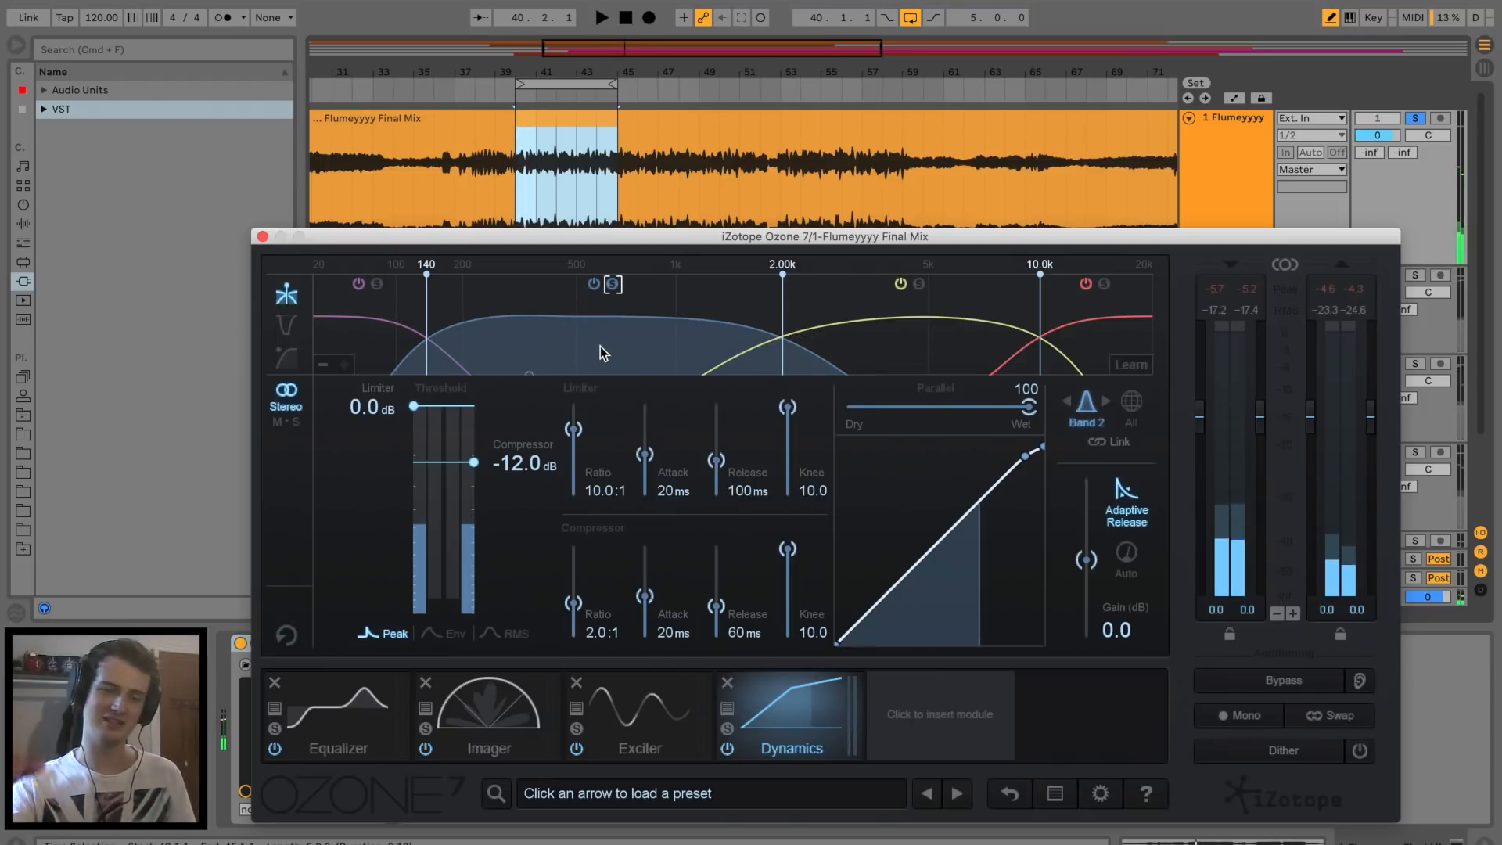
key("space")
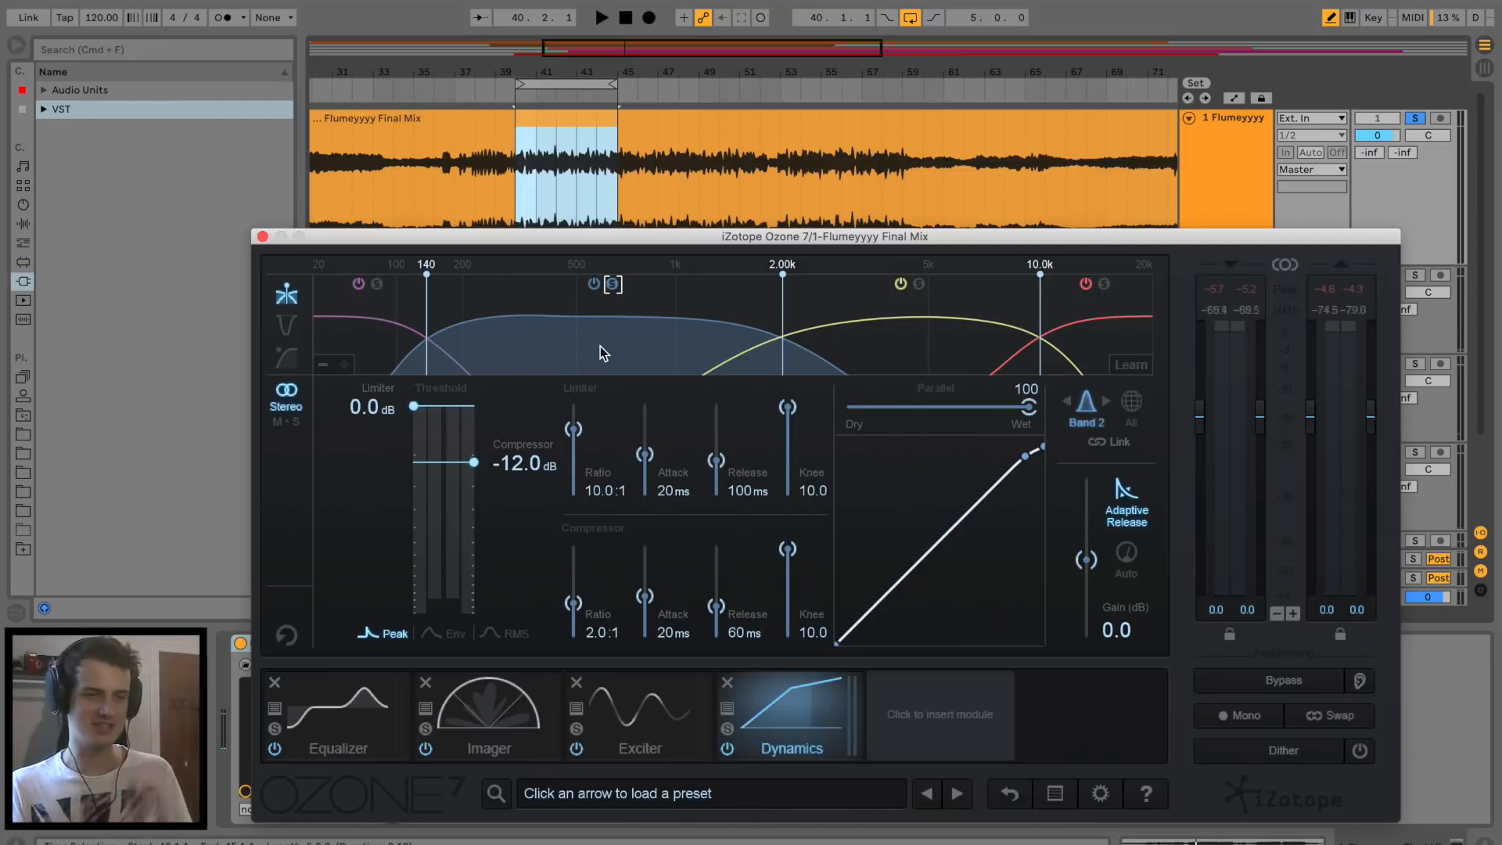
key("space")
left_click_drag(473, 463, 467, 492)
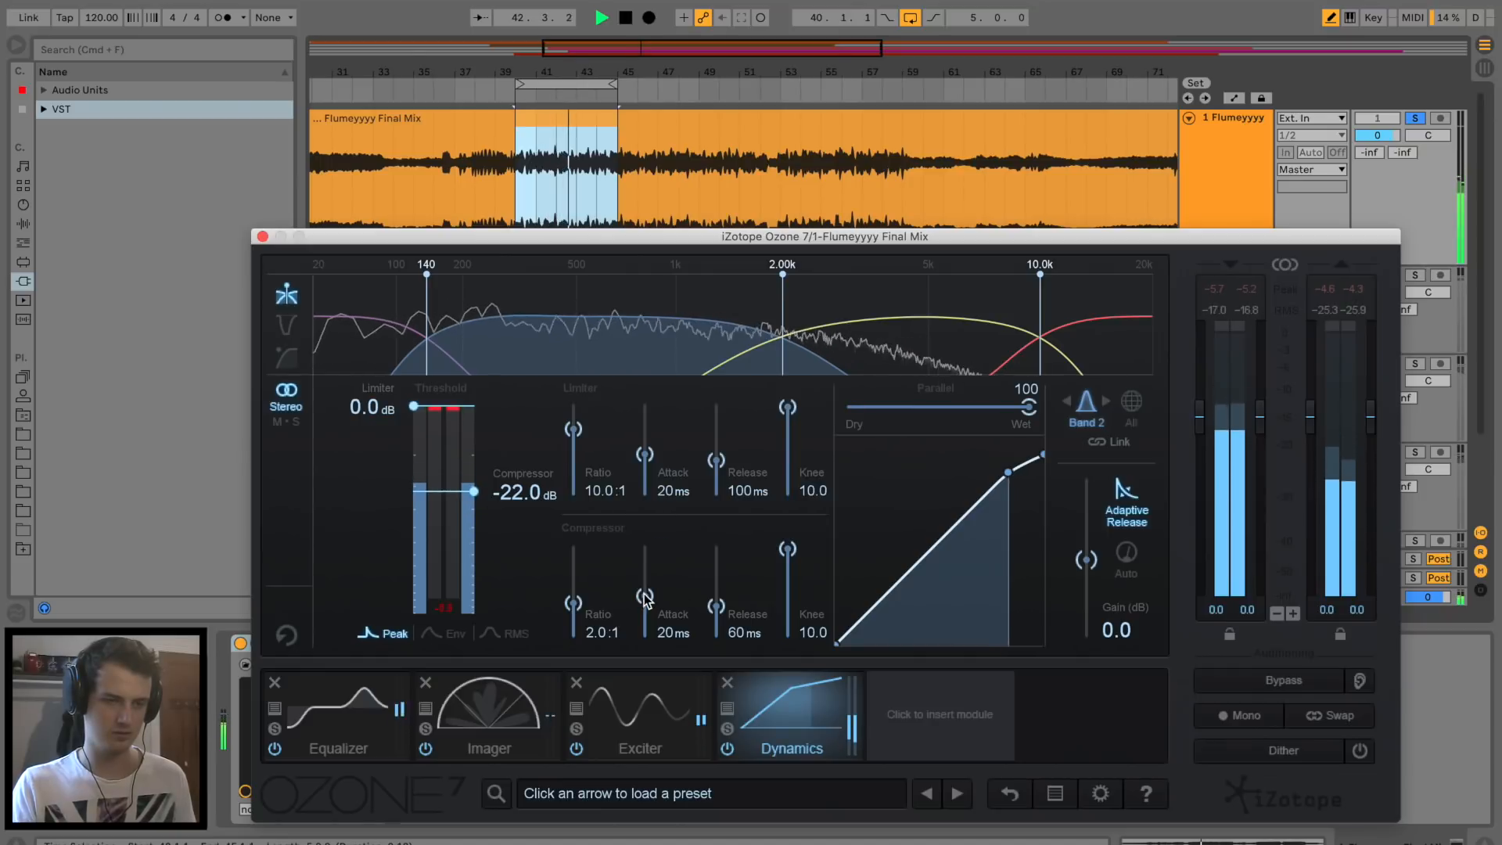
left_click_drag(715, 606, 716, 610)
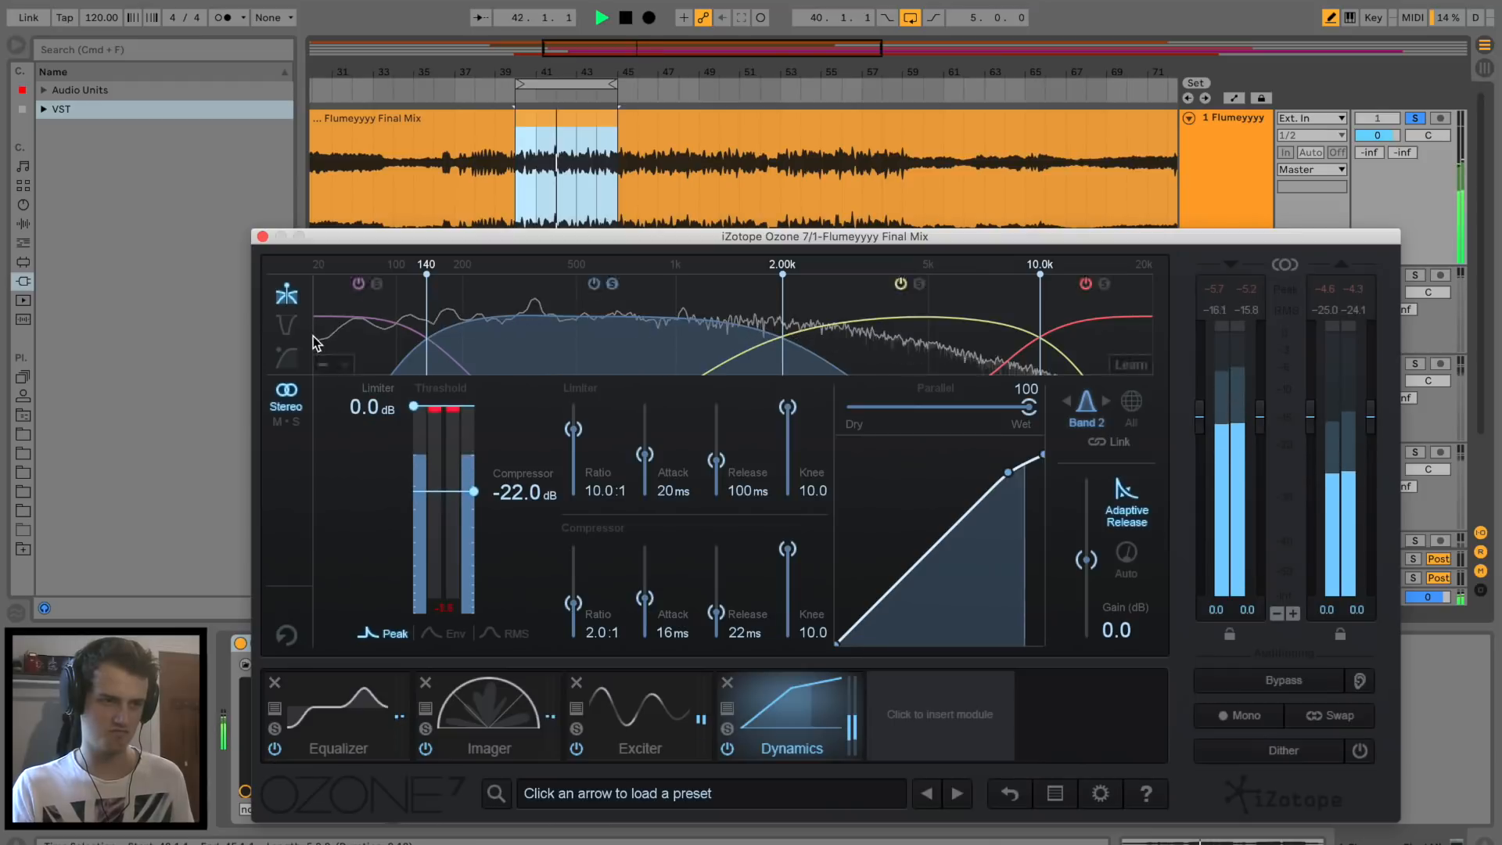
Set band 2's compressor attack to 18 ms and ratio to 2.6:1, using the gain reduction trace during playback.
left_click(289, 325)
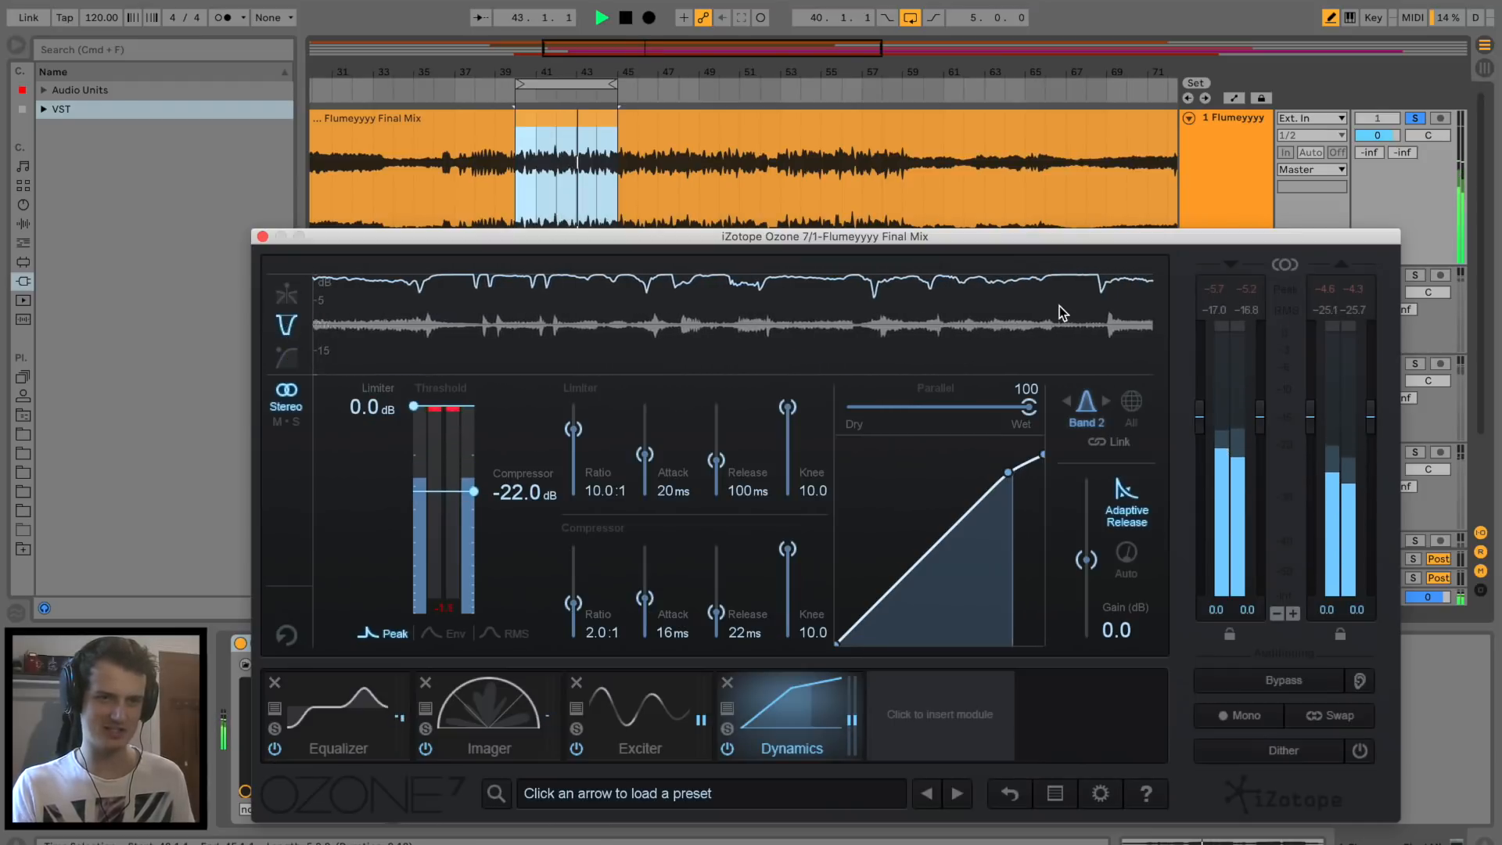
left_click_drag(643, 604, 576, 605)
key("space")
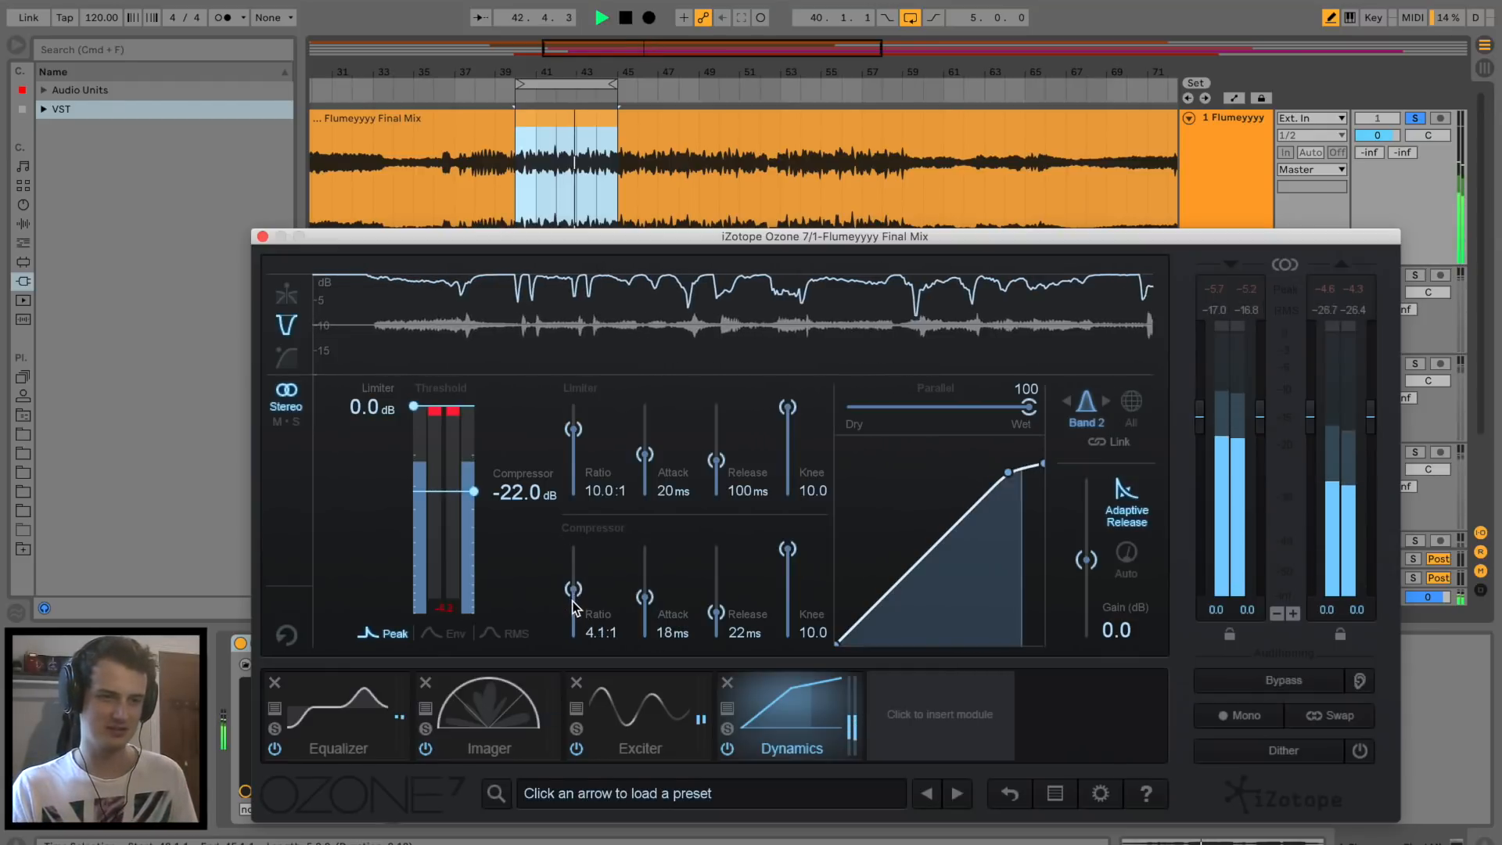
left_click_drag(573, 601, 574, 599)
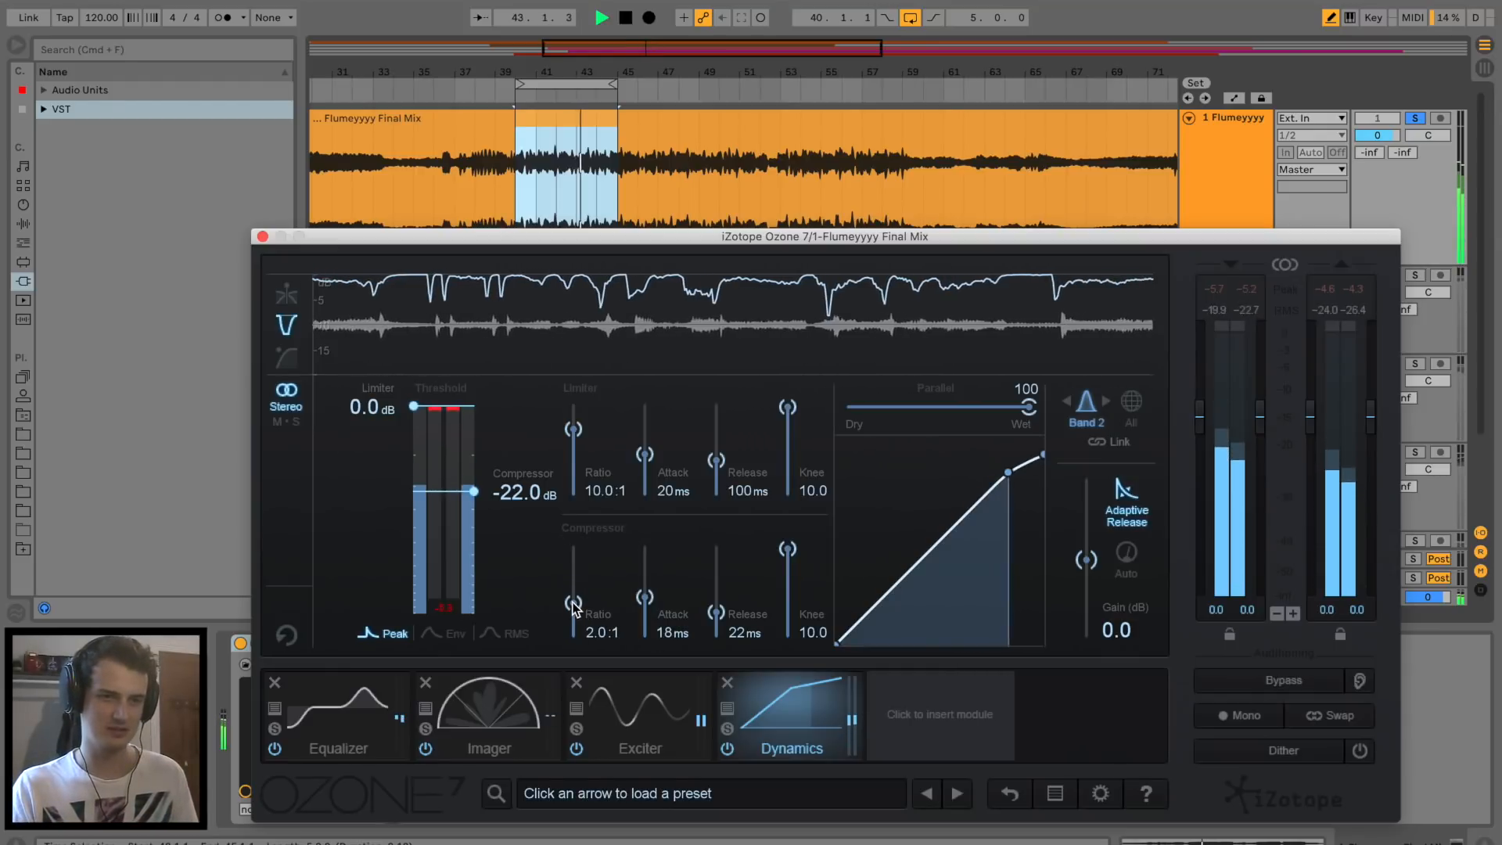
key("space")
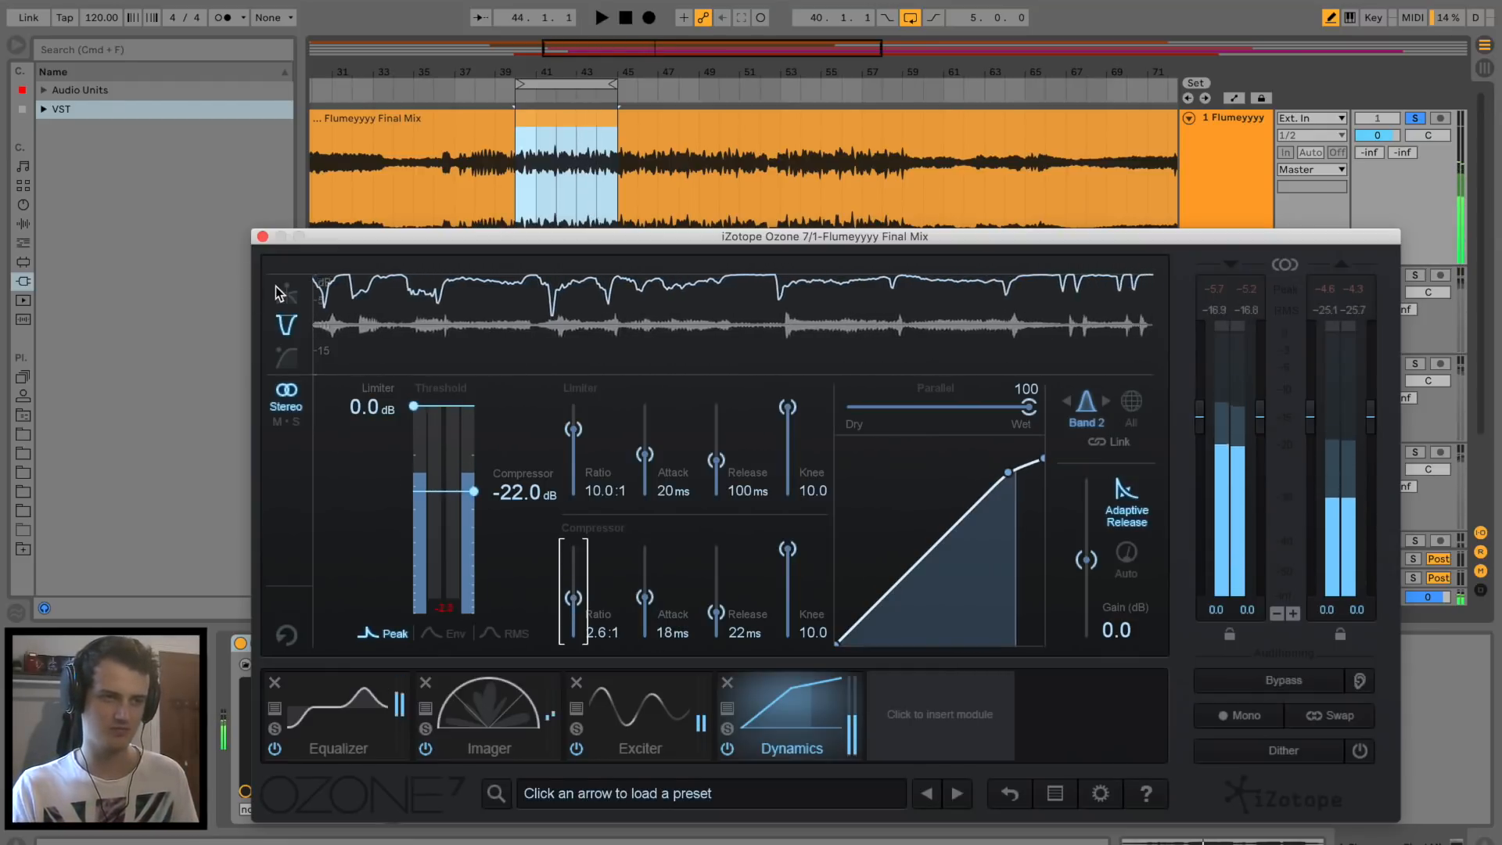
Solo band 3 in the spectrum view and set its compressor threshold to -21.6 dB, attack to 3 ms and release to 10 ms.
left_click(286, 296)
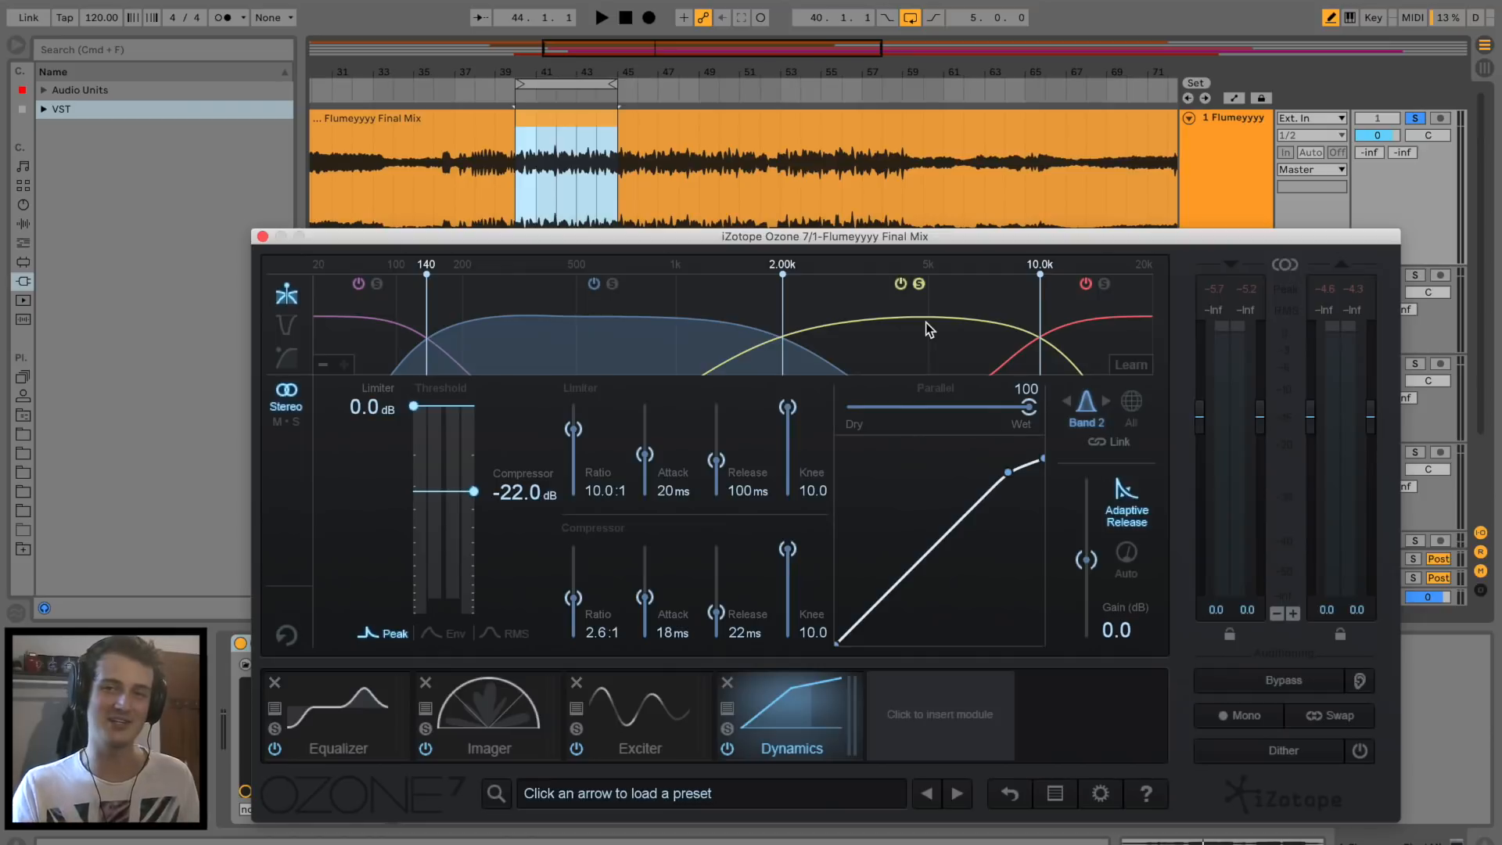
left_click(921, 363)
left_click_drag(469, 484, 464, 502)
key("space")
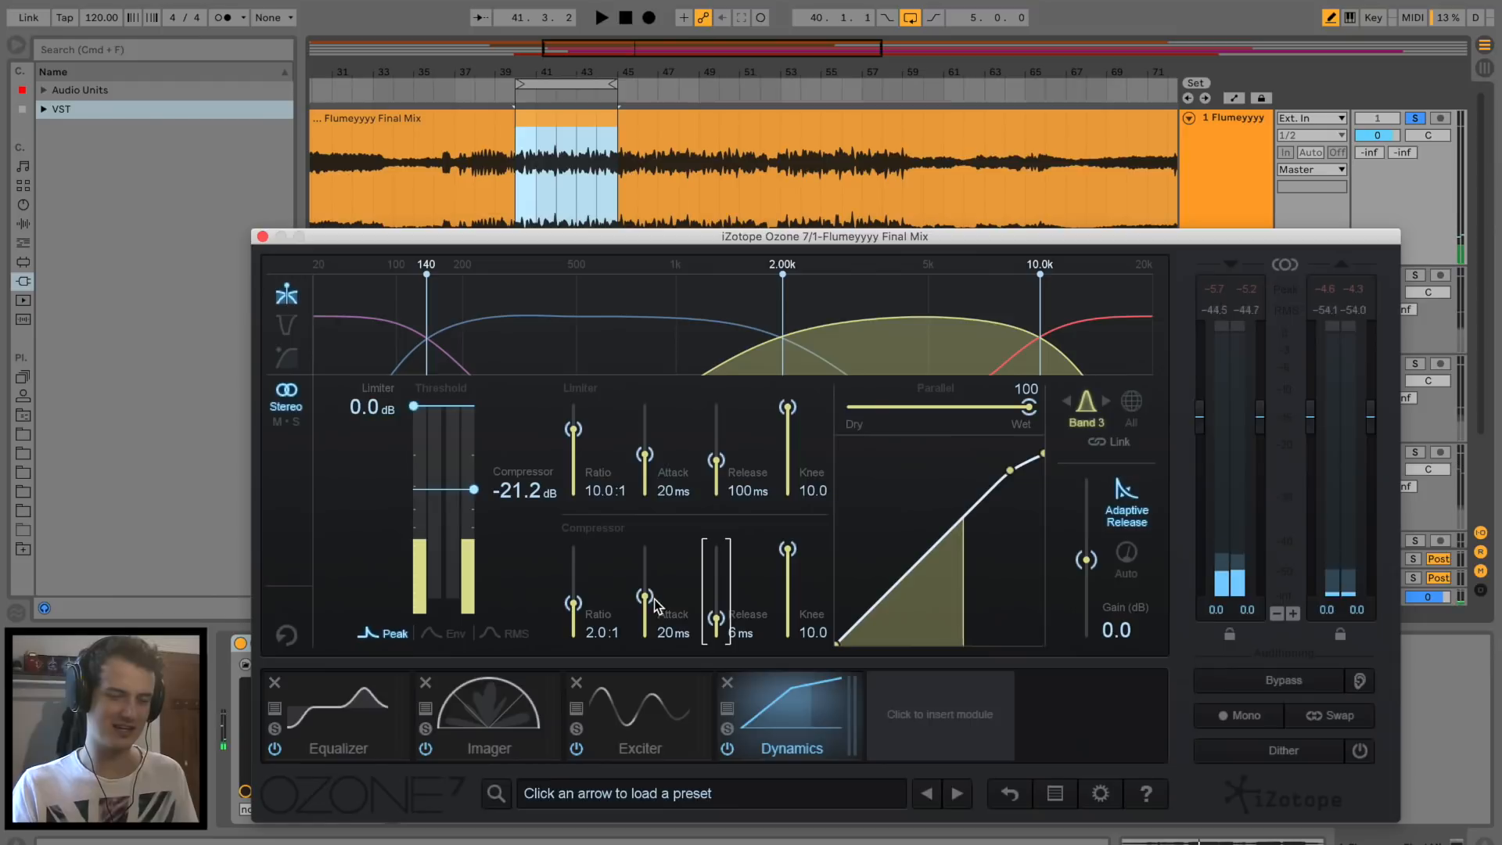
mouse_move(652, 599)
left_mouse_down()
mouse_move(721, 623)
mouse_move(654, 608)
left_mouse_up()
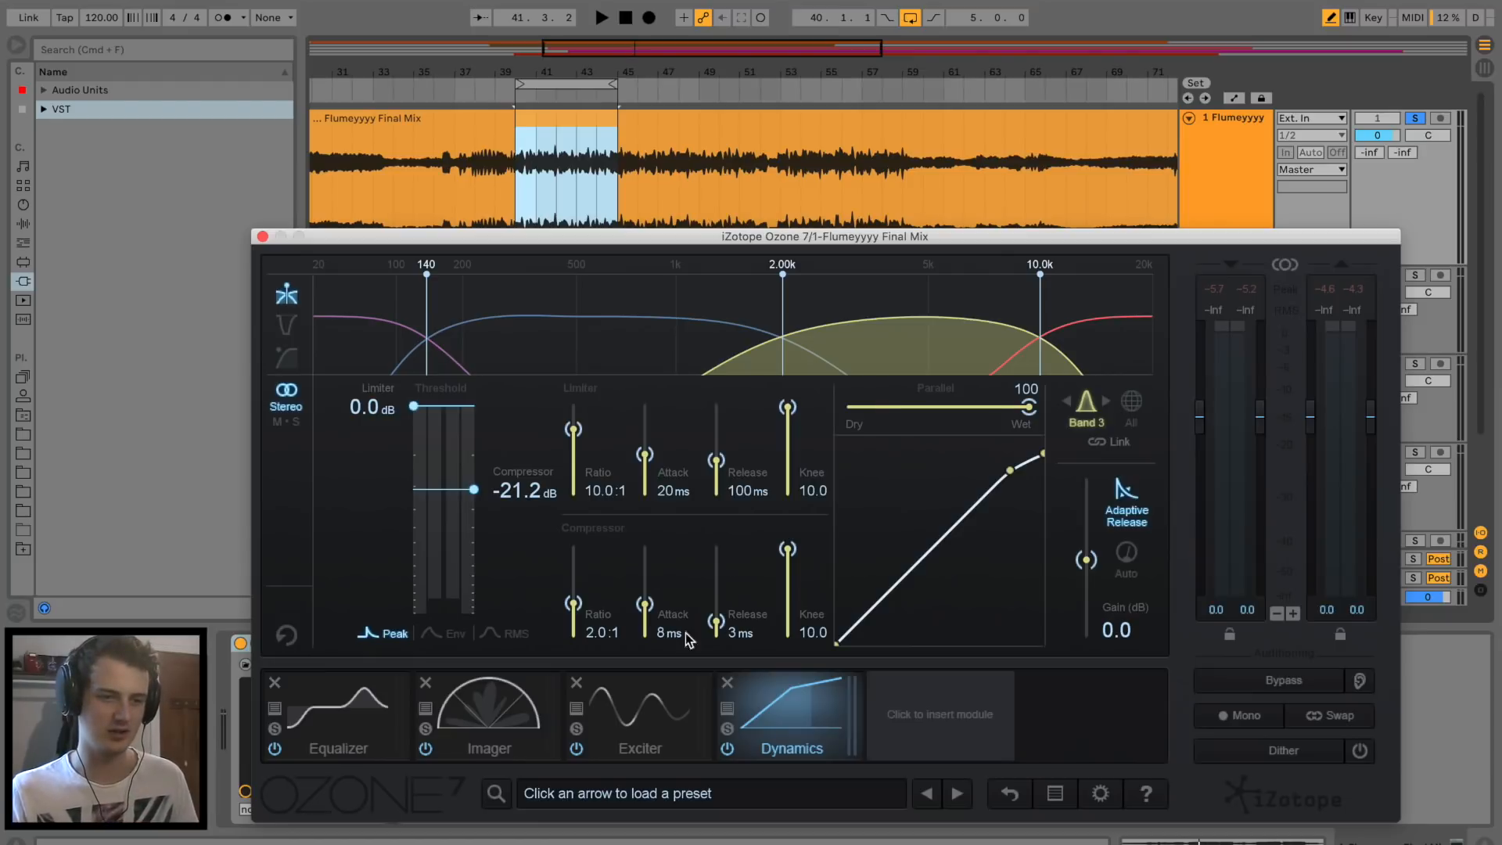
key("space")
left_click_drag(641, 614, 715, 615)
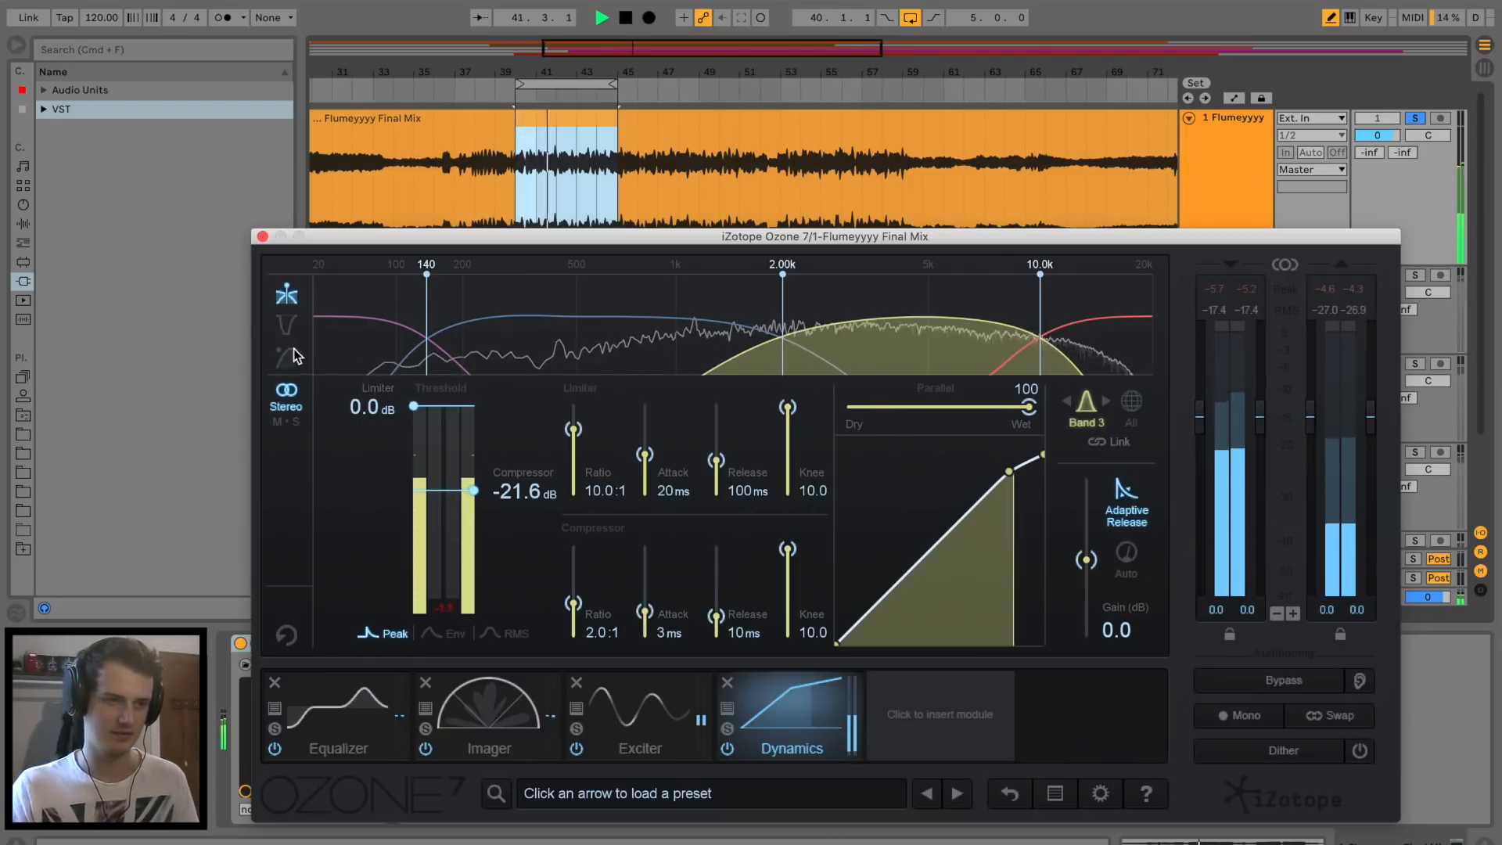
Set band 3's compressor threshold to -22.8 dB and ratio to 2.9:1 while checking the gain reduction trace.
left_click(285, 321)
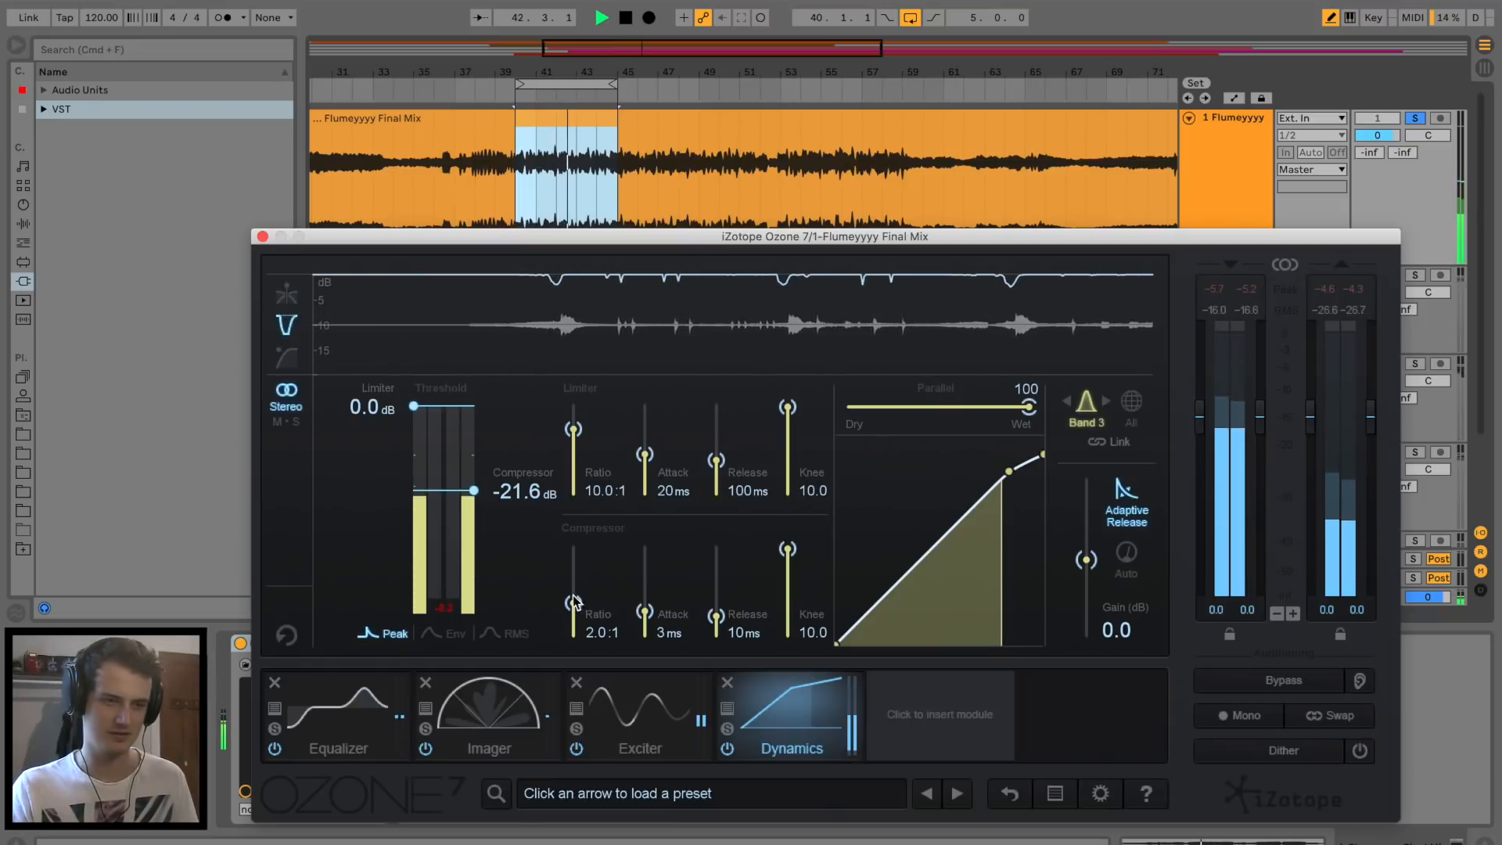
left_click_drag(473, 491, 474, 493)
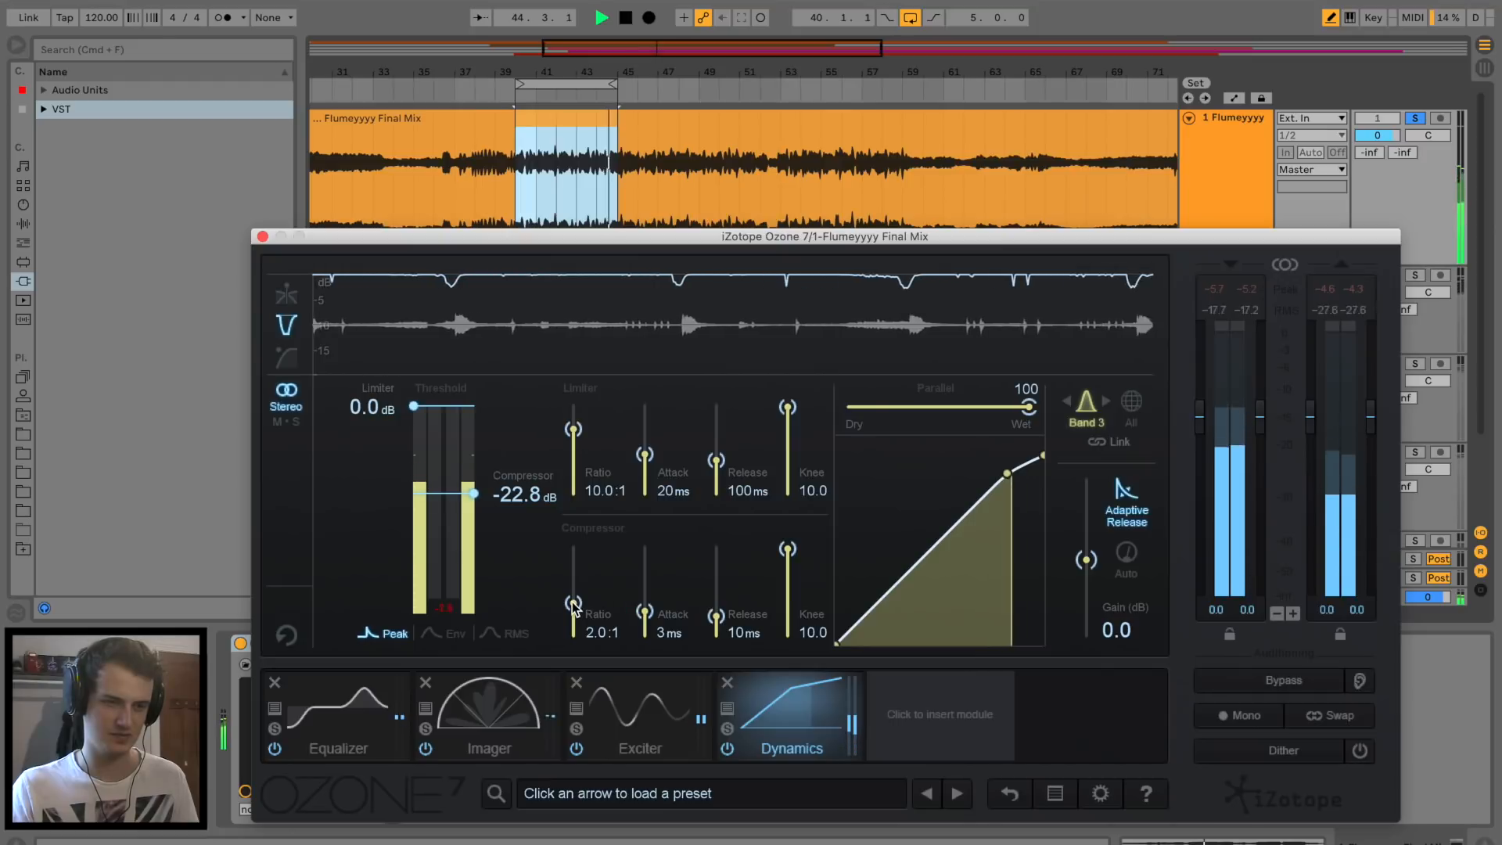
left_click_drag(573, 604, 575, 600)
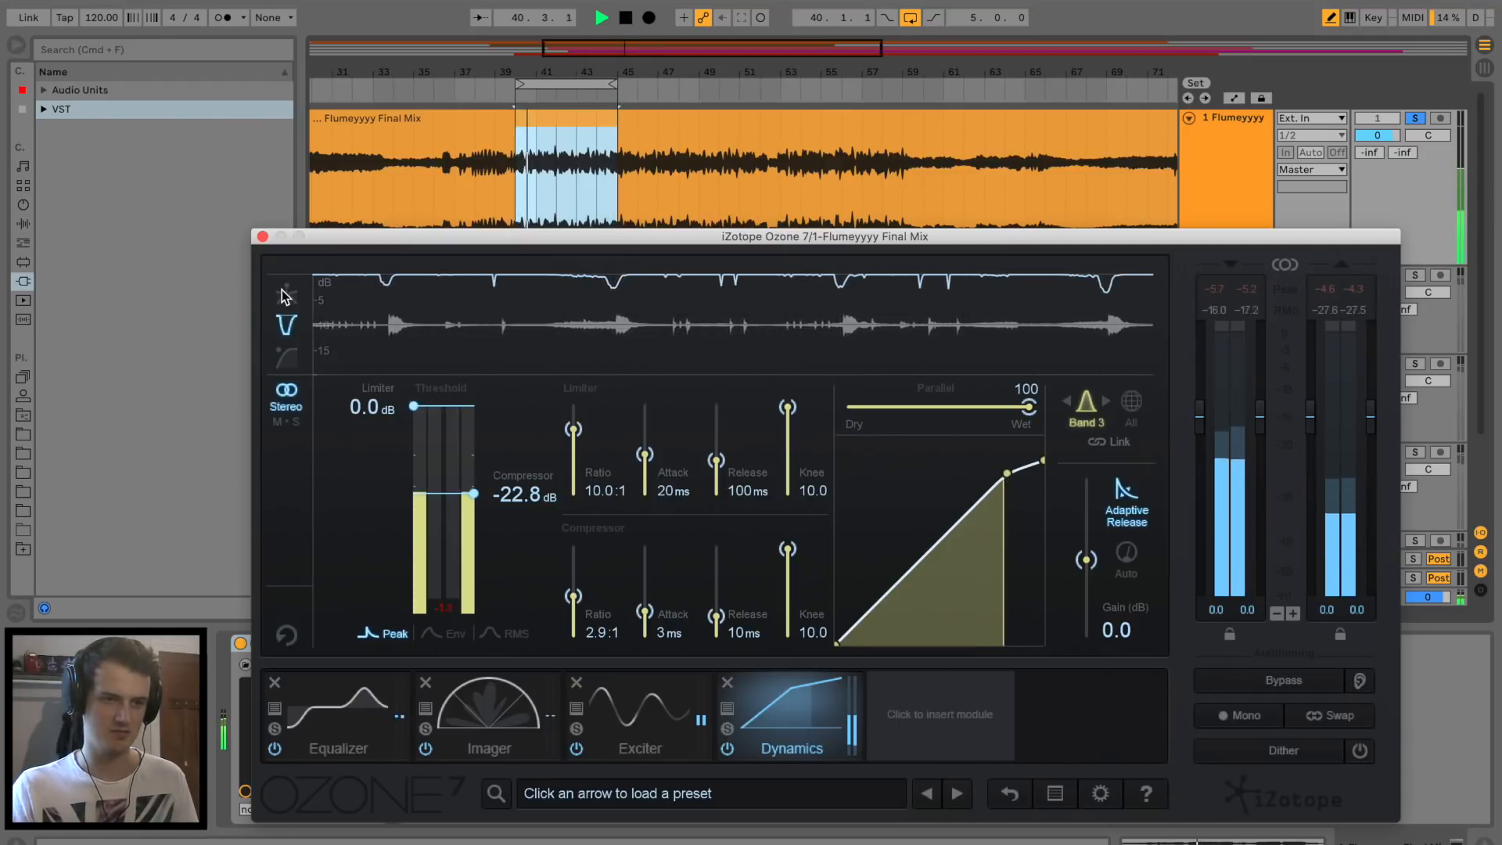
mouse_move(648, 316)
key("space")
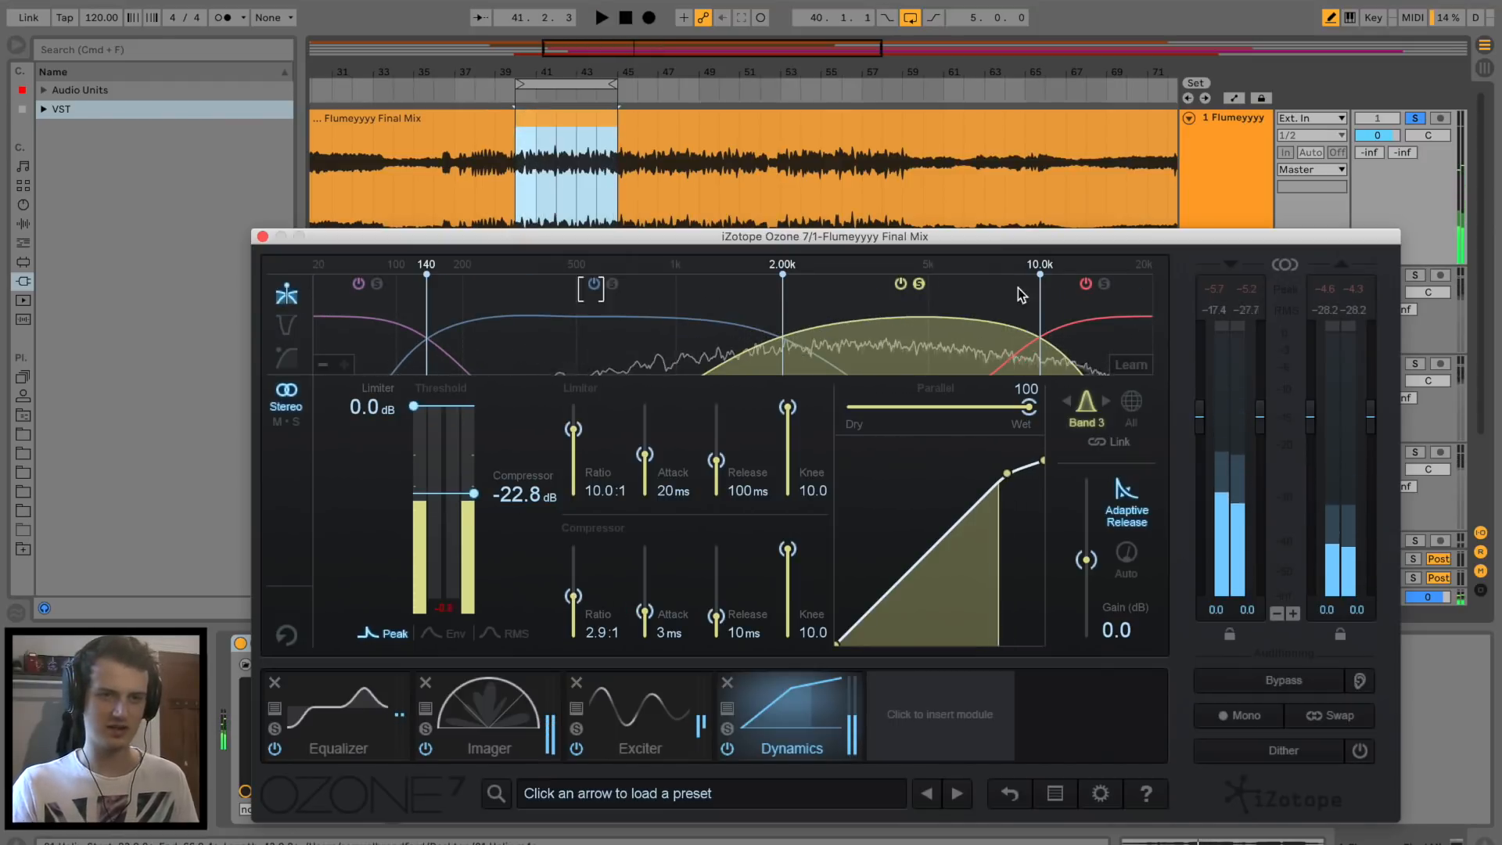
Switch the solo from band 3 to band 4 and set its compressor threshold to -32.7 dB, attack to 3 ms and release to 1 ms.
left_click(919, 284)
left_click(1104, 285)
key("space")
left_click_drag(472, 462, 463, 516)
left_click_drag(644, 597, 715, 625)
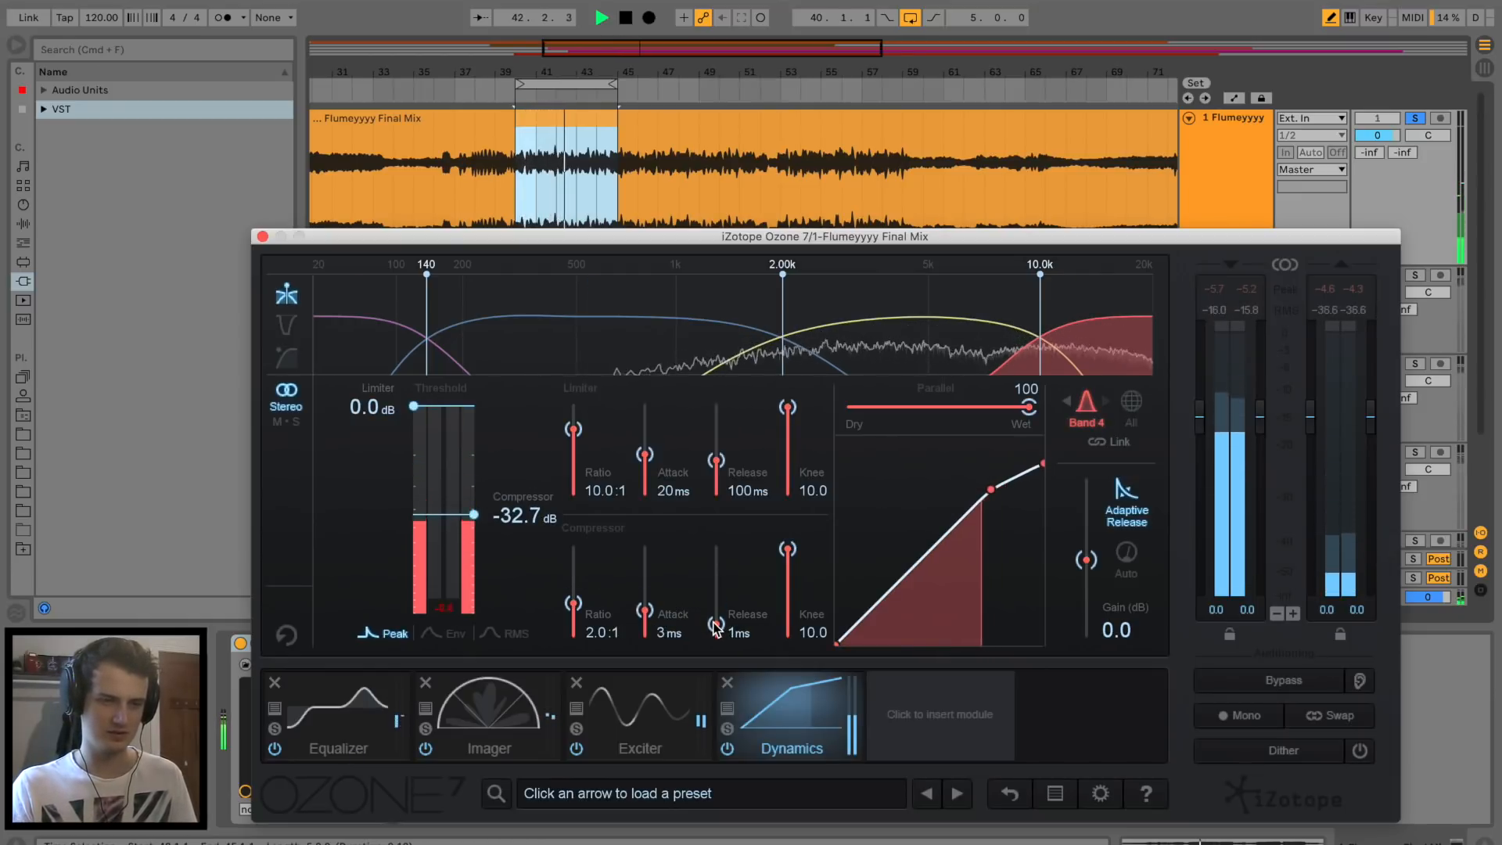
Set band 4's compressor attack to 6 ms, ratio to 2.5:1 and threshold to -27.2 dB against the gain reduction trace, then clear its solo.
left_click(293, 330)
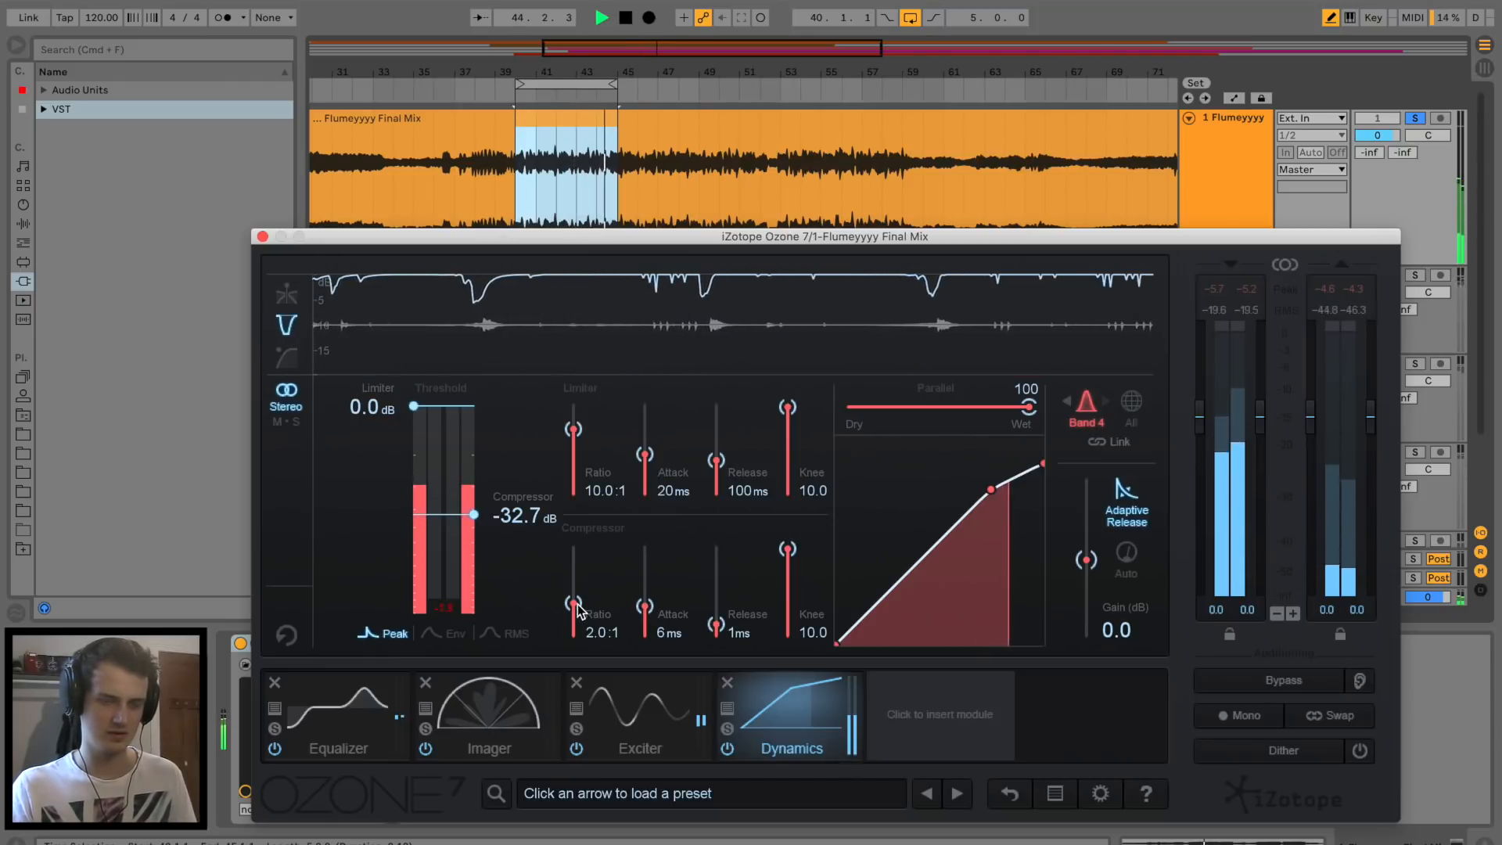
left_click_drag(473, 514, 473, 505)
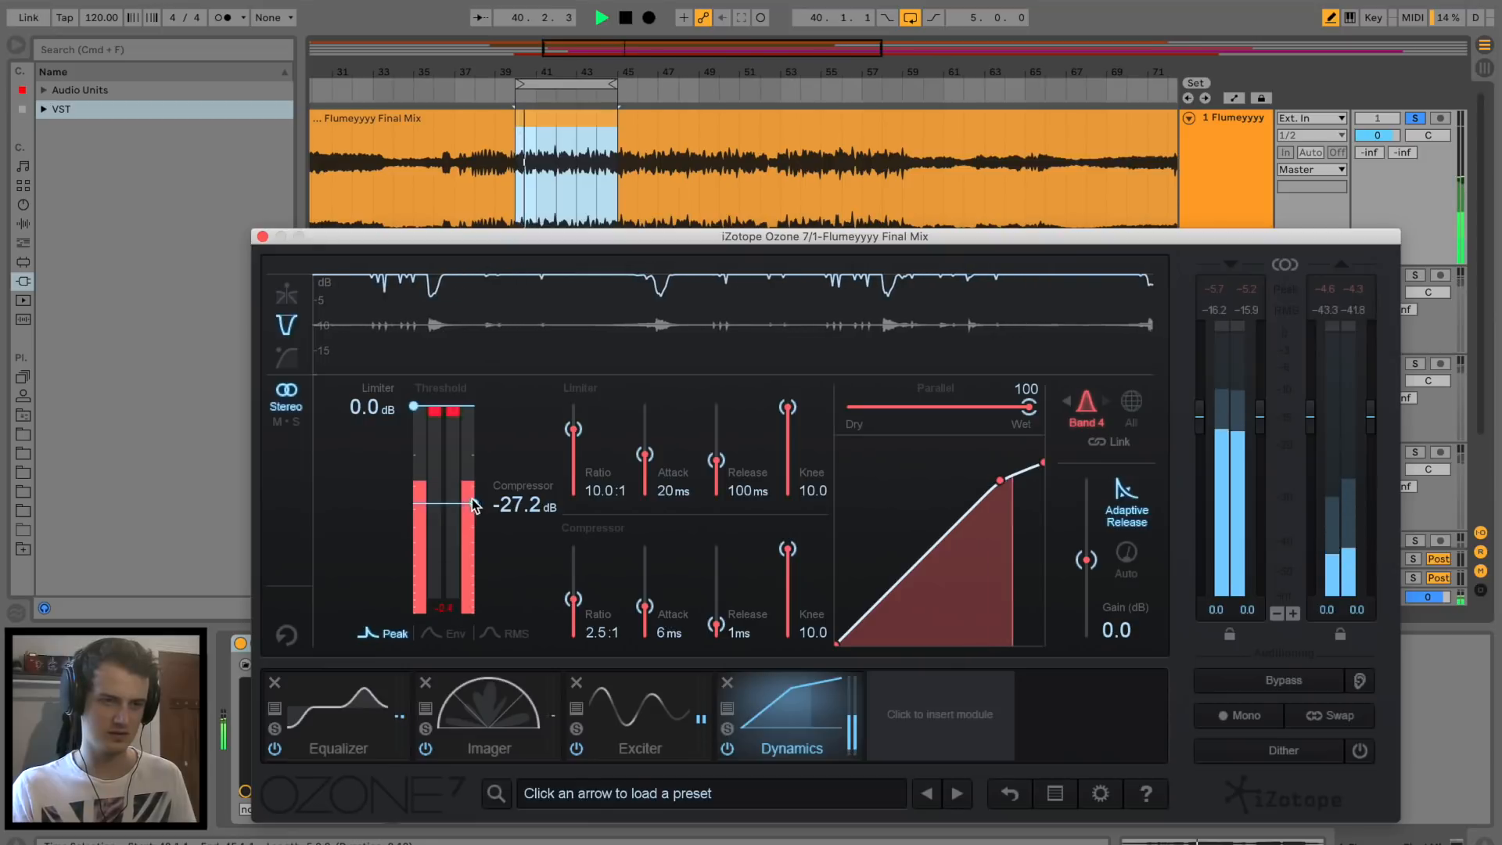
left_click(291, 291)
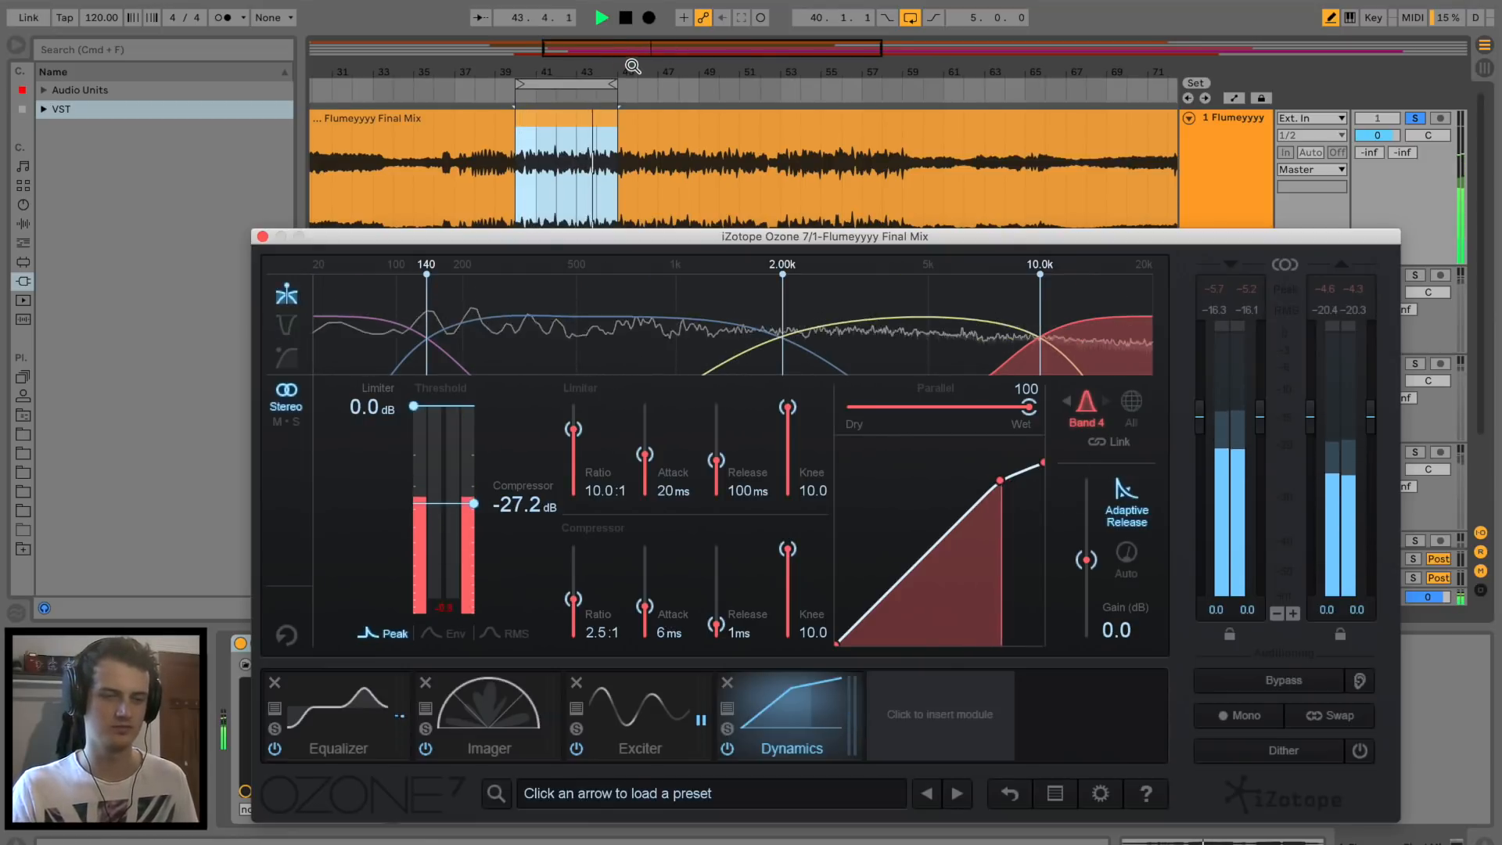
Play the loop with no band soloed and review the compressor settings of bands 1 to 3.
left_click_drag(630, 66, 631, 55)
key("space")
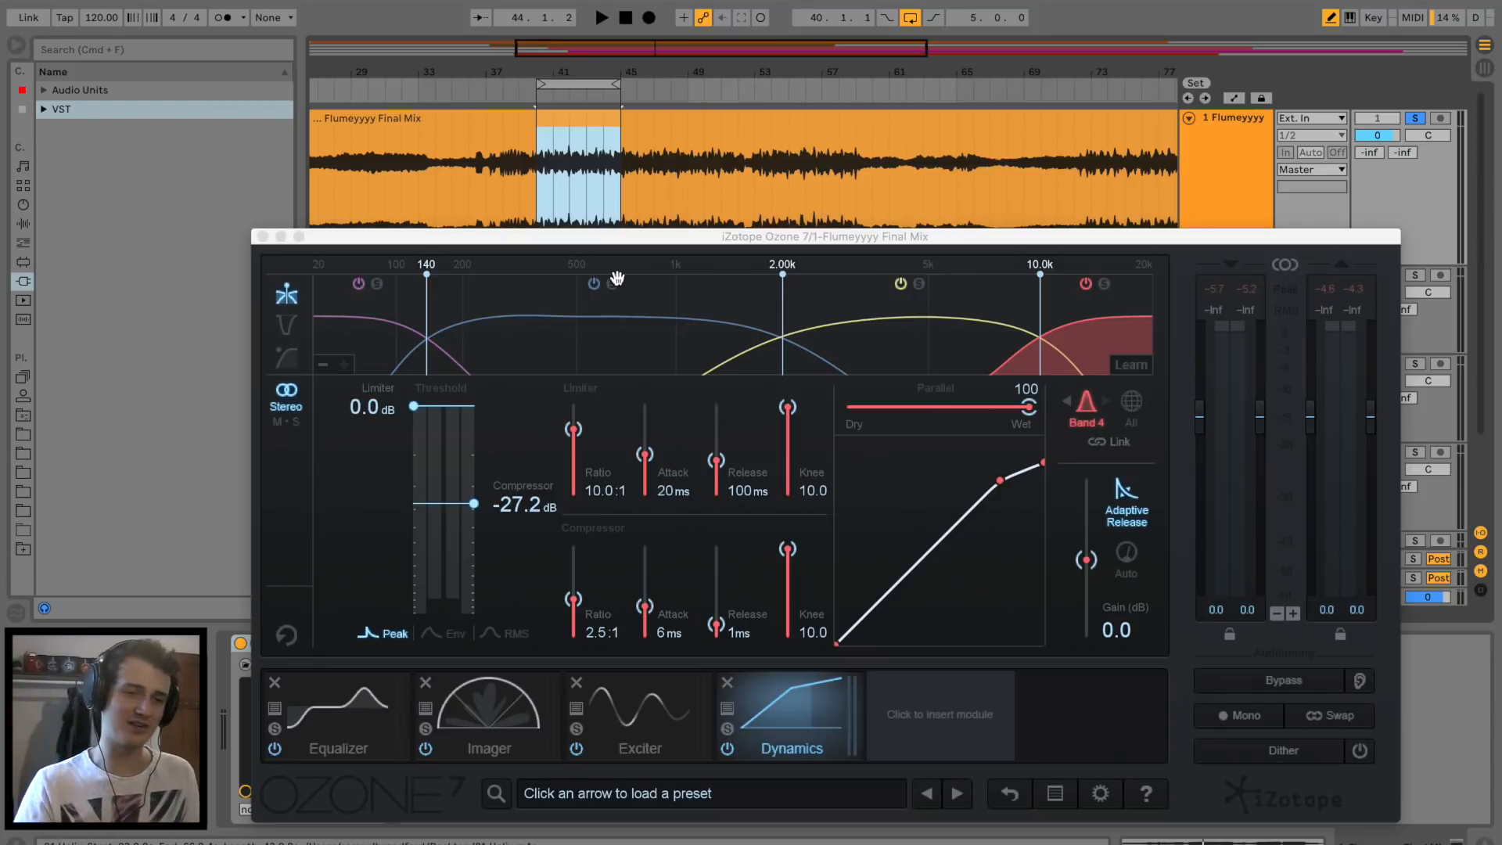
left_click(617, 279)
key("space")
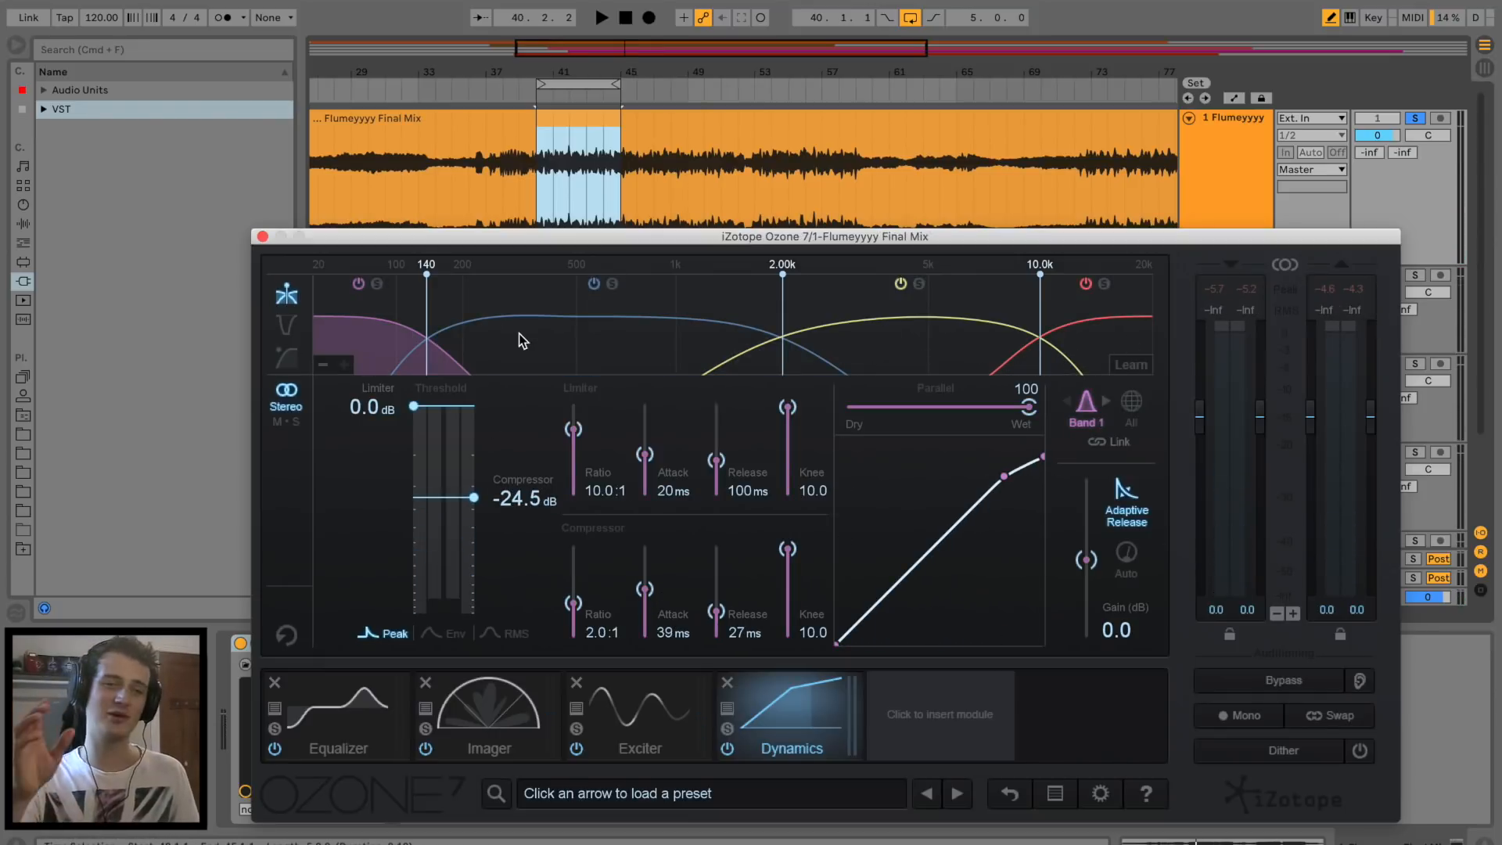
key("space")
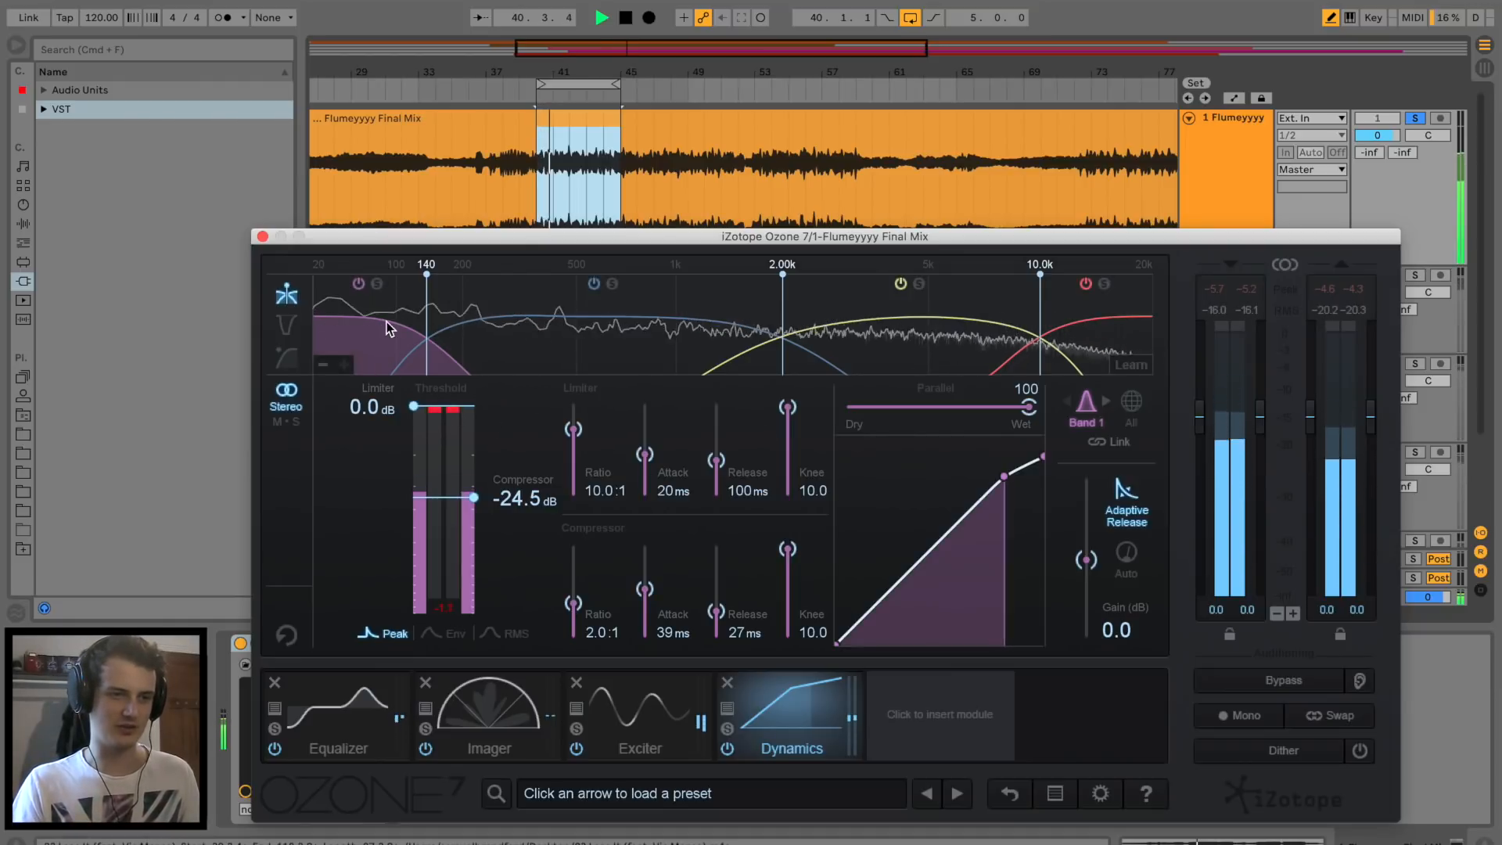
left_click(479, 337)
left_click(866, 365)
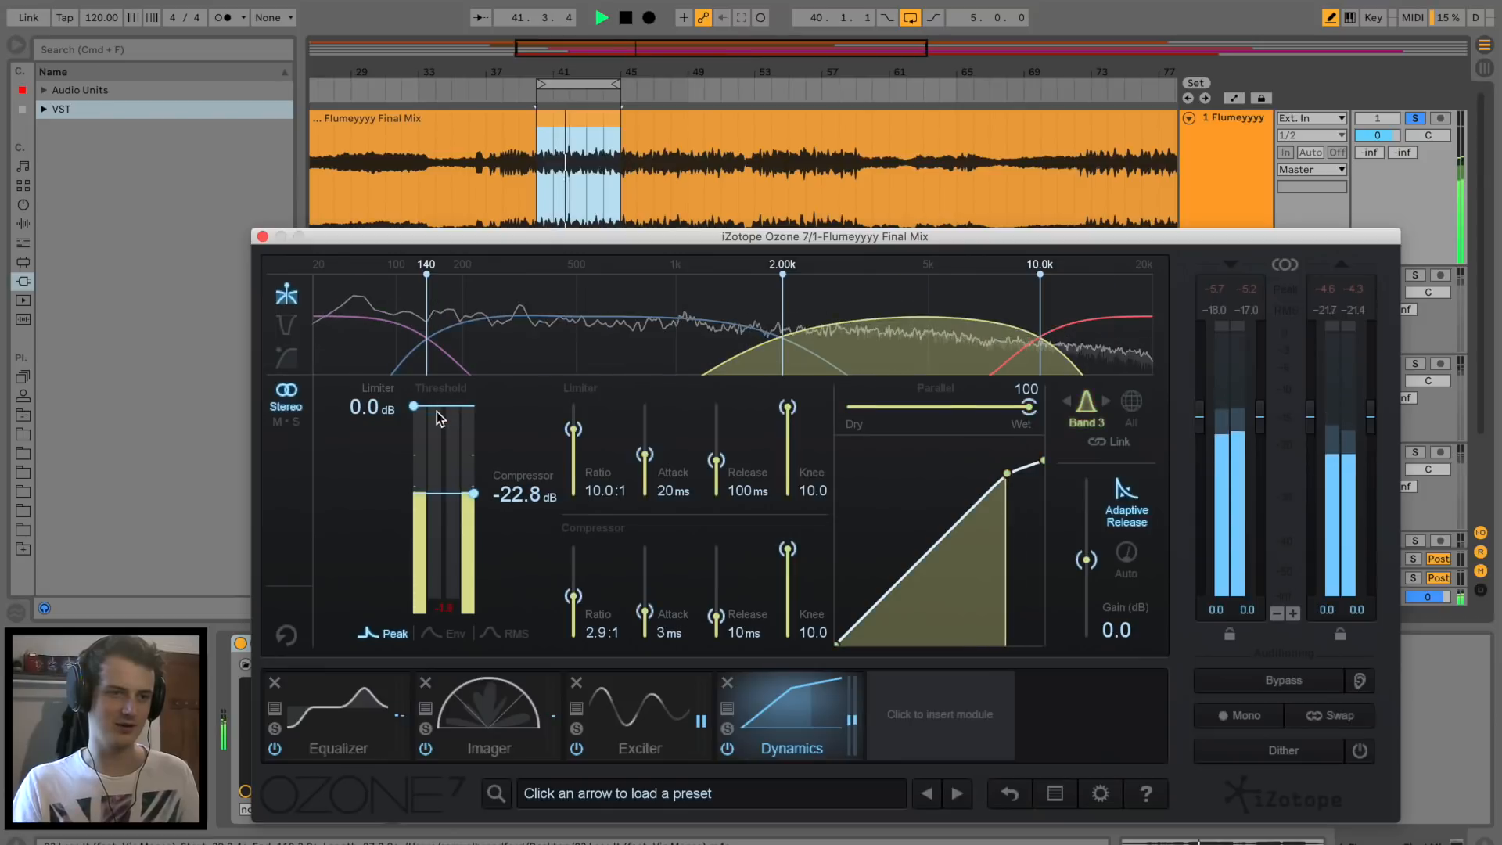
Check band 4's compressor, stop playback and add a Maximizer module to the chain after Dynamics.
left_click(1089, 335)
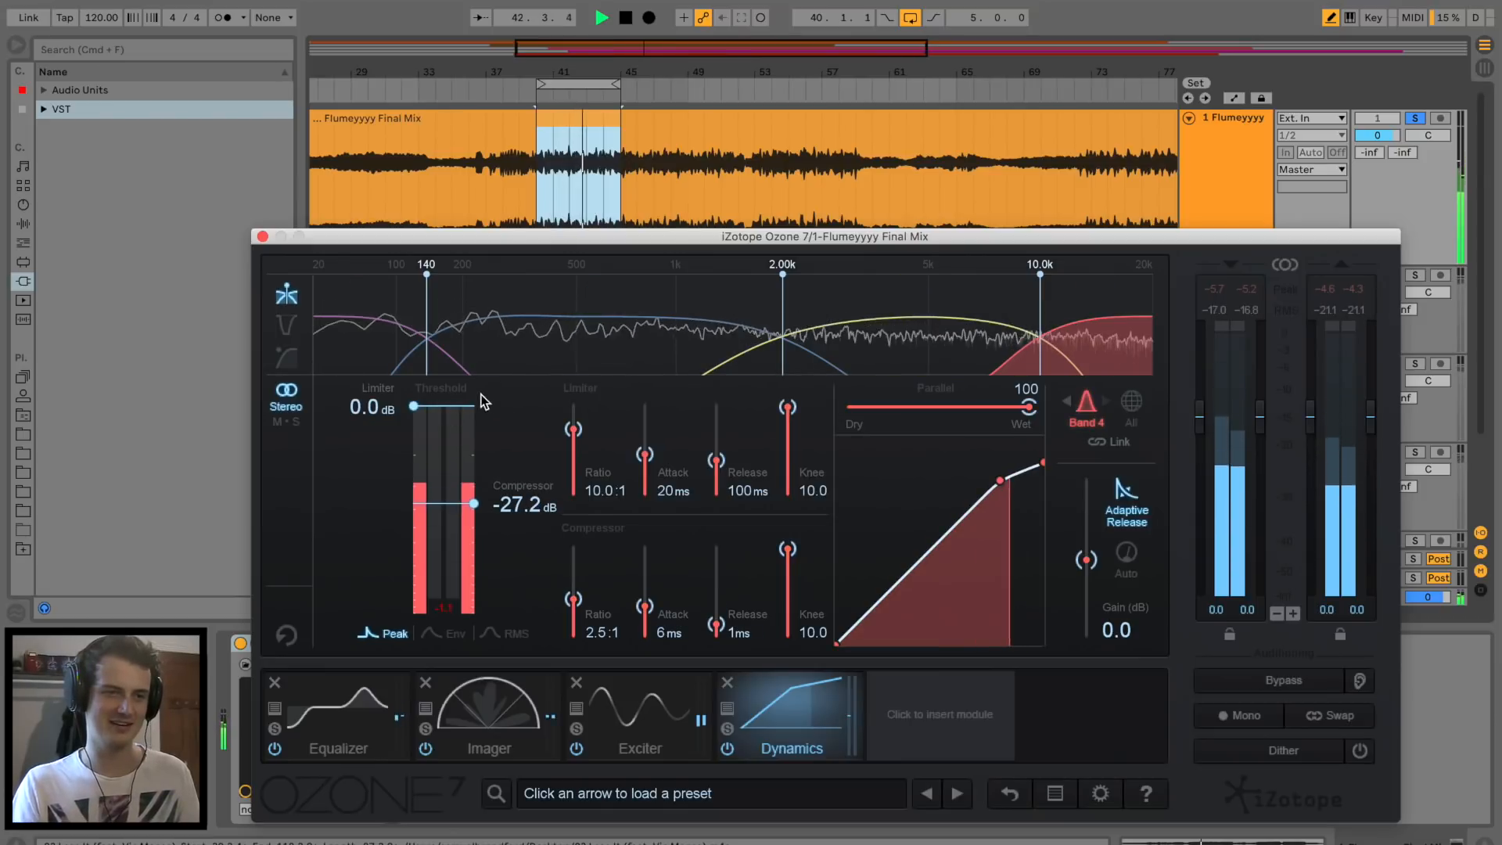
key("space")
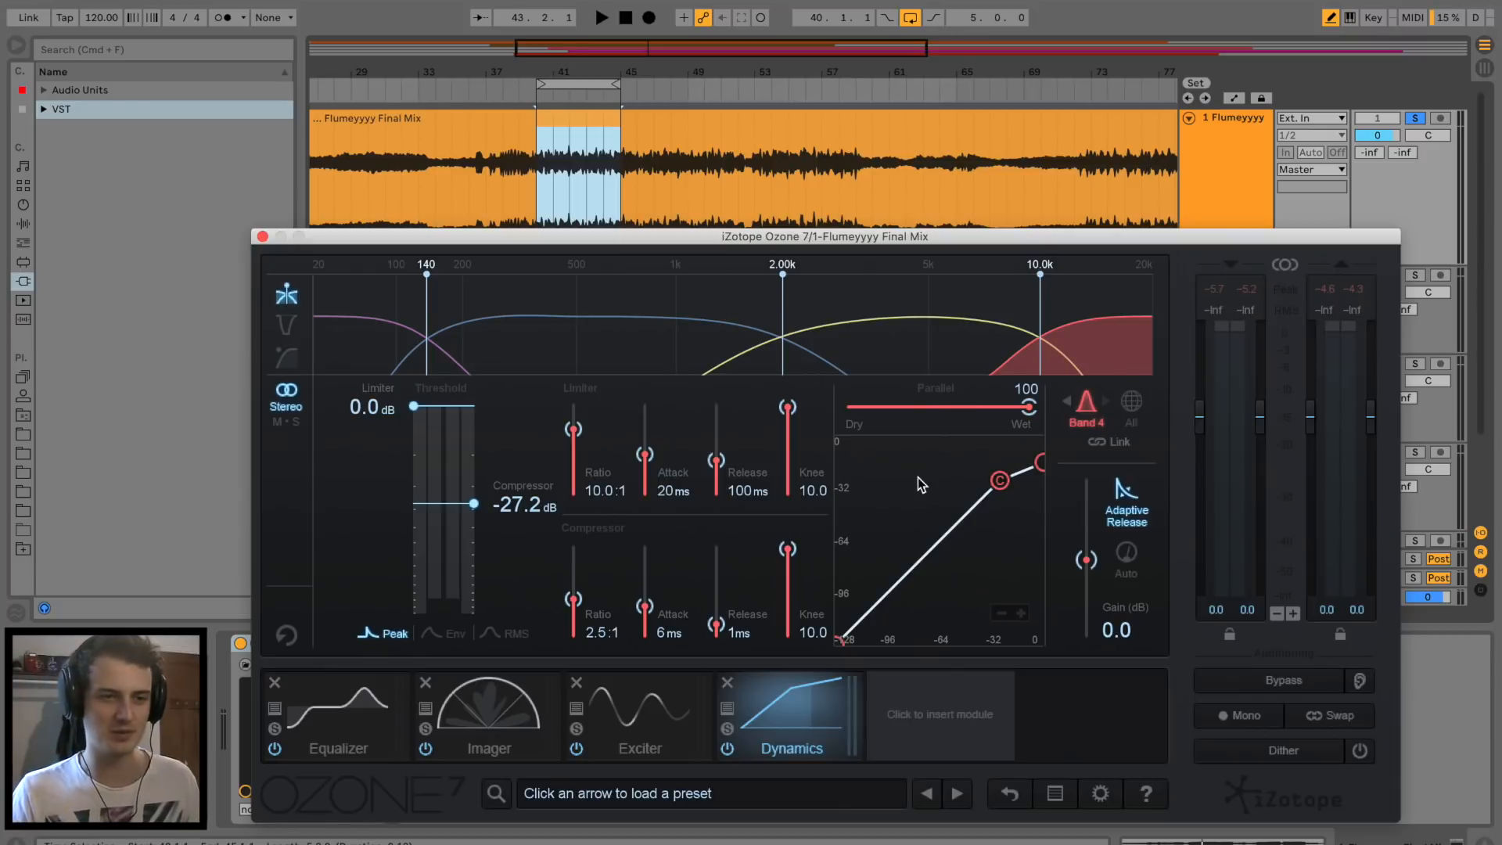
left_click(895, 700)
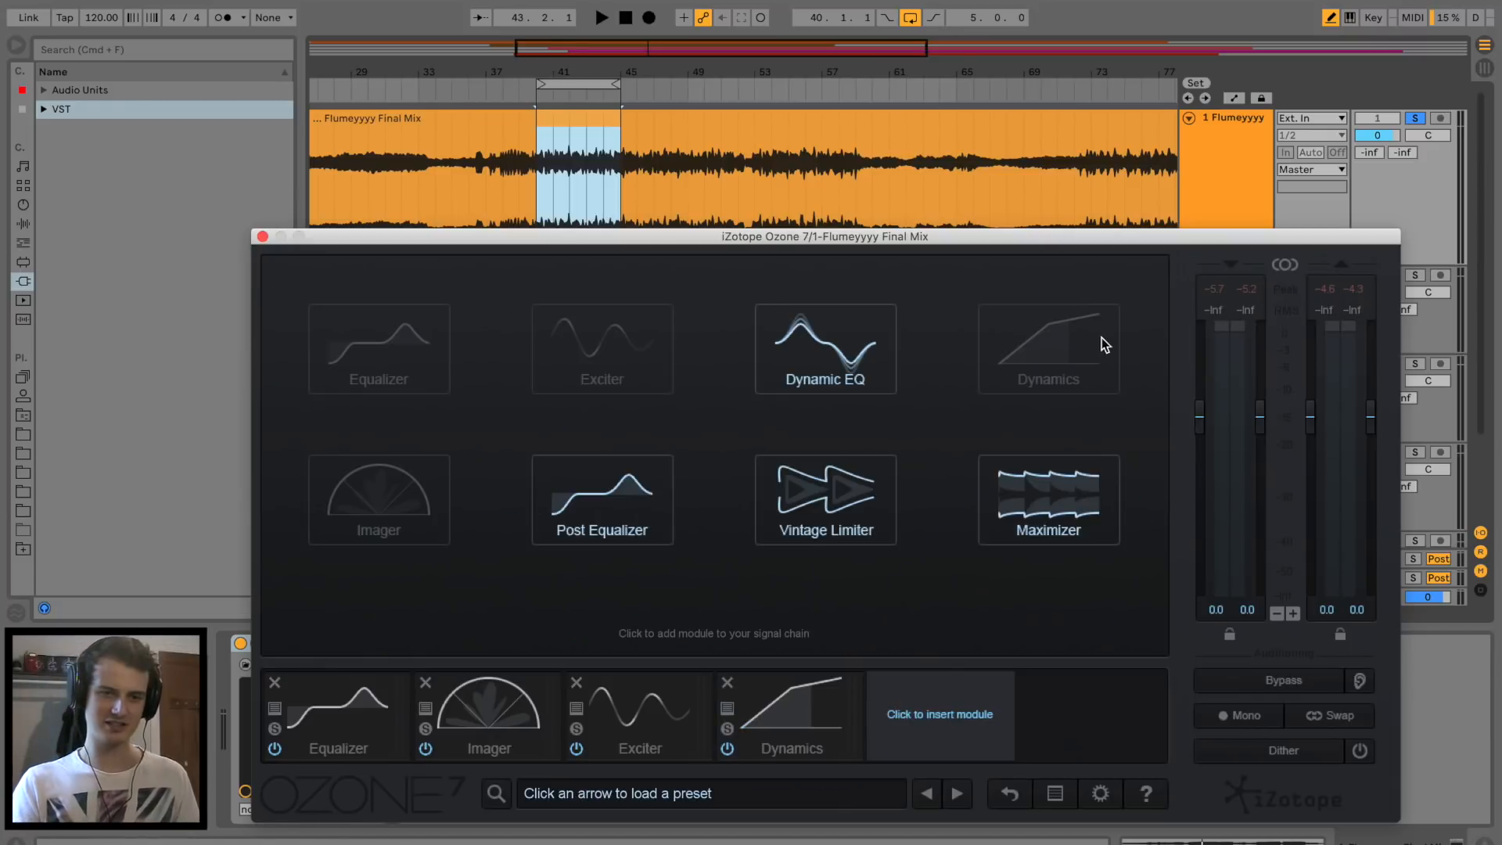
left_click(1082, 525)
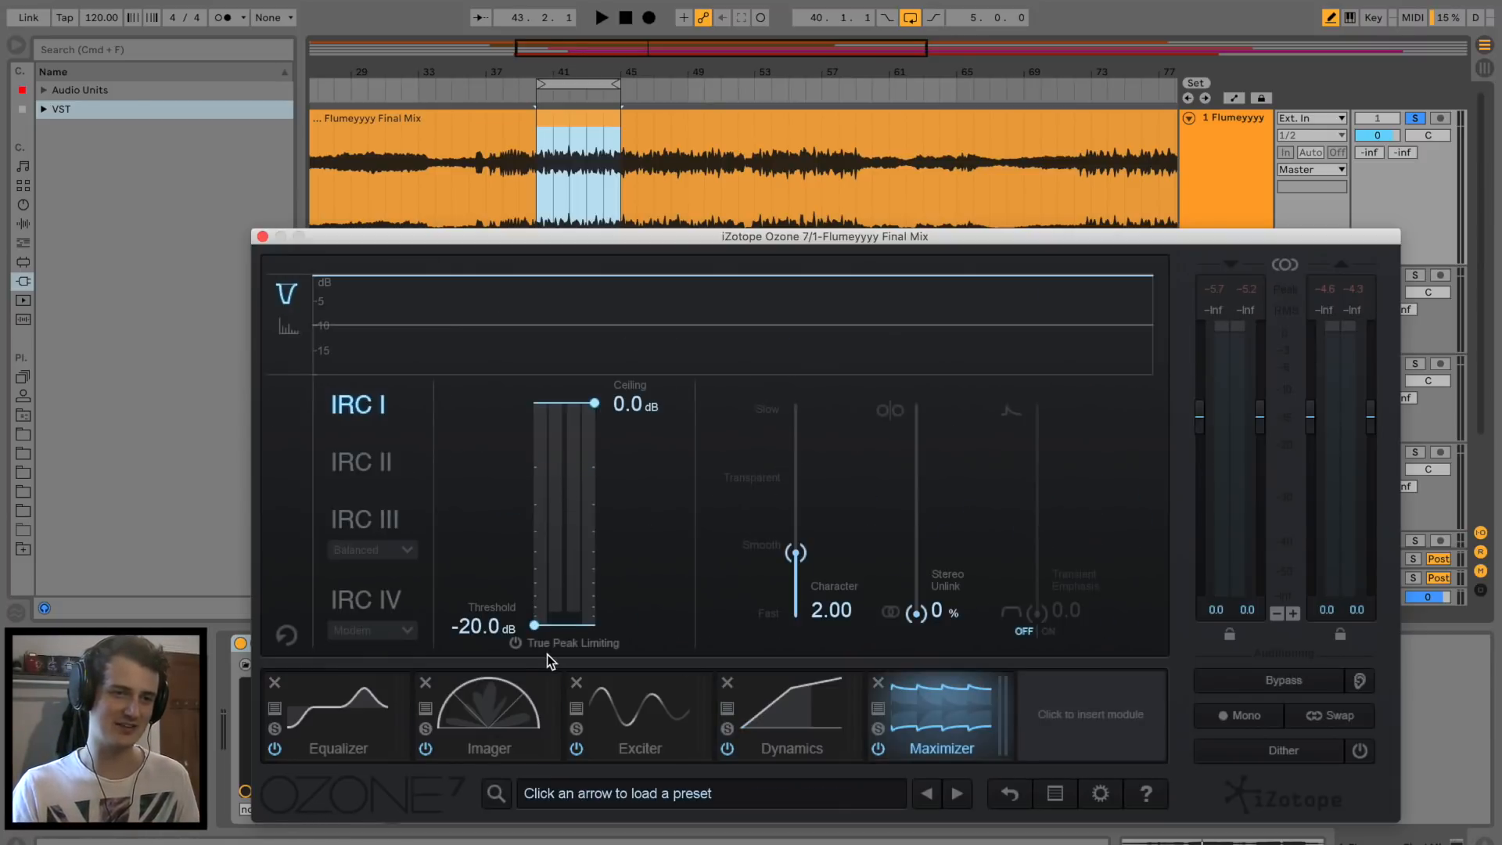
Set the Maximizer to IRC IV Modern with a -0.9 dB threshold and enable True Peak Limiting.
key("space")
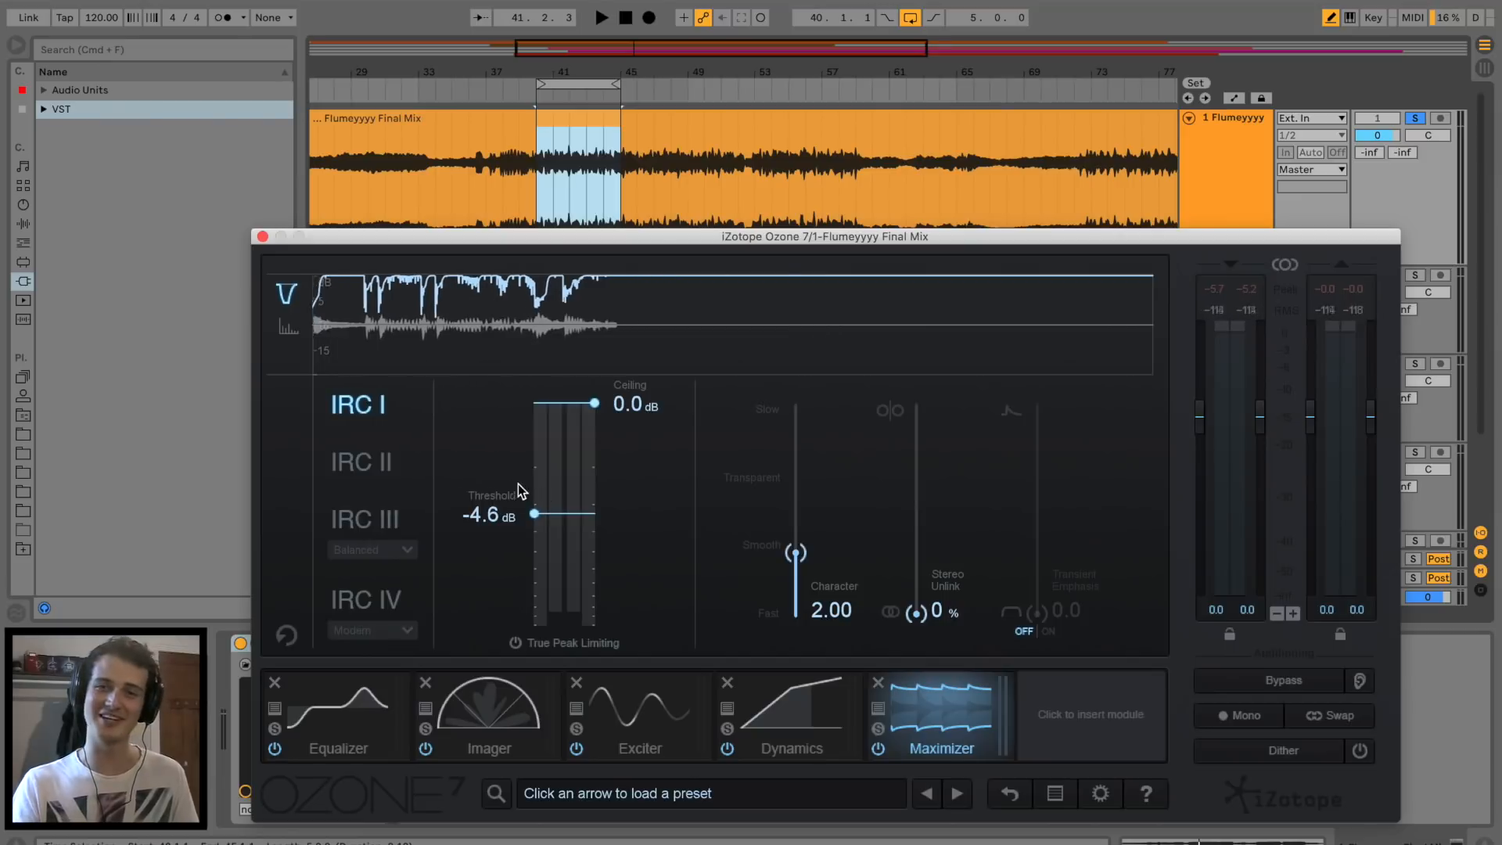
mouse_move(547, 527)
left_mouse_down()
mouse_move(558, 551)
mouse_move(565, 532)
left_mouse_up()
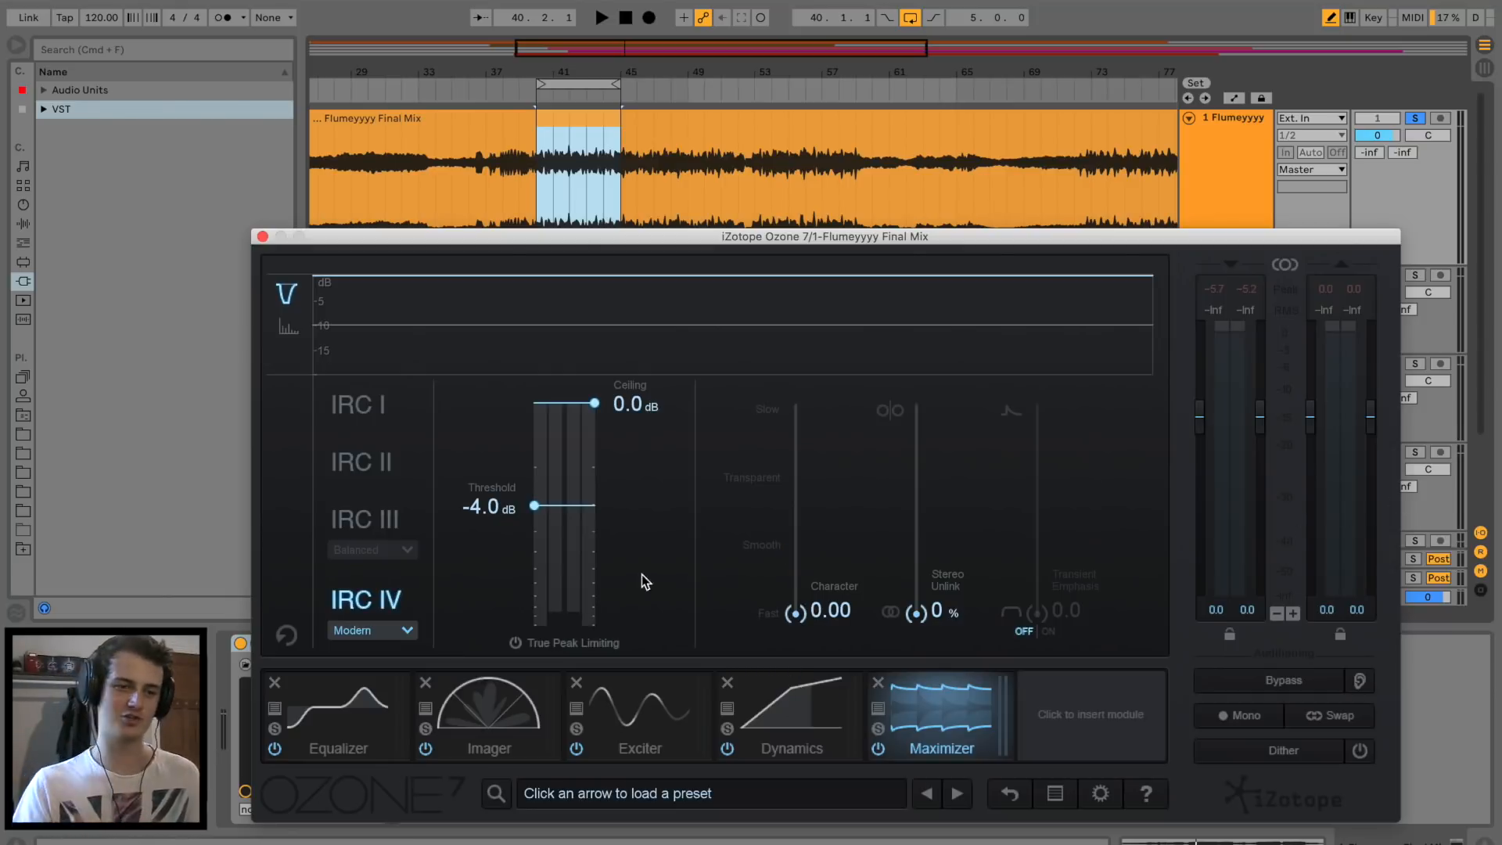
left_click(516, 641)
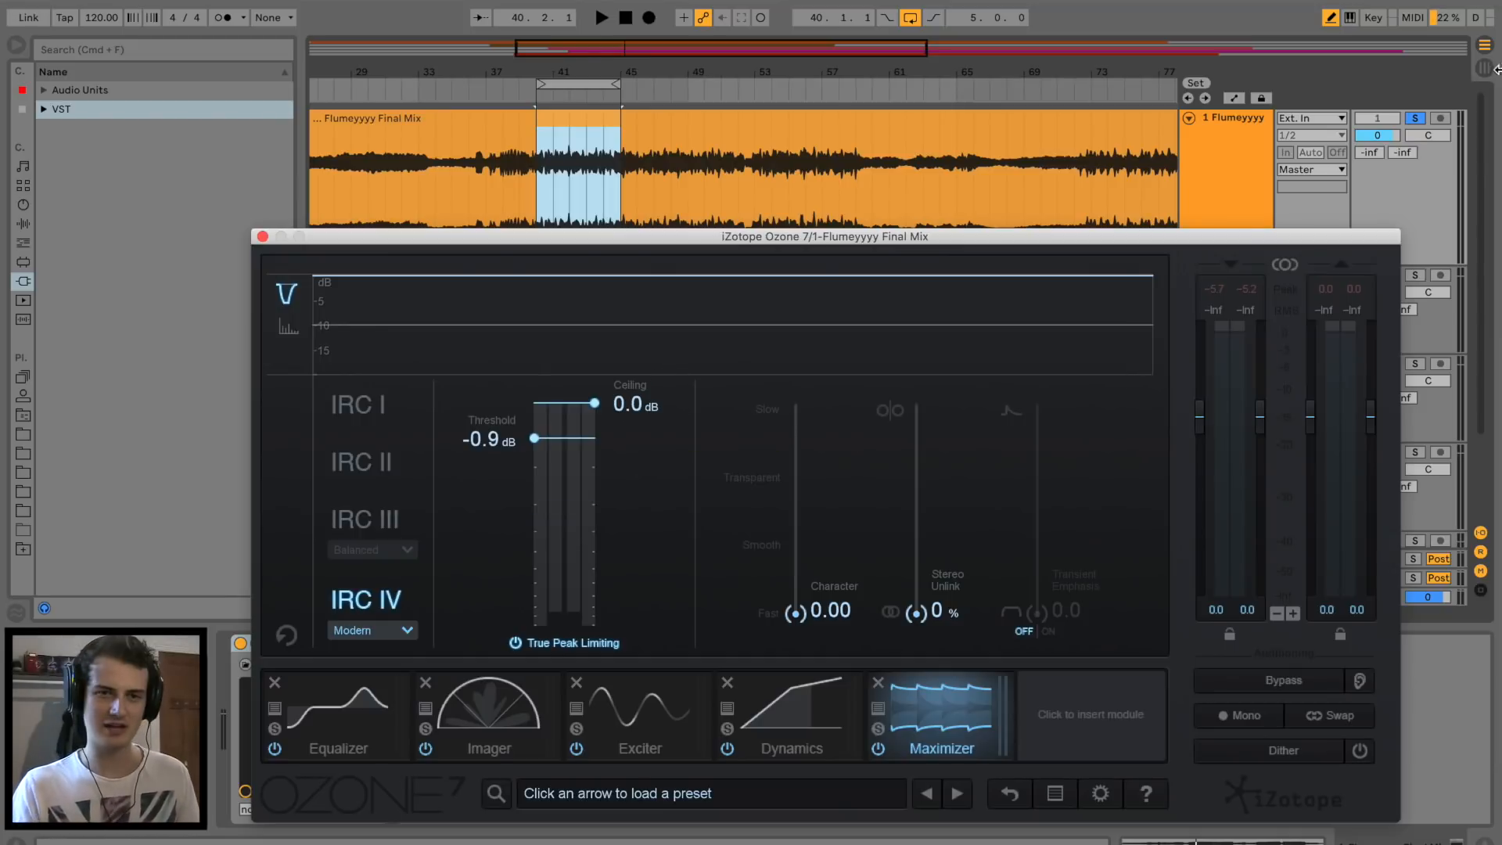
Show the Session mixer without Ozone, I/O, sends and return tracks, and enlarge the level meters.
left_click(1486, 70)
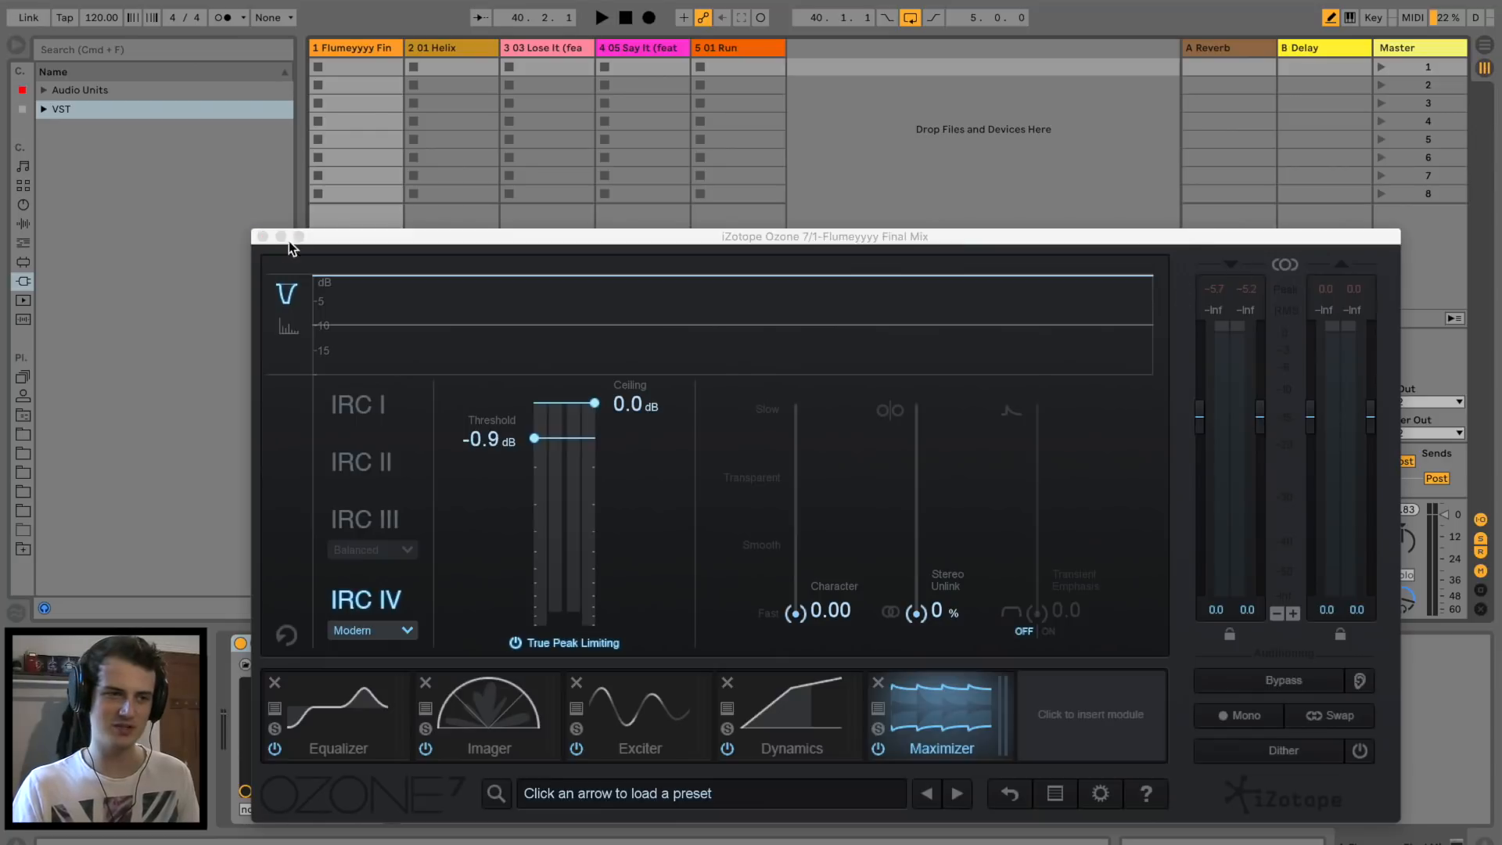
left_click(262, 236)
left_click(1480, 520)
left_click(1478, 539)
left_click(1475, 553)
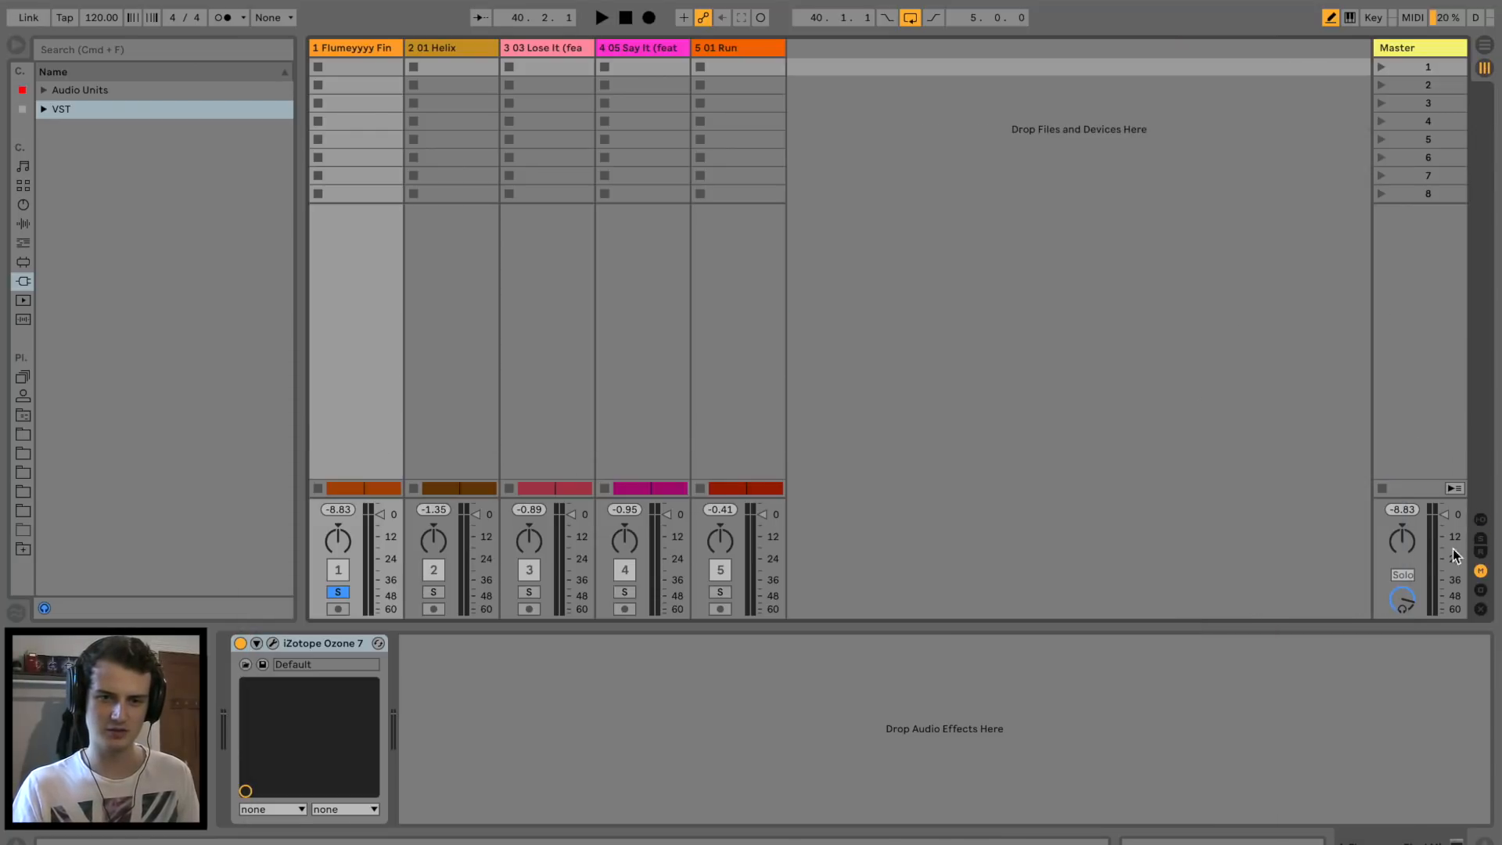
left_click_drag(1423, 498, 1391, 49)
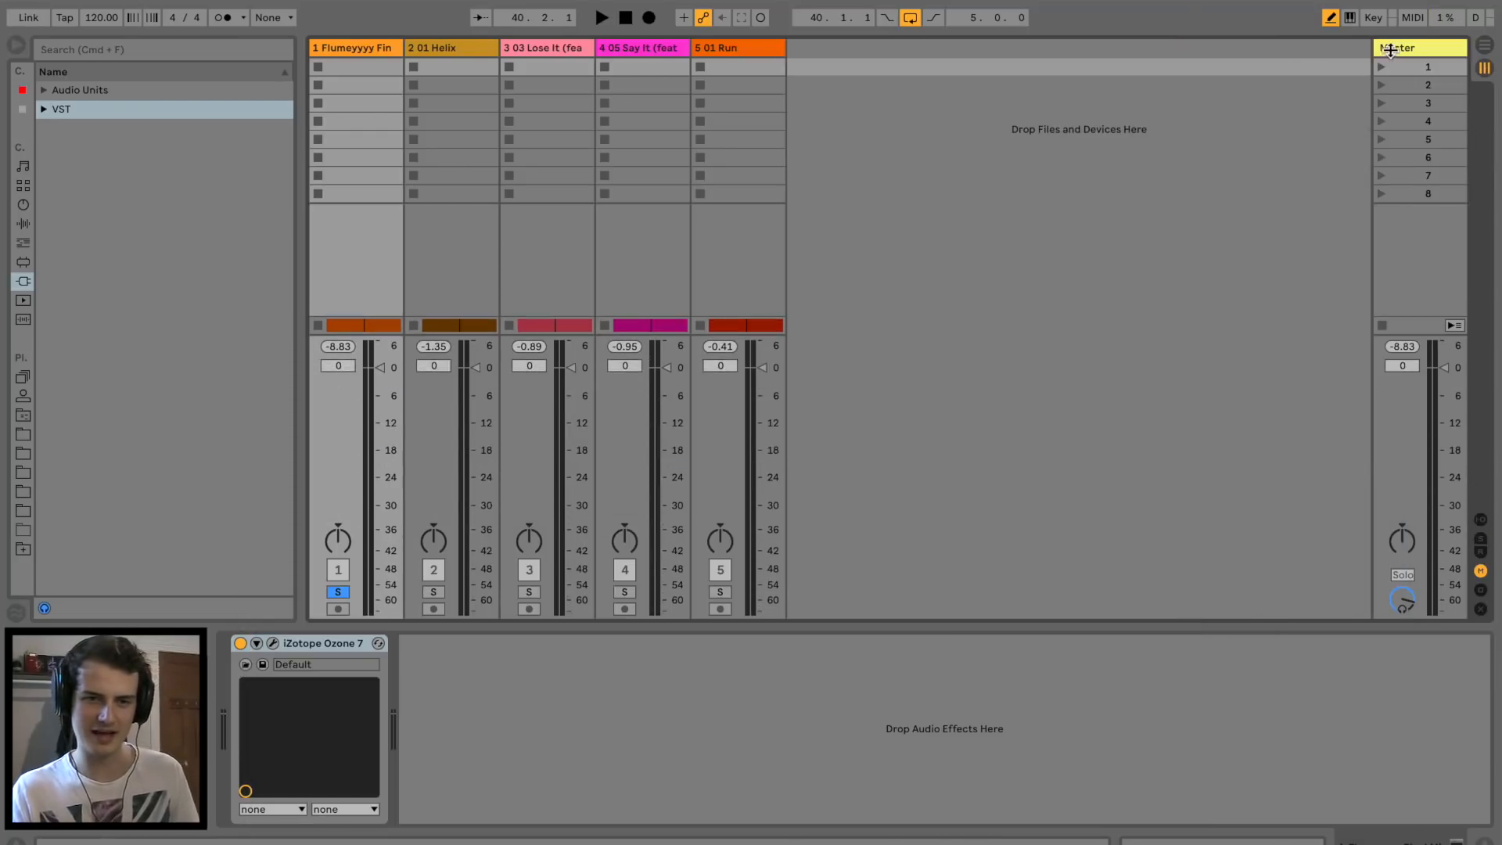
Play the soloed Flumeyyyy loop and examine its peak level on the Master meter.
key("space")
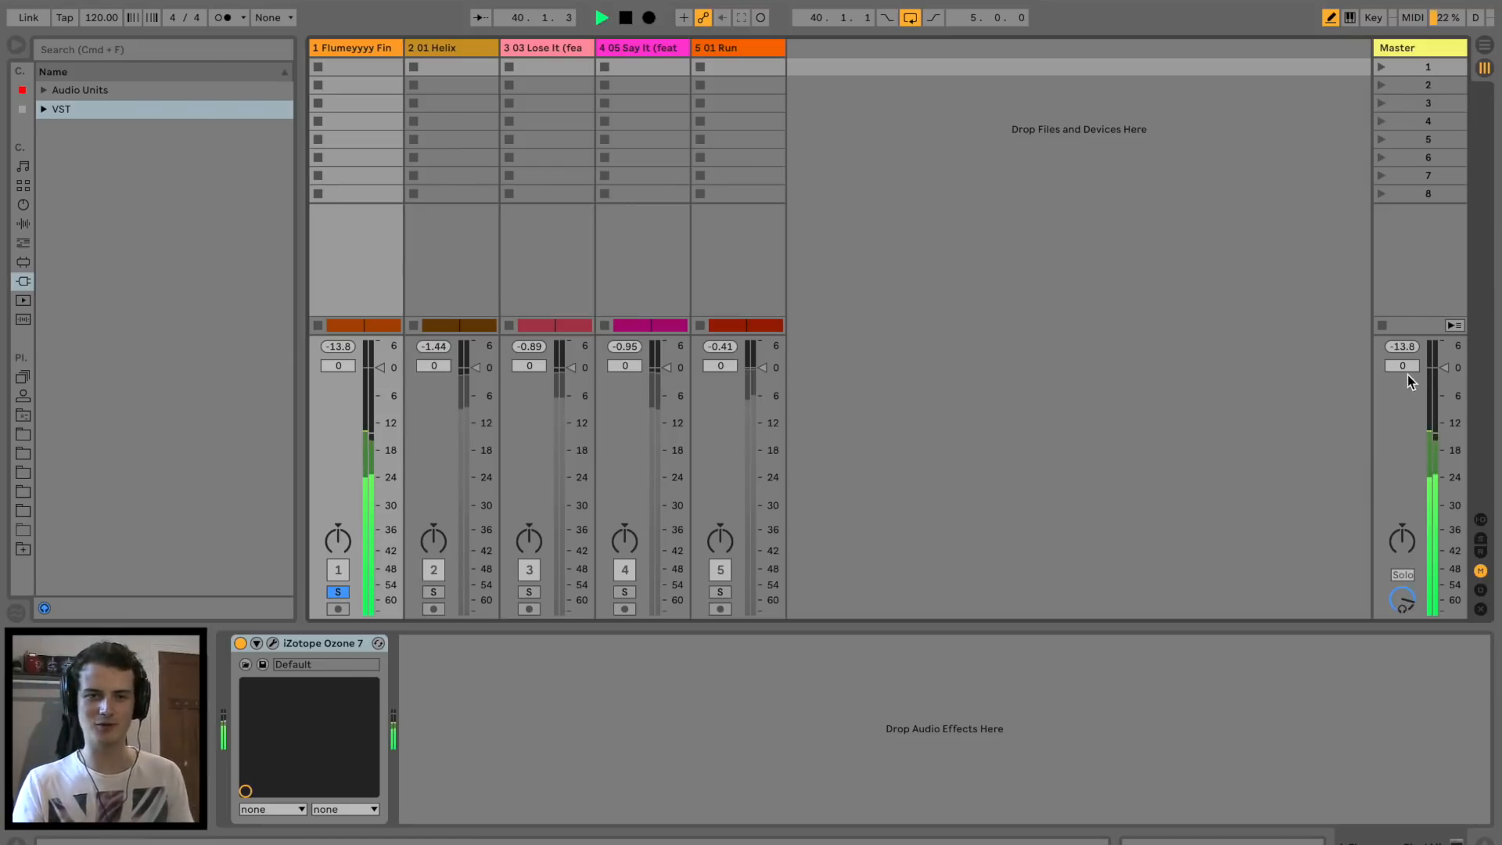
key("space")
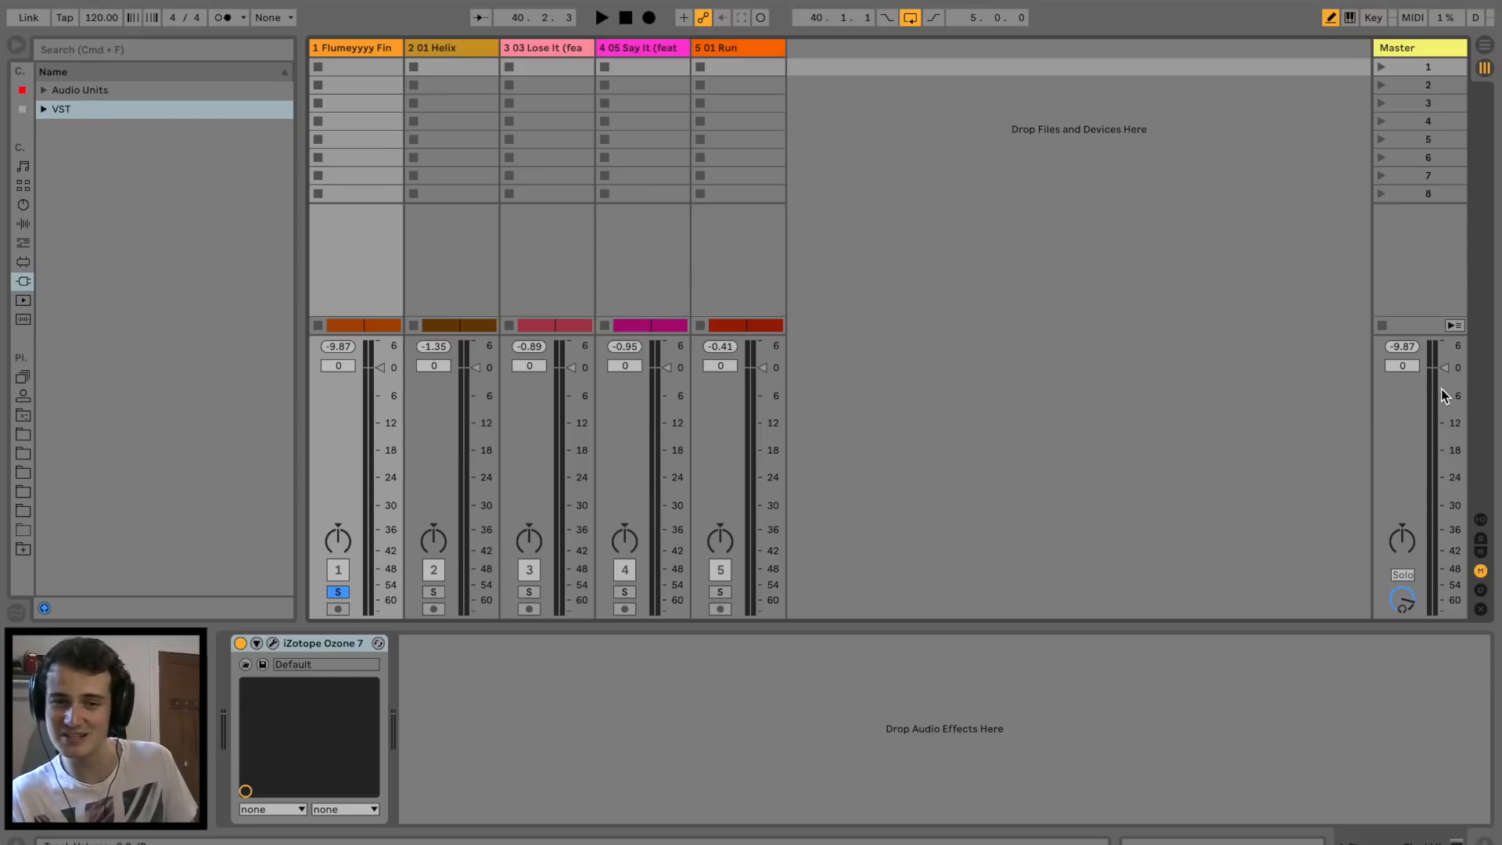
key("space")
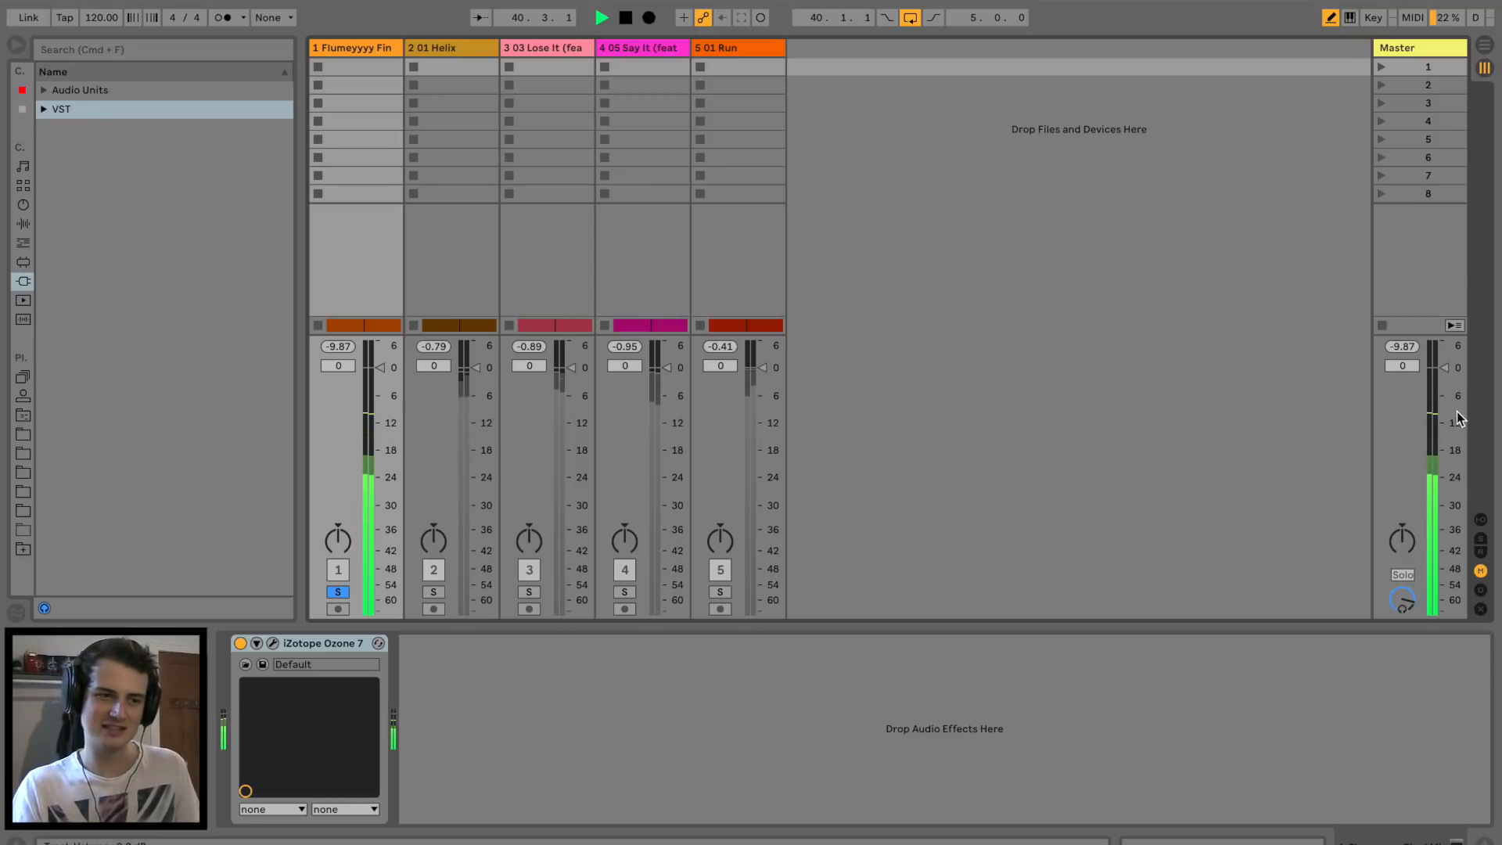
Solo the reference tracks 01 Helix, 03 Lose It, 05 Say It and 01 Run in turn and compare their peak levels.
left_click(433, 592)
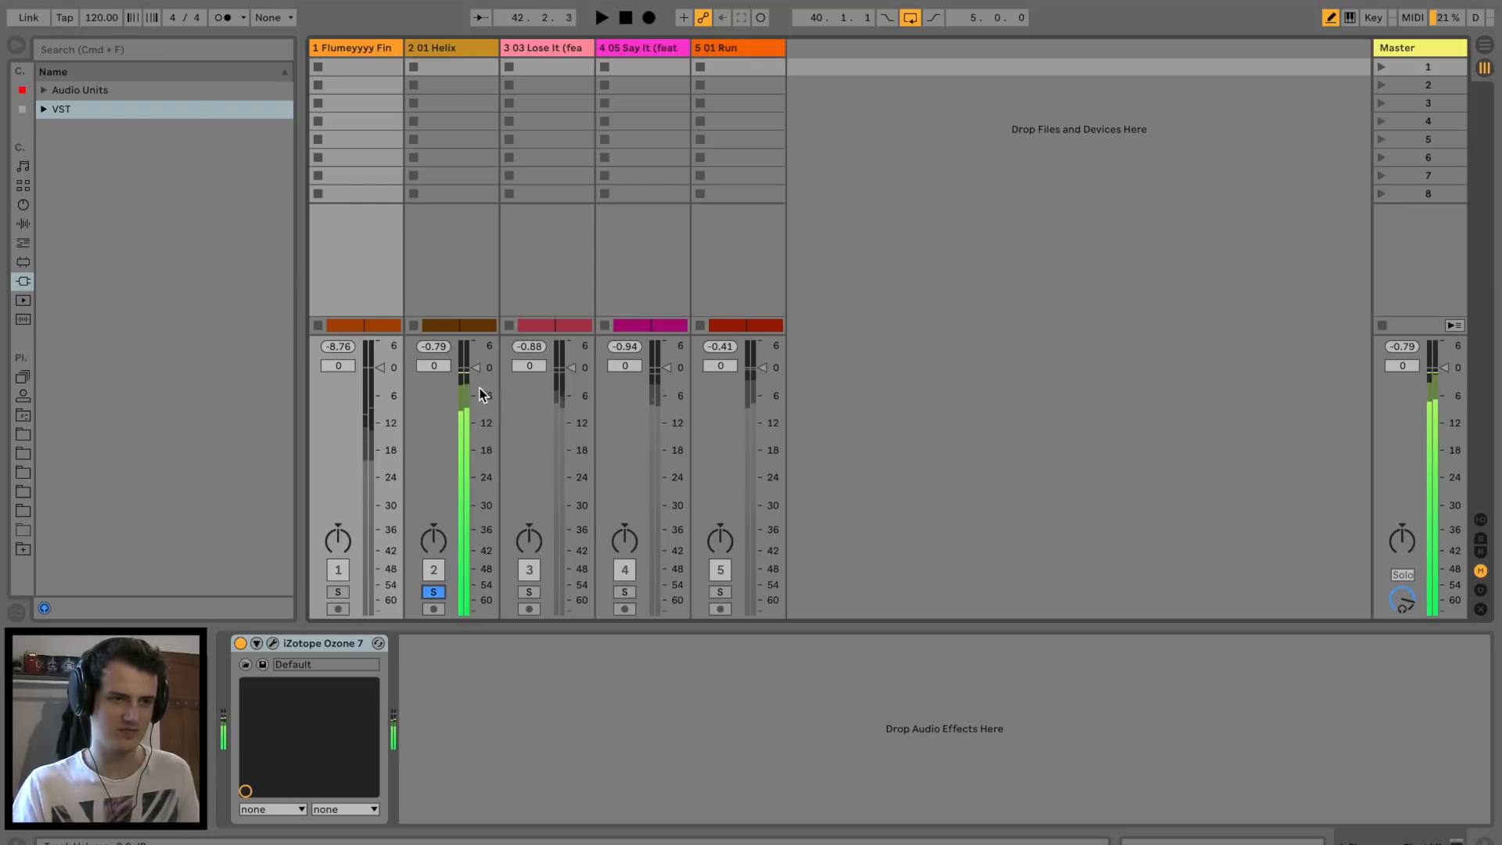
key("space")
left_click(530, 593)
key("space")
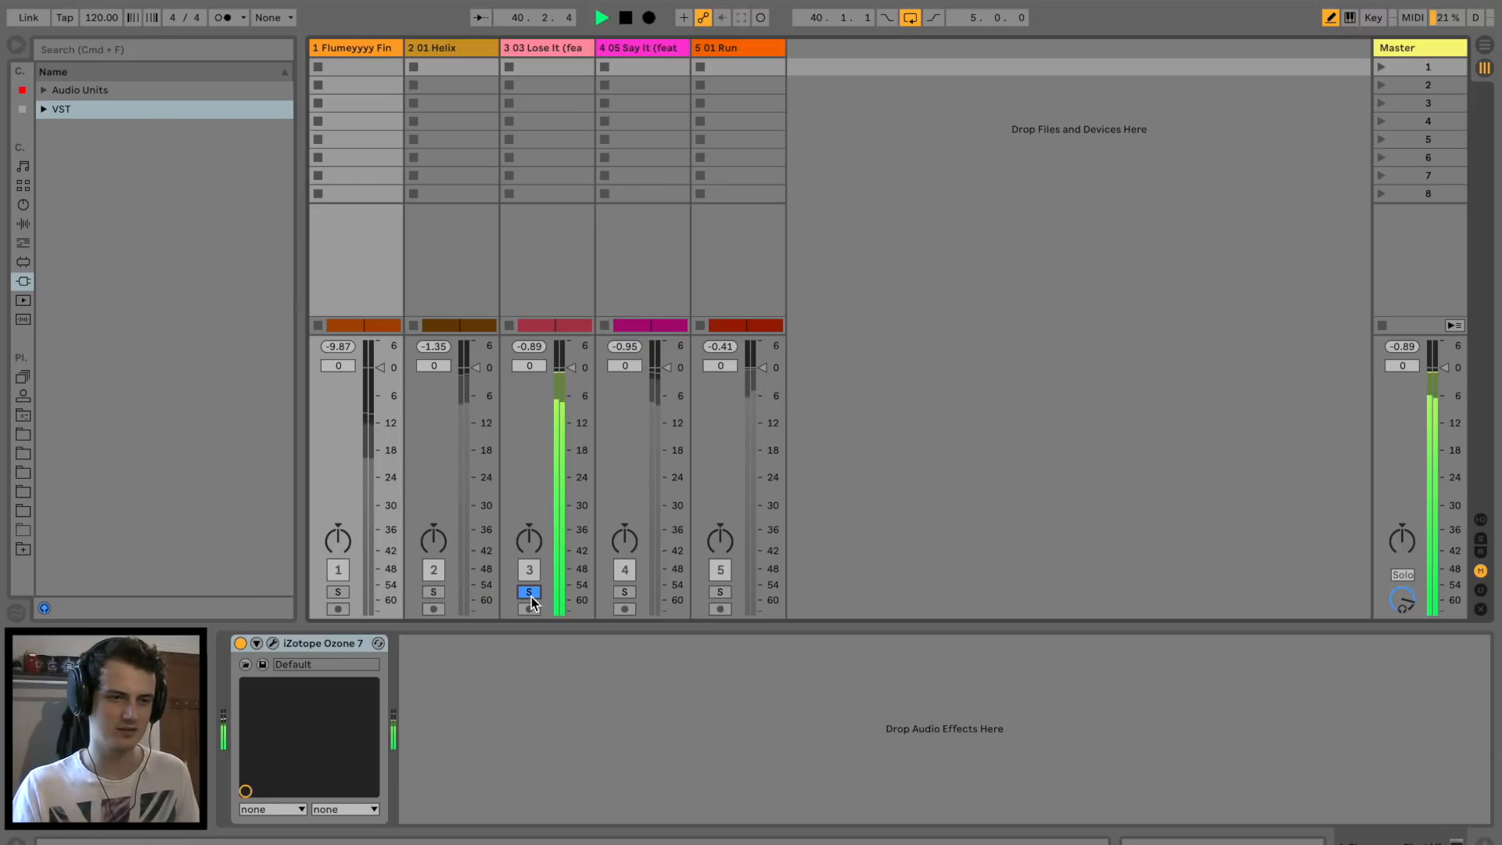
key("space")
left_click(625, 593)
key("space")
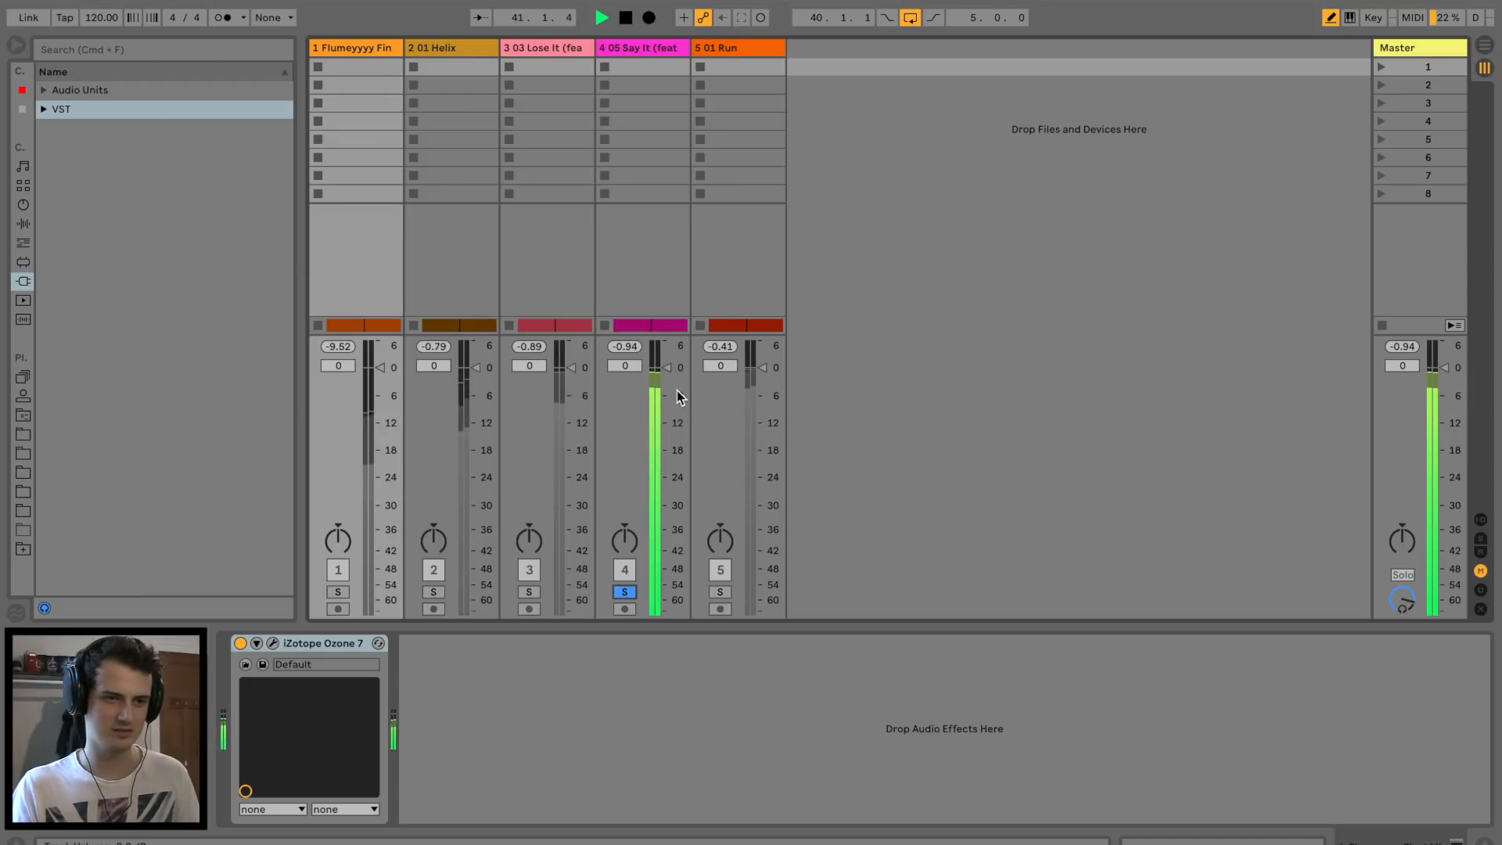
key("space")
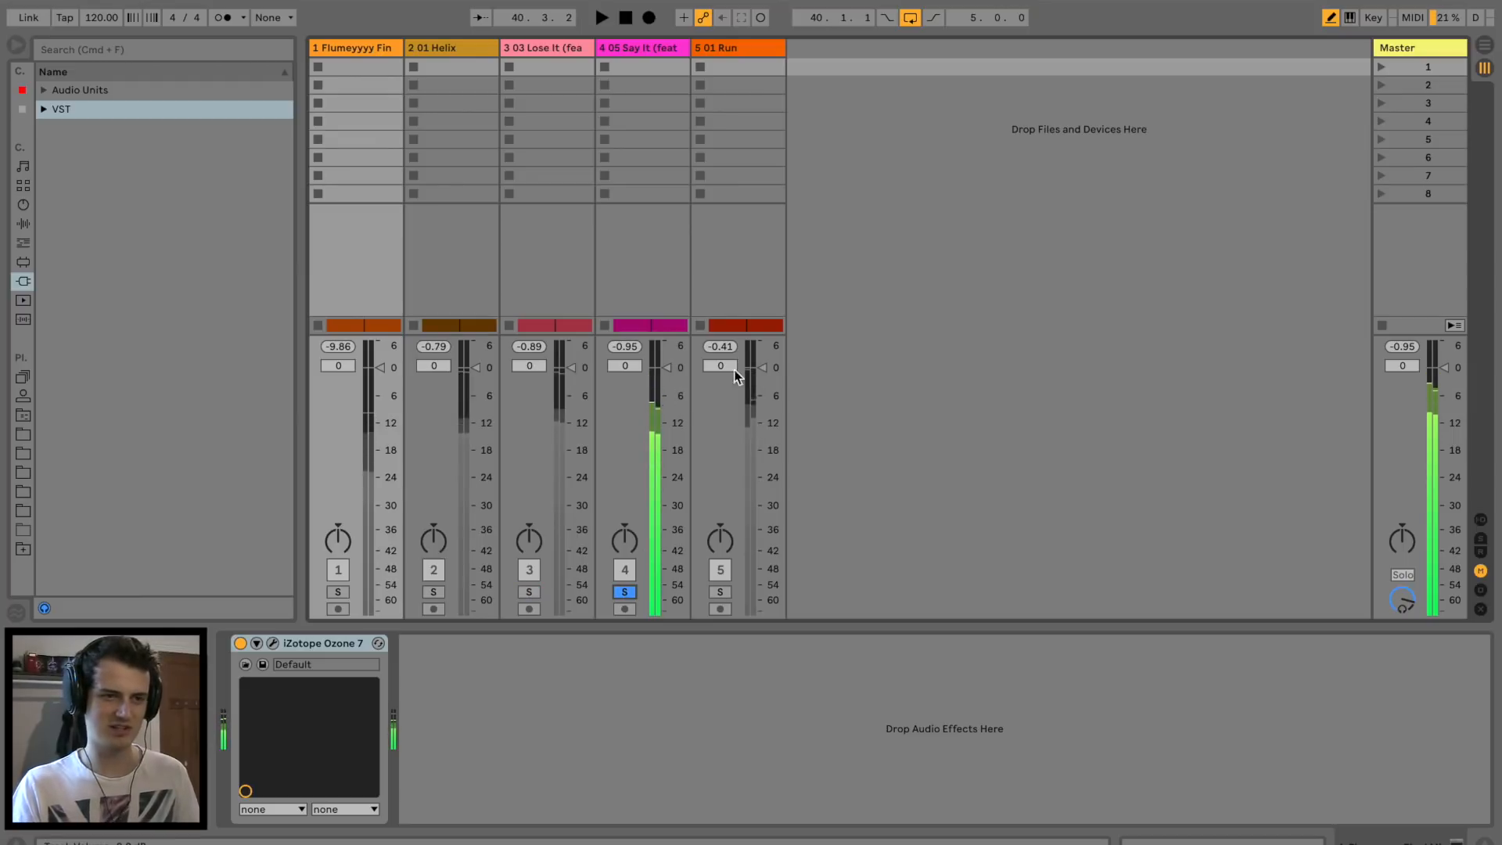
left_click(720, 593)
key("space")
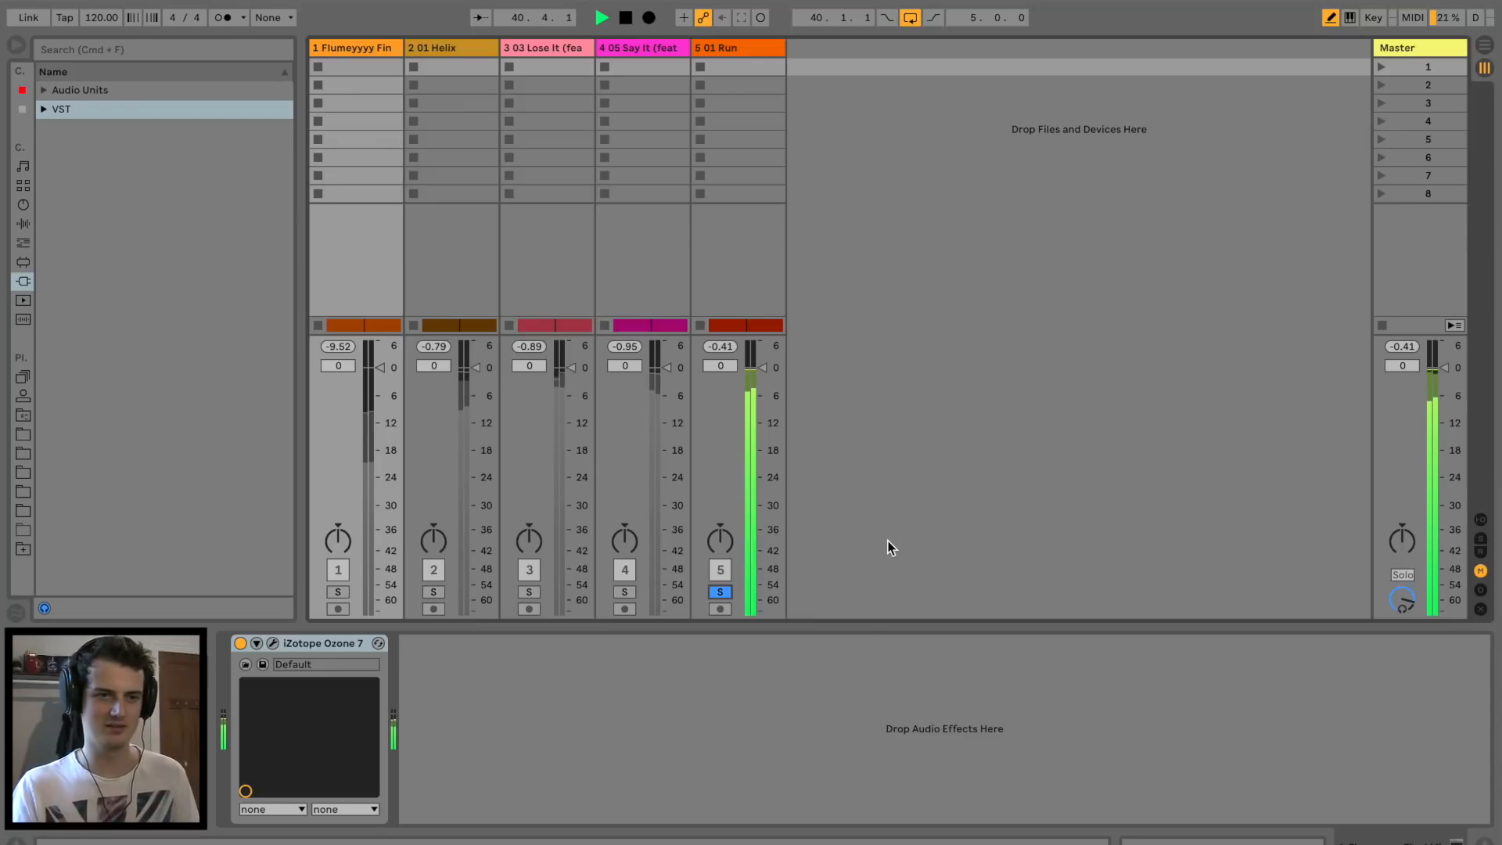
key("space")
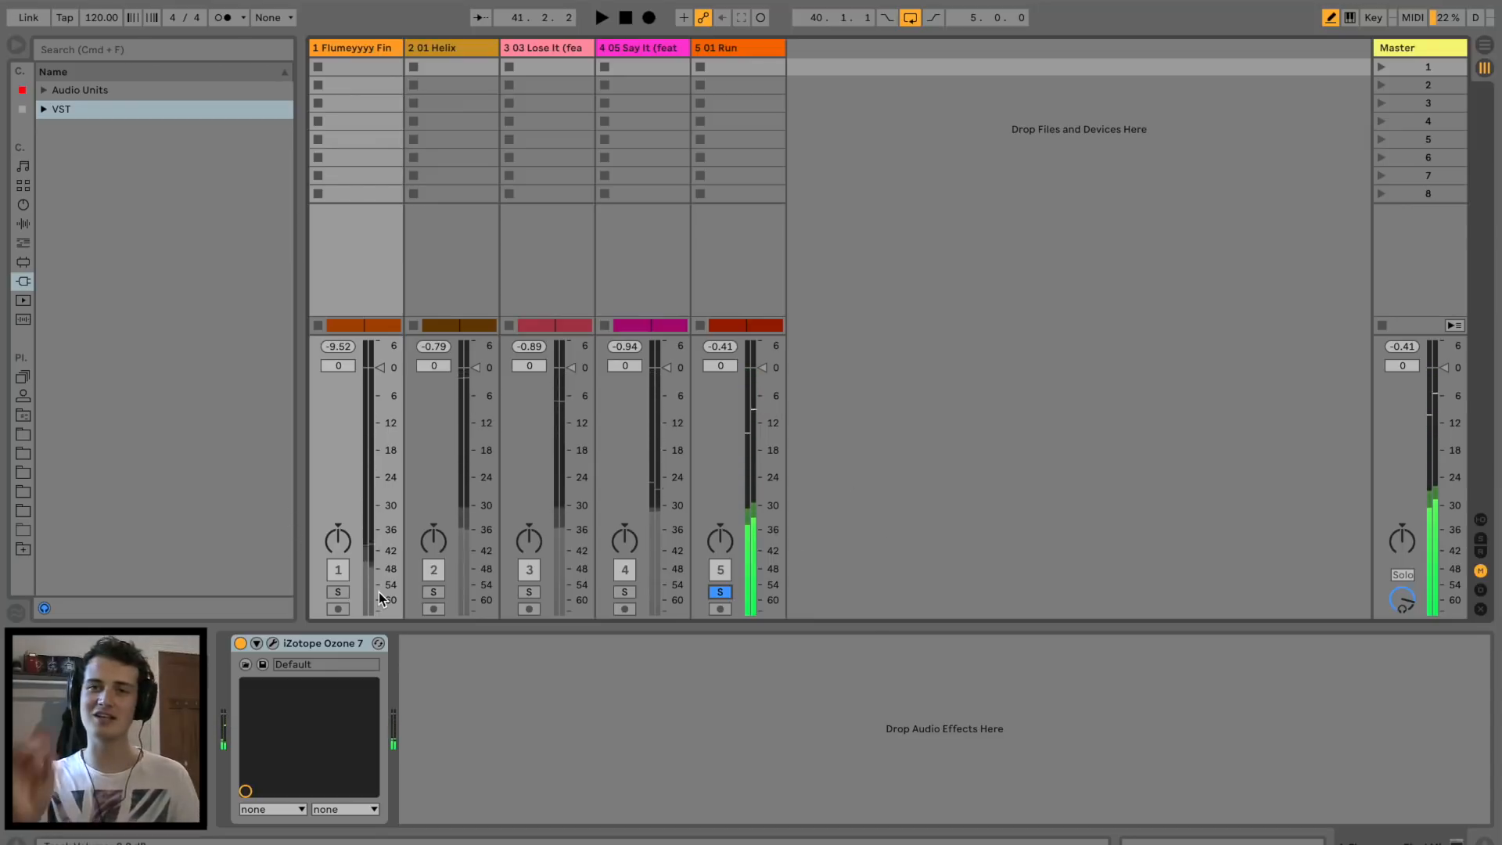
Solo the Flumeyyyy track again, reopen its Ozone 7 window and move it clear of the Master meter during playback.
left_click(338, 592)
key("space")
key("space")
left_click(273, 643)
key("space")
left_click_drag(842, 233, 817, 64)
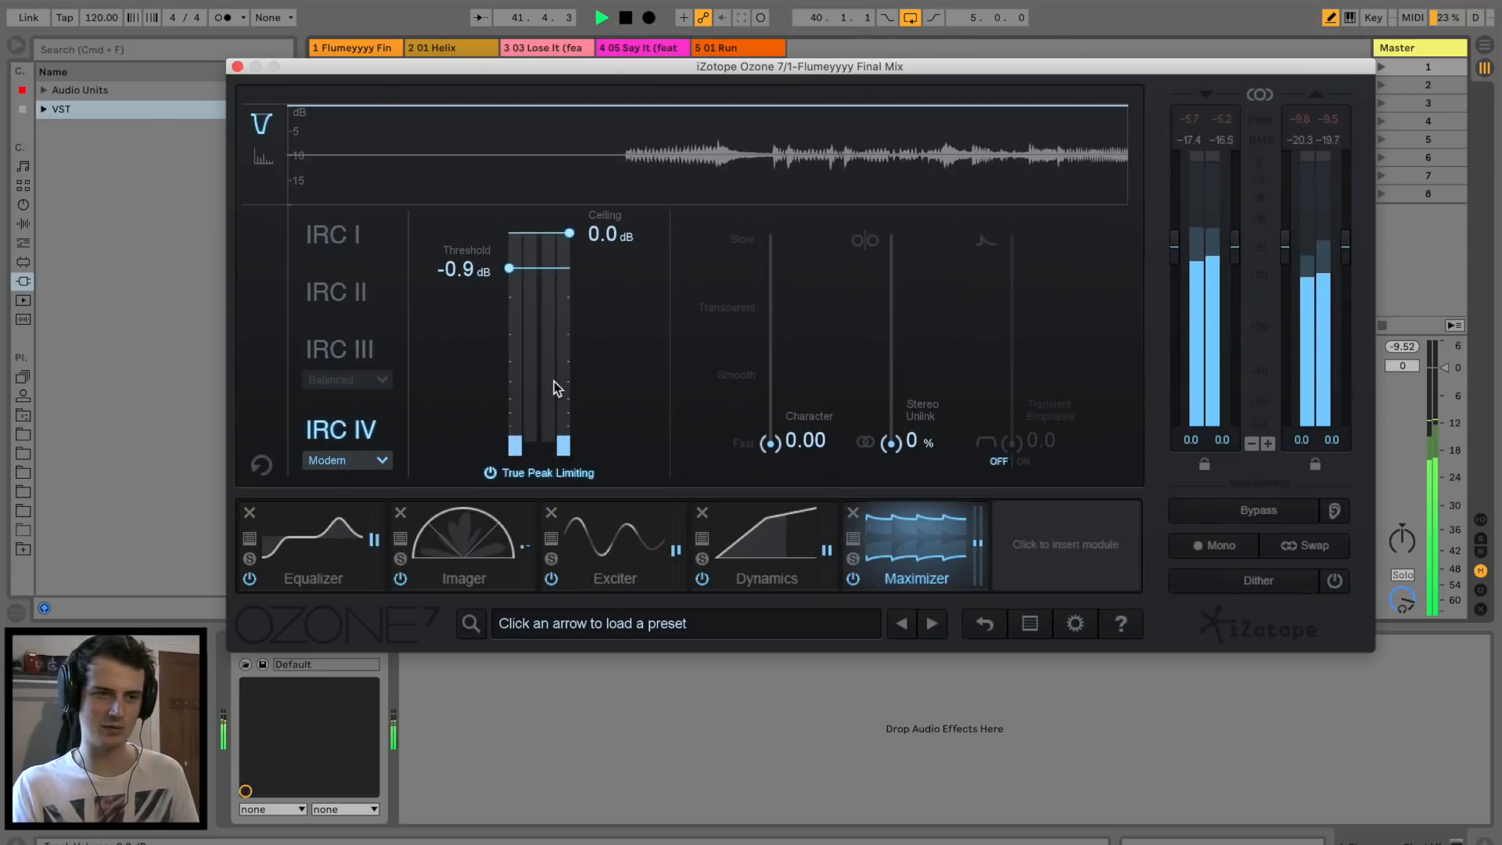
Lower the Maximizer threshold to -15.9 dB against the output meters while playing the loop.
left_click_drag(509, 268, 515, 437)
key("space")
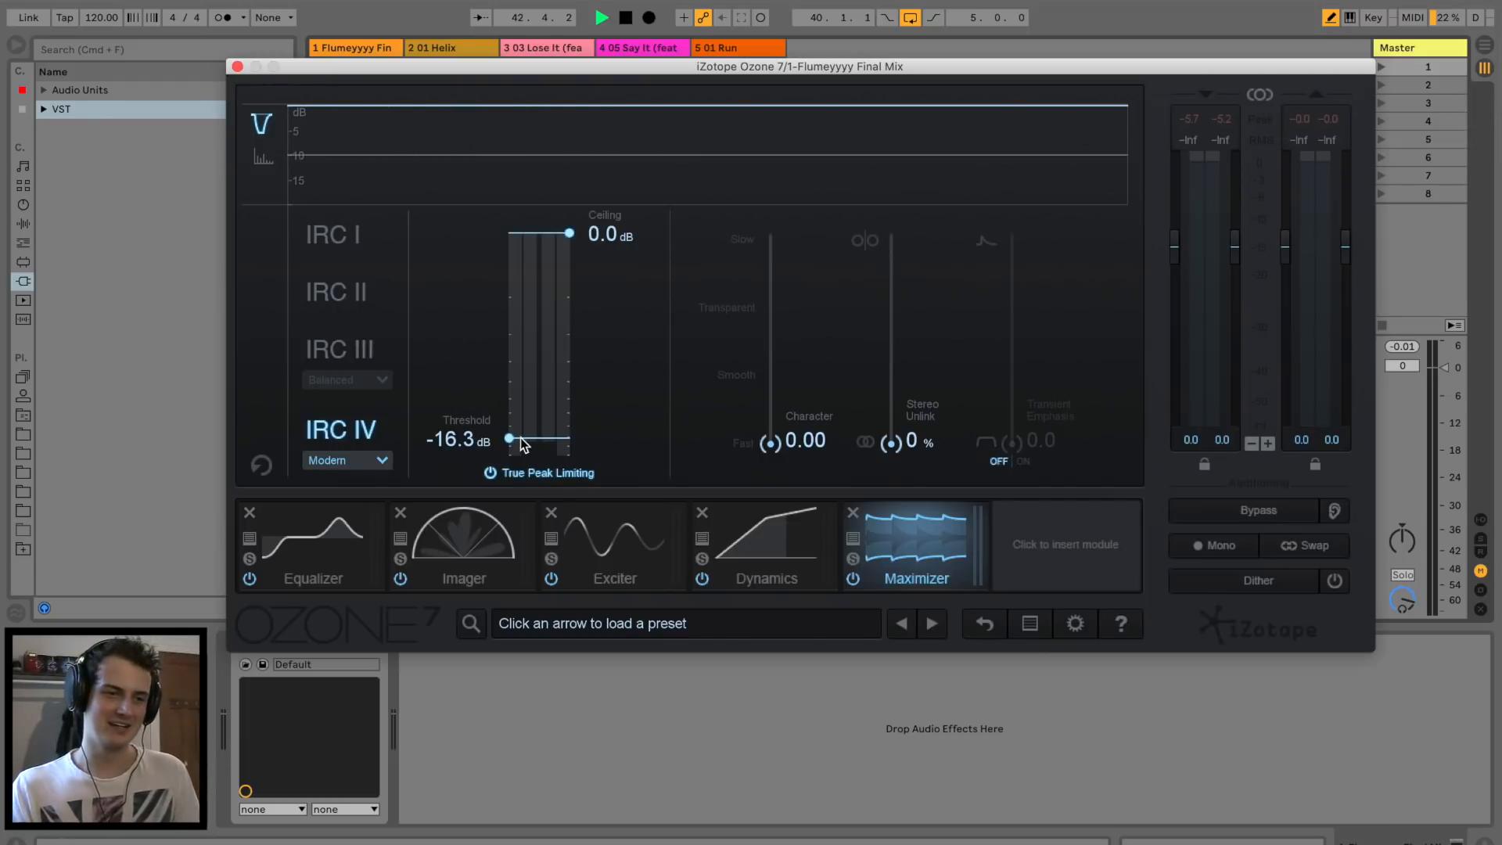
key("space")
key("space")
left_click_drag(521, 438, 523, 441)
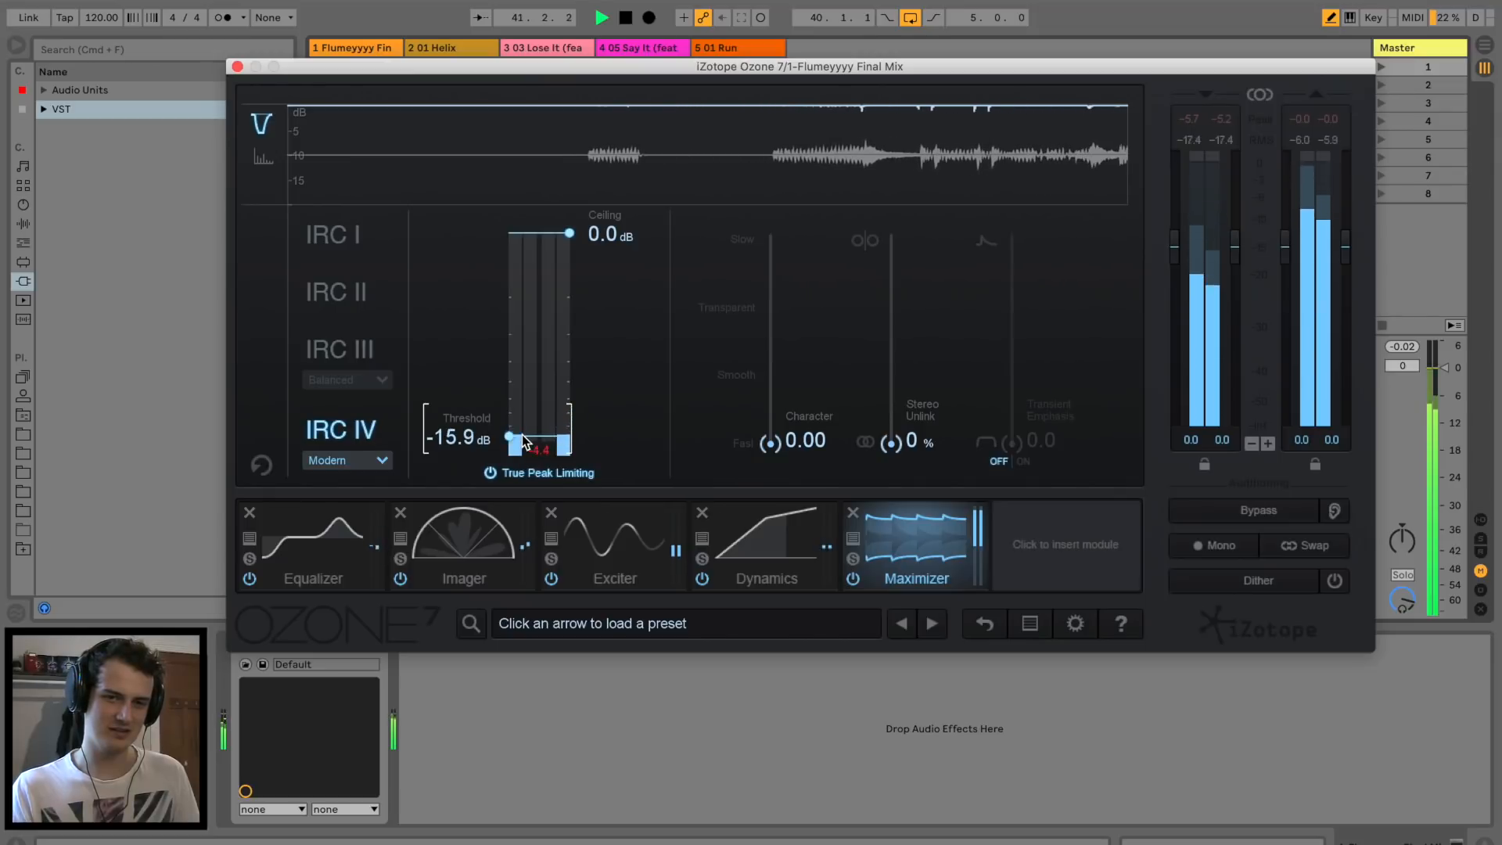
key("space")
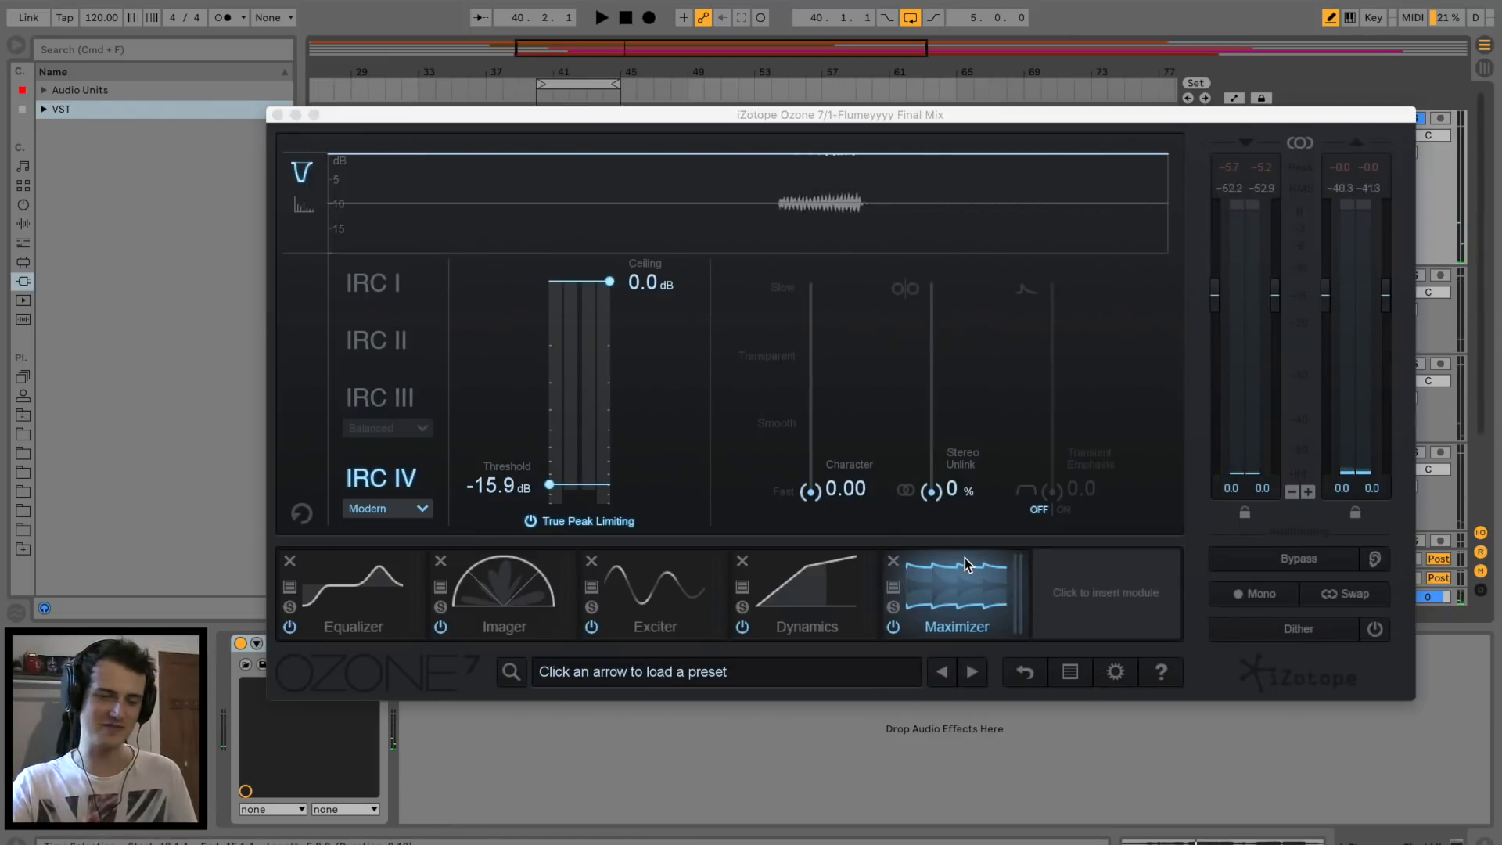
Show Ozone's Dynamics module, close the window, and play the soloed 01 Helix reference looped from 38.2.1 for 1.3.0.
left_click(847, 588)
left_click_drag(829, 115, 852, 338)
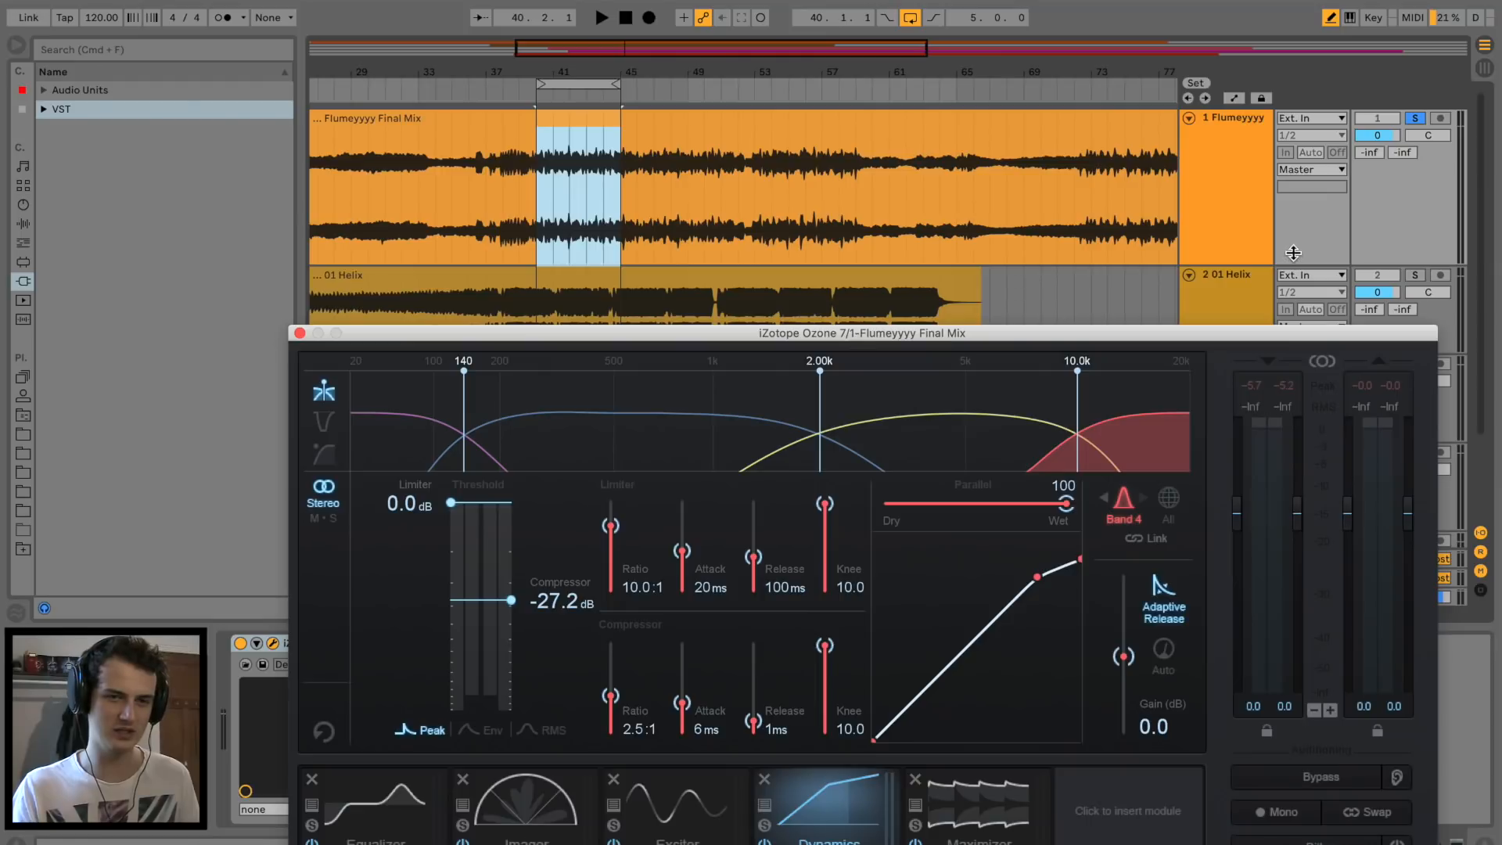
left_click(300, 332)
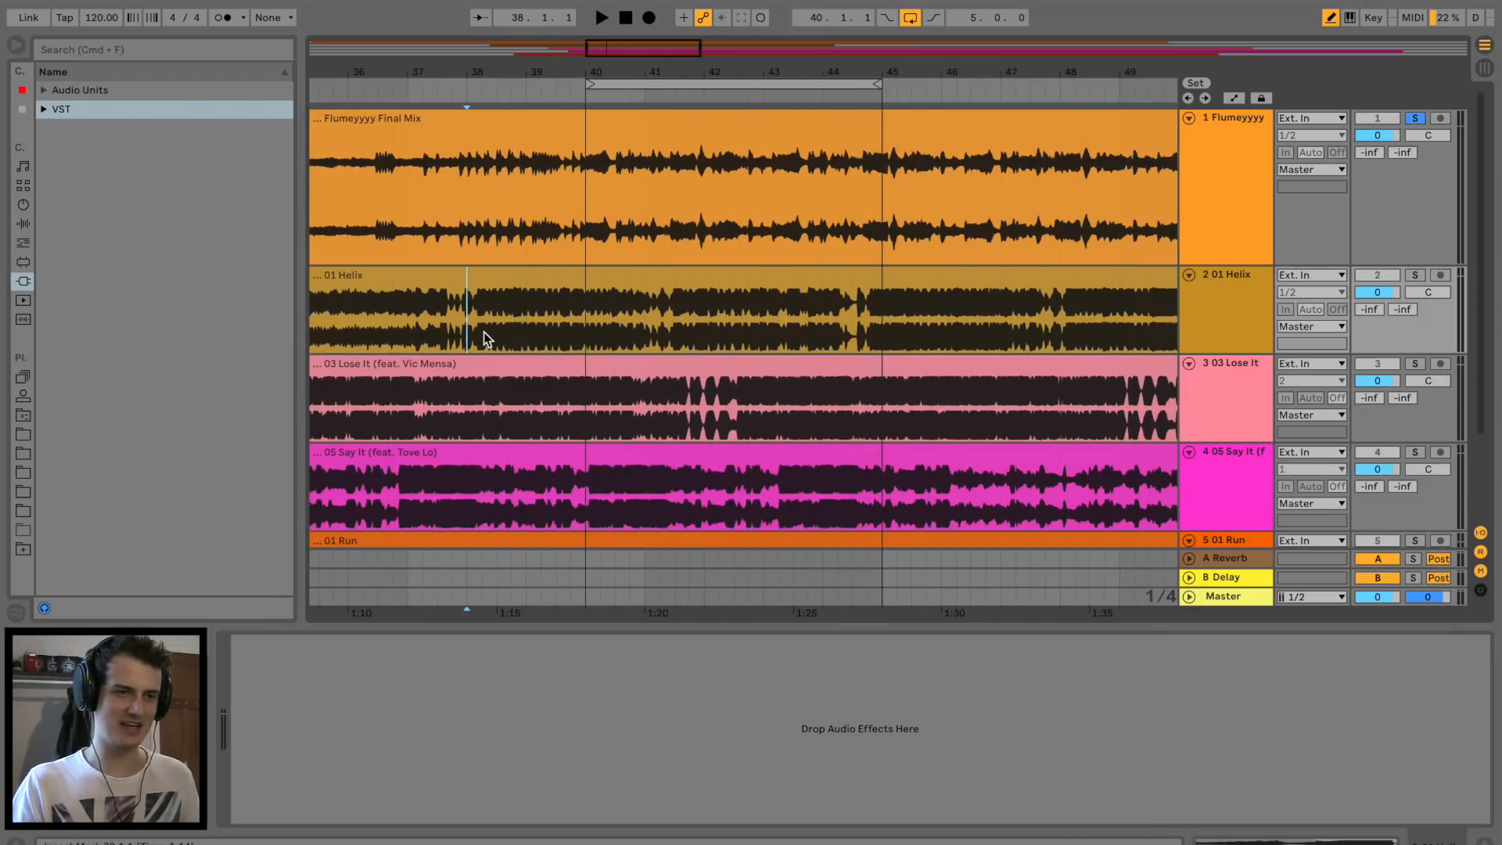
key("super+l")
key("space")
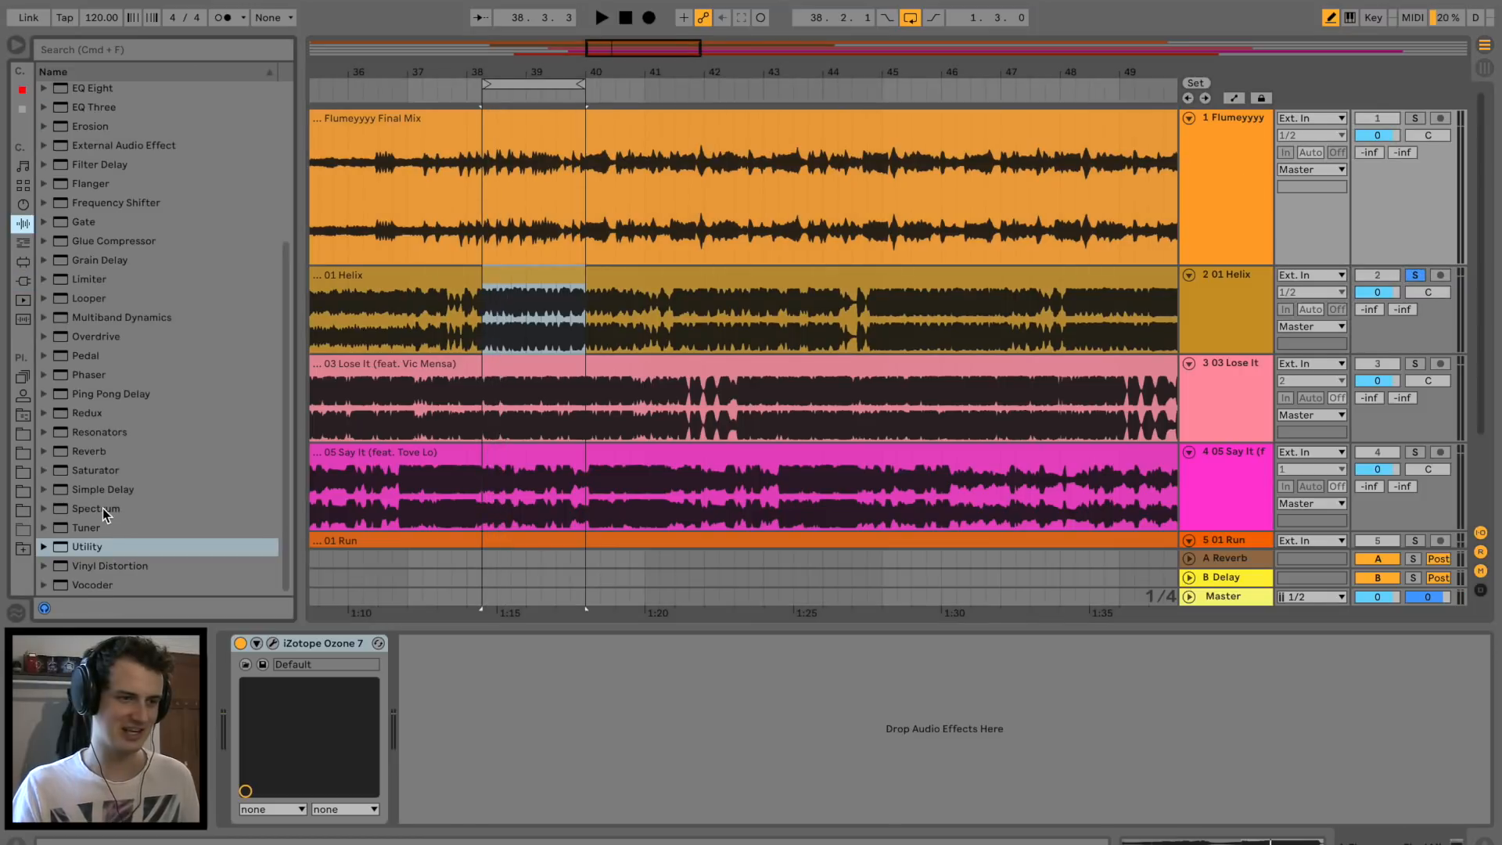
Add a Spectrum analyser to the Master track, enlarge its graph and examine the soloed Flumeyyyy loop from 40.1.1.
double_click(97, 509)
left_click(624, 643)
key("space")
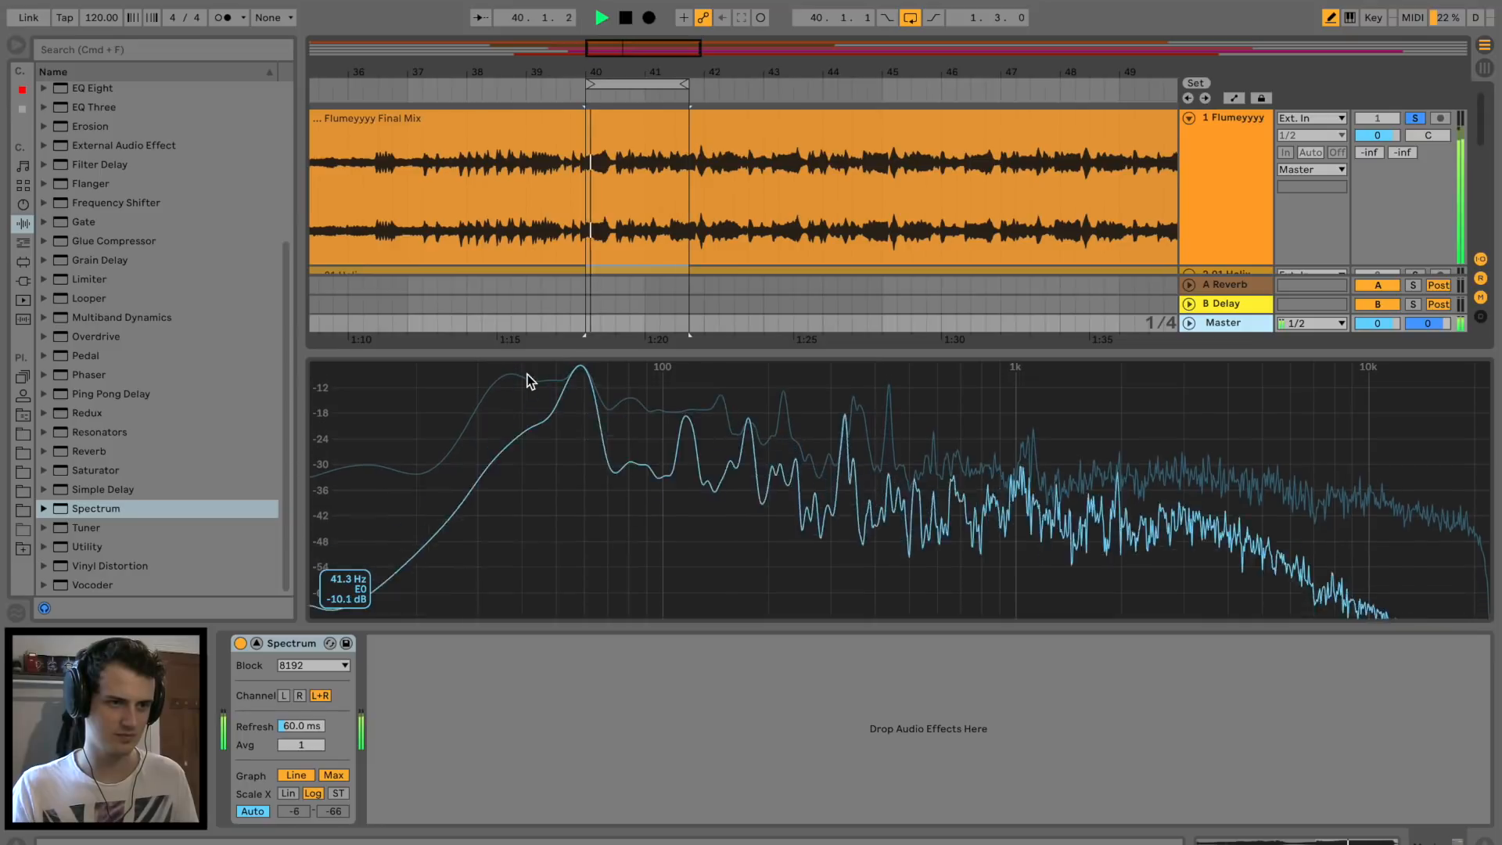
key("space")
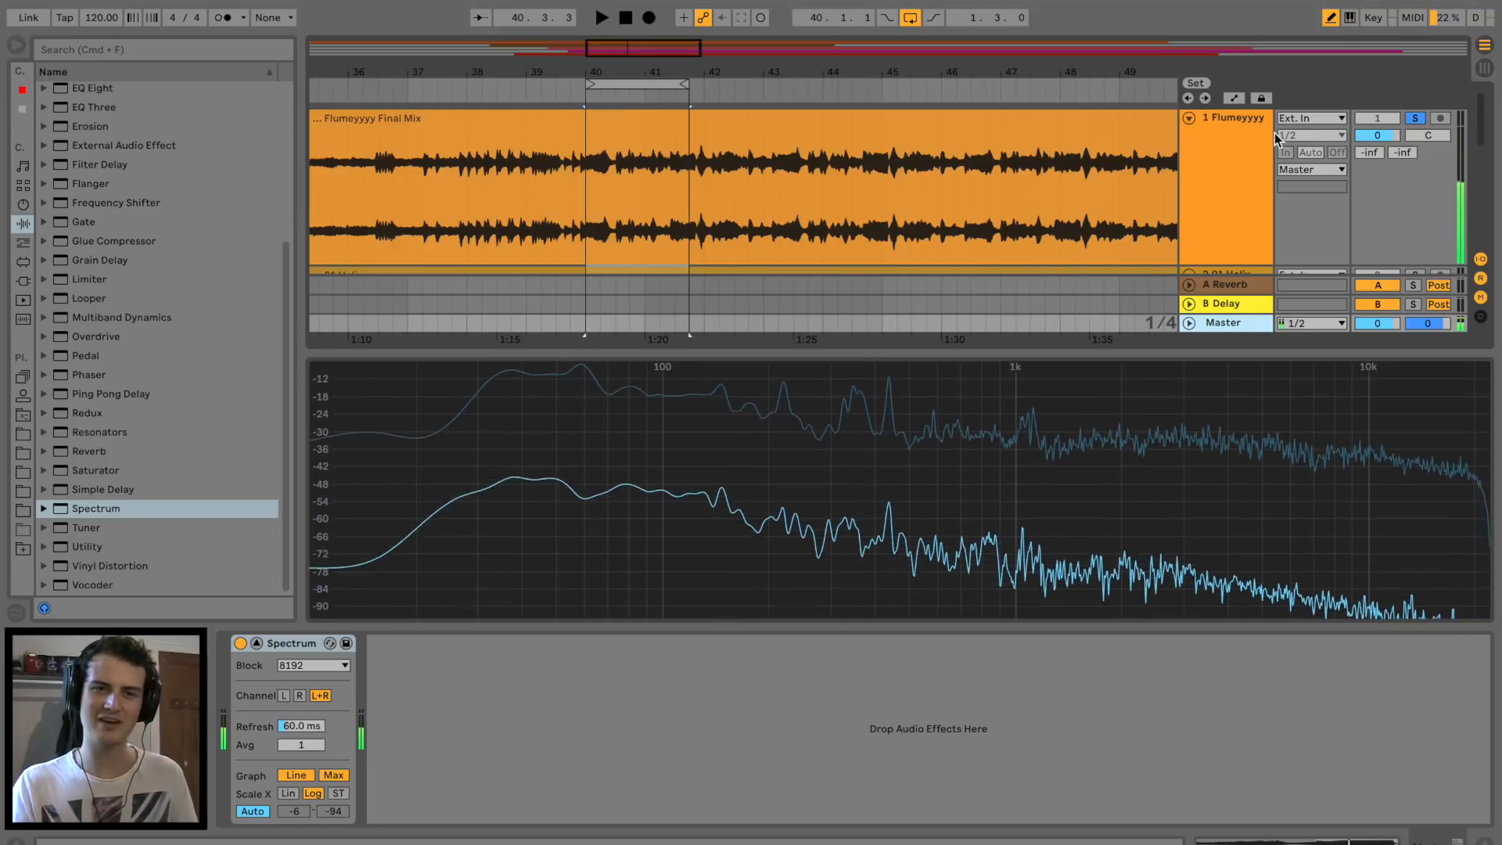
Reopen Ozone's Dynamics on the Flumeyyyy track, set band 1's gain to 1.5 dB and check the Master level in the mixer.
left_click(1224, 145)
left_click_drag(571, 467, 487, 188)
key("space")
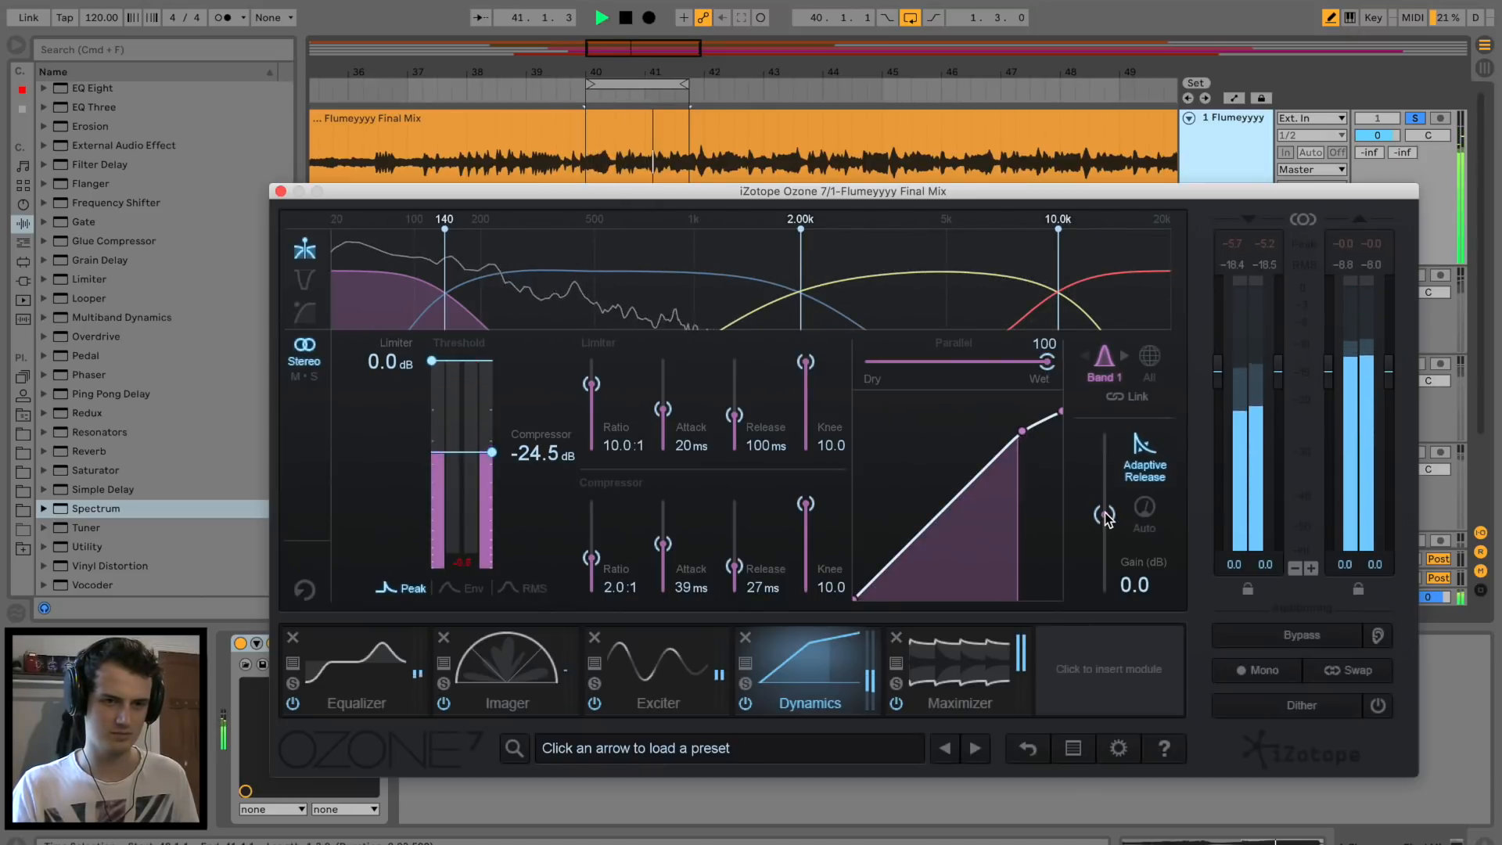
left_click_drag(1106, 513, 1107, 502)
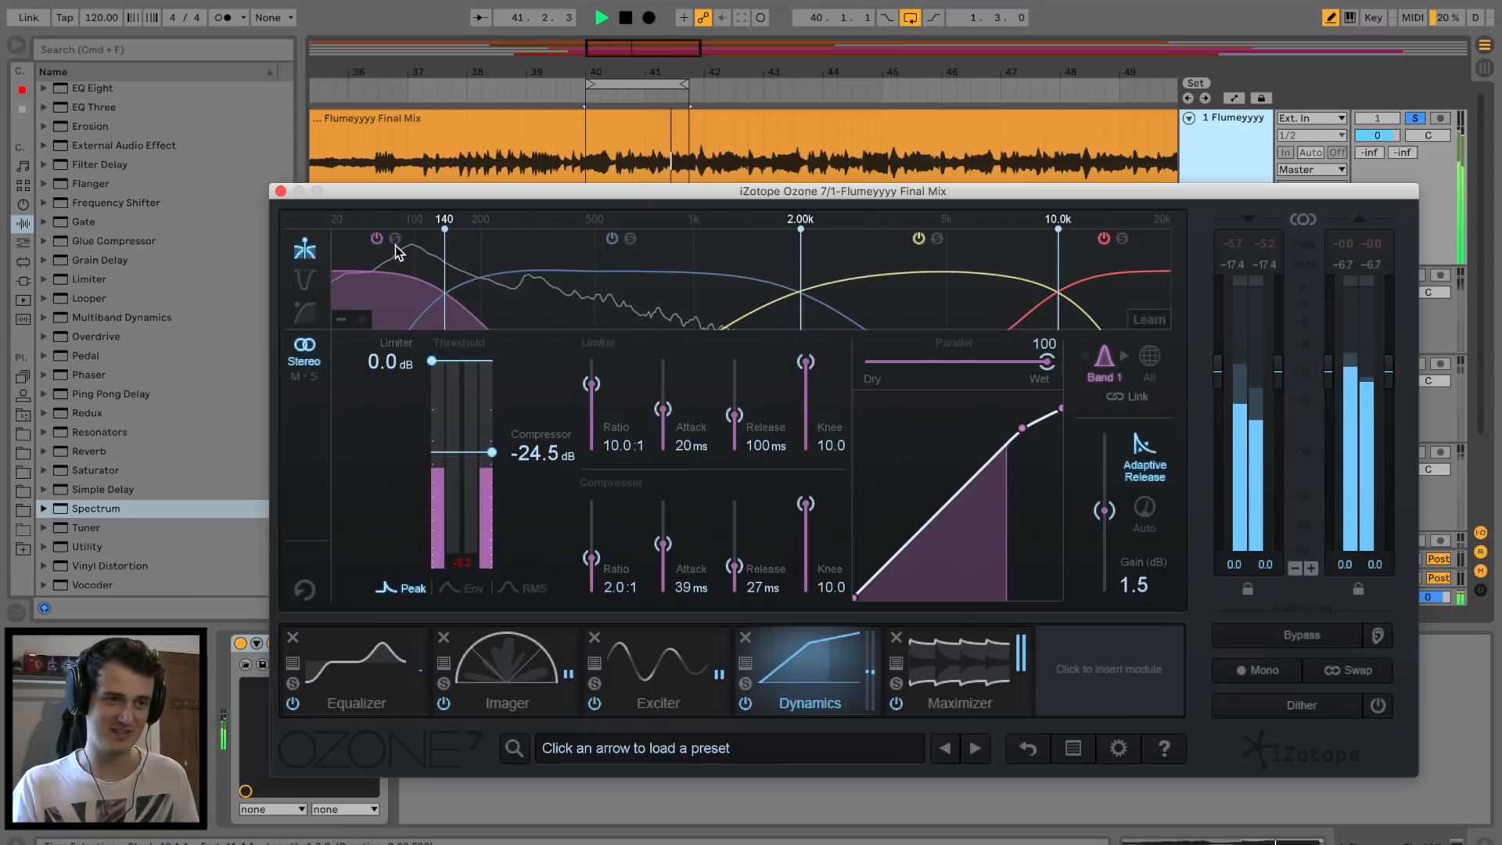
left_click(1484, 45)
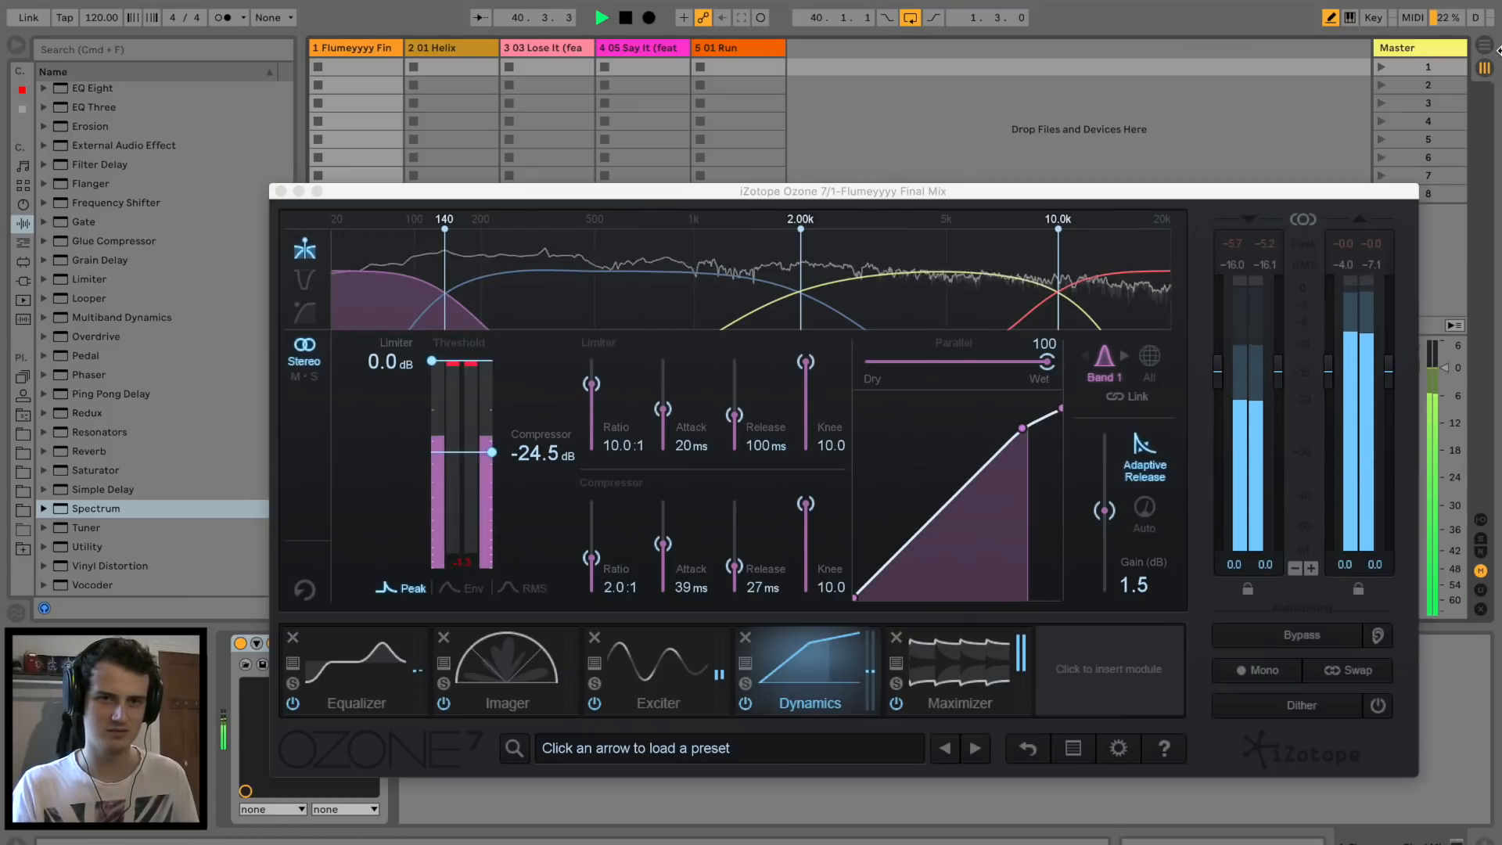
key("Tab")
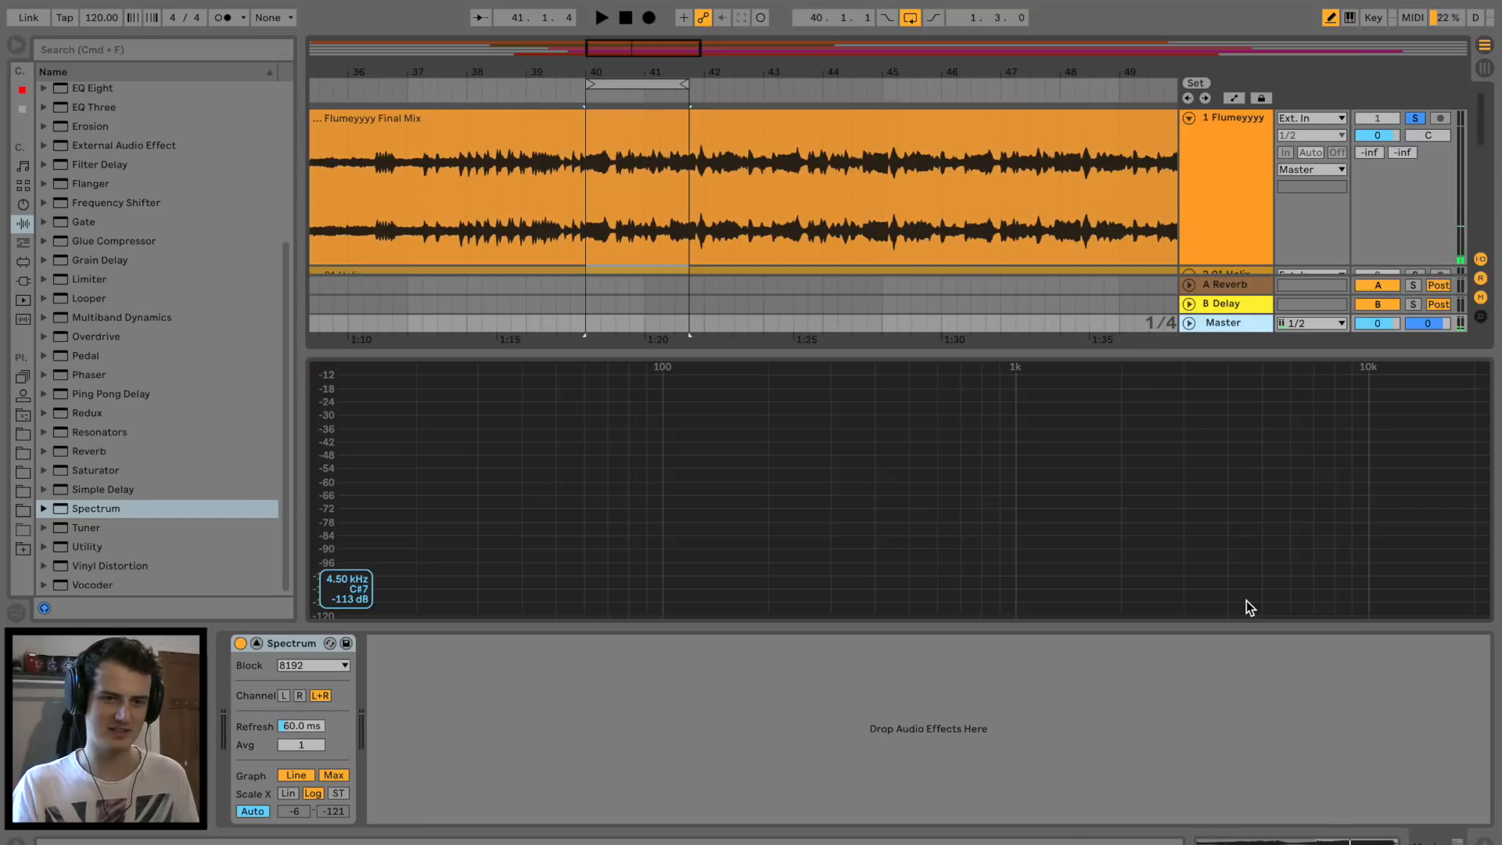
Set band 1's Dynamics gain to 0.8 dB while the loop plays, and move the Ozone window down off the tracks.
key("space")
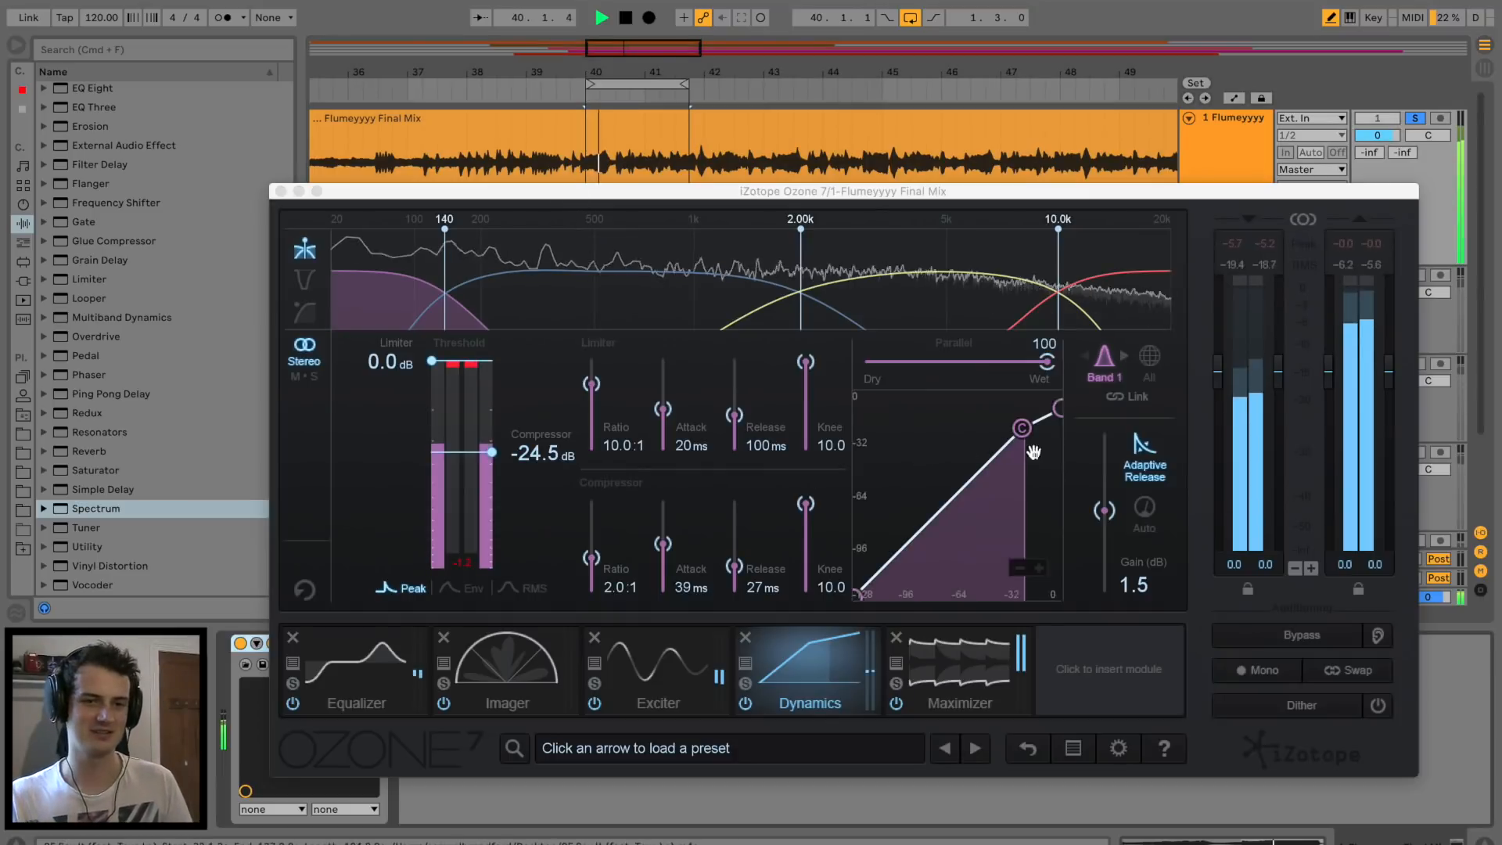
left_click_drag(1104, 508, 1105, 510)
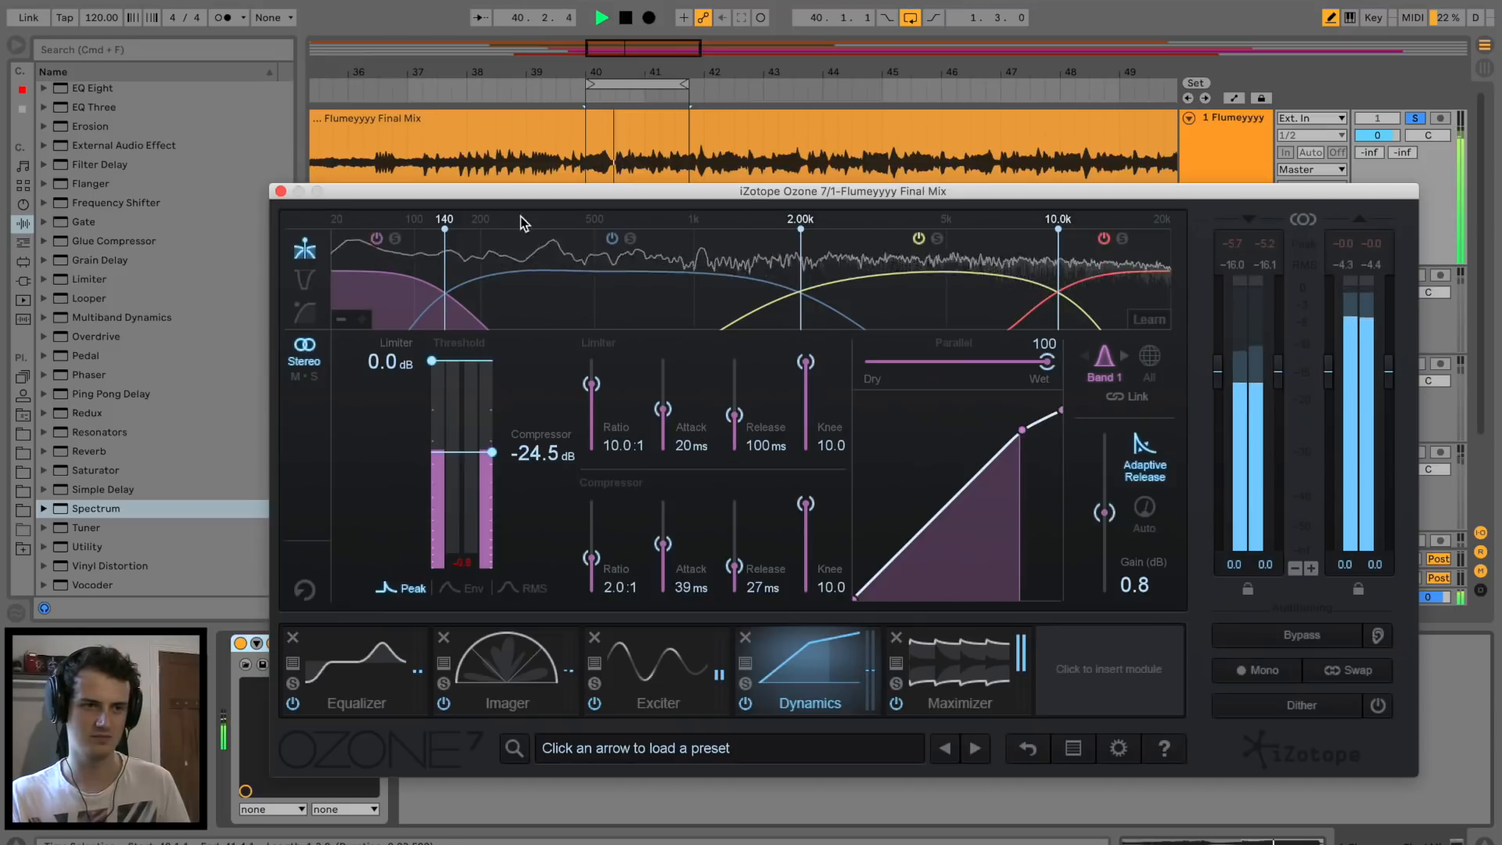
left_click_drag(547, 190, 540, 314)
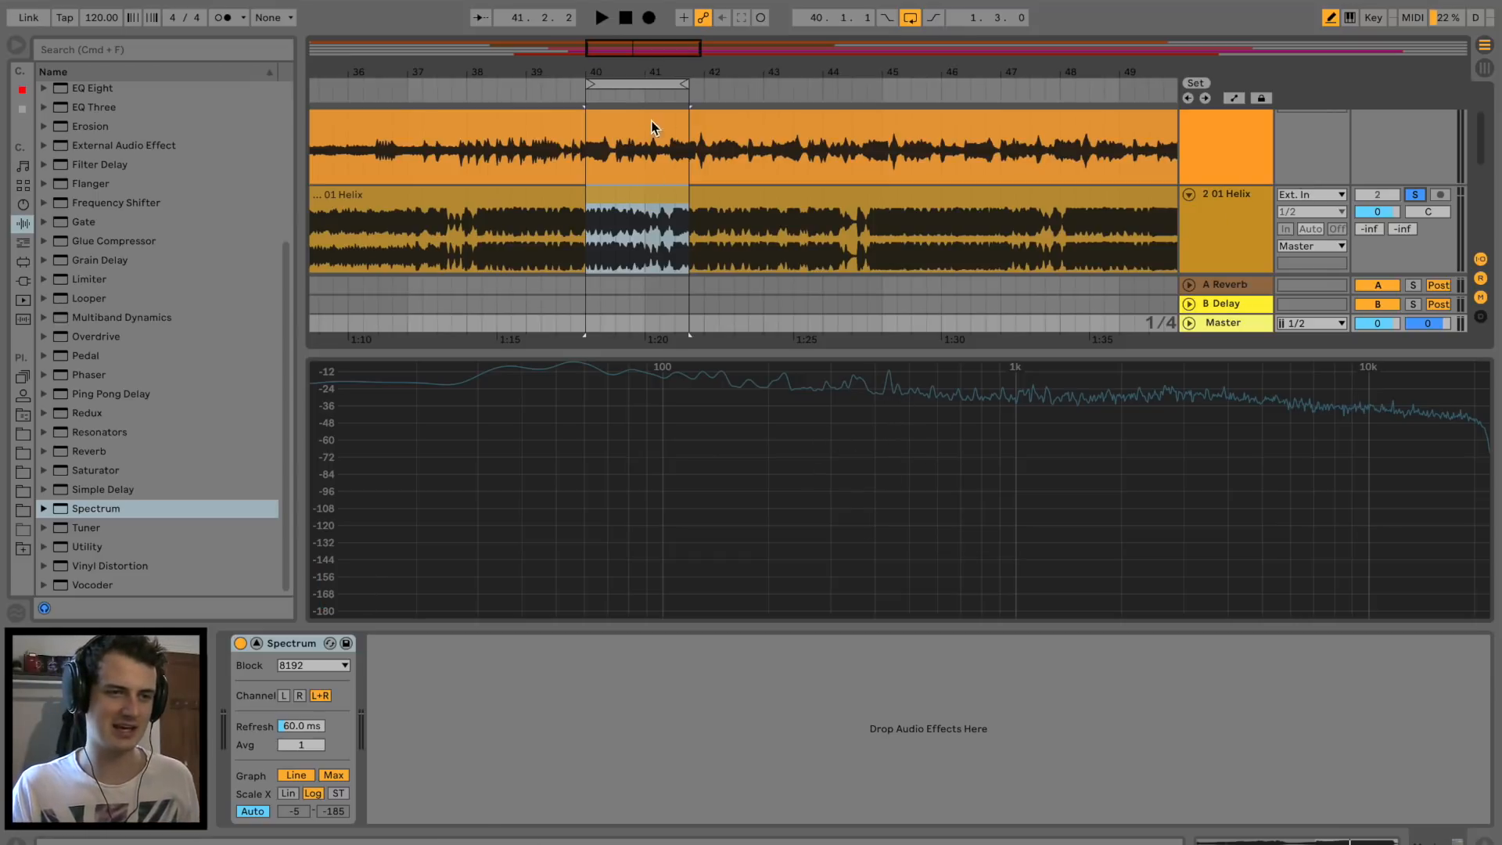
Play the loop with 03 Lose It soloed and again with Flumeyyyy soloed, comparing their curves in the Master Spectrum.
scroll(744, 247, "down", 2)
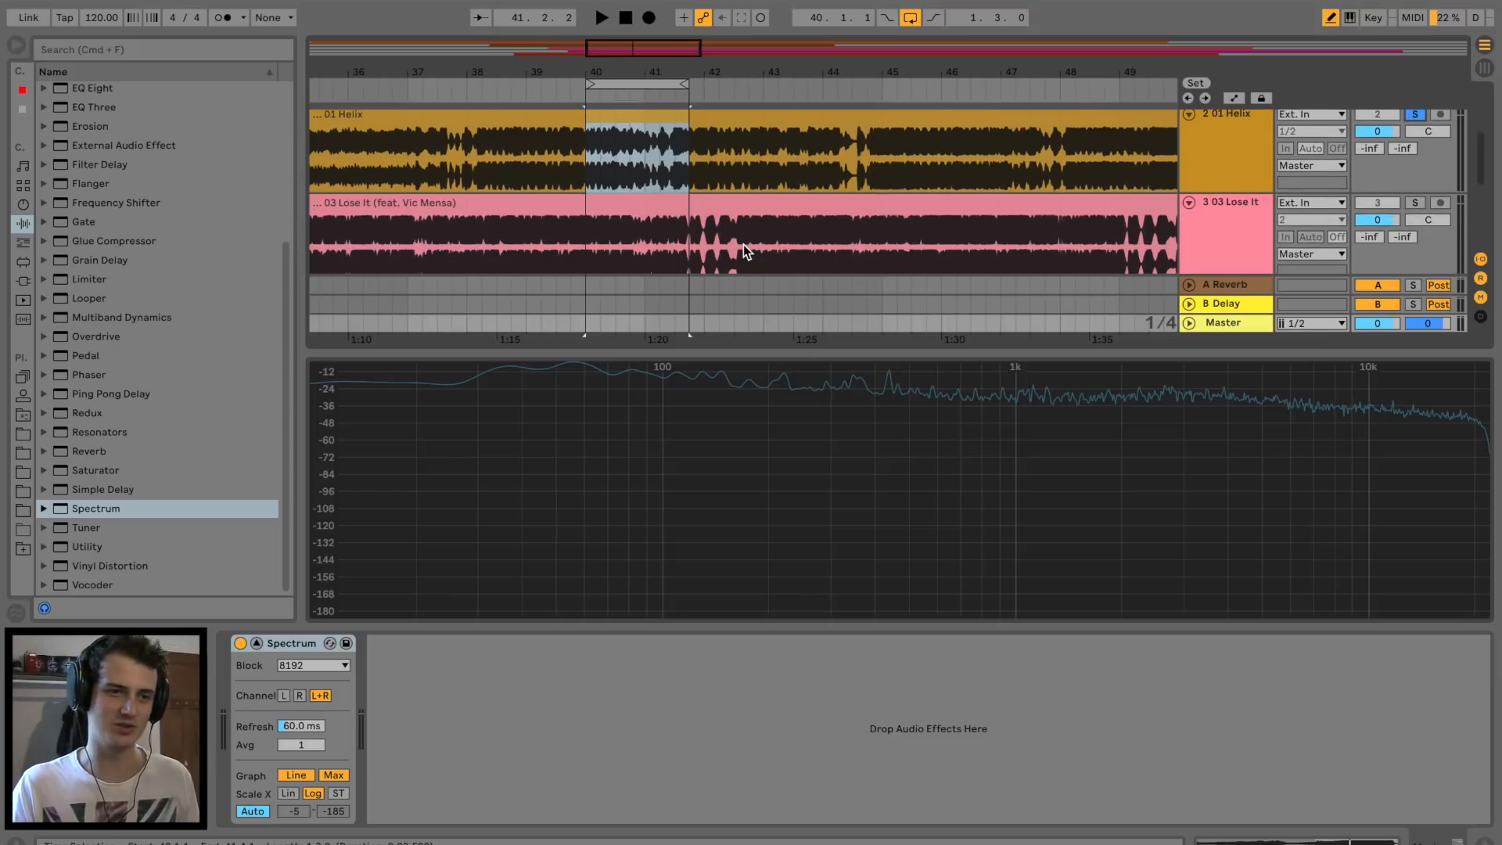
key("space")
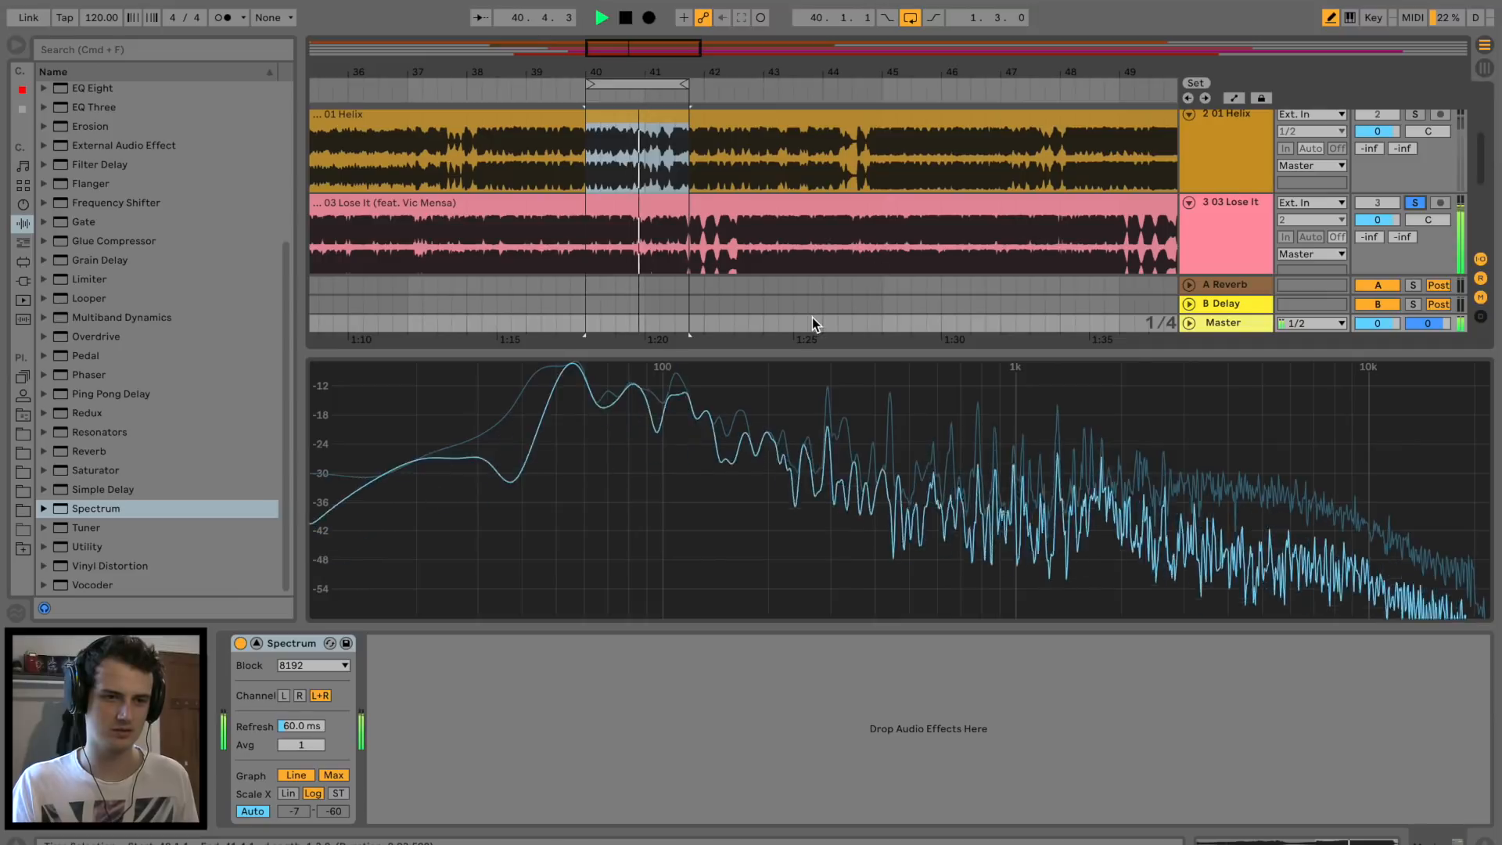
scroll(1276, 182, "up", 3)
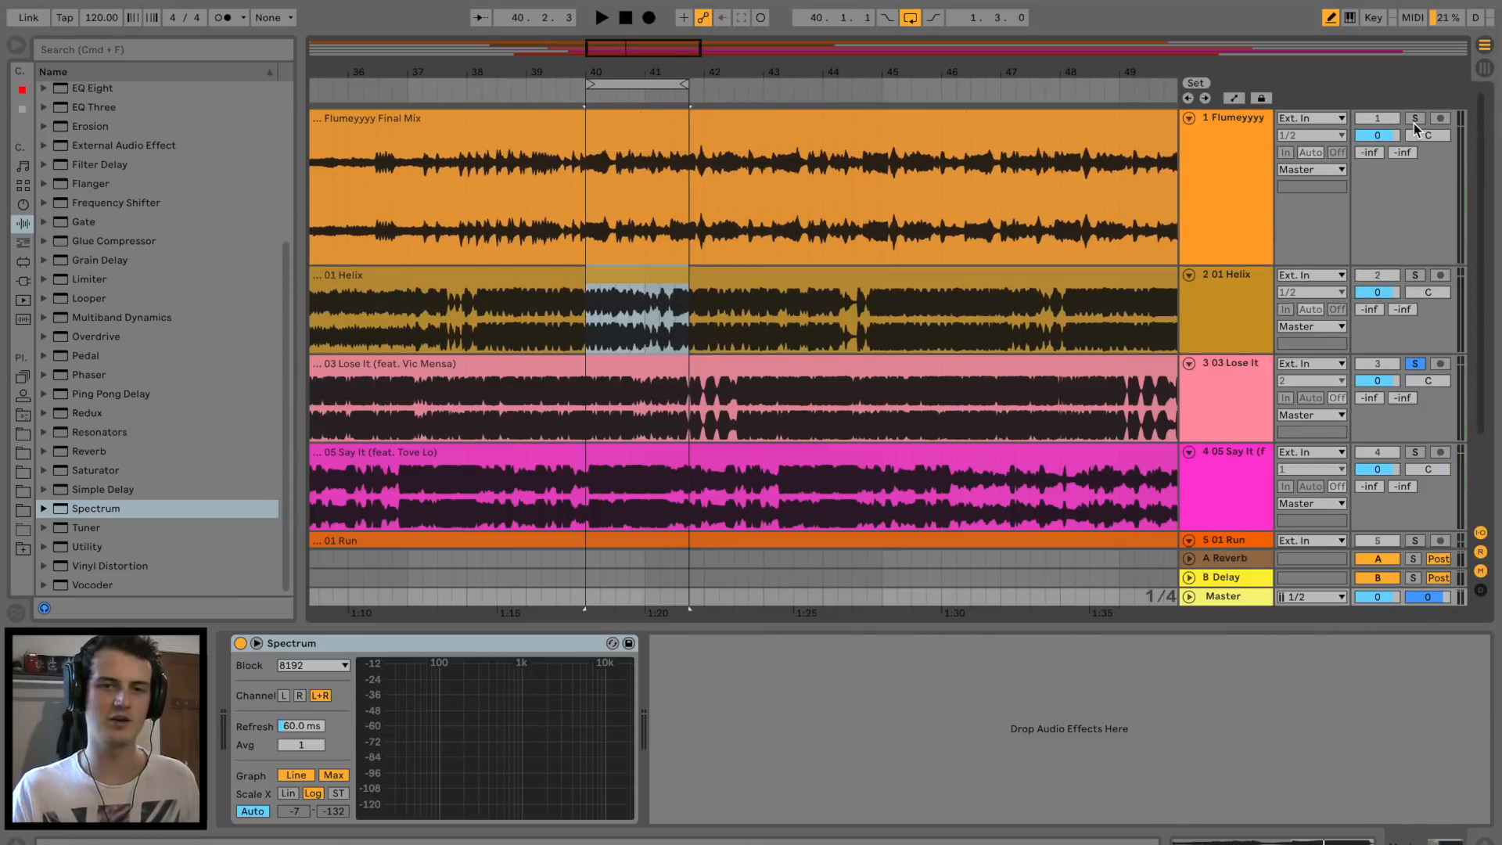
left_click(1415, 119)
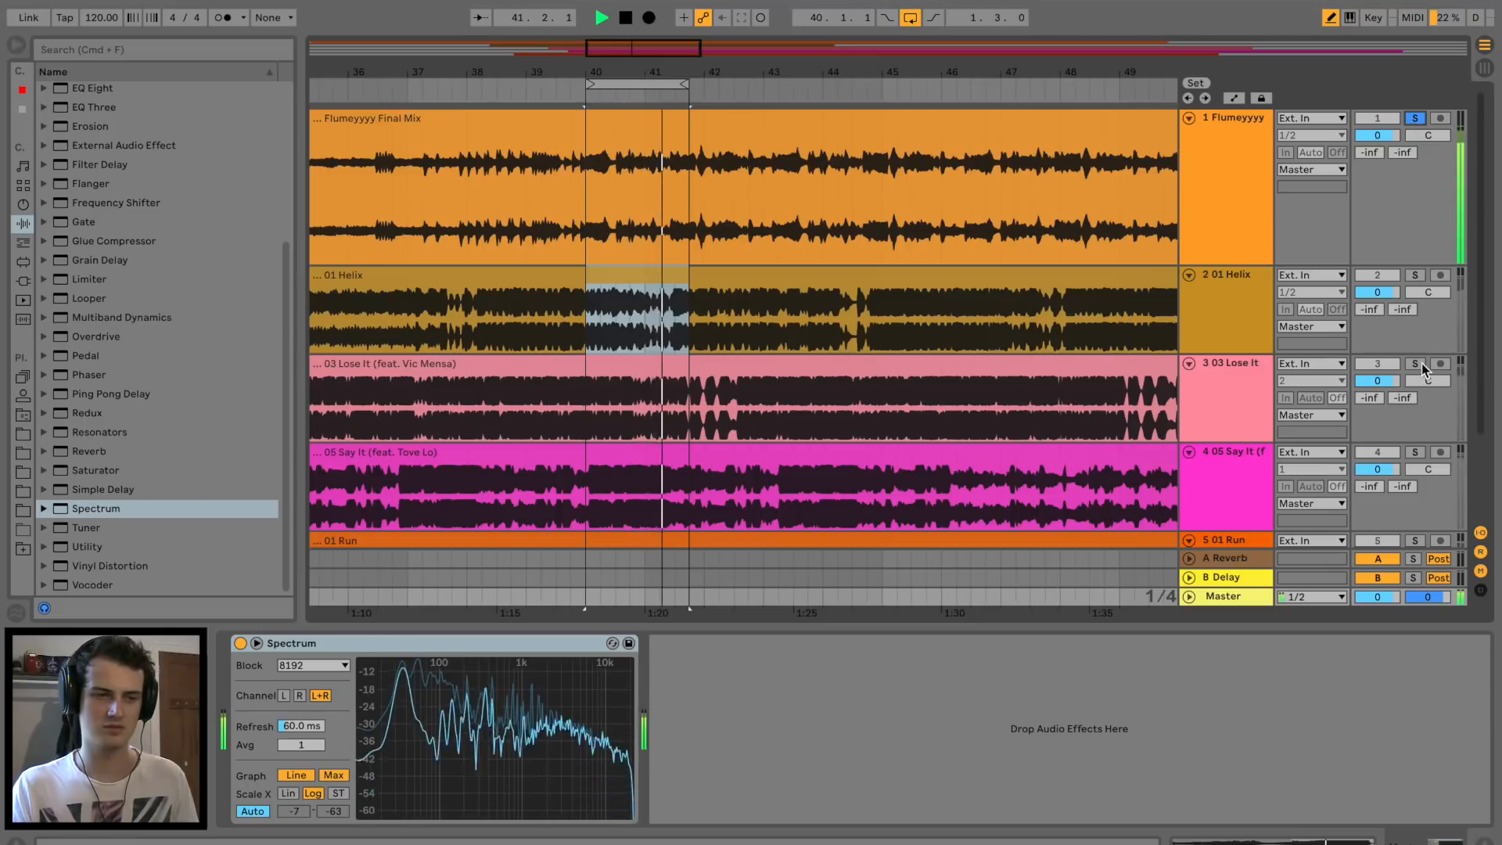
key("space")
Bring up Ozone on the Flumeyyyy track and set Dynamics band 2's gain to -2.7 dB while the loop plays.
left_click(1208, 168)
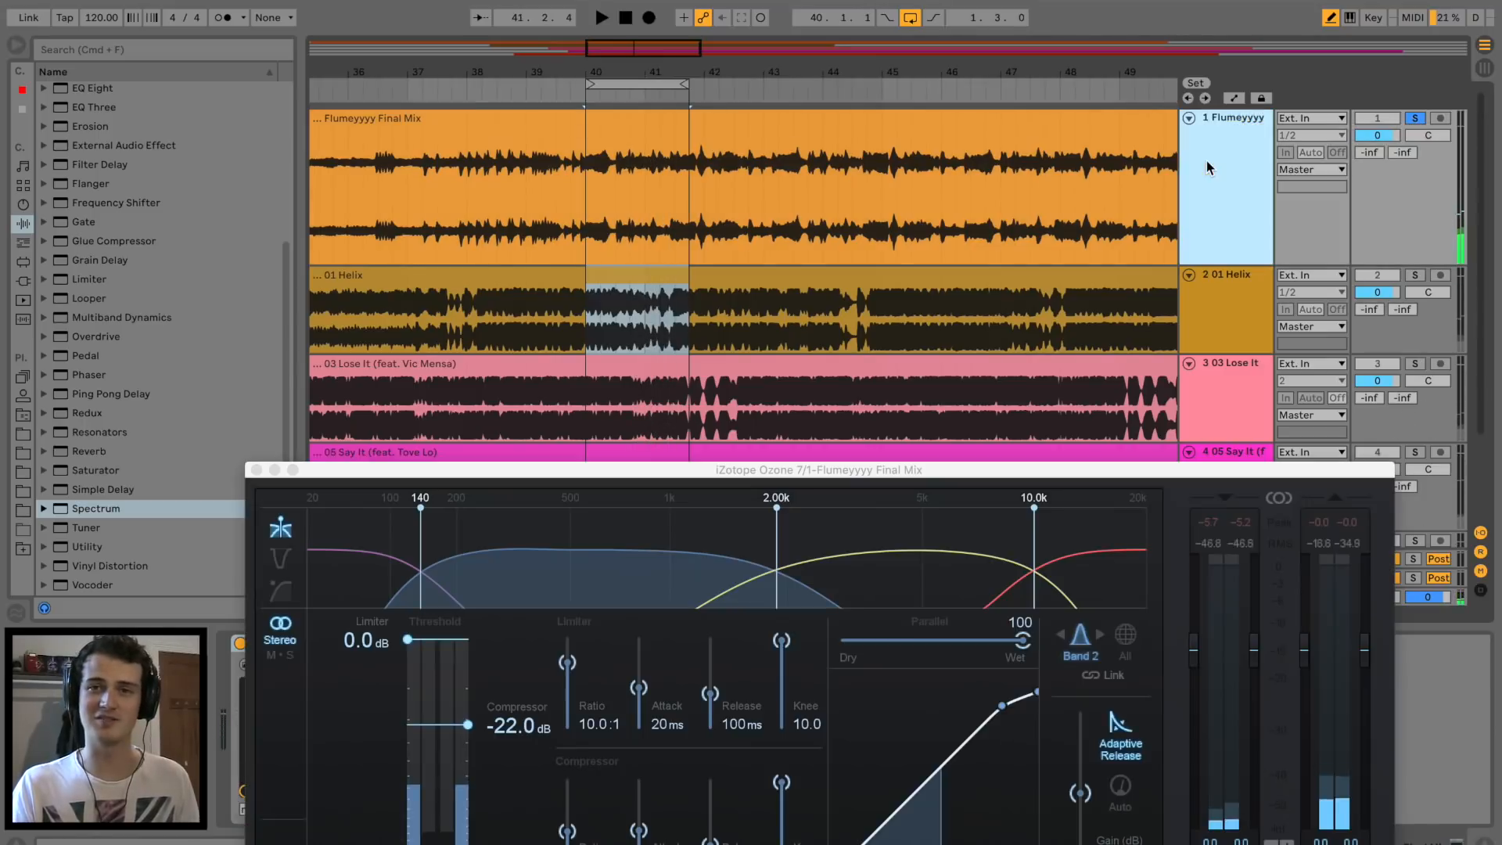
key("space")
left_click_drag(599, 464, 571, 243)
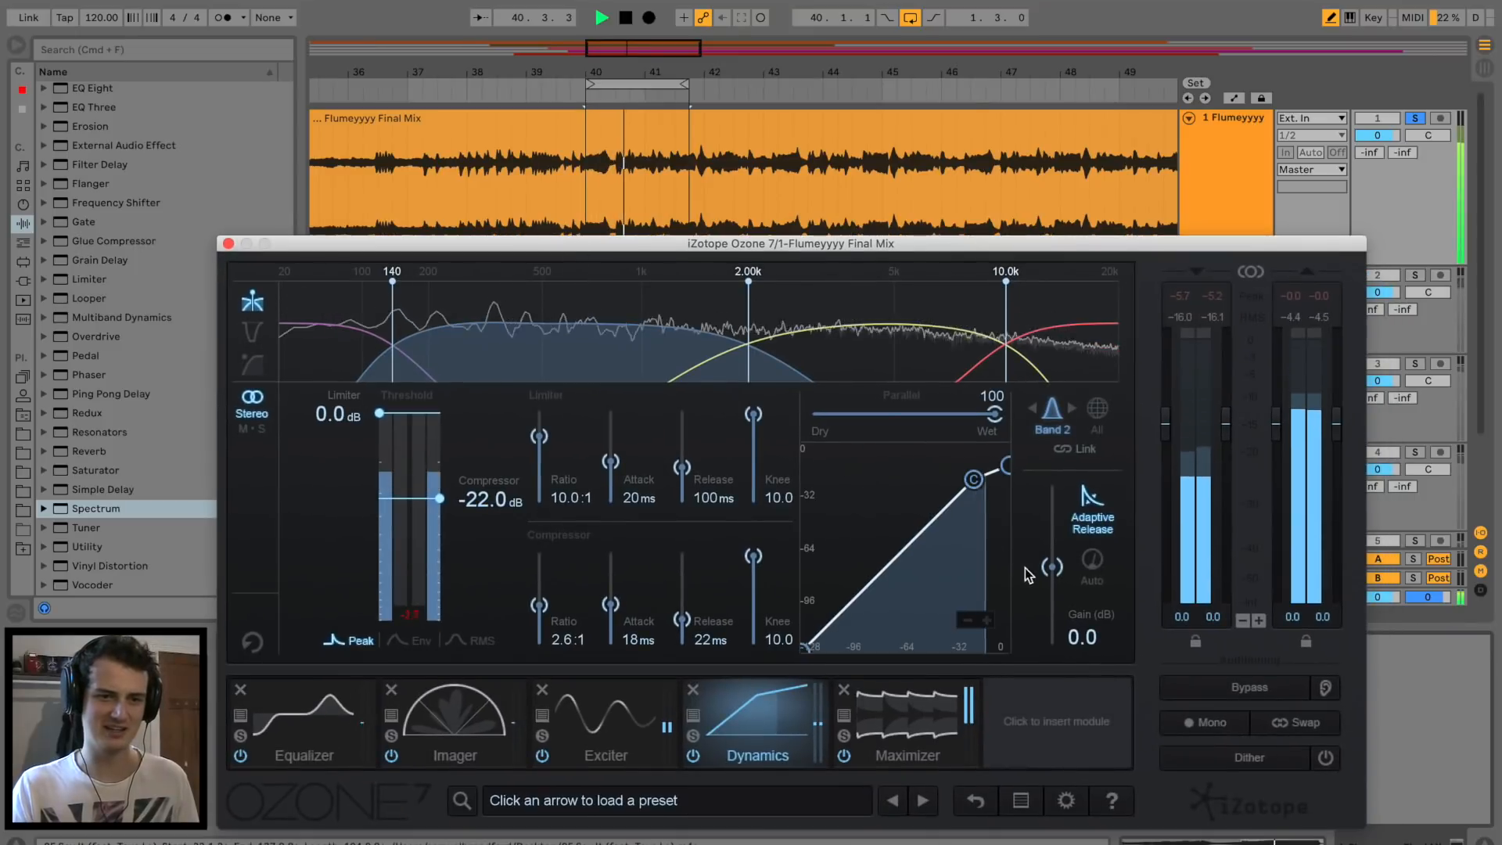
left_click_drag(1053, 566, 1052, 576)
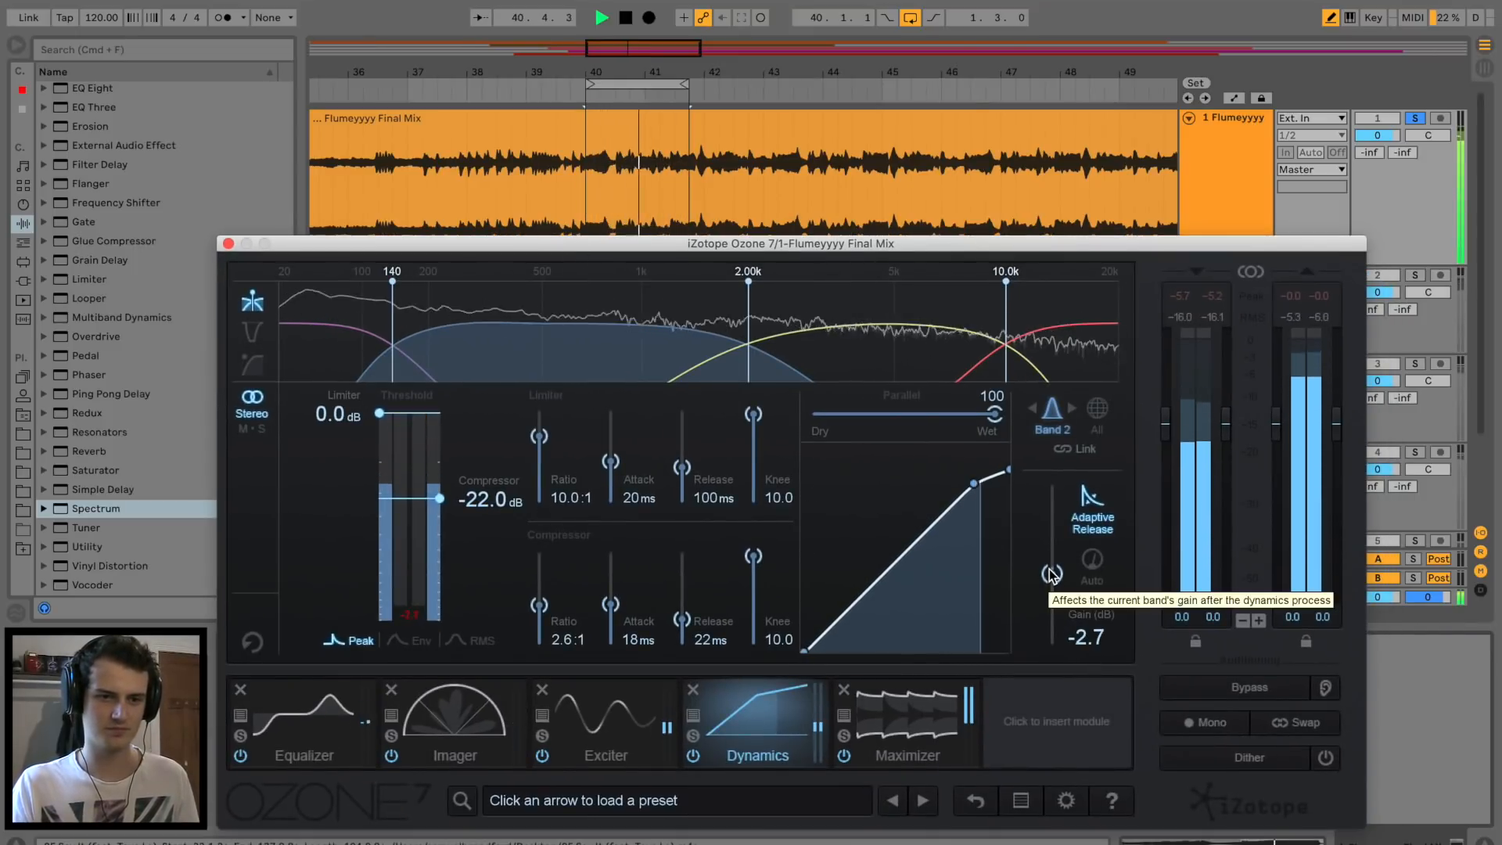
left_click(367, 353)
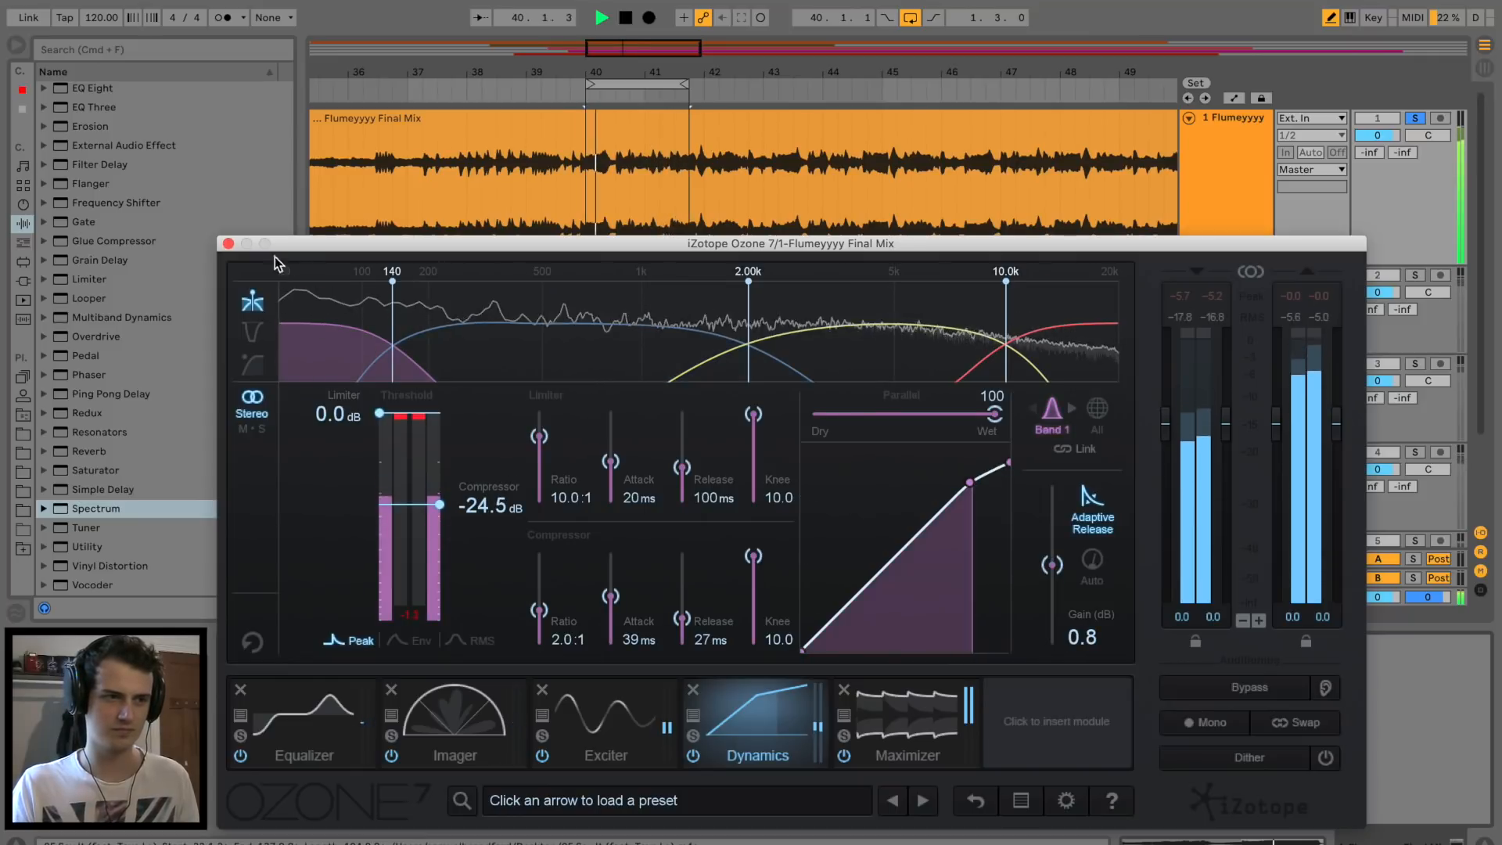
Compare against the soloed 03 Lose It reference and fine-tune band 1's compressor threshold and gain in the Flumeyyyy Dynamics module.
left_click(228, 243)
left_click(1418, 365)
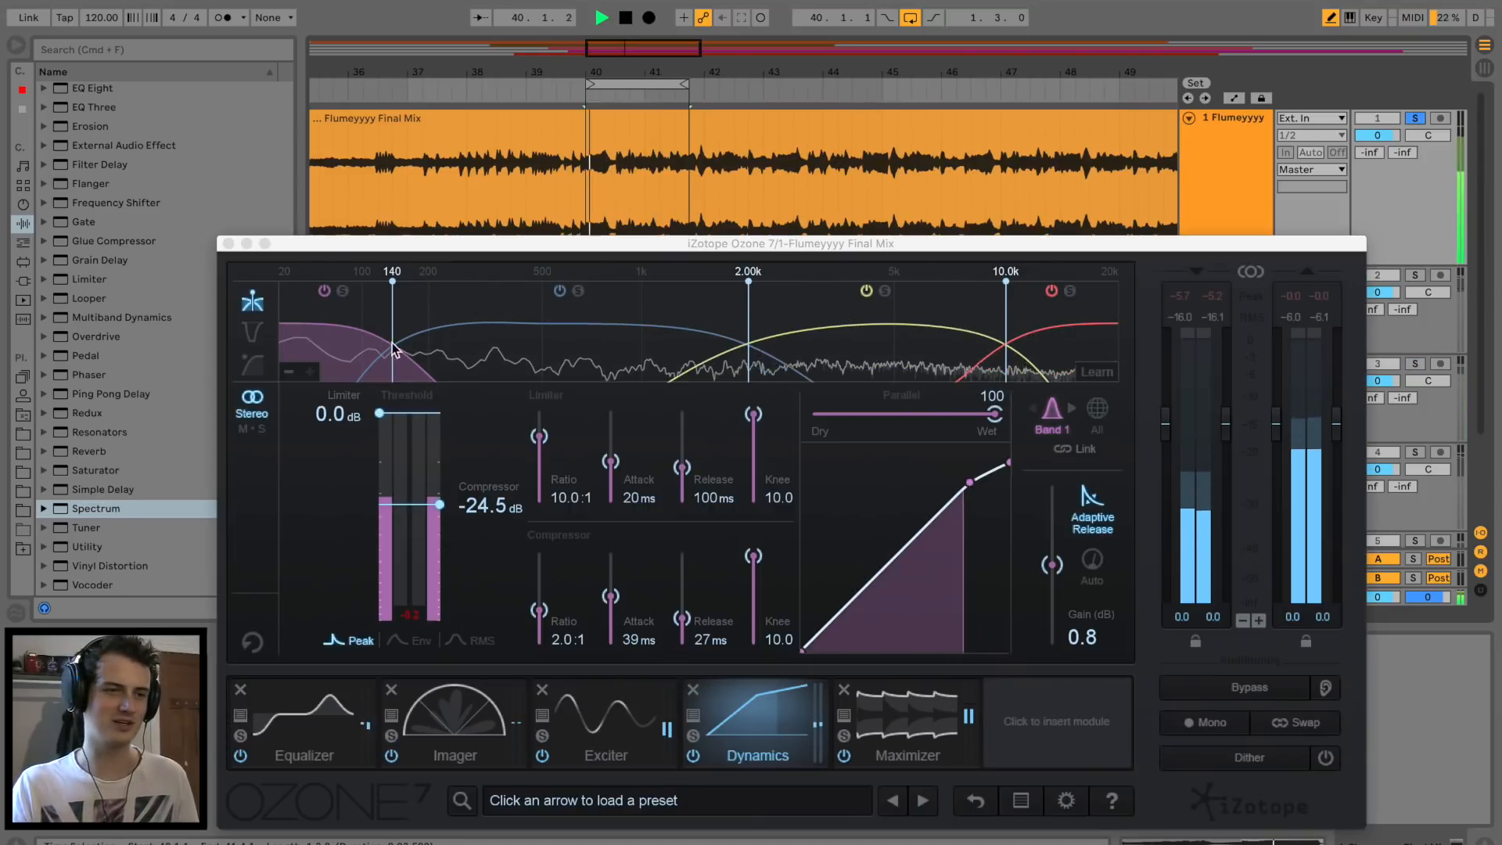
left_click_drag(433, 512, 432, 515)
left_click_drag(1053, 565, 1056, 570)
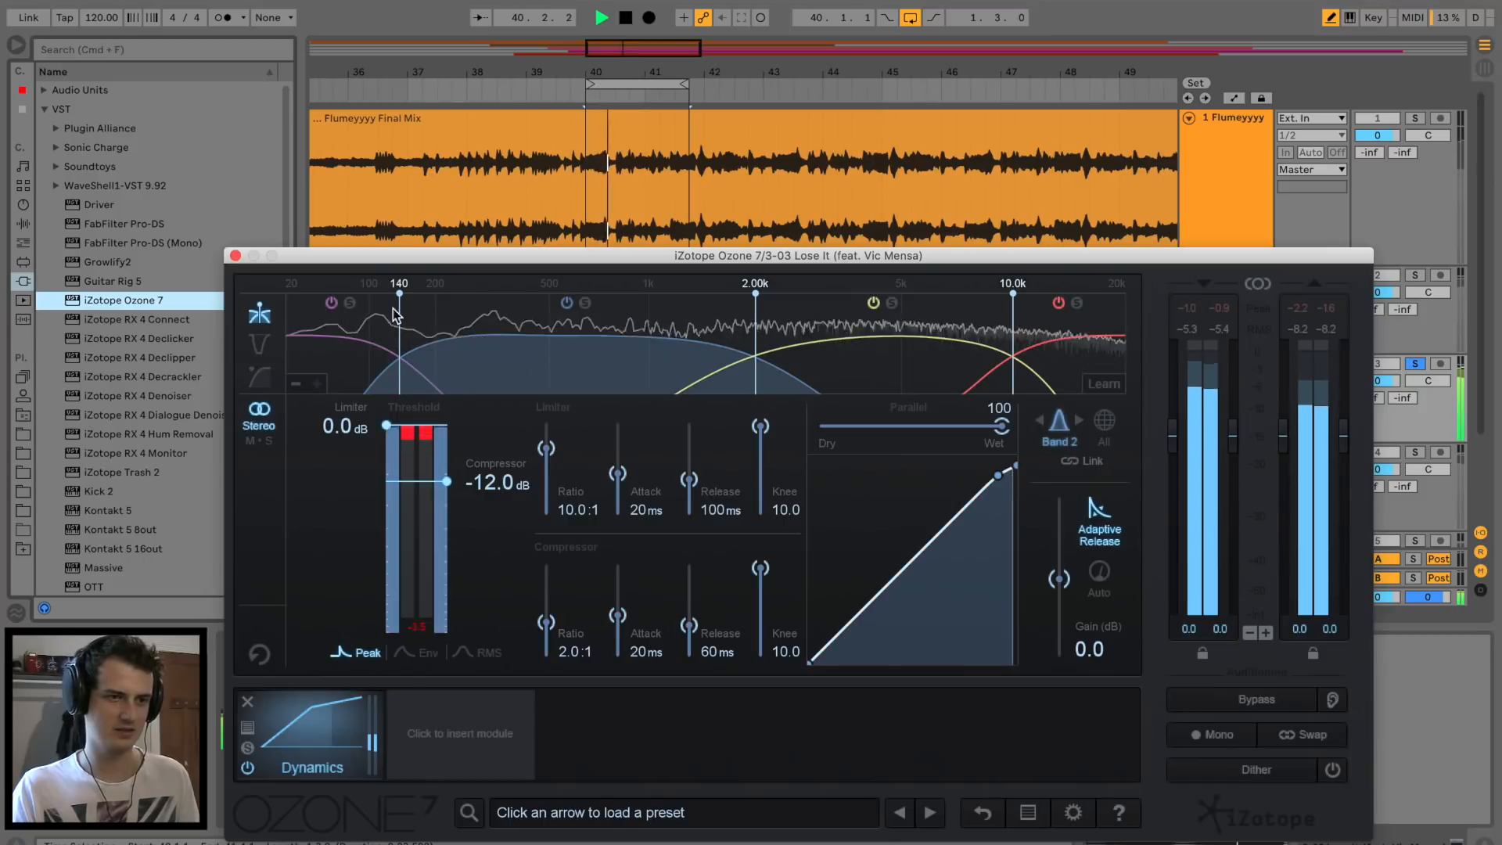
In the 03 Lose It track's Ozone Dynamics, switch off bands 1 and 2, solo band 3, and move the window below the Flumeyyyy track.
key("space")
left_click(331, 303)
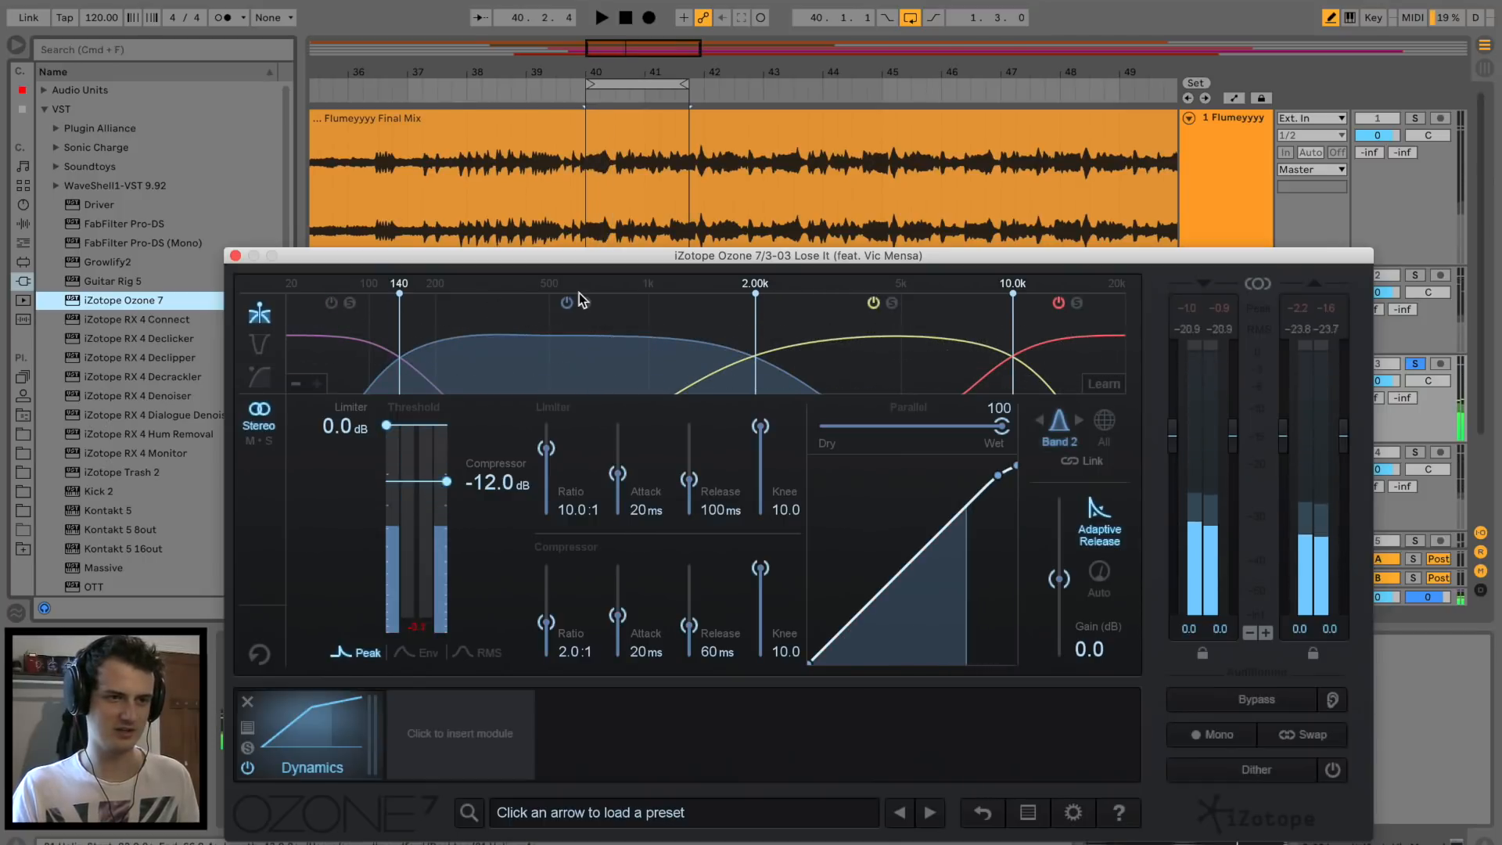
left_click(568, 303)
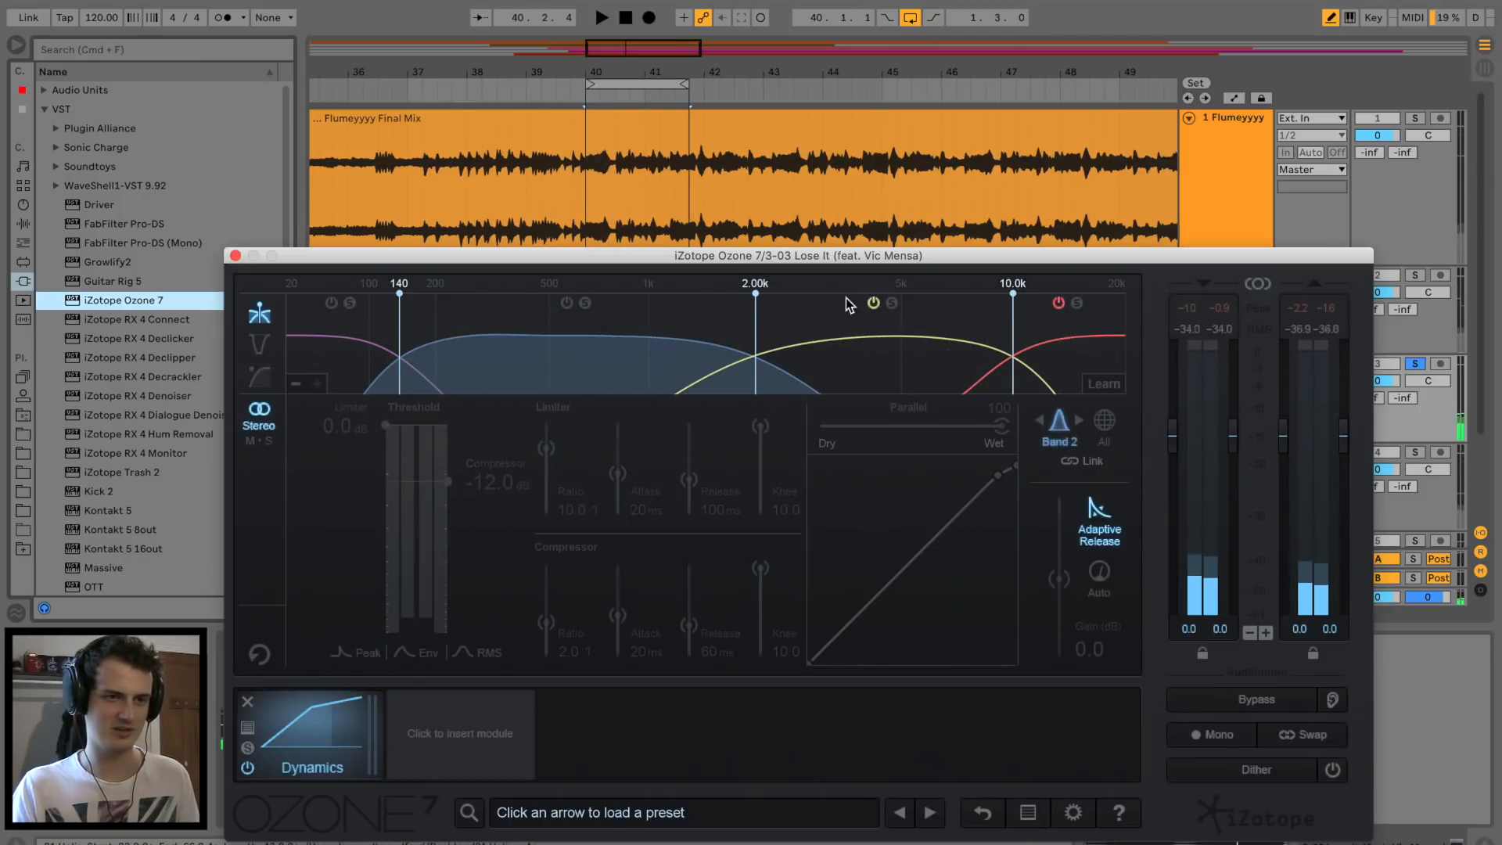
left_click(937, 331)
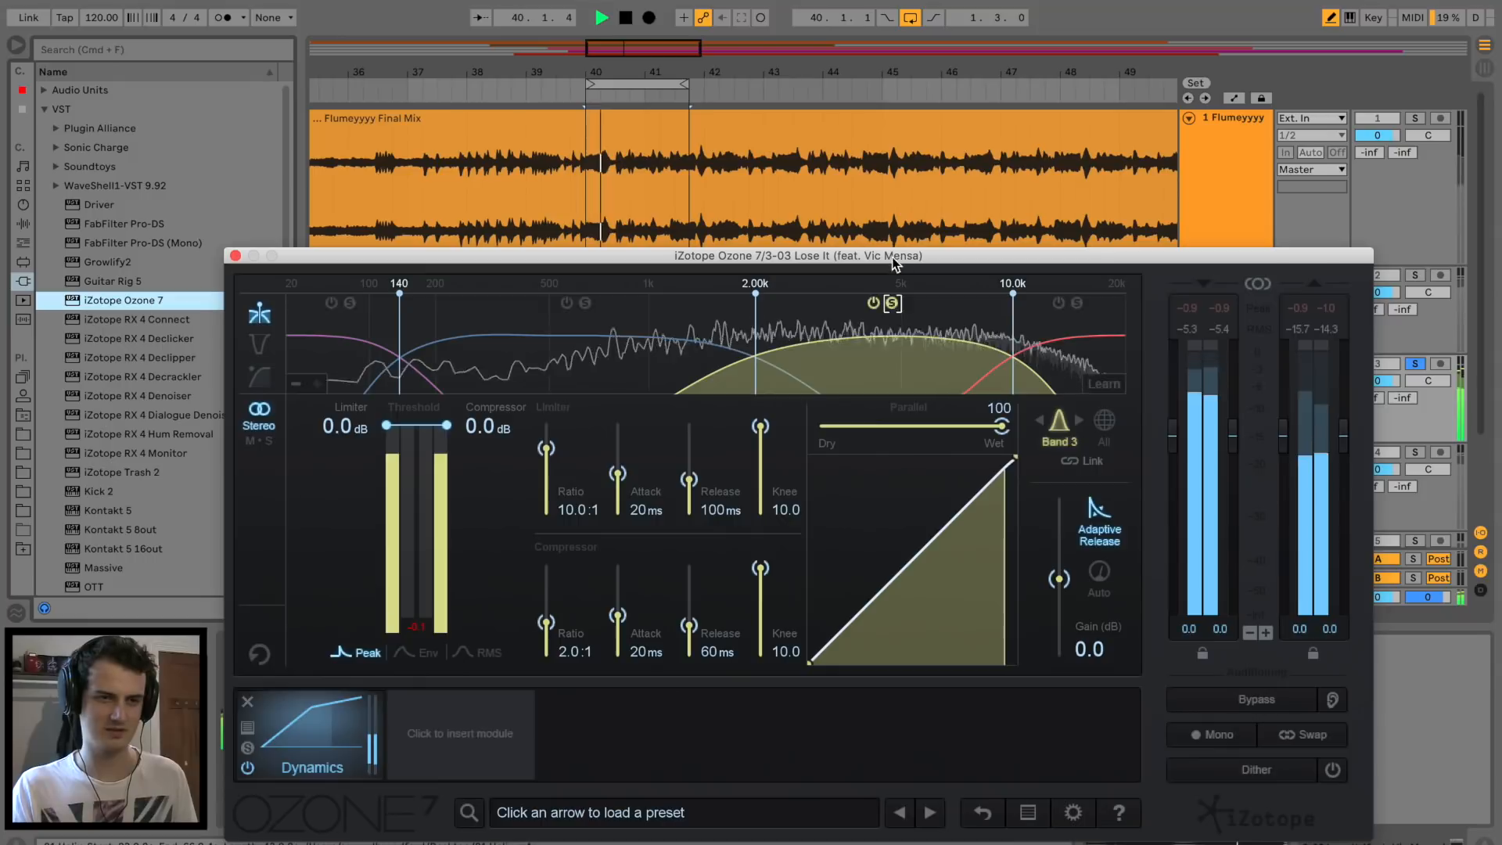
left_click_drag(892, 257, 892, 304)
Switch the solo between Flumeyyyy and 03 Lose It to compare their isolated band 3 ranges.
left_click(1414, 118)
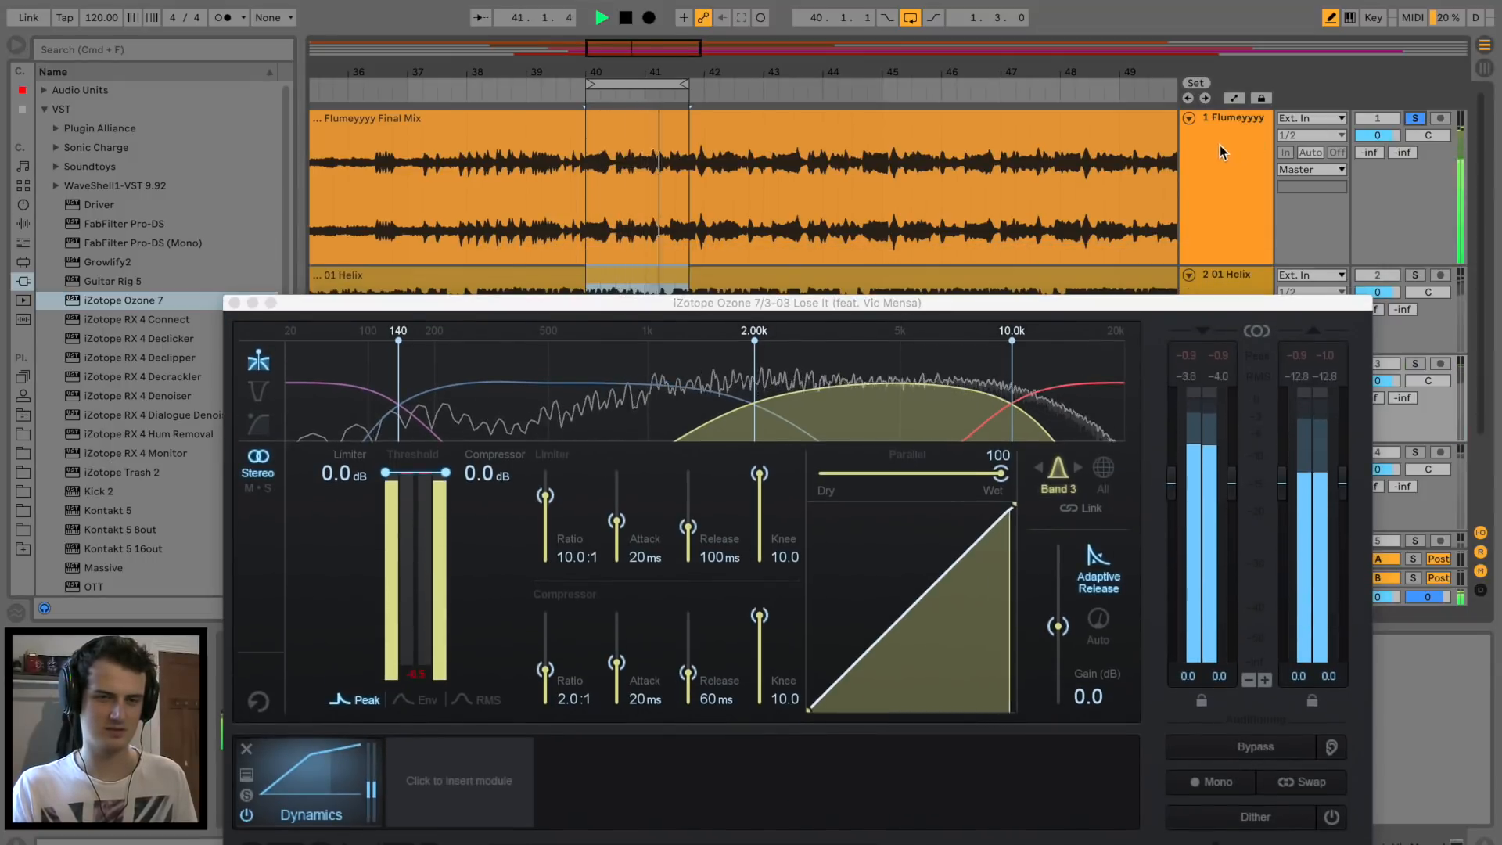
left_click(1227, 144)
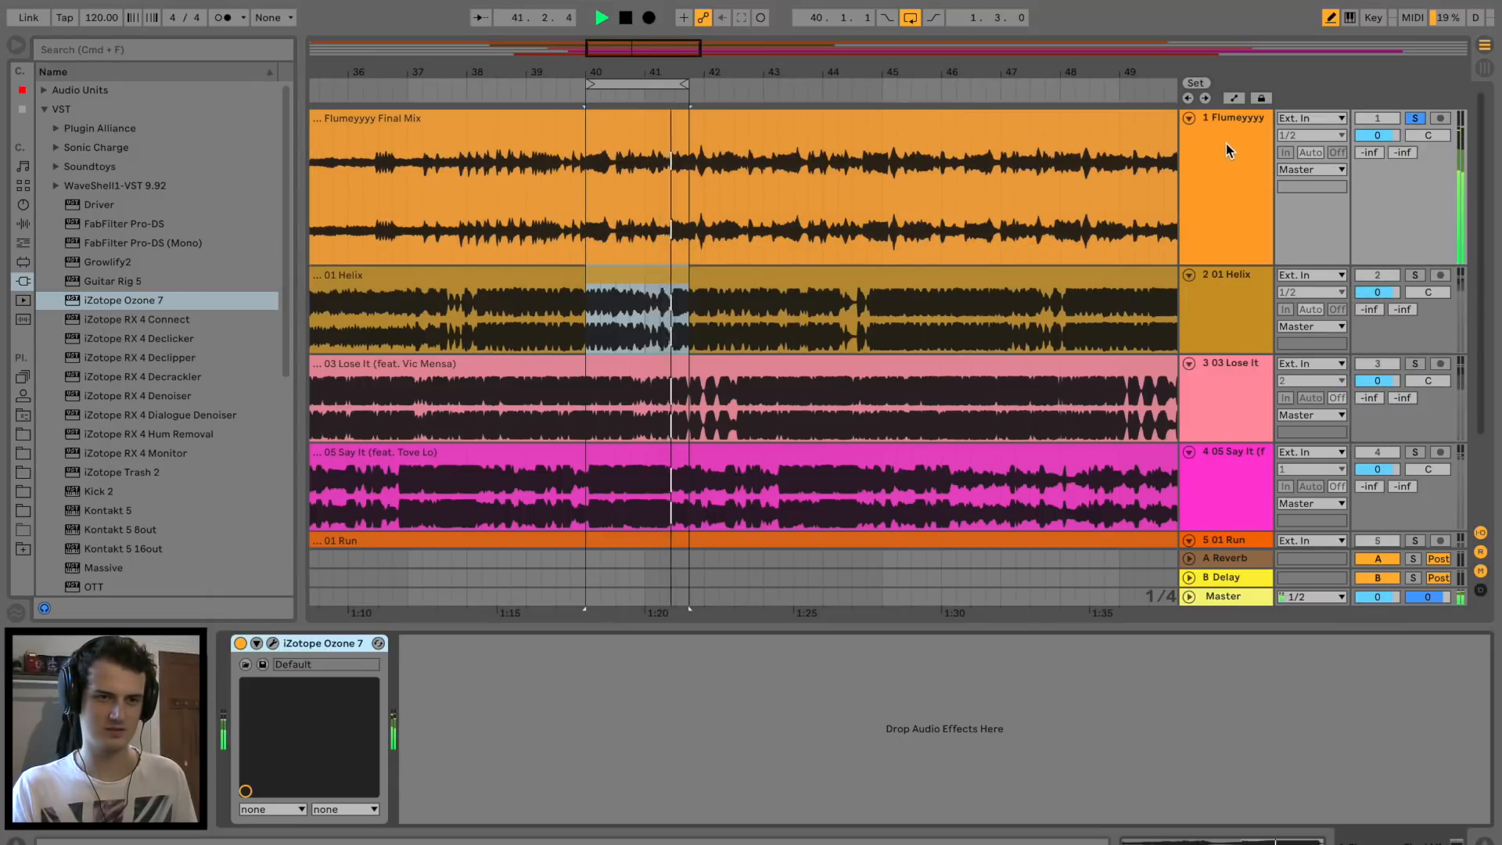
left_click(1415, 364)
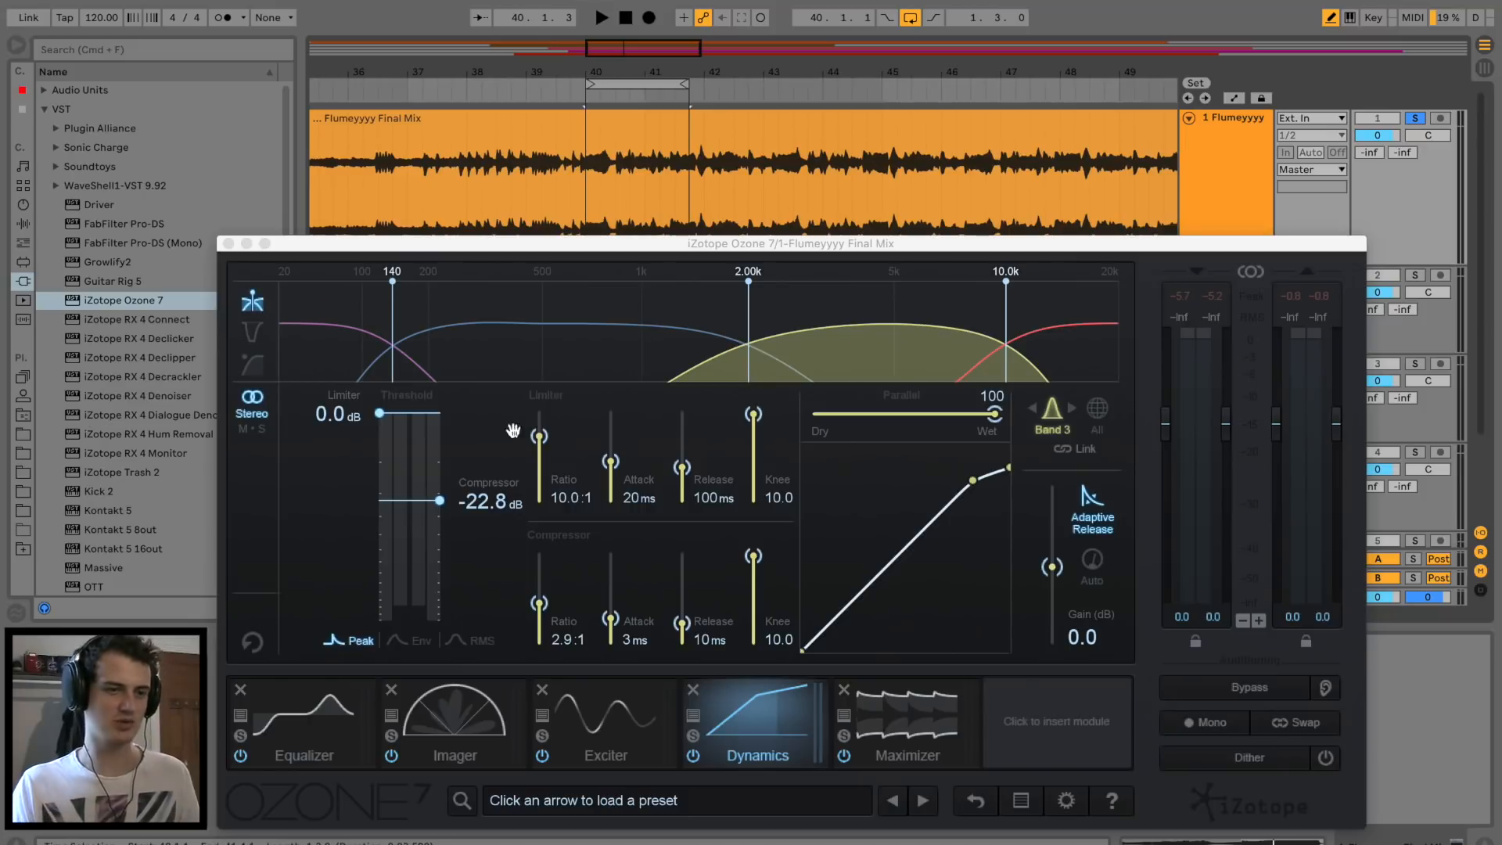
Set Flumeyyyy's band 3 compressor to -28.2 dB threshold, 2 ms attack, 19 ms release and 2.3 dB gain, and check against 03 Lose It.
key("space")
left_click_drag(437, 502, 437, 516)
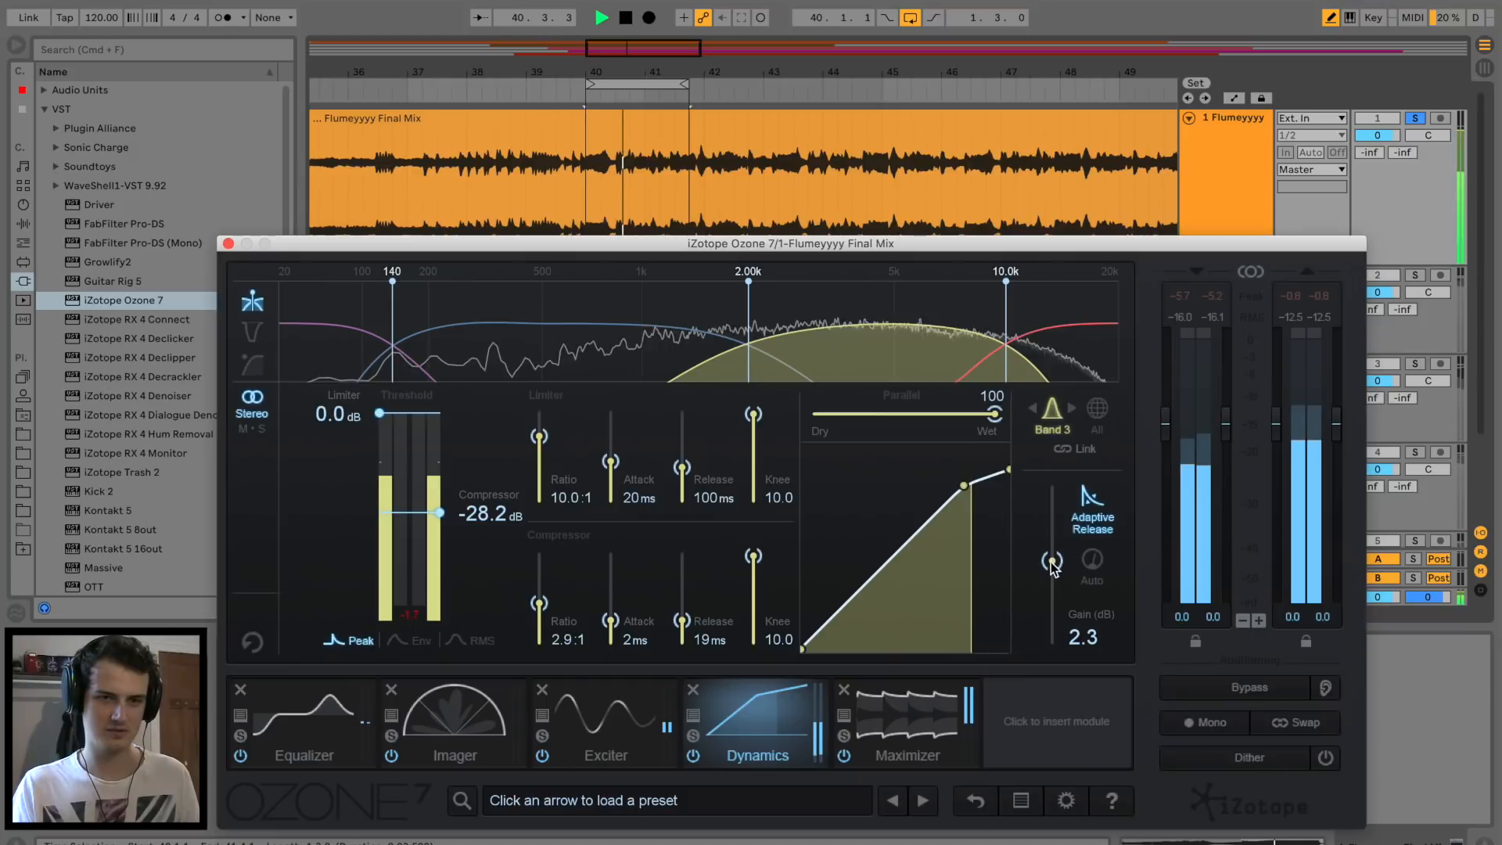
left_click(1413, 363)
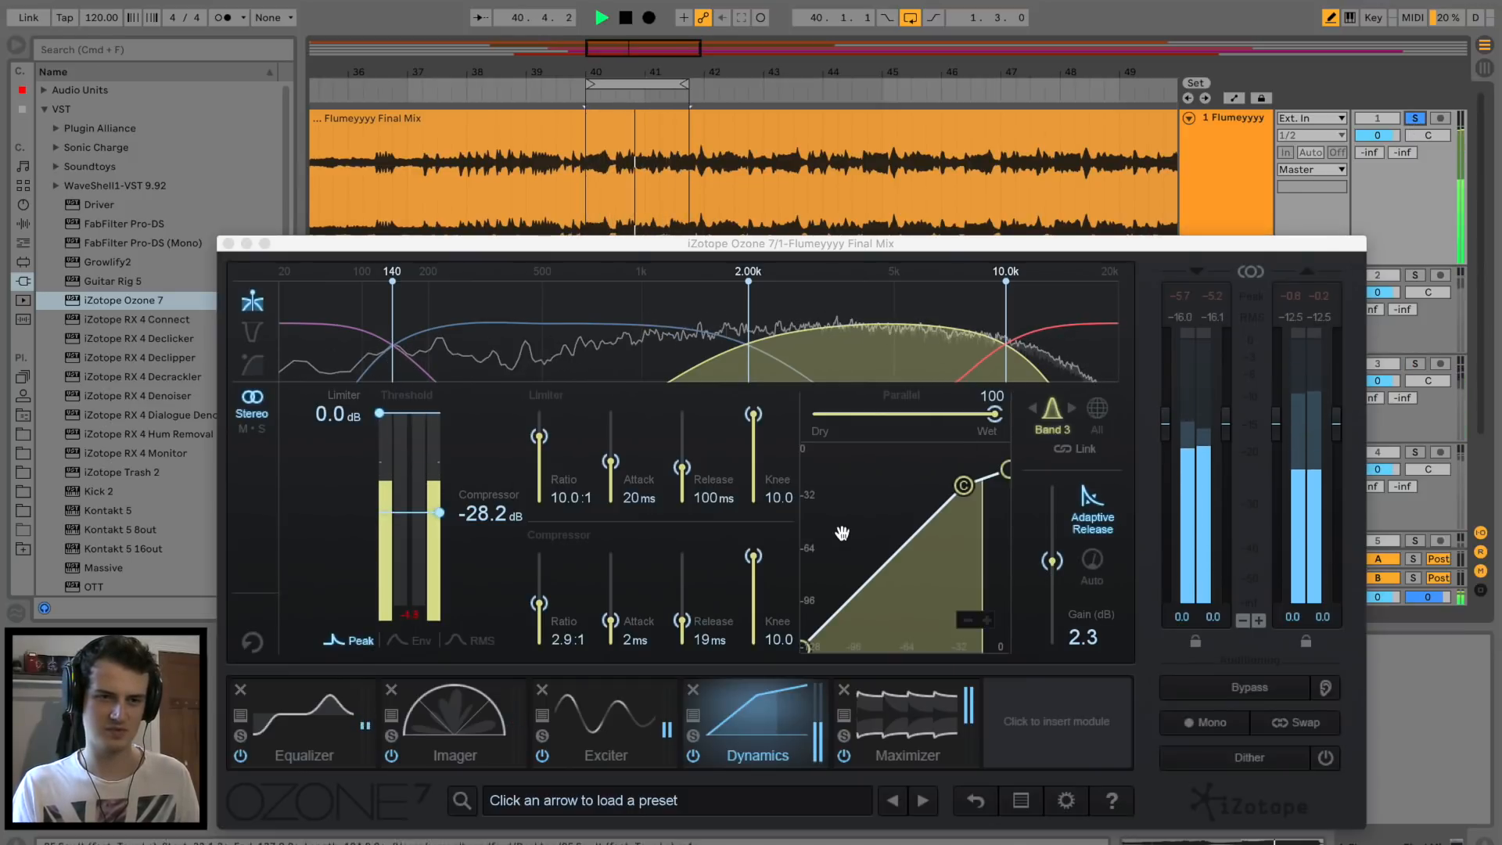
Set band 3's compressor release to 2 ms and gain to 1.5 dB, comparing with the soloed 03 Lose It reference.
left_click_drag(673, 623, 680, 674)
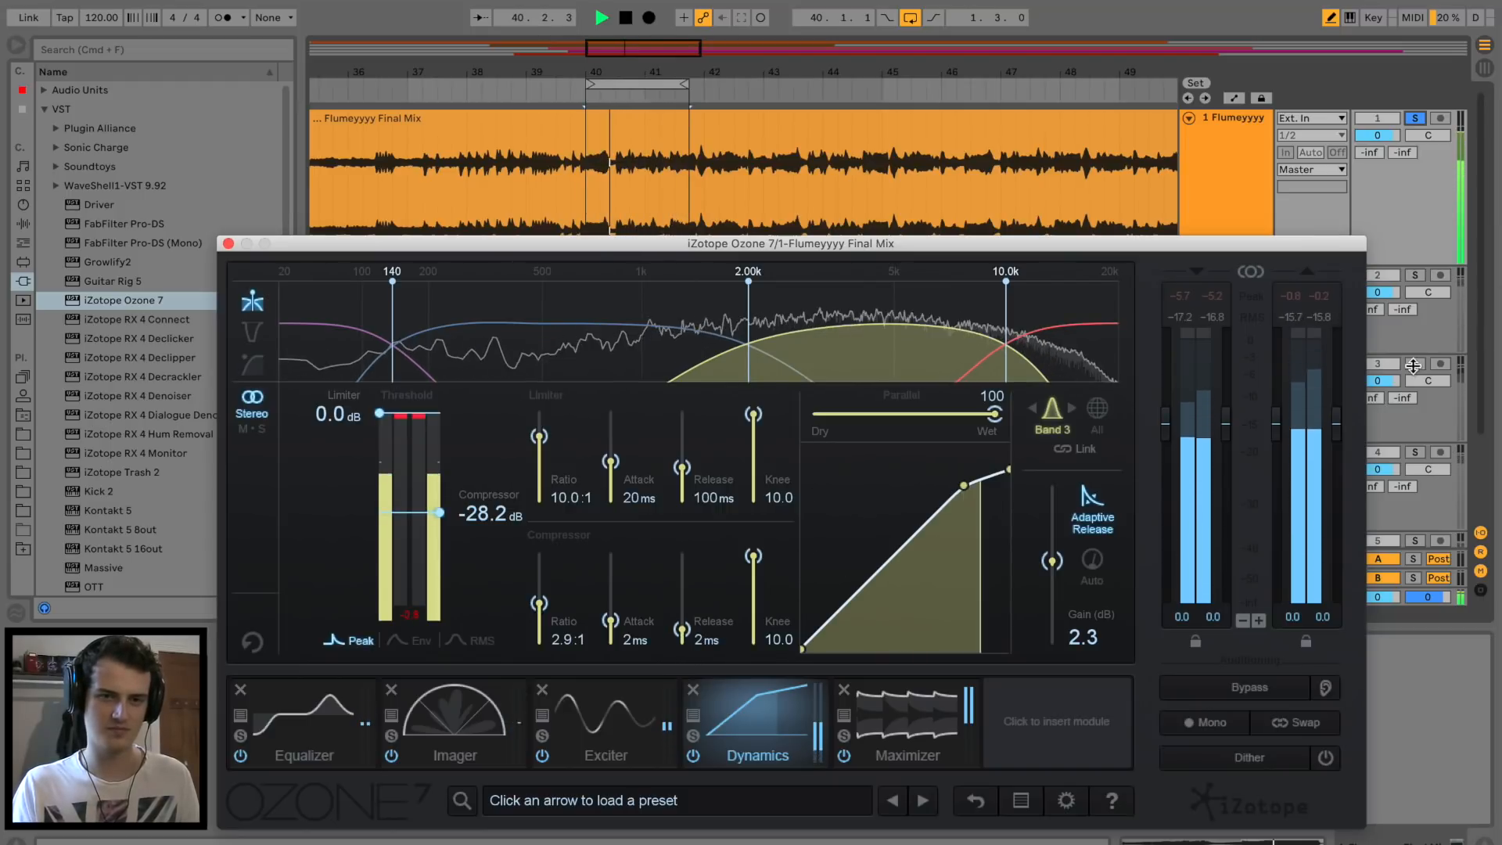
left_click(1414, 364)
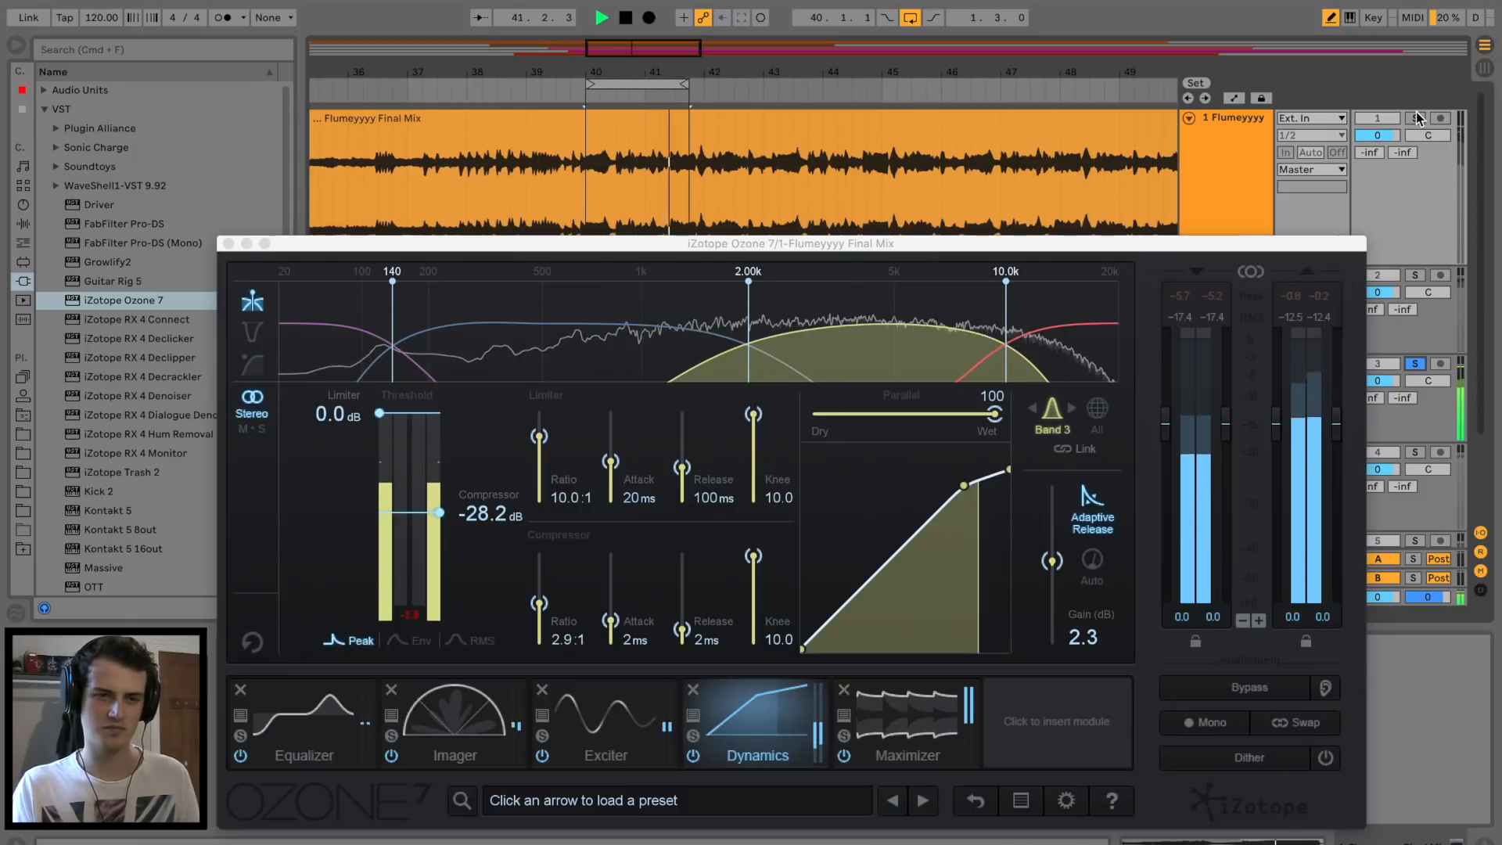
left_click_drag(1056, 566, 1056, 569)
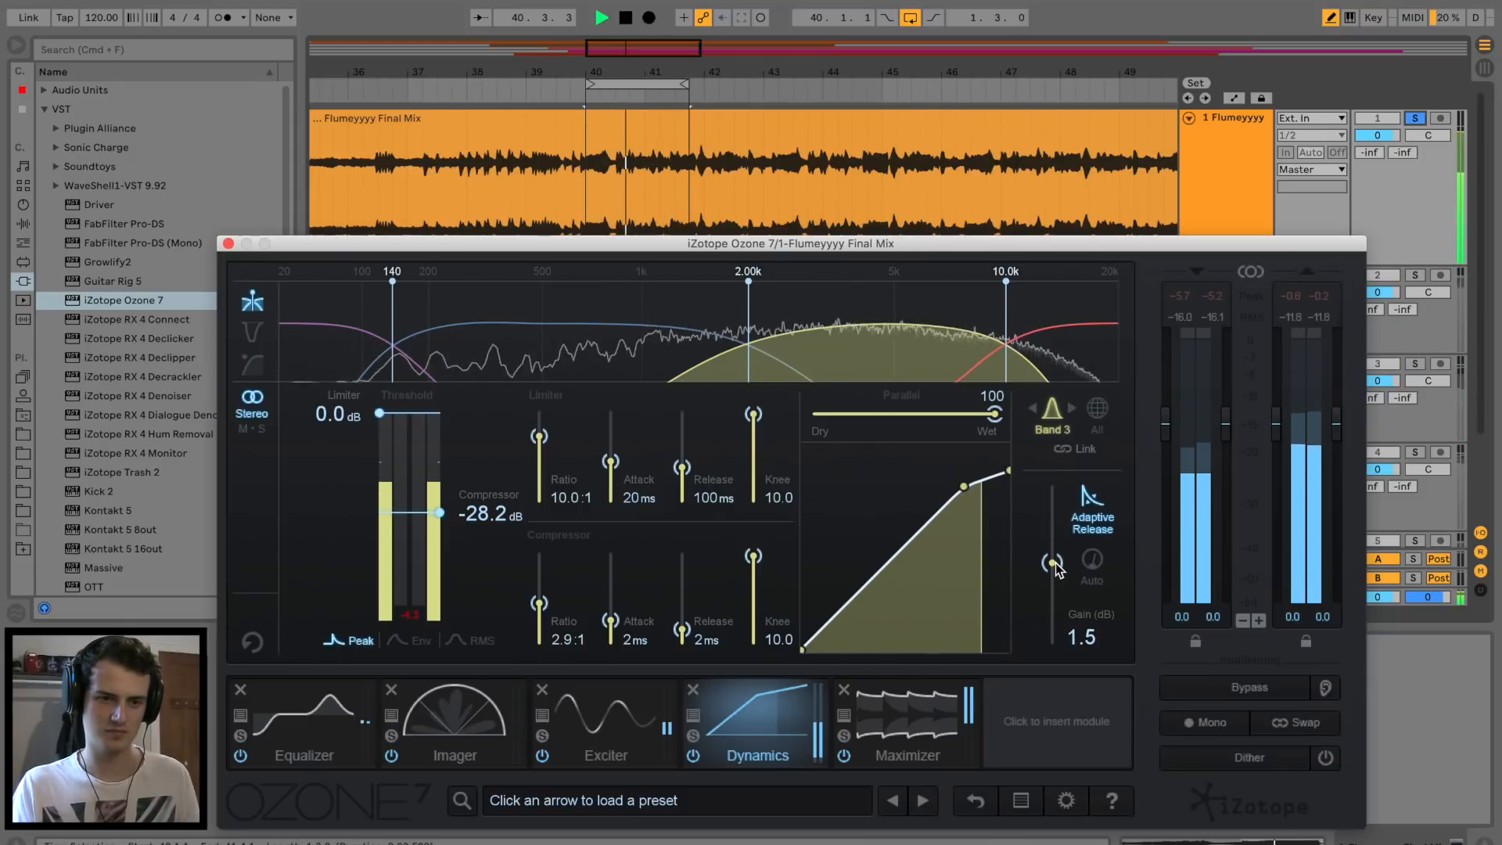
left_click(1414, 364)
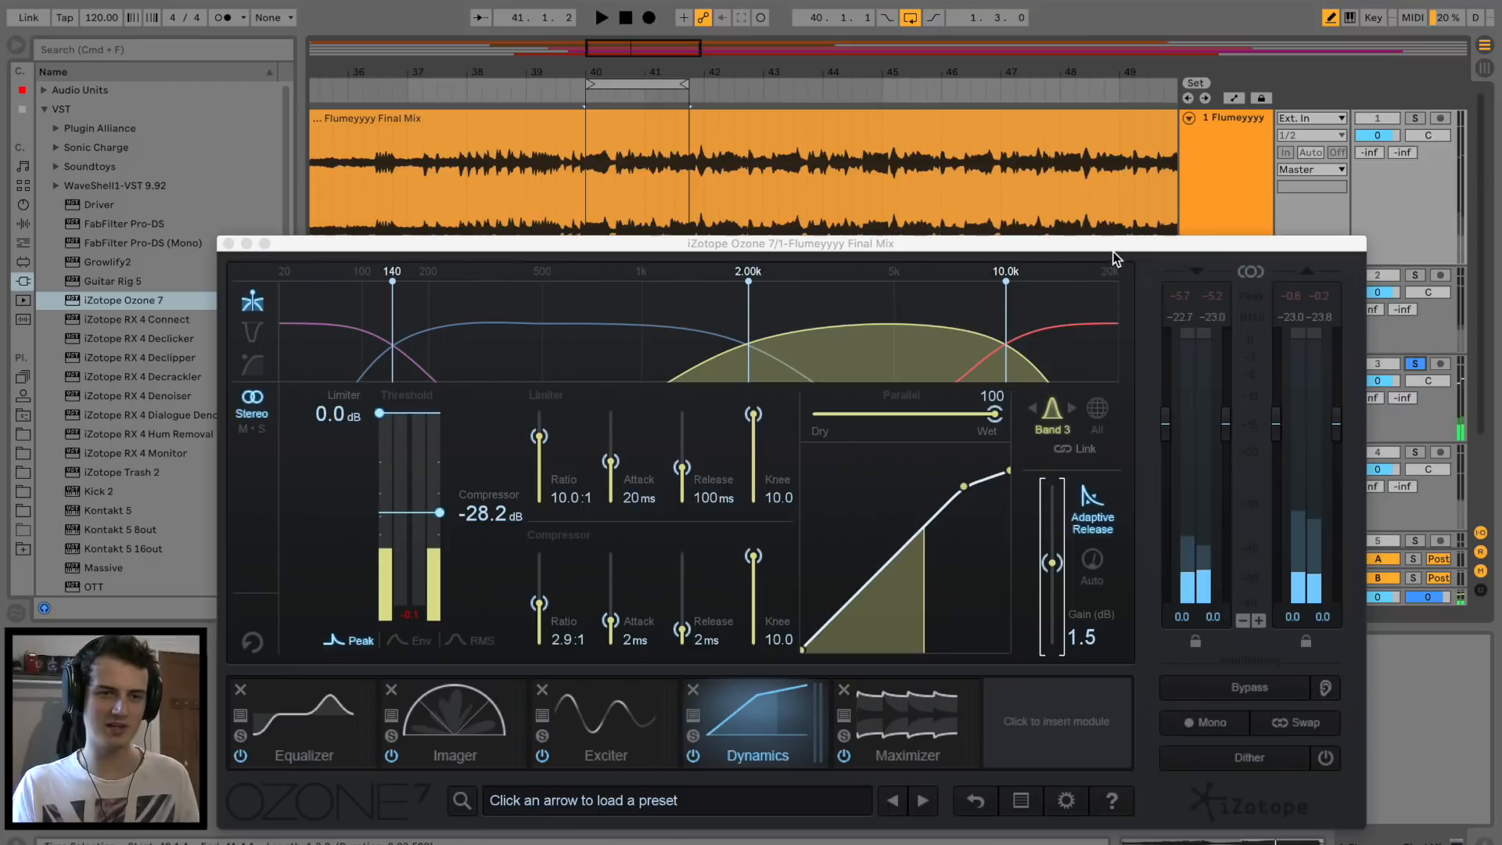
Solo band 4 in the 03 Lose It track's Ozone Dynamics, move that window down and restart the loop from bar 40.
left_click_drag(227, 236, 223, 237)
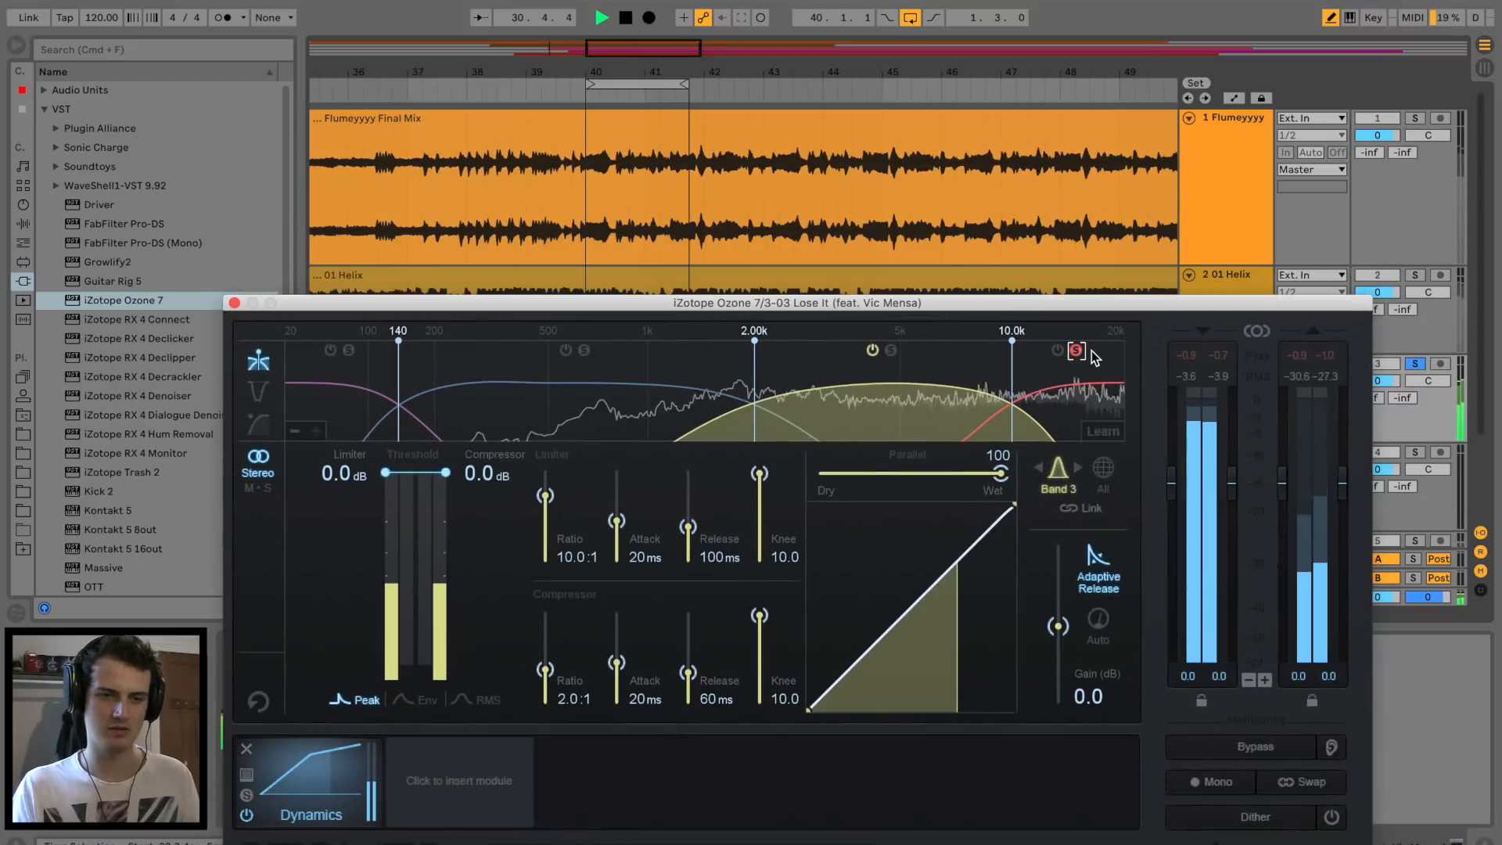
left_click(1078, 386)
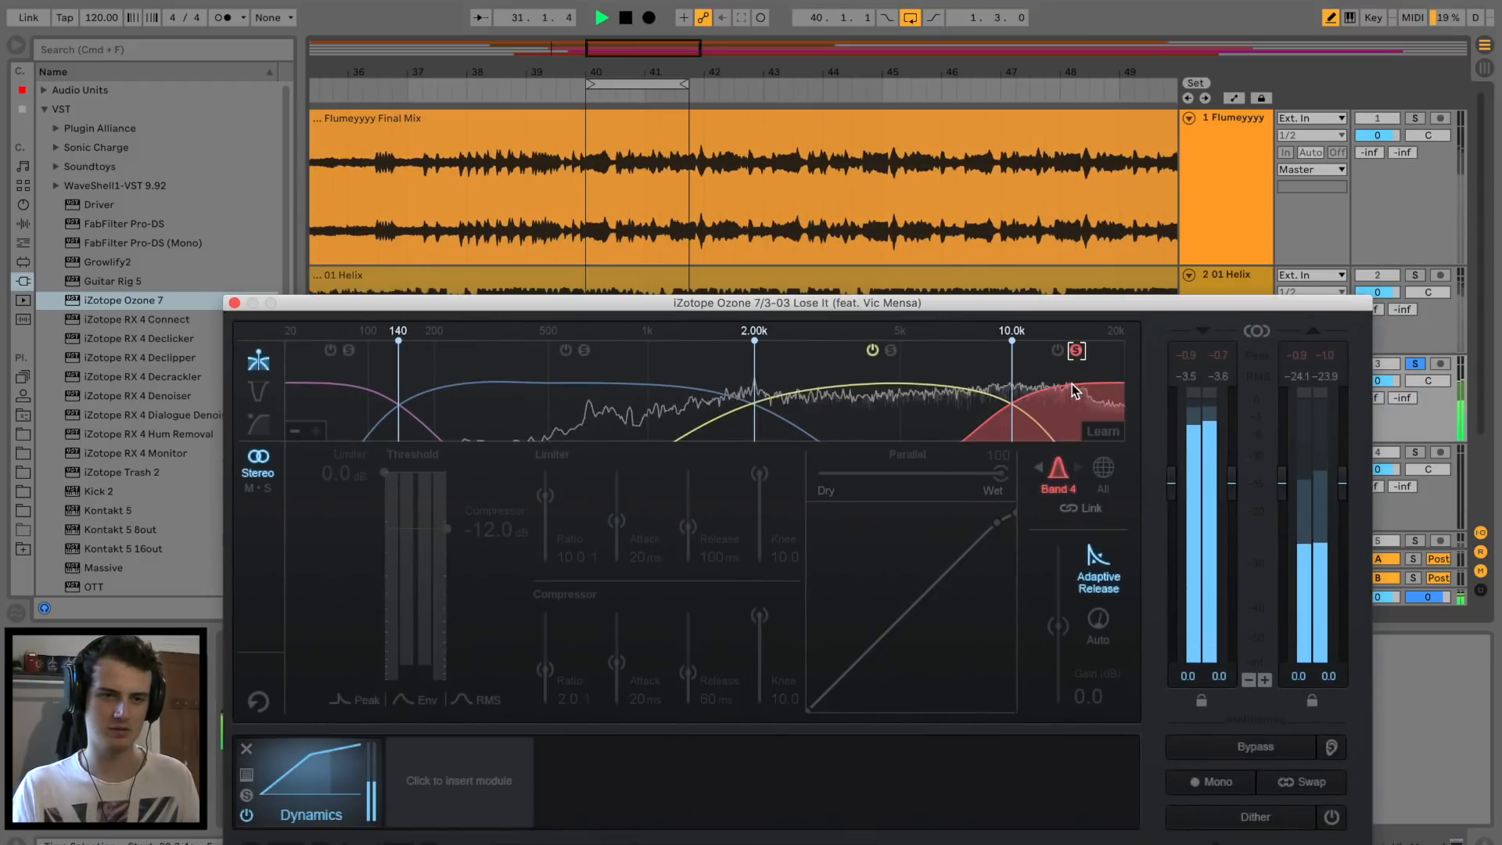
left_click_drag(704, 308, 699, 439)
left_click(587, 403)
key("space")
key("space")
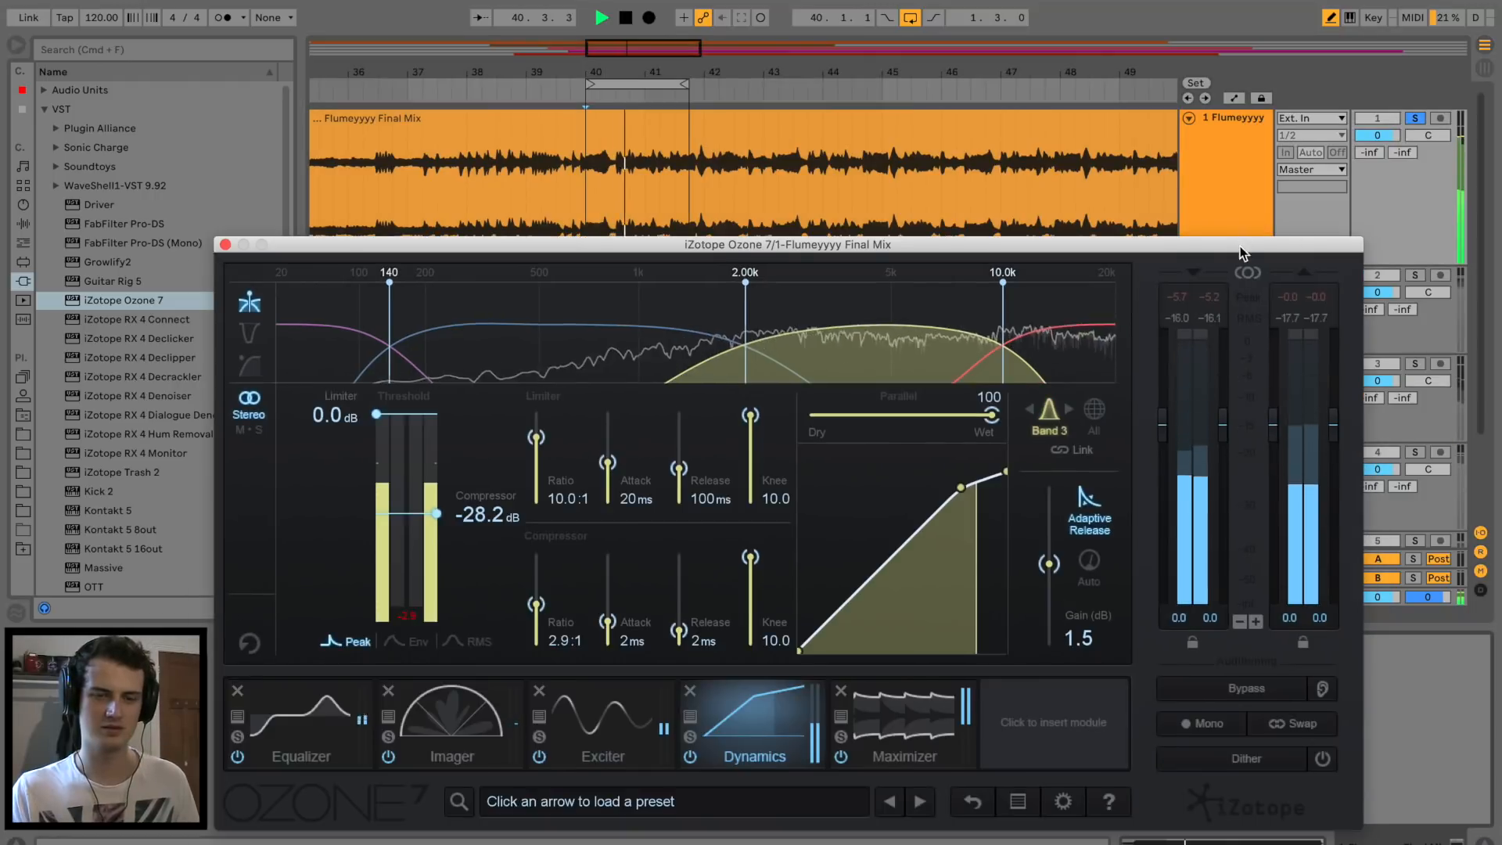
Compare the high band of 03 Lose It with Flumeyyyy, and set the Flumeyyyy band 4 compressor's attack to 1 ms.
left_click_drag(1244, 235, 1244, 381)
left_click(1415, 363)
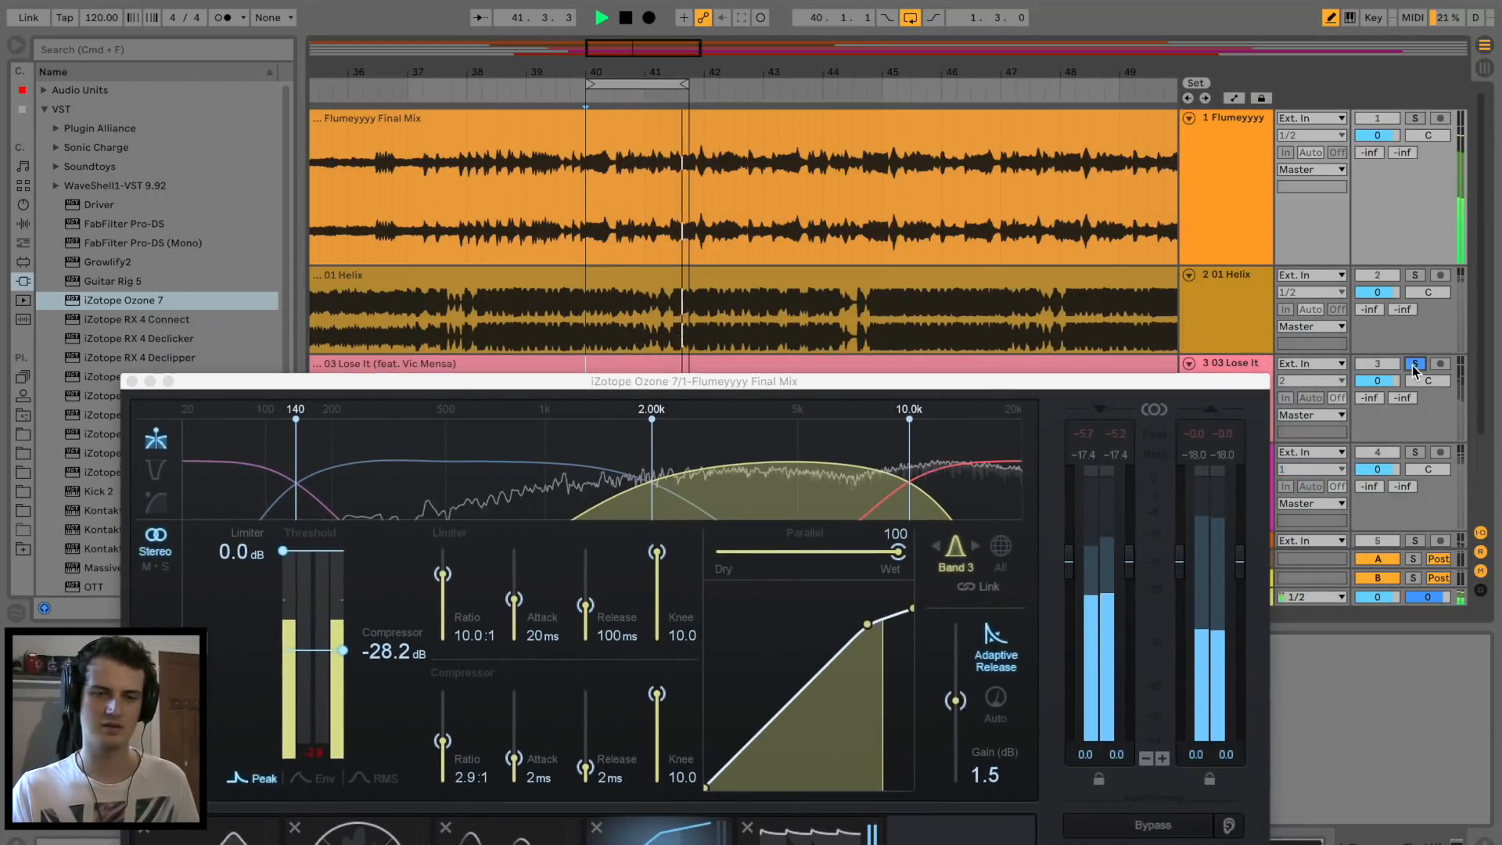
left_click(1417, 118)
left_click(955, 498)
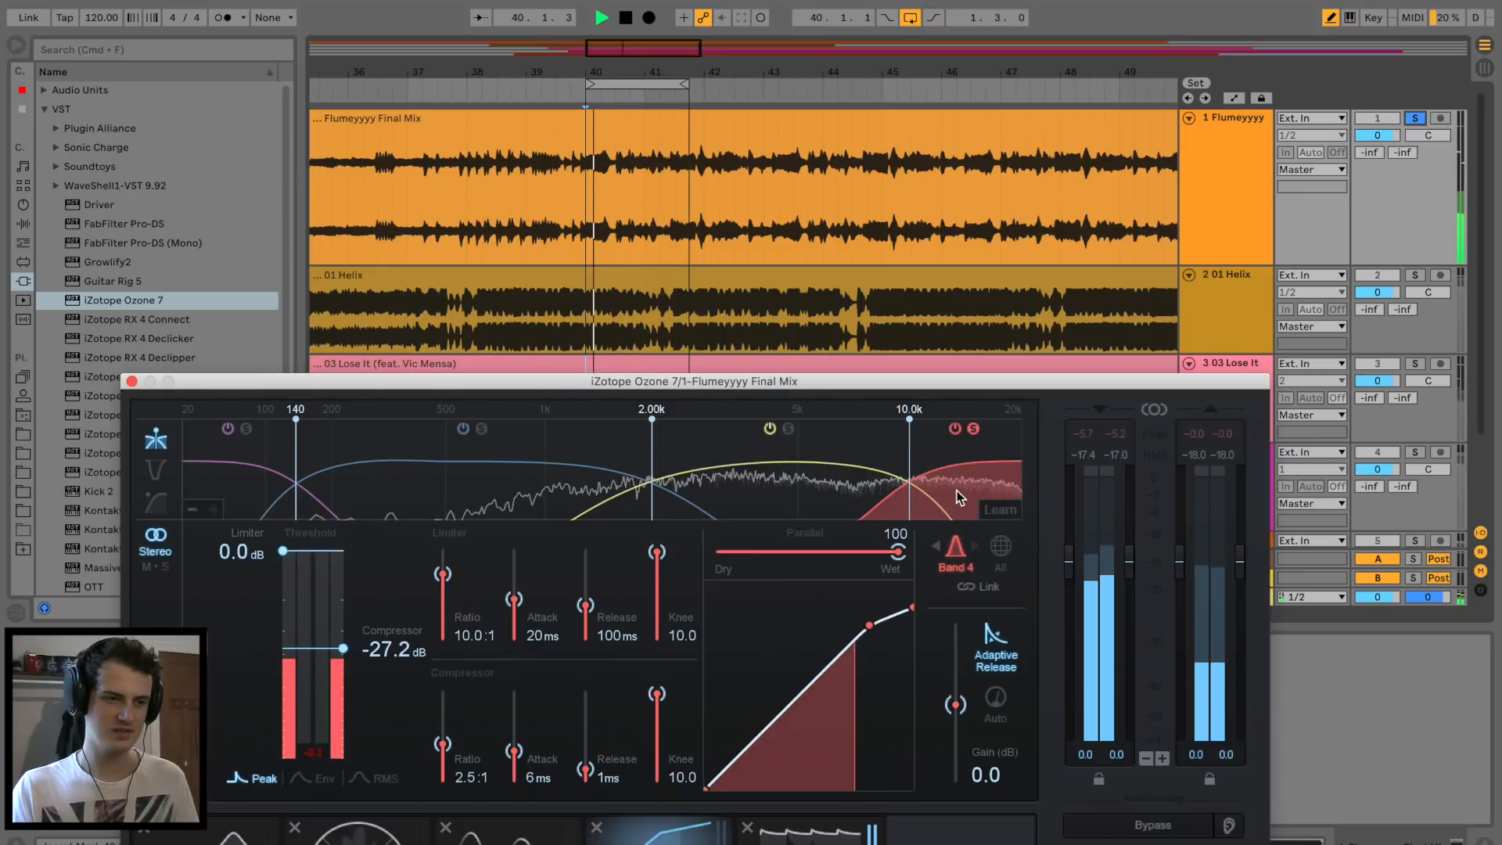
key("space")
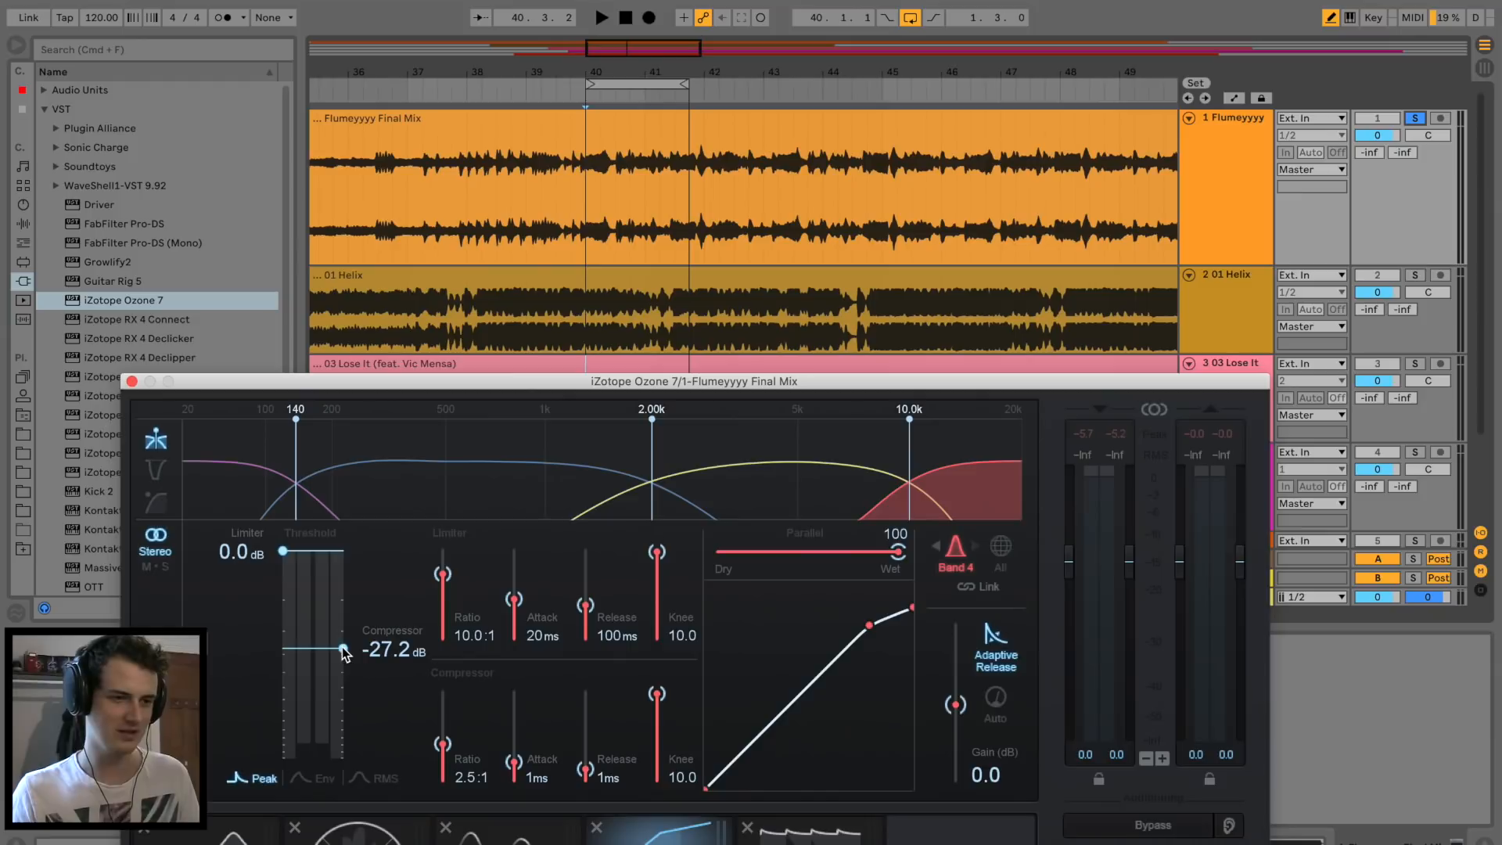
Set band 4's compressor threshold to -32.7 dB, release to 6 ms and gain to 1.5 dB while the Flumeyyyy loop plays.
left_click_drag(327, 383, 491, 250)
key("space")
mouse_move(494, 522)
left_mouse_down()
mouse_move(498, 547)
mouse_move(507, 527)
left_mouse_up()
left_click_drag(750, 638, 751, 634)
left_click_drag(1121, 573, 1120, 569)
left_click_drag(1347, 250, 1304, 327)
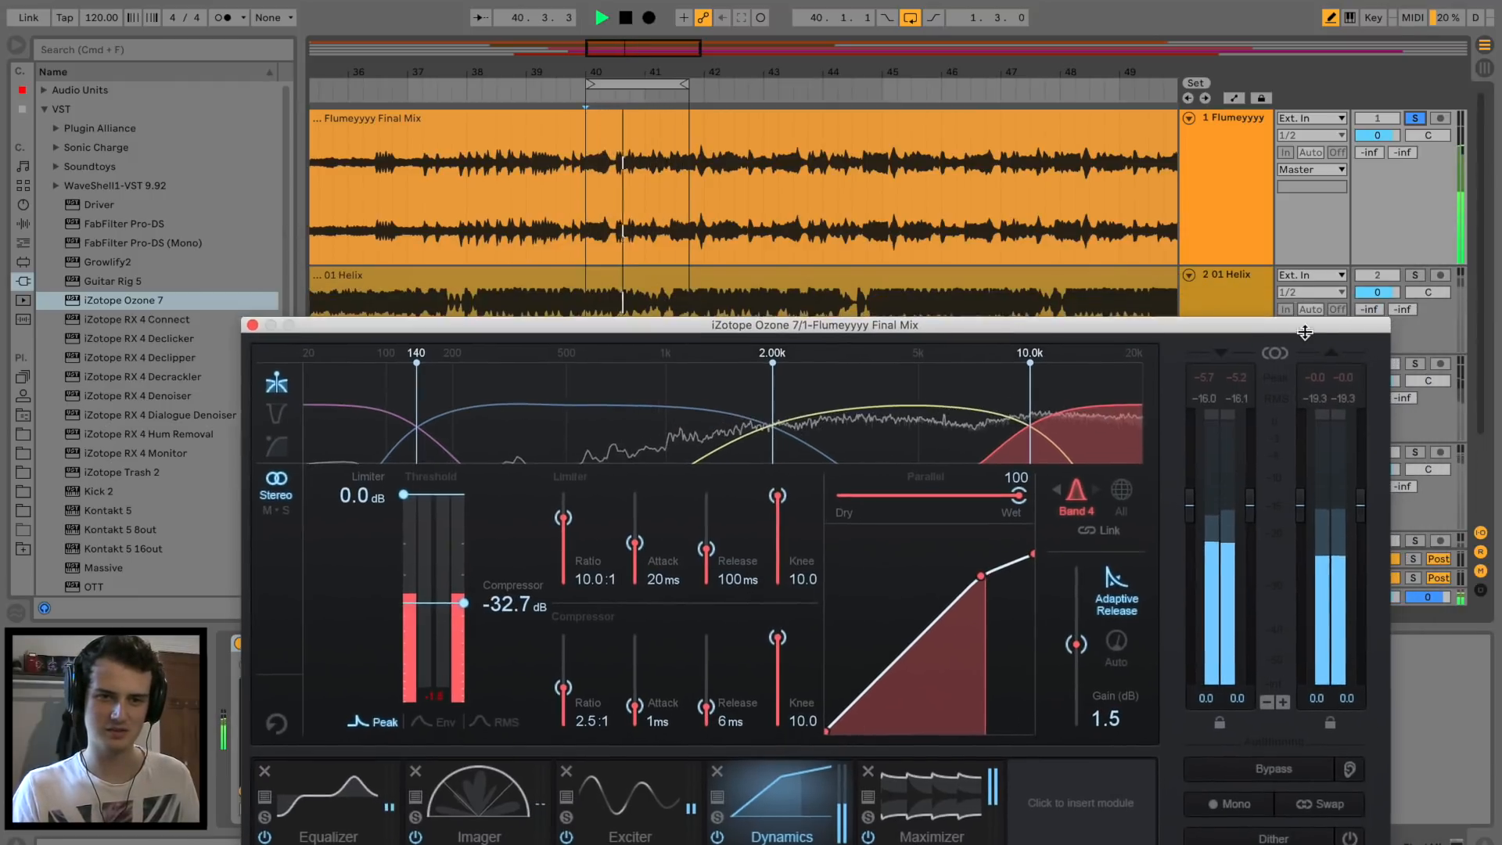
Check band 4 against the soloed 03 Lose It, and set Flumeyyyy's band 4 compressor ratio to 2.7:1 and release to 10 ms.
left_click(1417, 364)
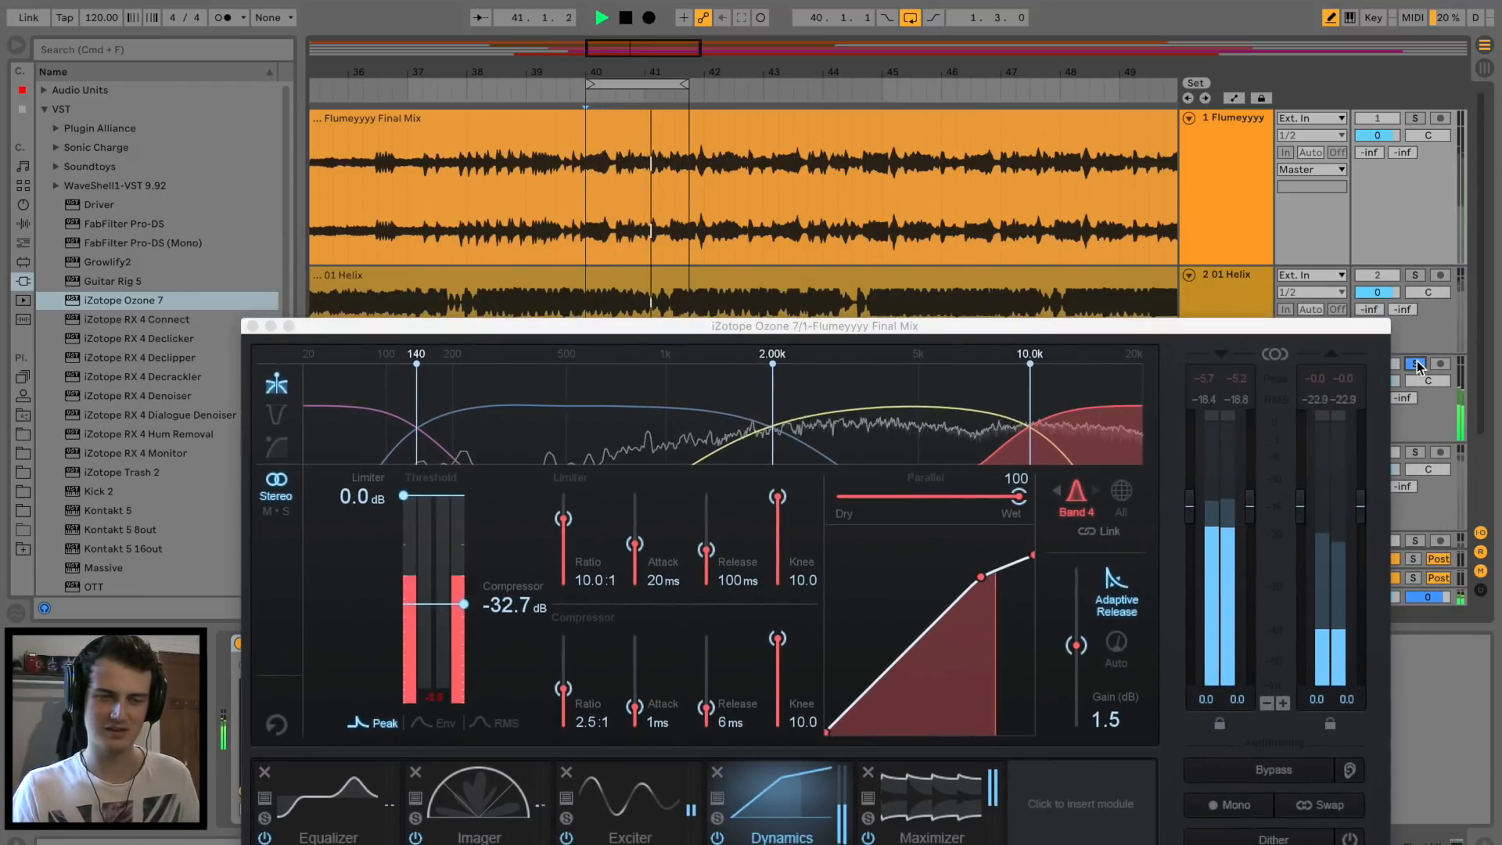
left_click(1415, 119)
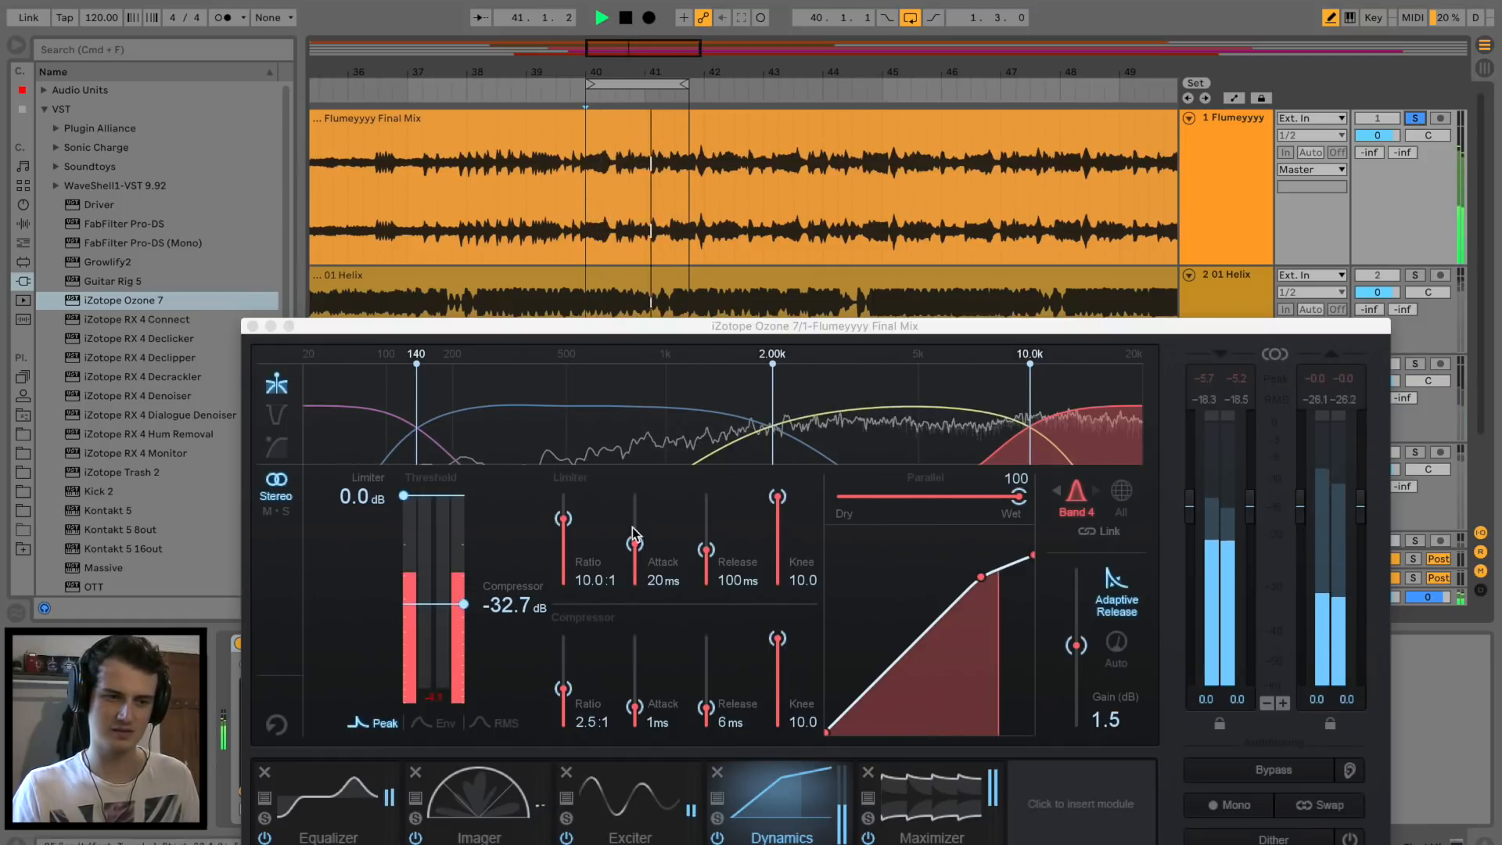
left_click(566, 694)
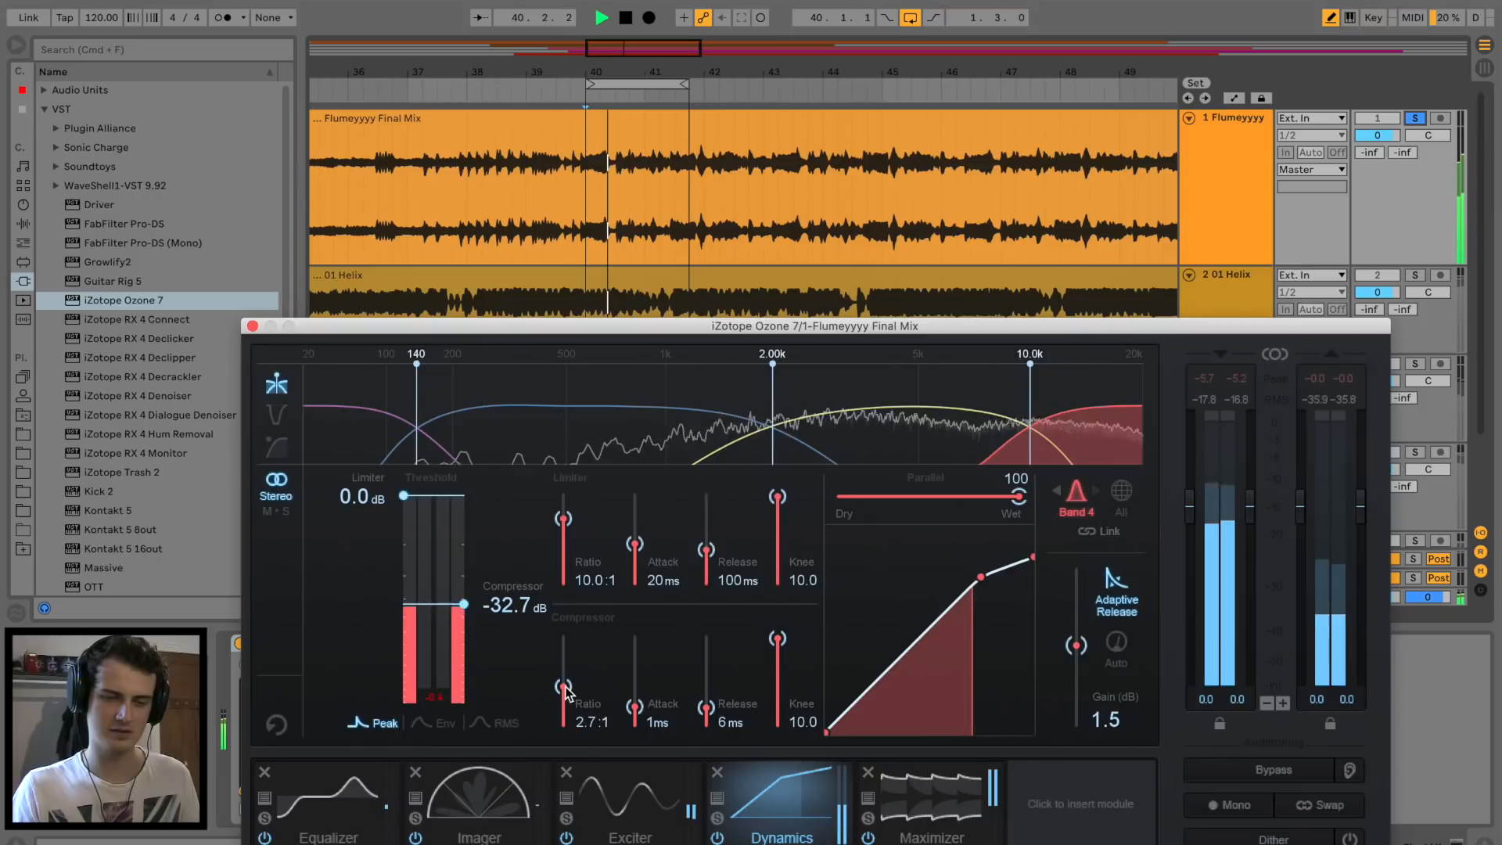
key("space")
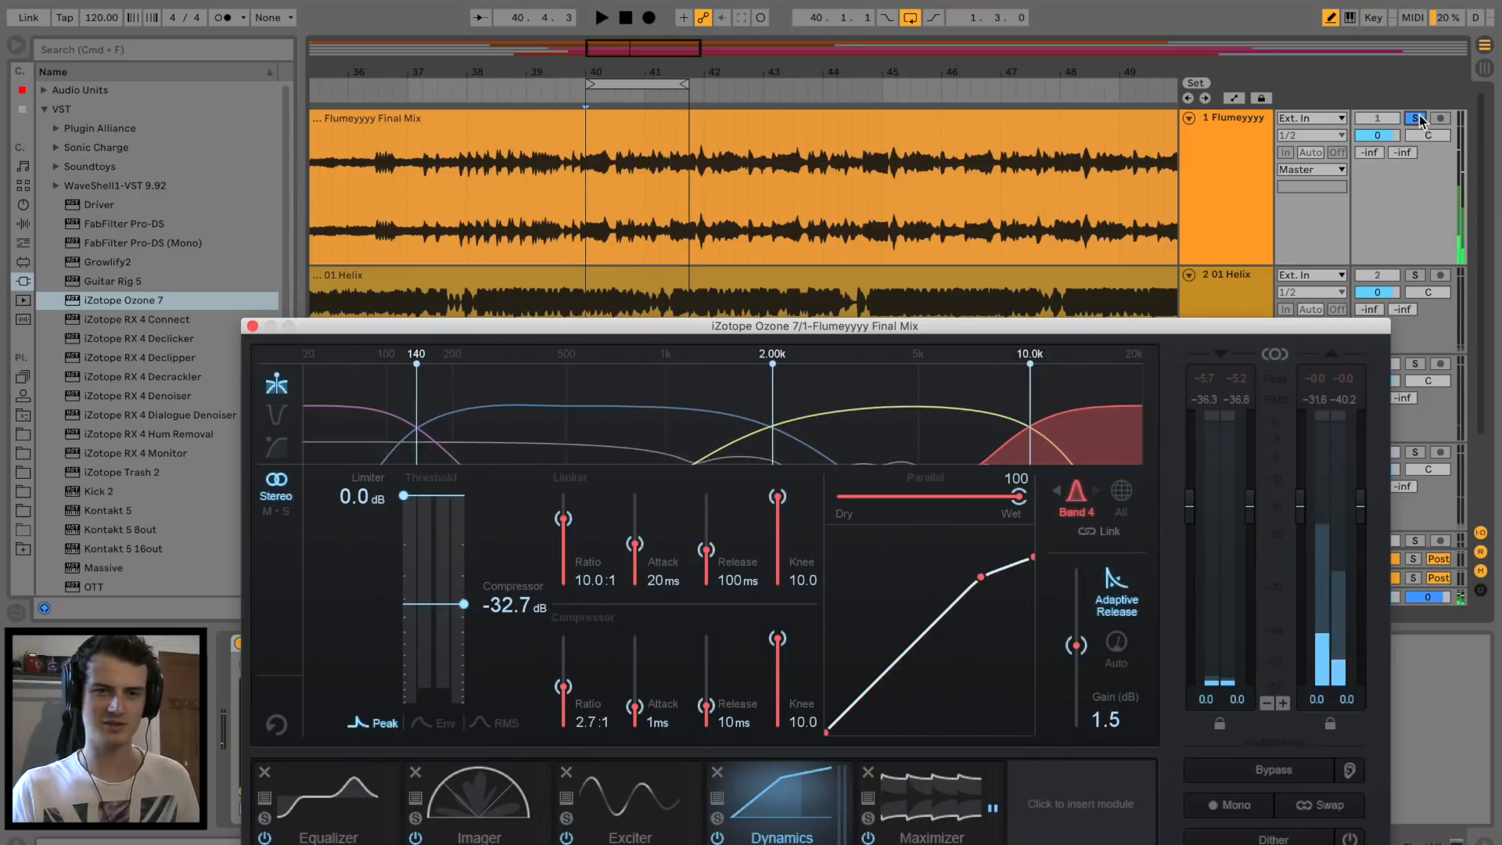
Play the Flumeyyyy loop with all bands audible and toggle the Dynamics module's bypass to hear its effect.
left_click(1418, 119)
key("space")
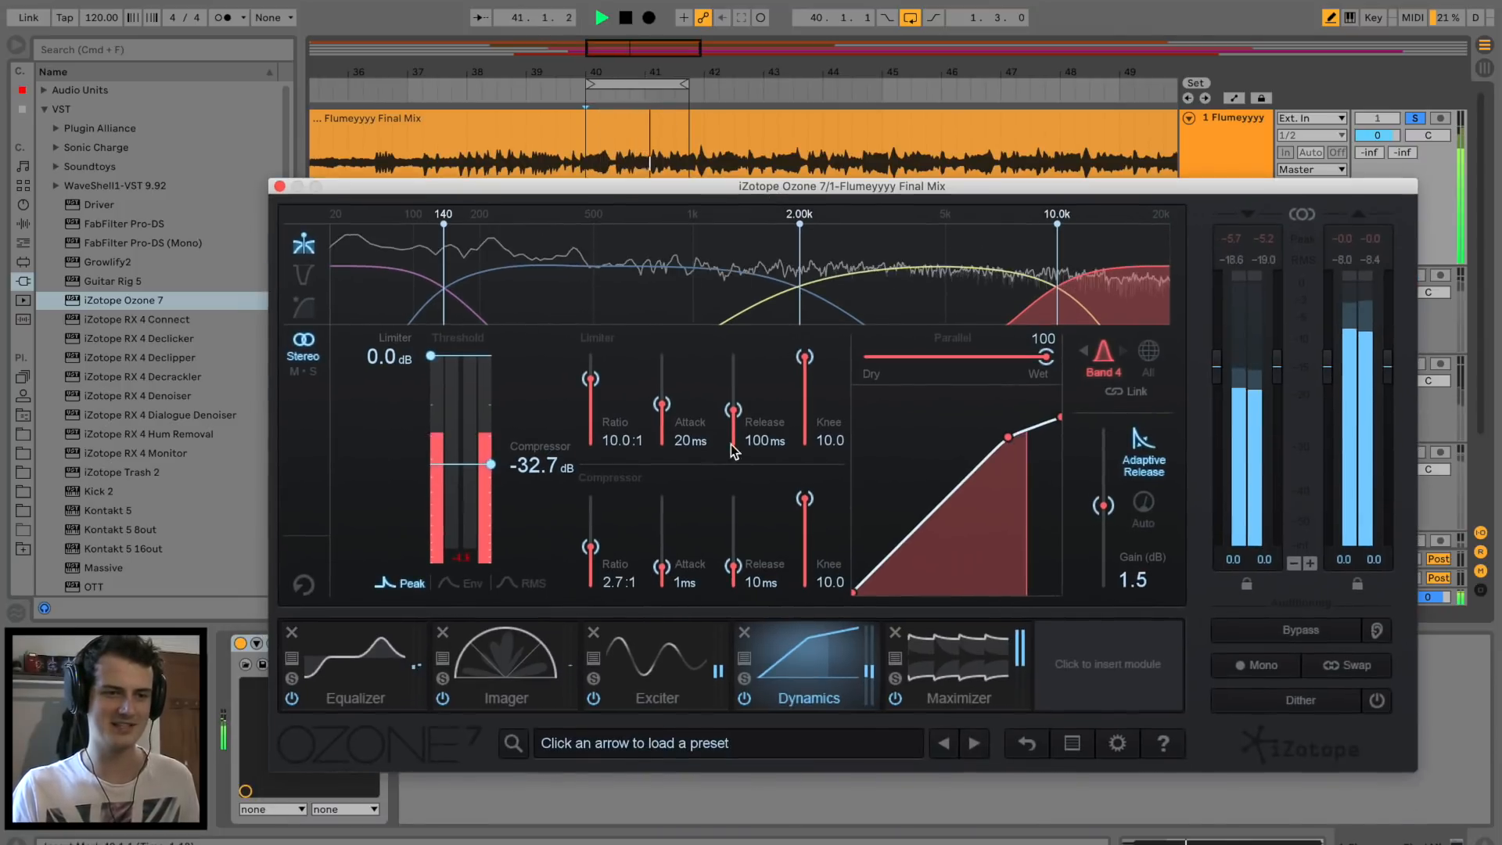
left_click(744, 699)
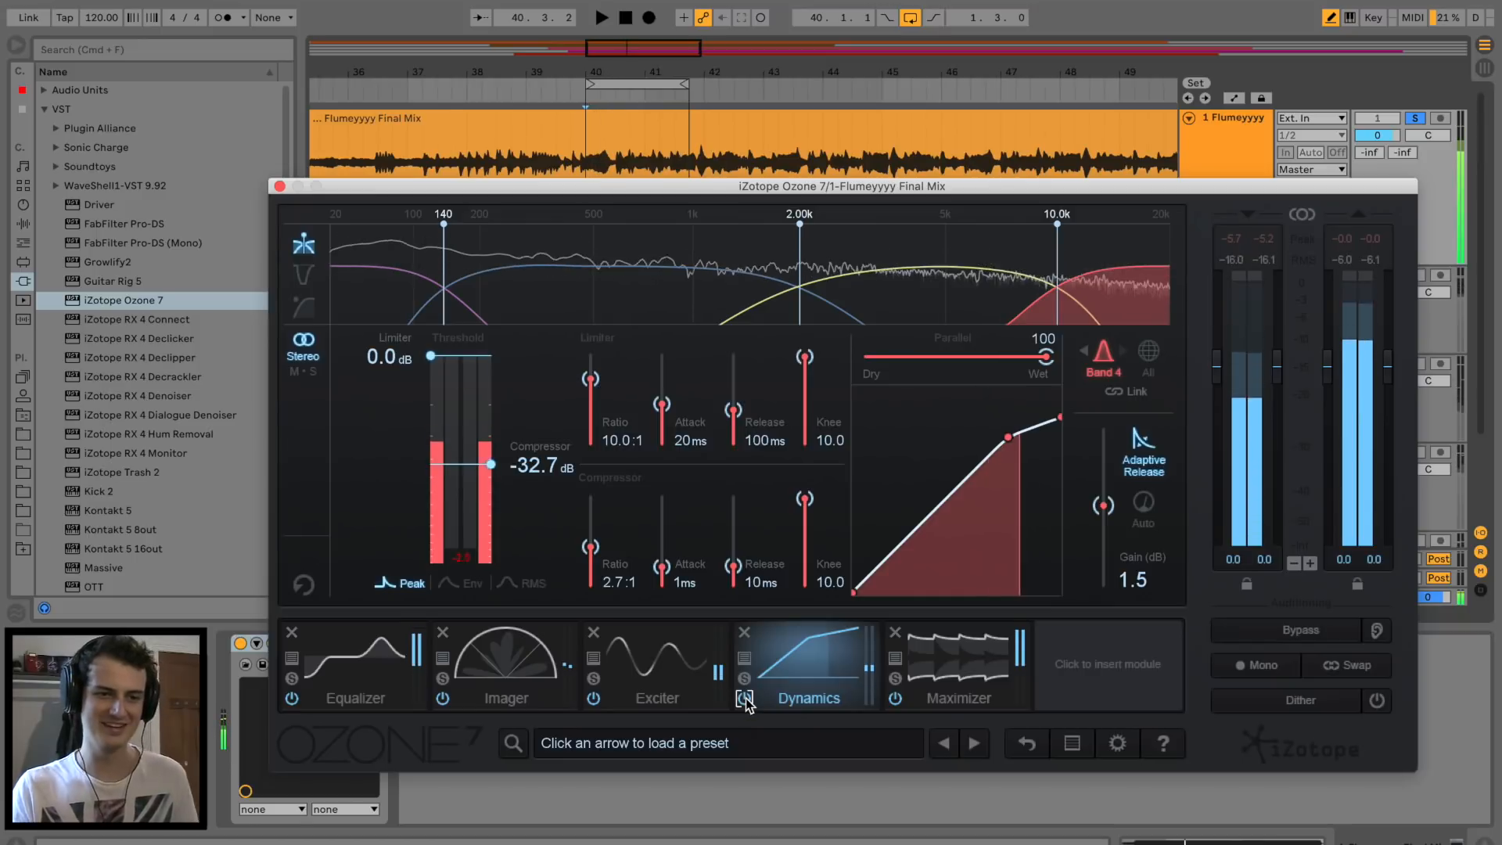
Compare the Flumeyyyy loop with the Dynamics module bypassed and enabled again during playback.
left_click(745, 699)
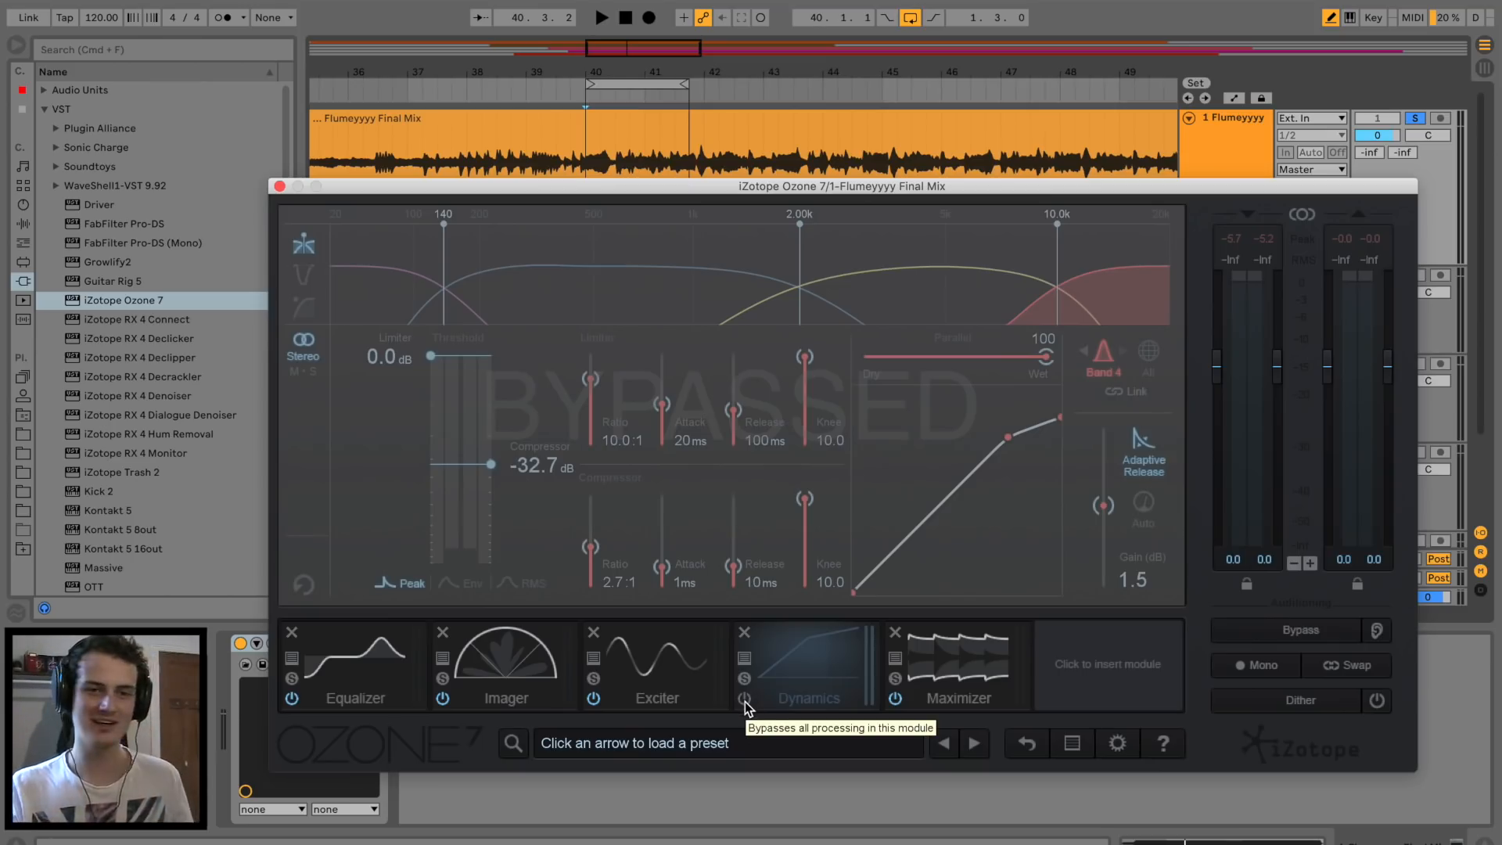
key("space")
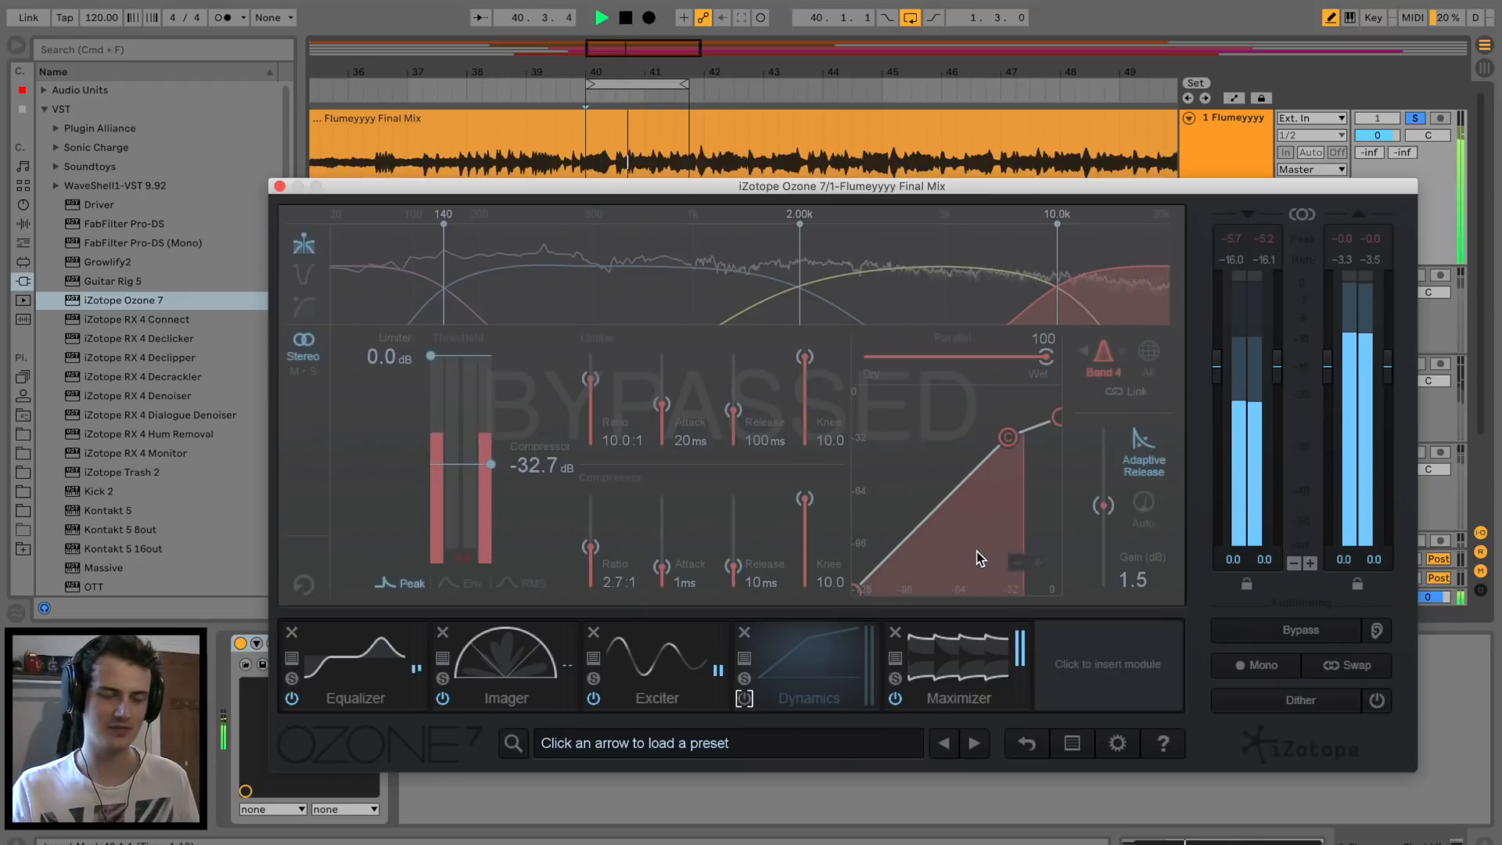
left_click(744, 698)
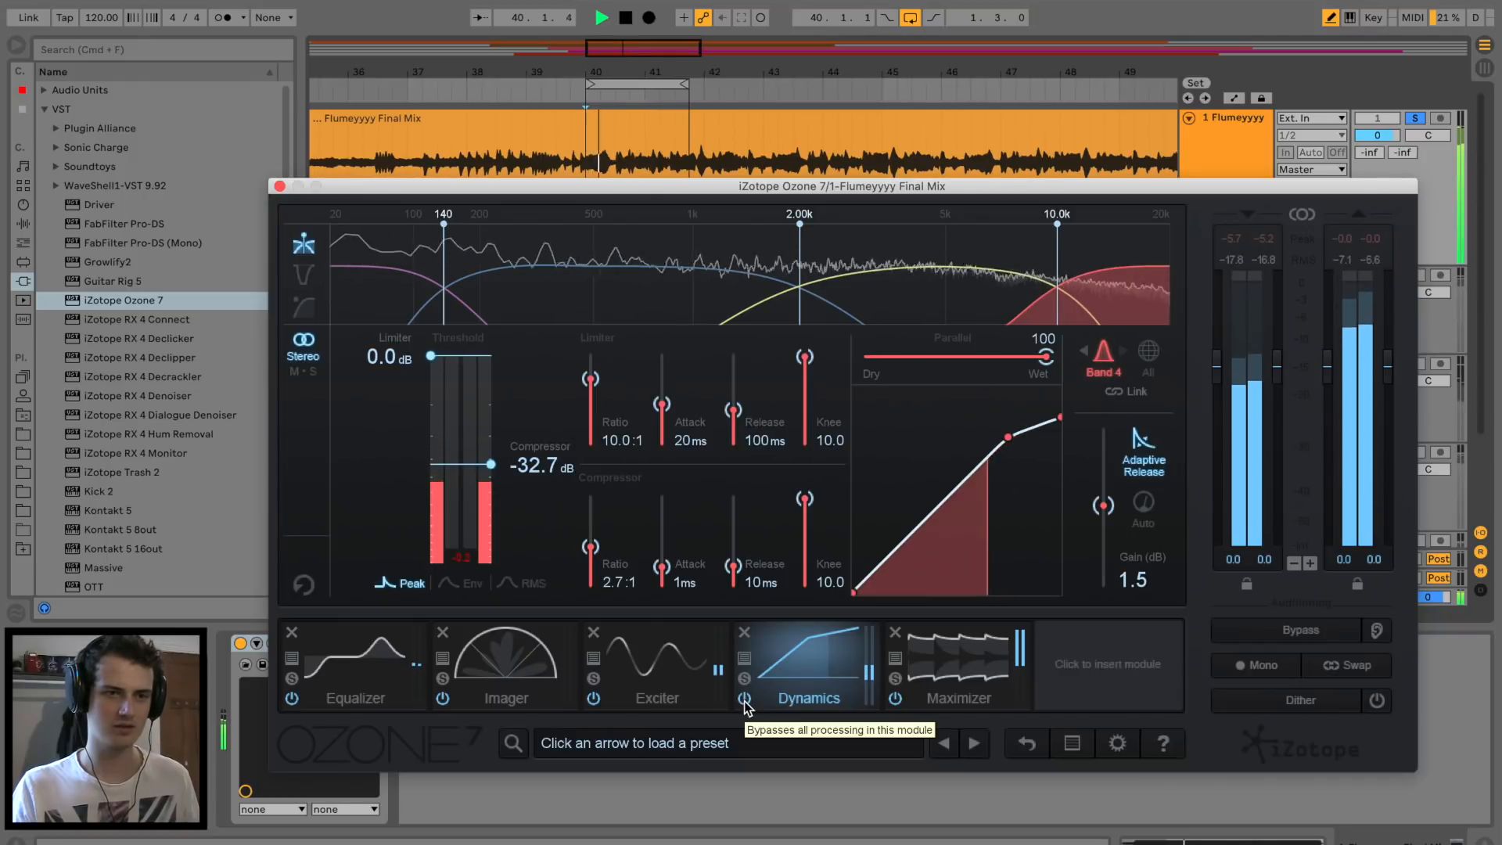
key("space")
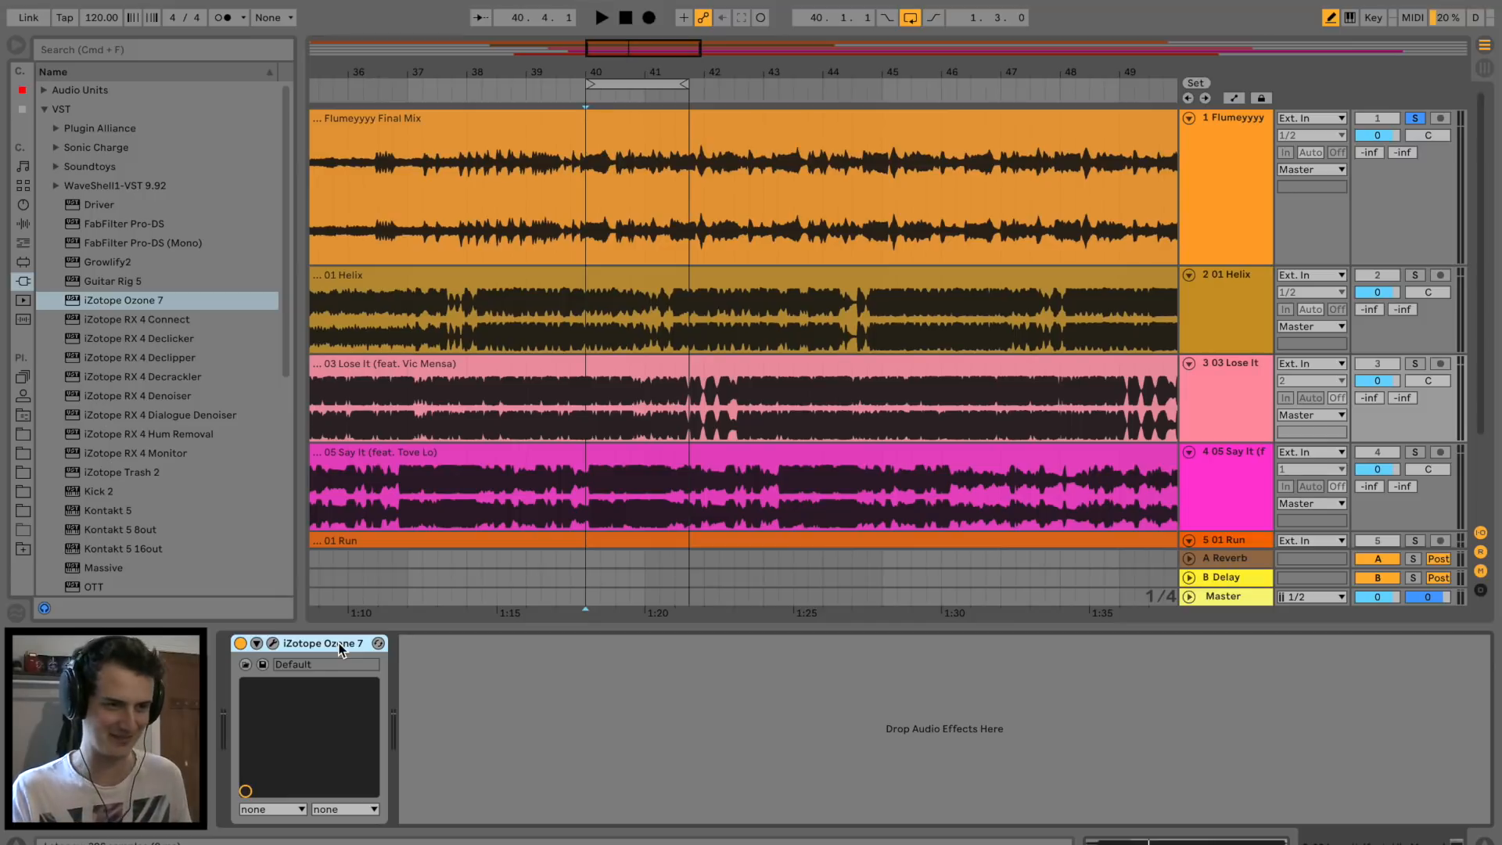
Remove Ozone 7 from the 03 Lose It track and compare its loop with Flumeyyyy by soloing each in turn.
key("Delete")
key("space")
key("space")
left_click(1415, 366)
key("space")
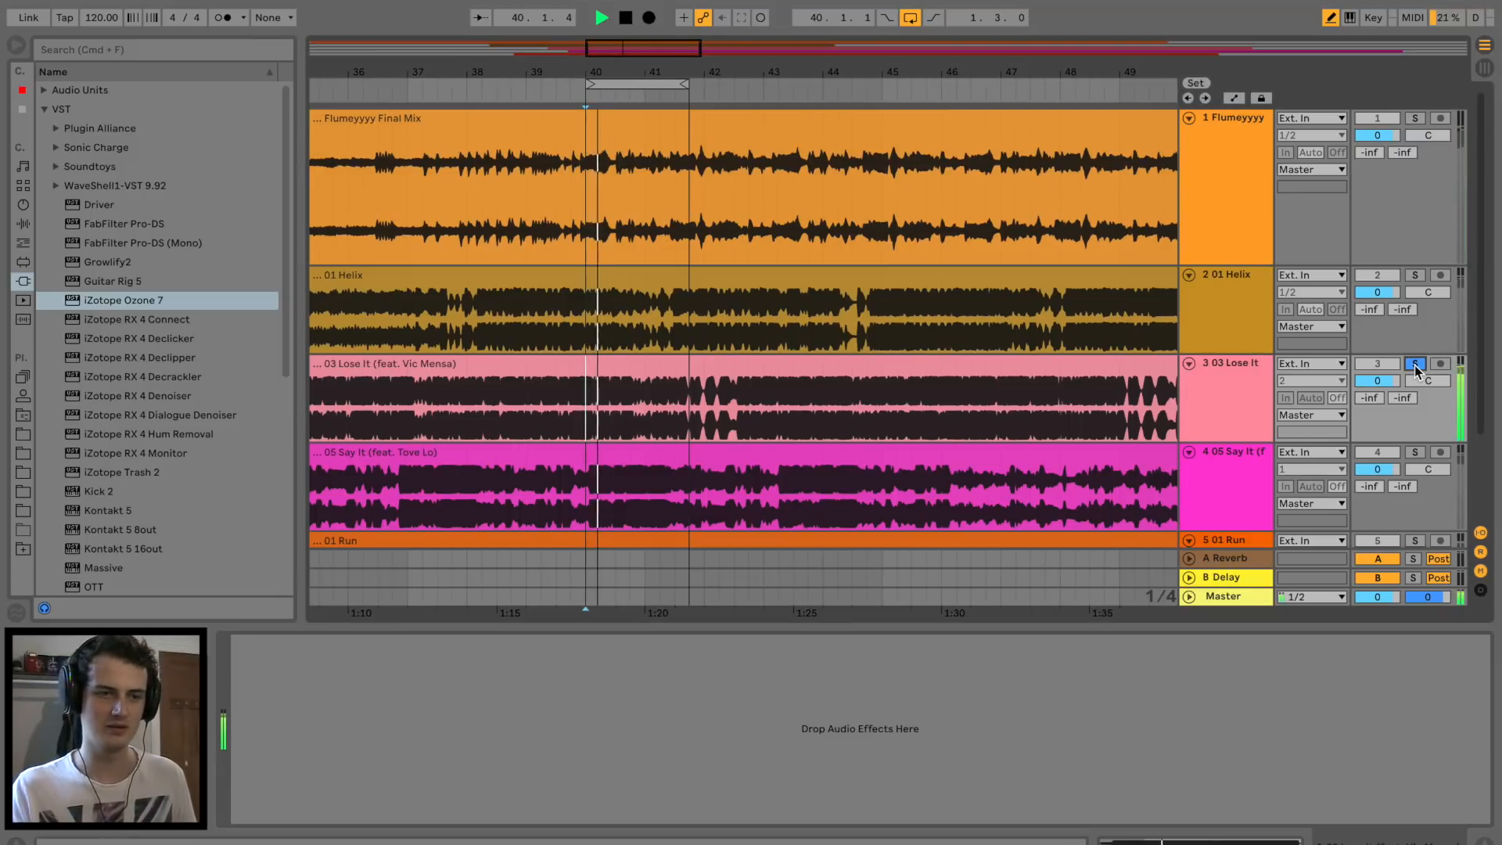
left_click(1416, 119)
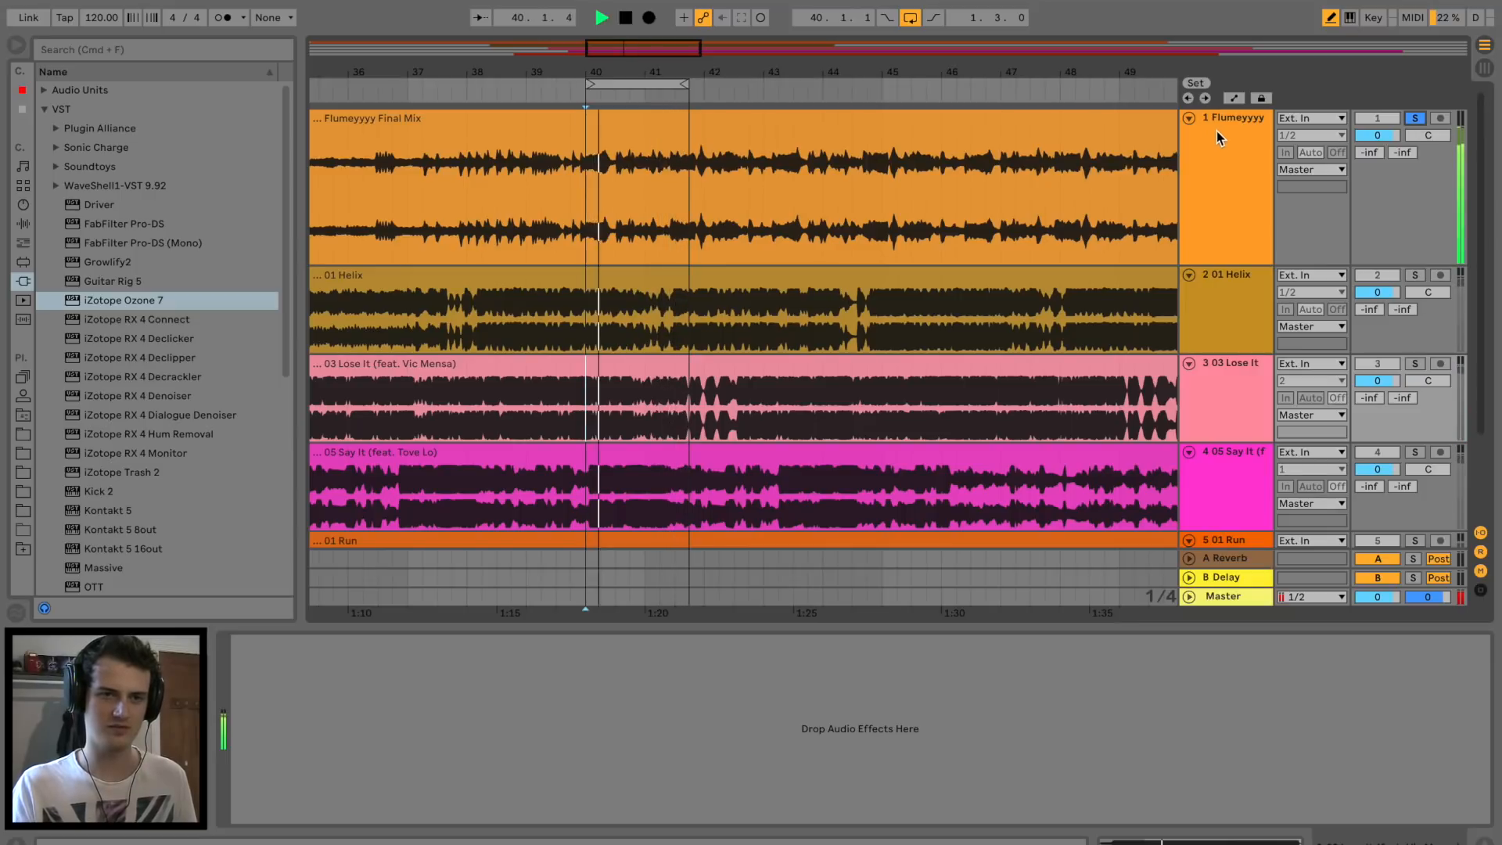
Try a 0 ms compressor attack on Flumeyyyy's band 3 during playback, and return it to 11 ms.
left_click(1222, 130)
key("space")
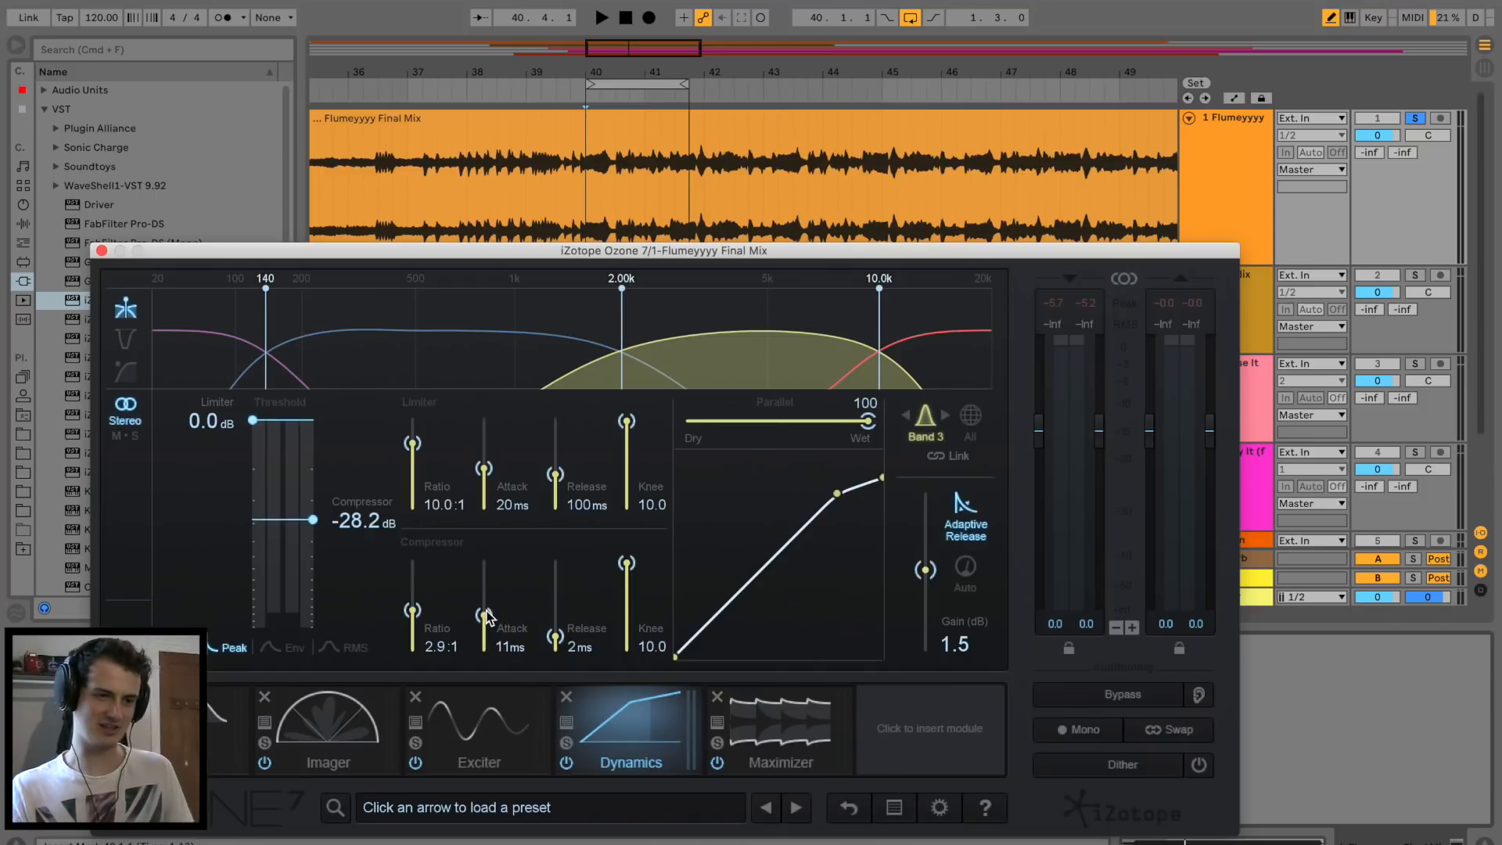
key("space")
left_click_drag(486, 618, 483, 655)
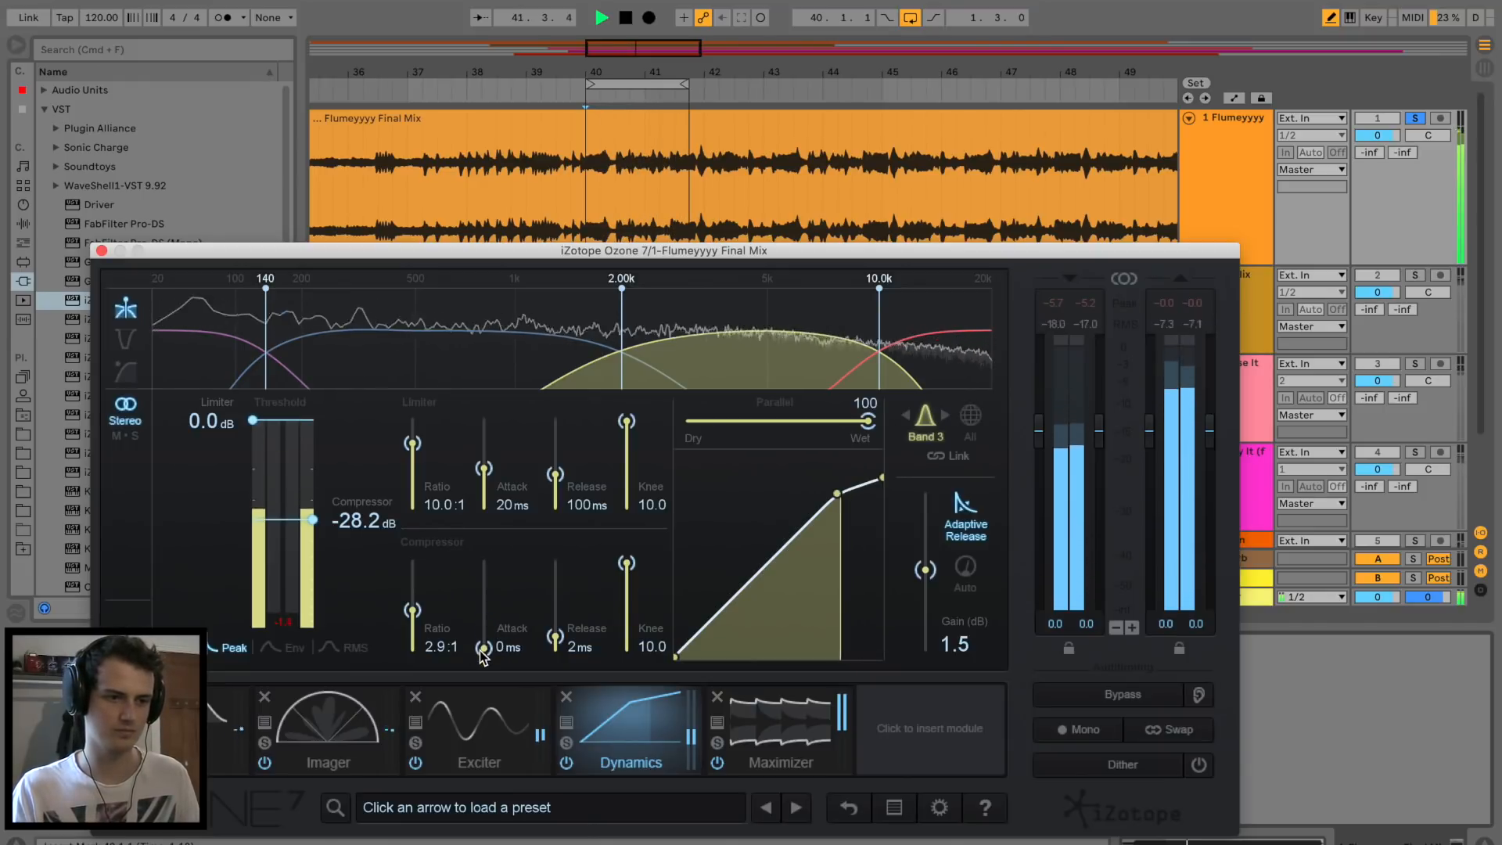
key("space")
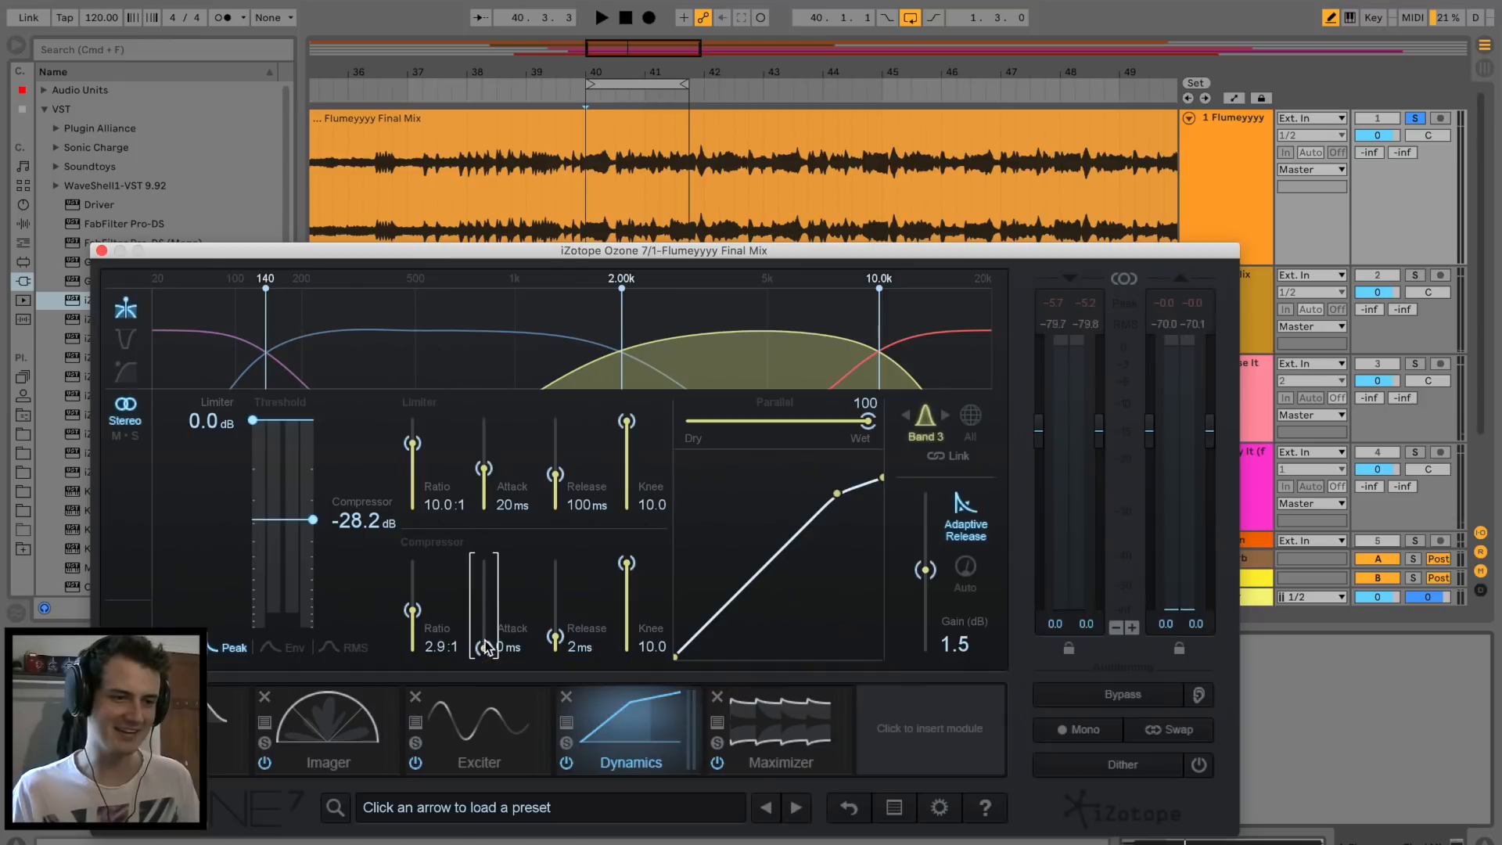
key("space")
mouse_move(486, 602)
left_mouse_down()
mouse_move(493, 588)
mouse_move(491, 613)
left_mouse_up()
key("space")
key("space")
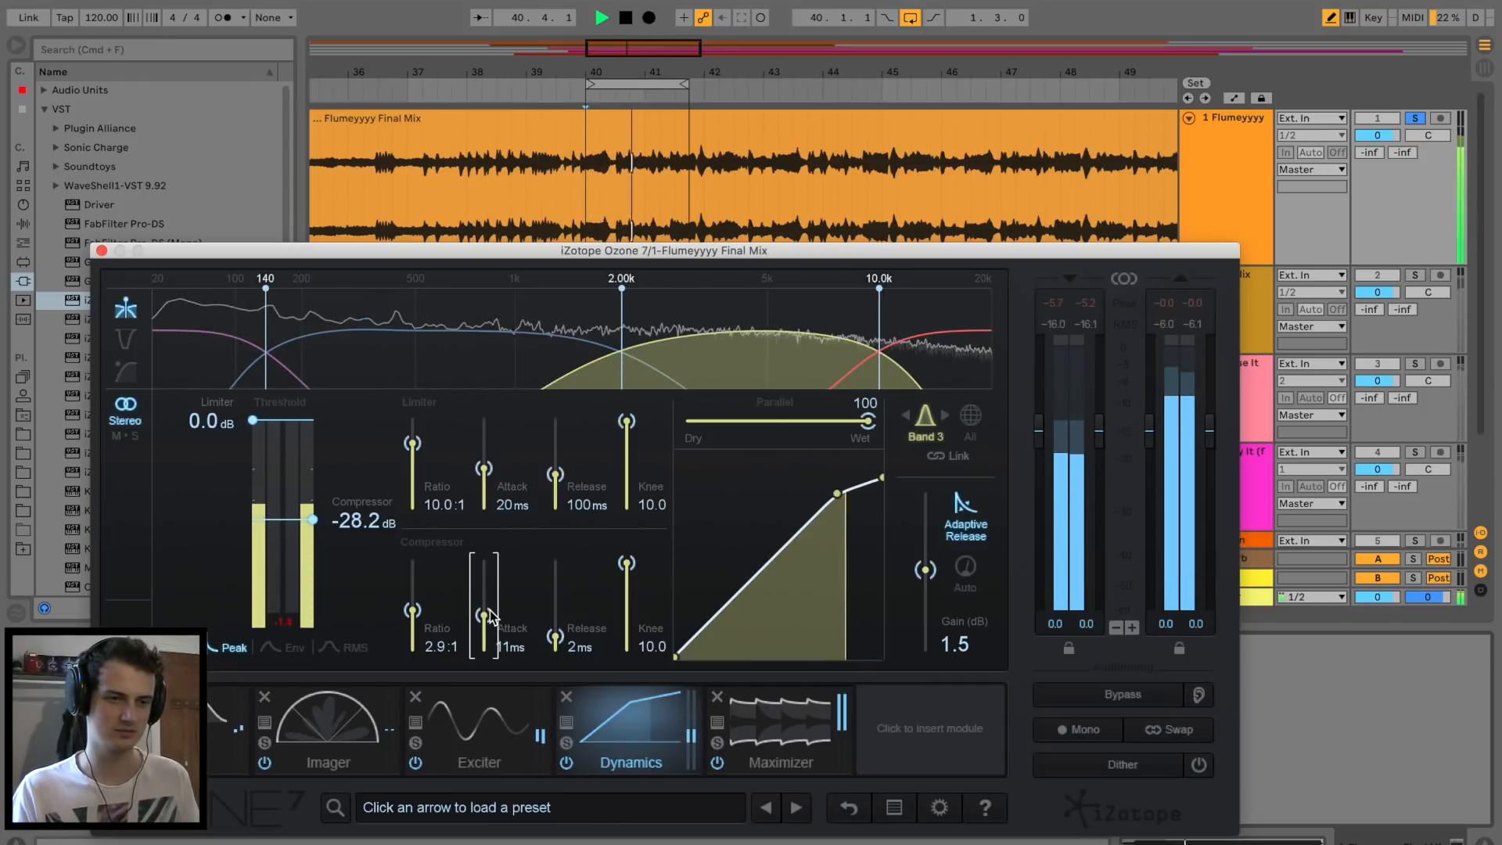
Set the compressor attack of Flumeyyyy's band 4 to 3 ms and close its Ozone window.
left_click(939, 360)
key("space")
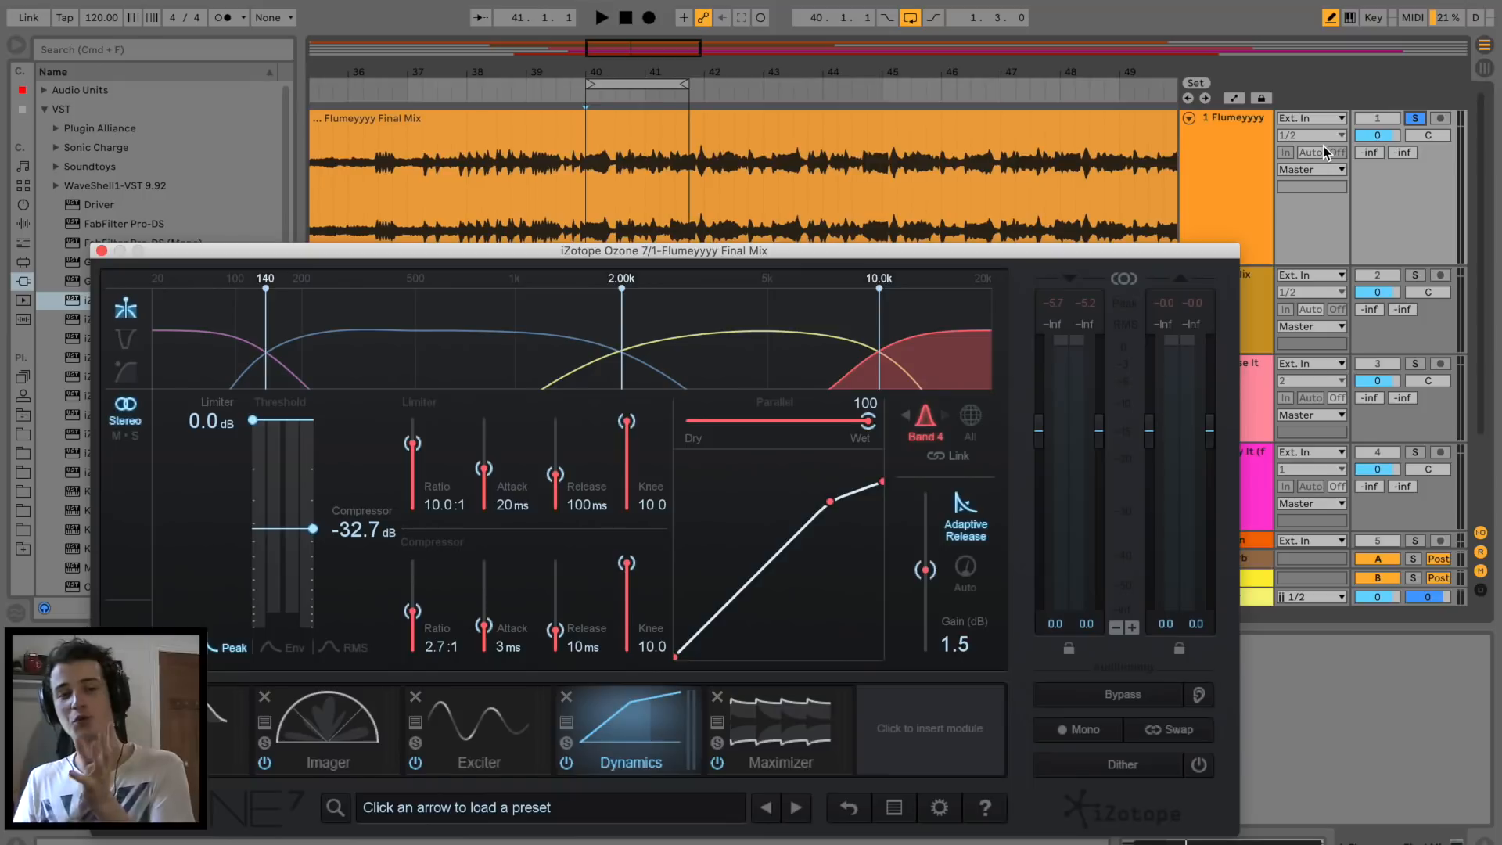
left_click(102, 251)
Solo 03 Lose It and add Ozone 7 with an Imager module to that track.
left_click(1414, 452)
key("space")
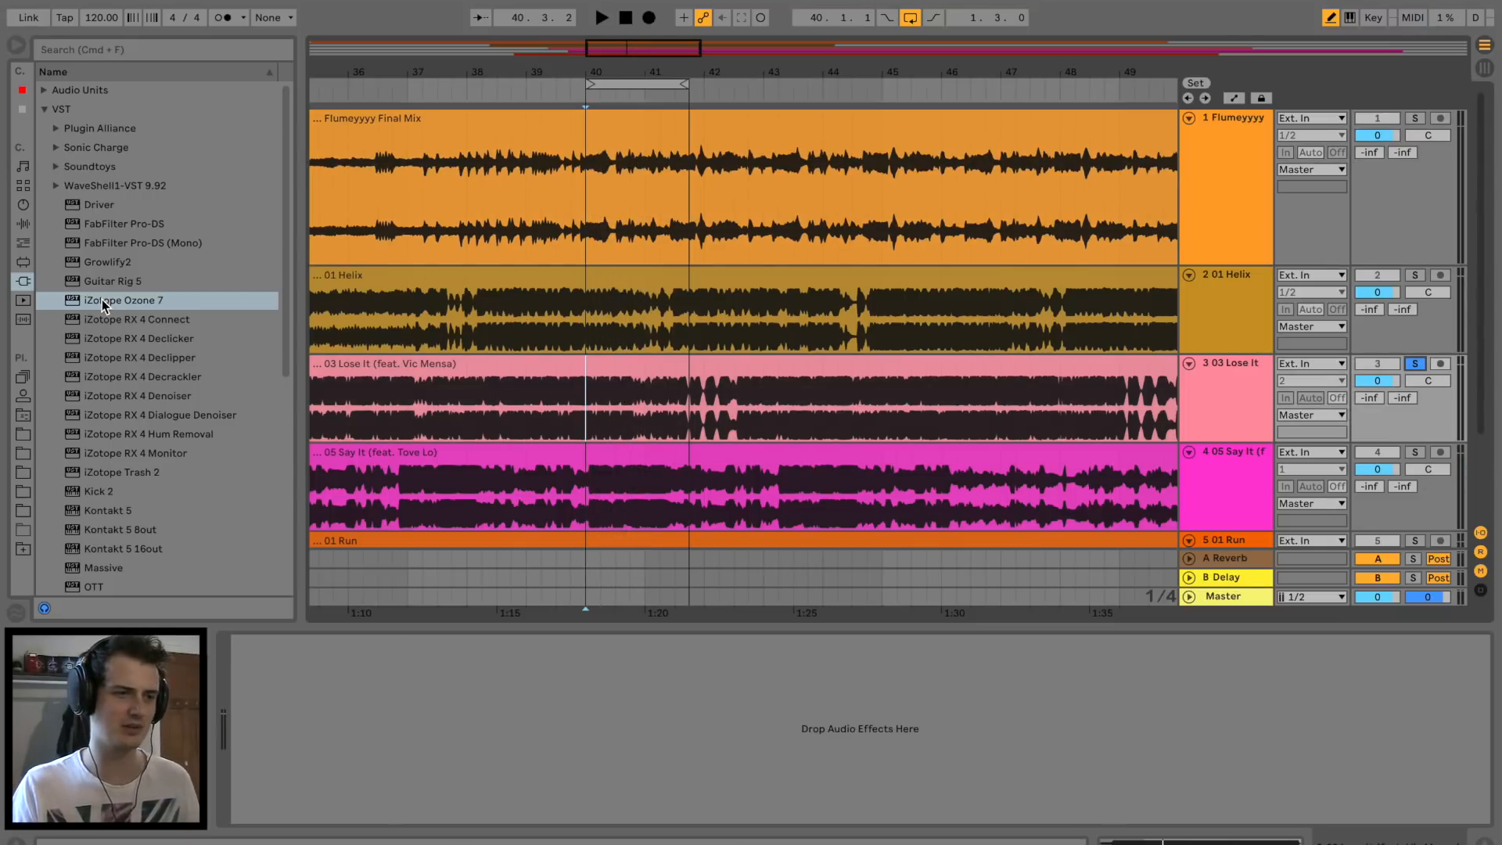
left_click_drag(104, 304, 596, 399)
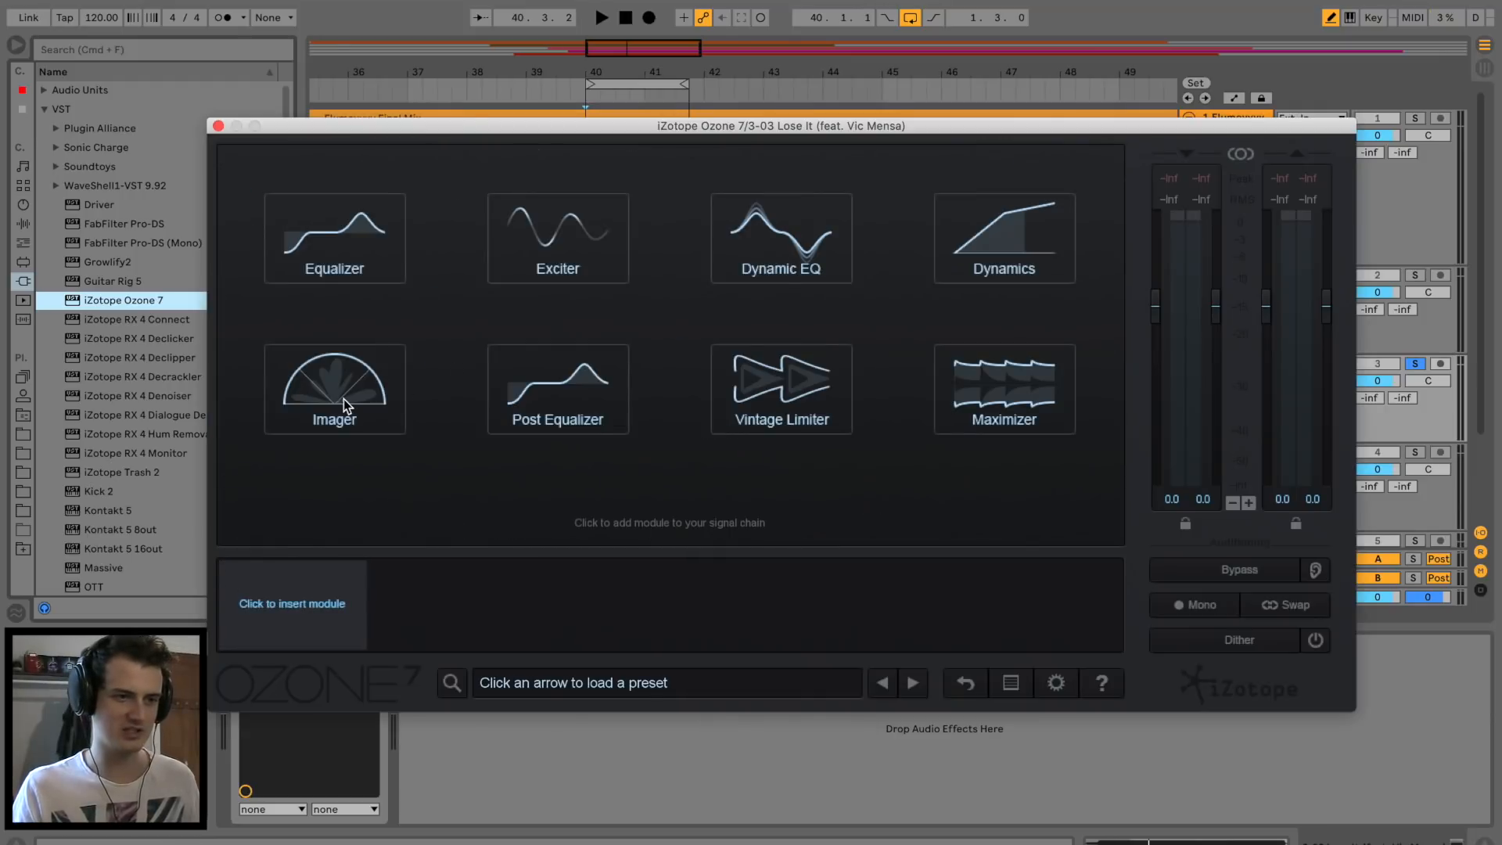
left_click(362, 406)
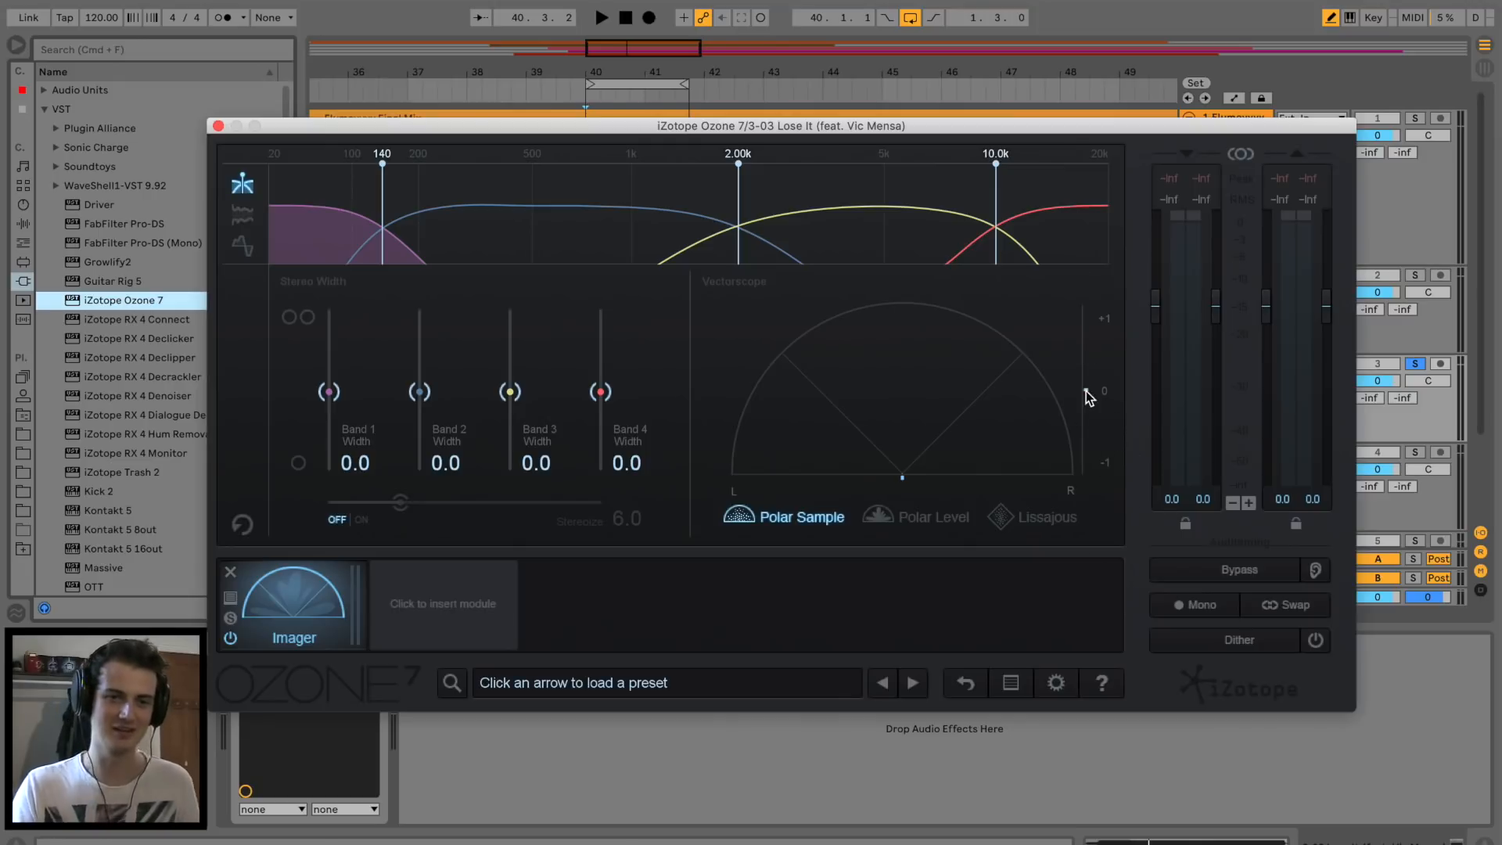
Set the lowest Imager crossover on 03 Lose It to 80 Hz and listen to its soloed band 1.
key("space")
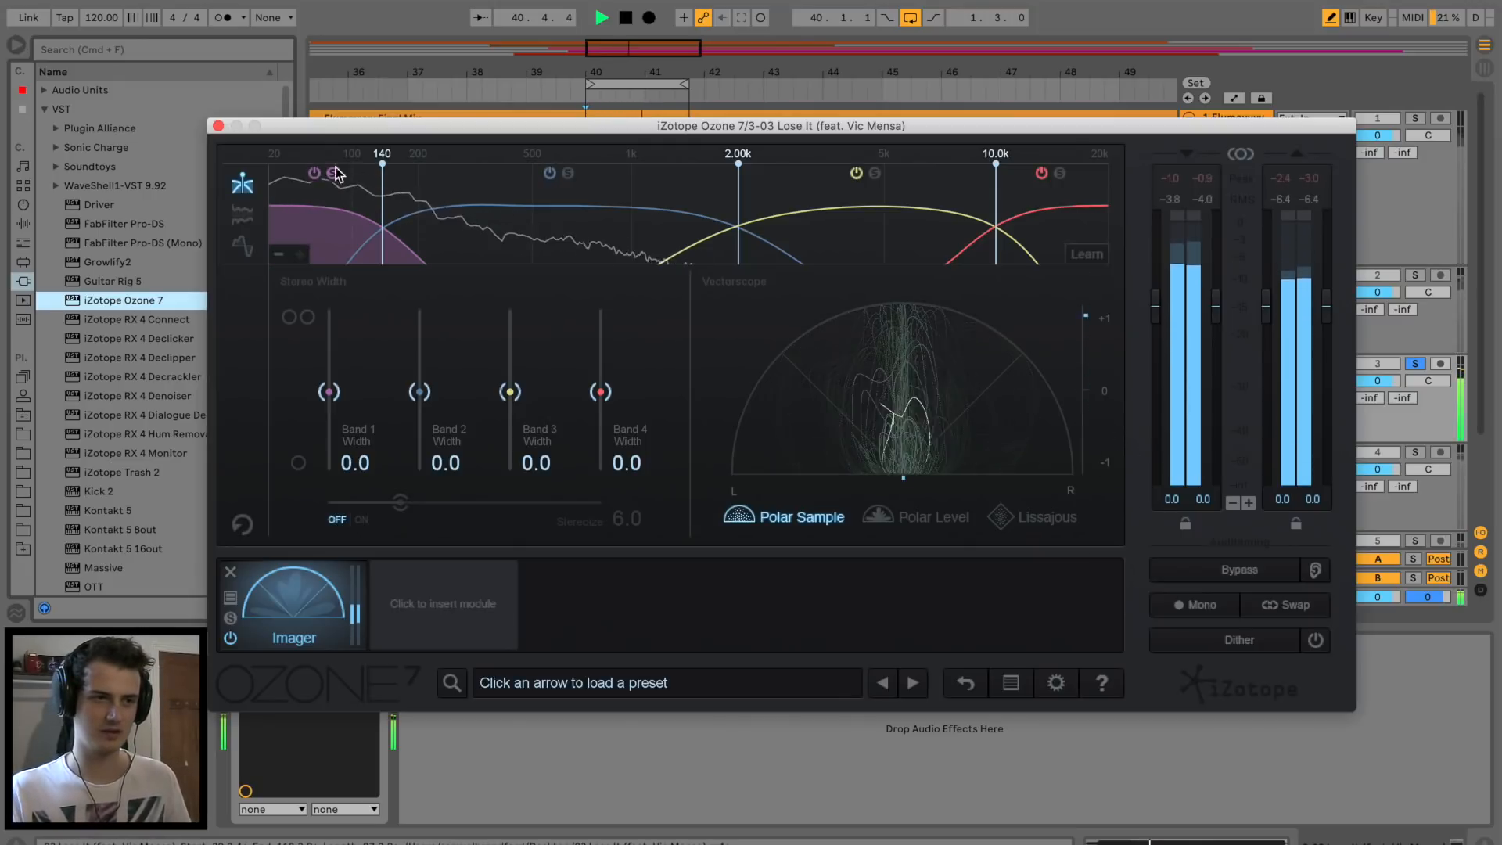
left_click_drag(380, 166, 335, 182)
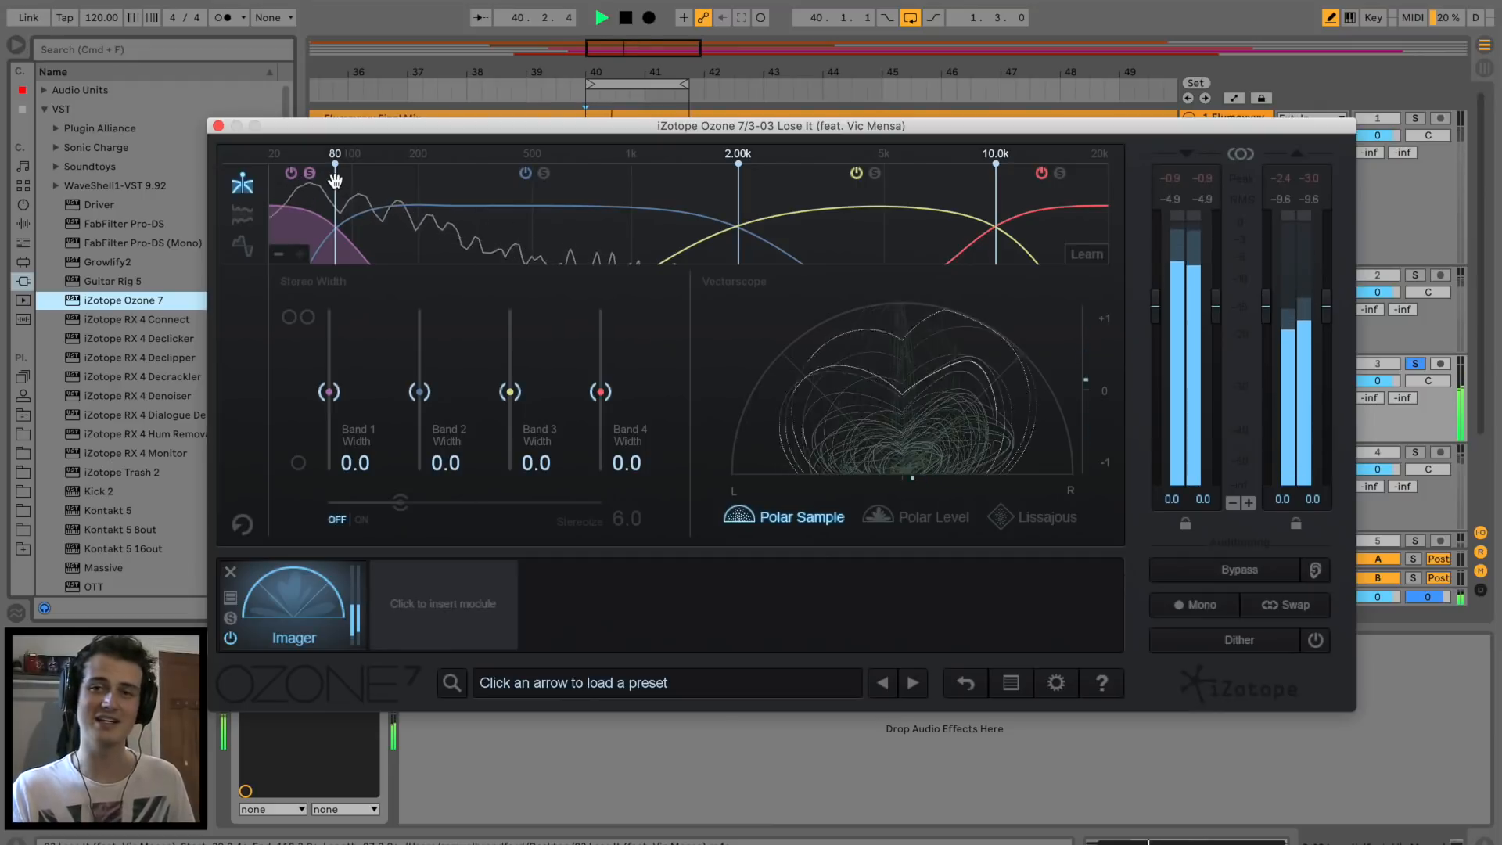
key("space")
mouse_move(335, 182)
left_mouse_down()
mouse_move(313, 190)
mouse_move(335, 174)
left_mouse_up()
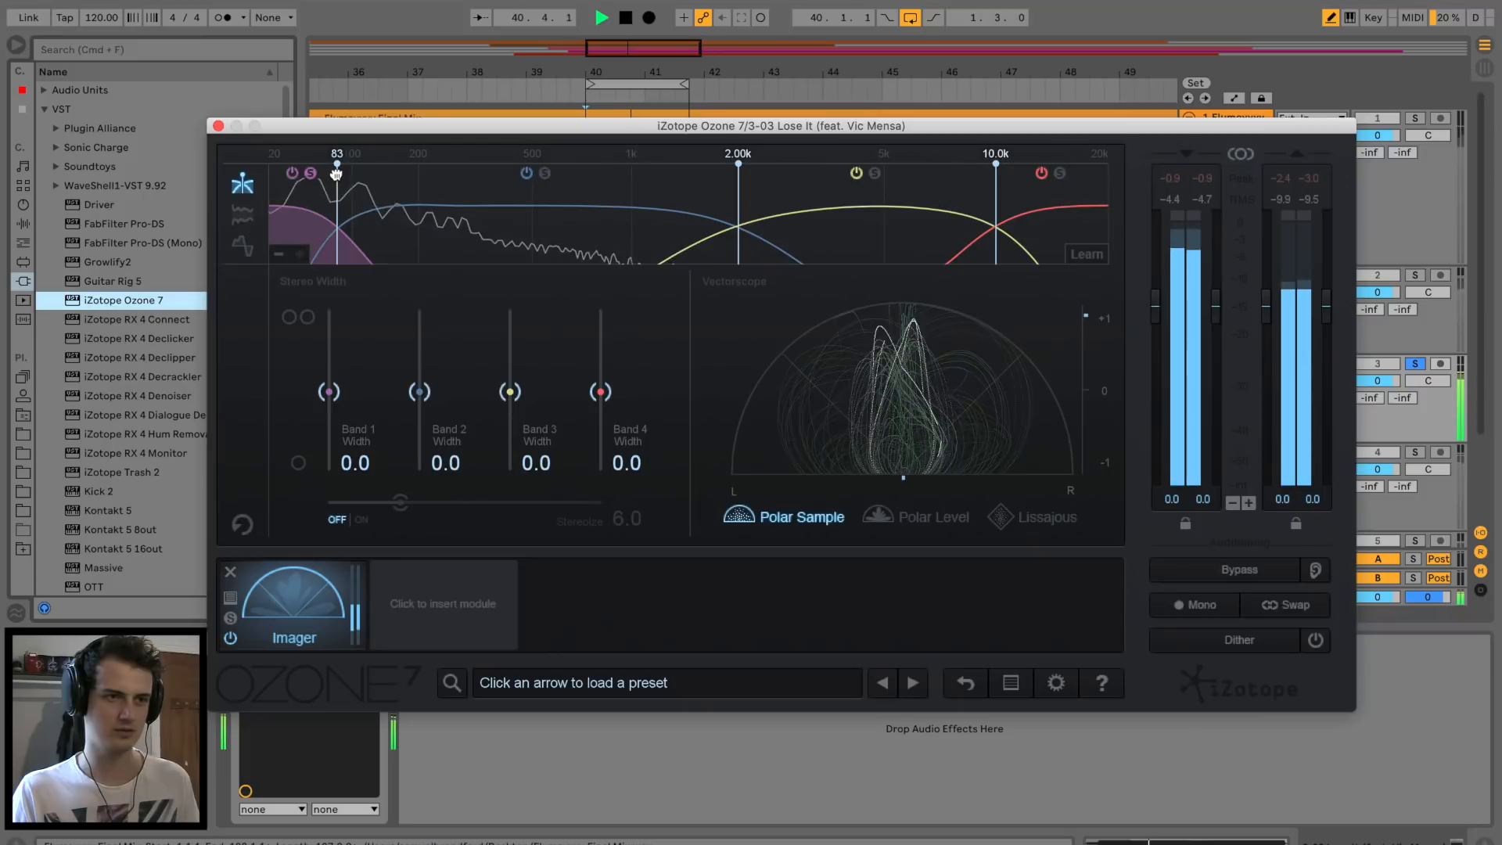
key("space")
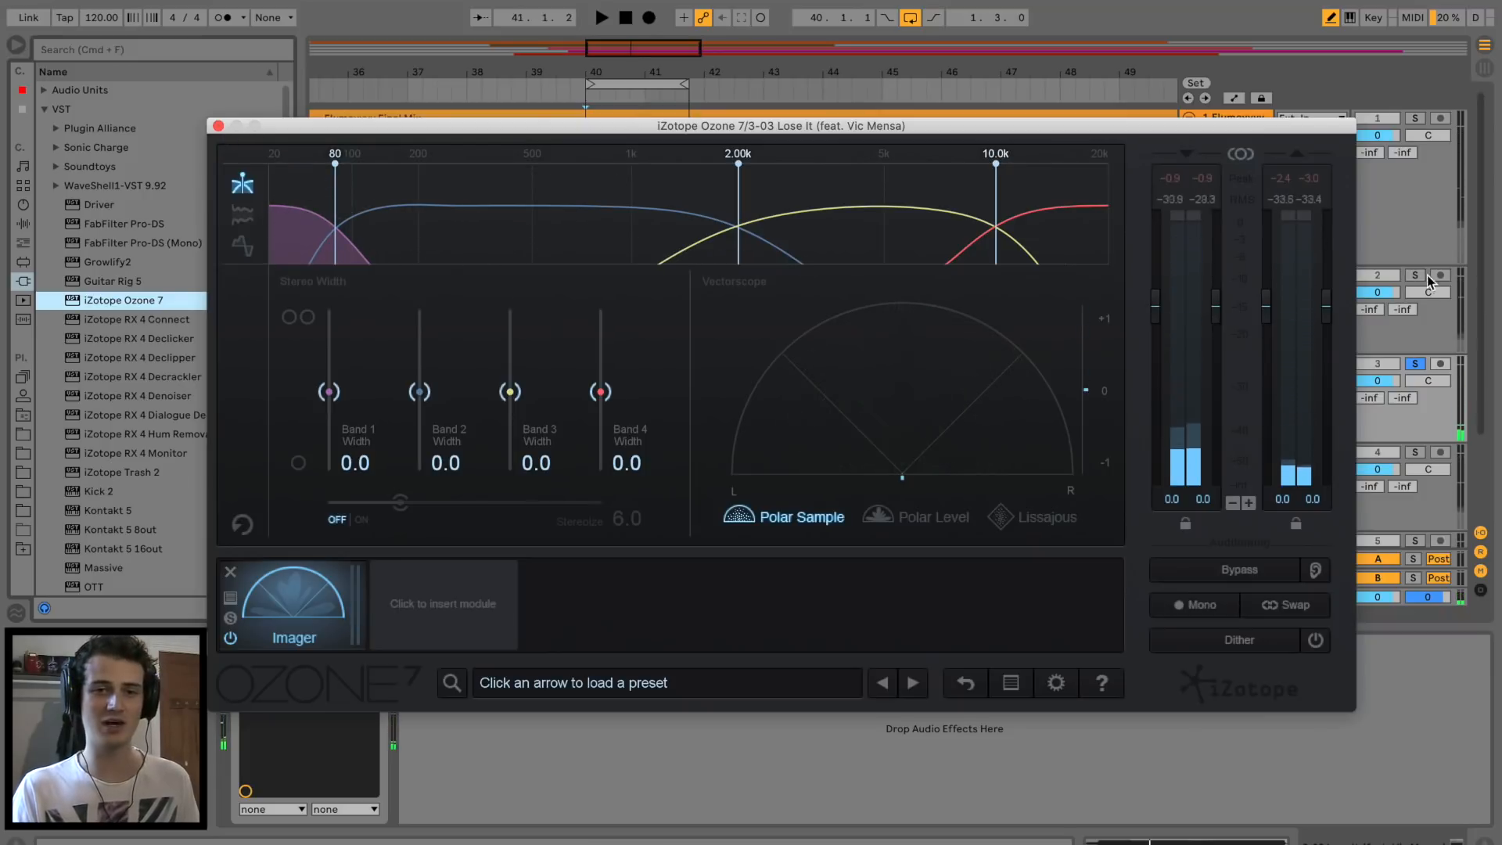
Solo band 1 in Flumeyyyy's Imager and set its stereo width to -22.8 while the loop plays.
left_click(1415, 276)
left_click(218, 125)
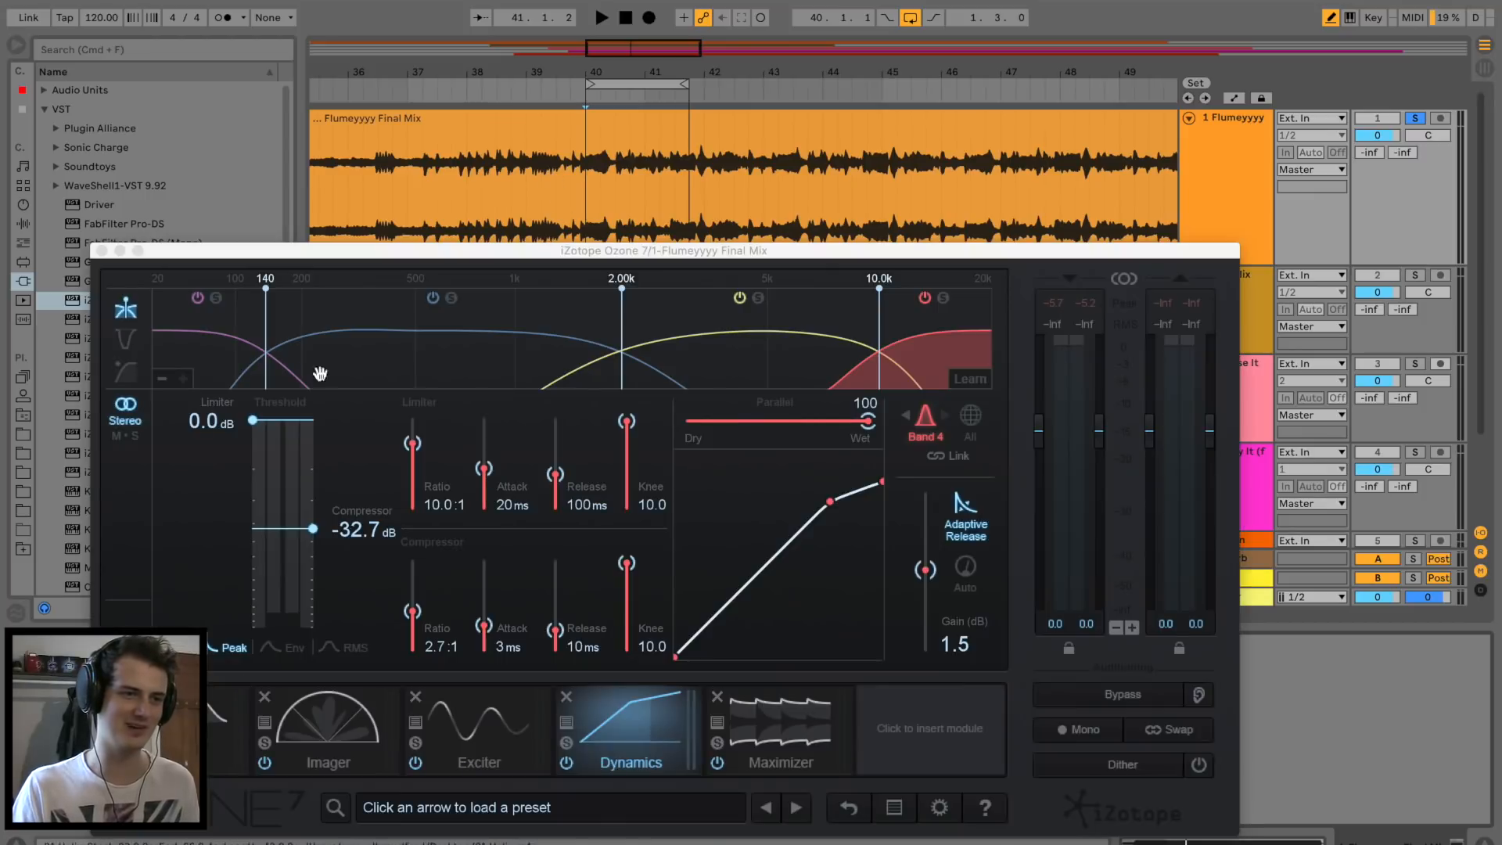
left_click(243, 355)
left_click(313, 728)
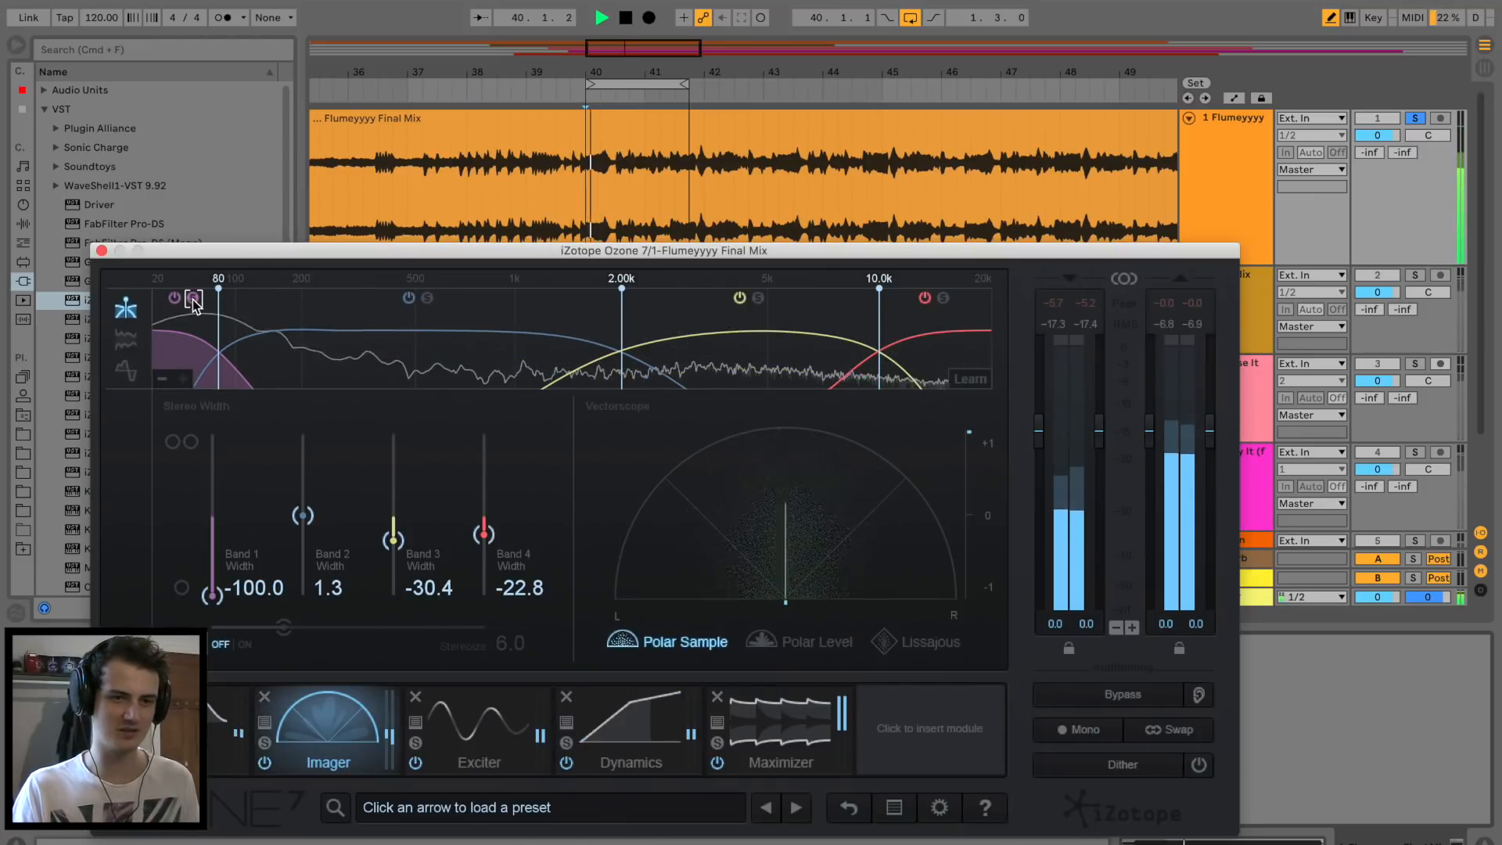
mouse_move(211, 598)
left_mouse_down()
mouse_move(212, 432)
mouse_move(211, 538)
left_mouse_up()
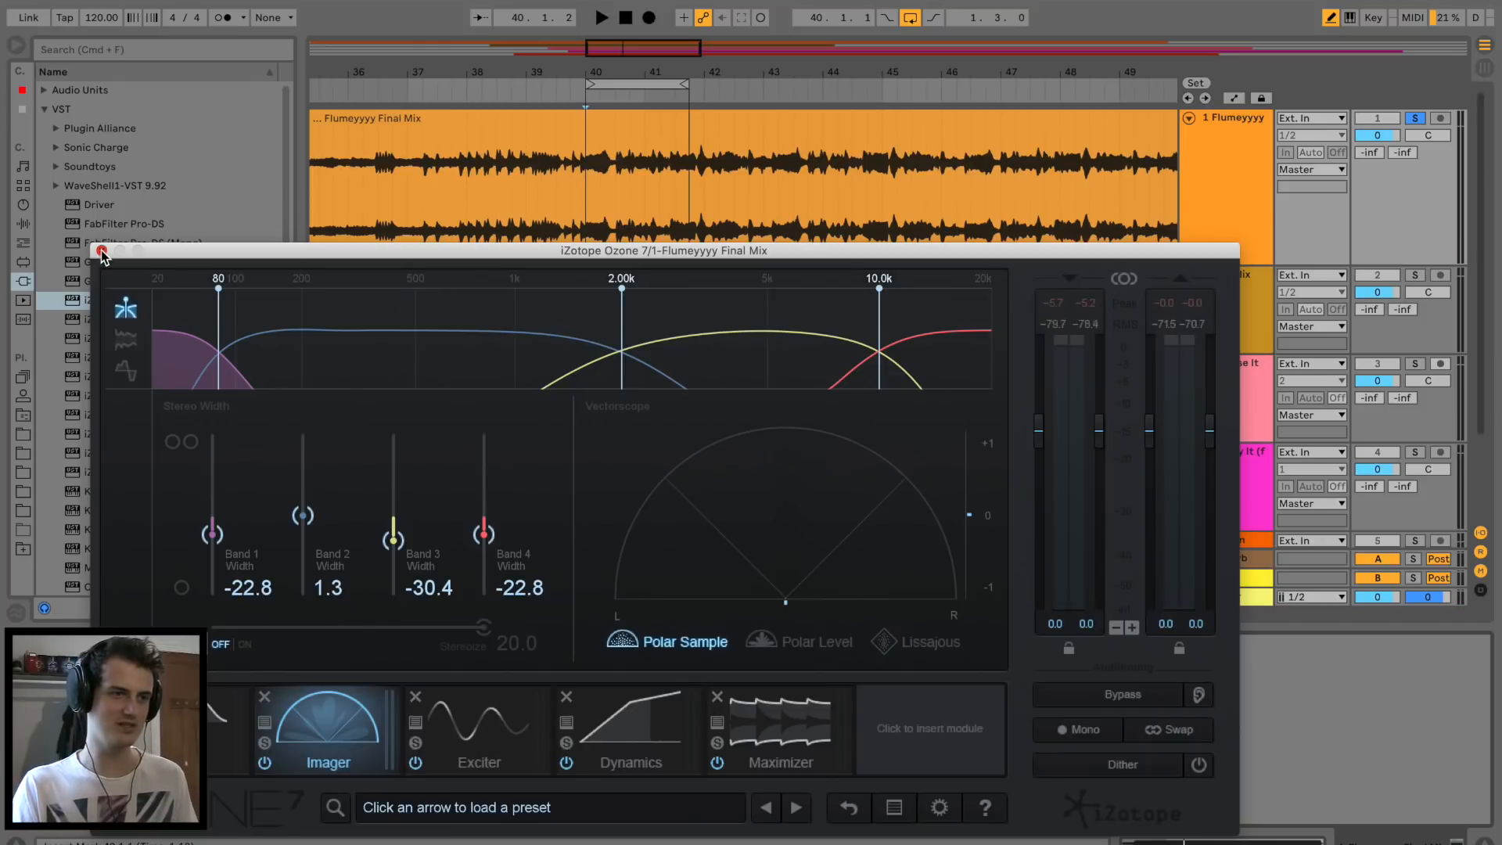
Examine the stereo width of 03 Lose It's individual frequency bands in the Imager while its loop plays.
left_click(102, 252)
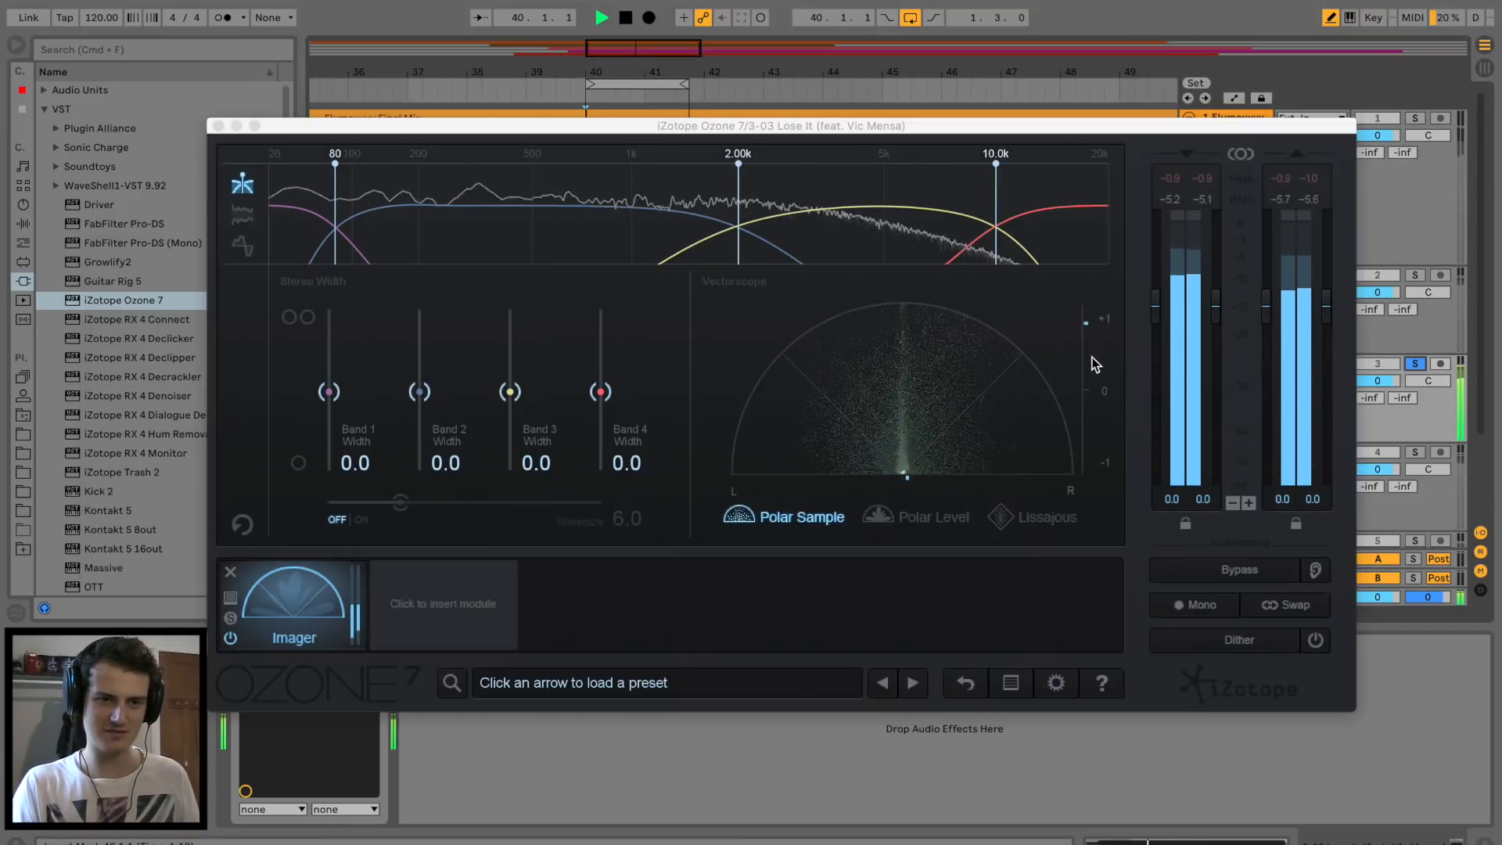
key("space")
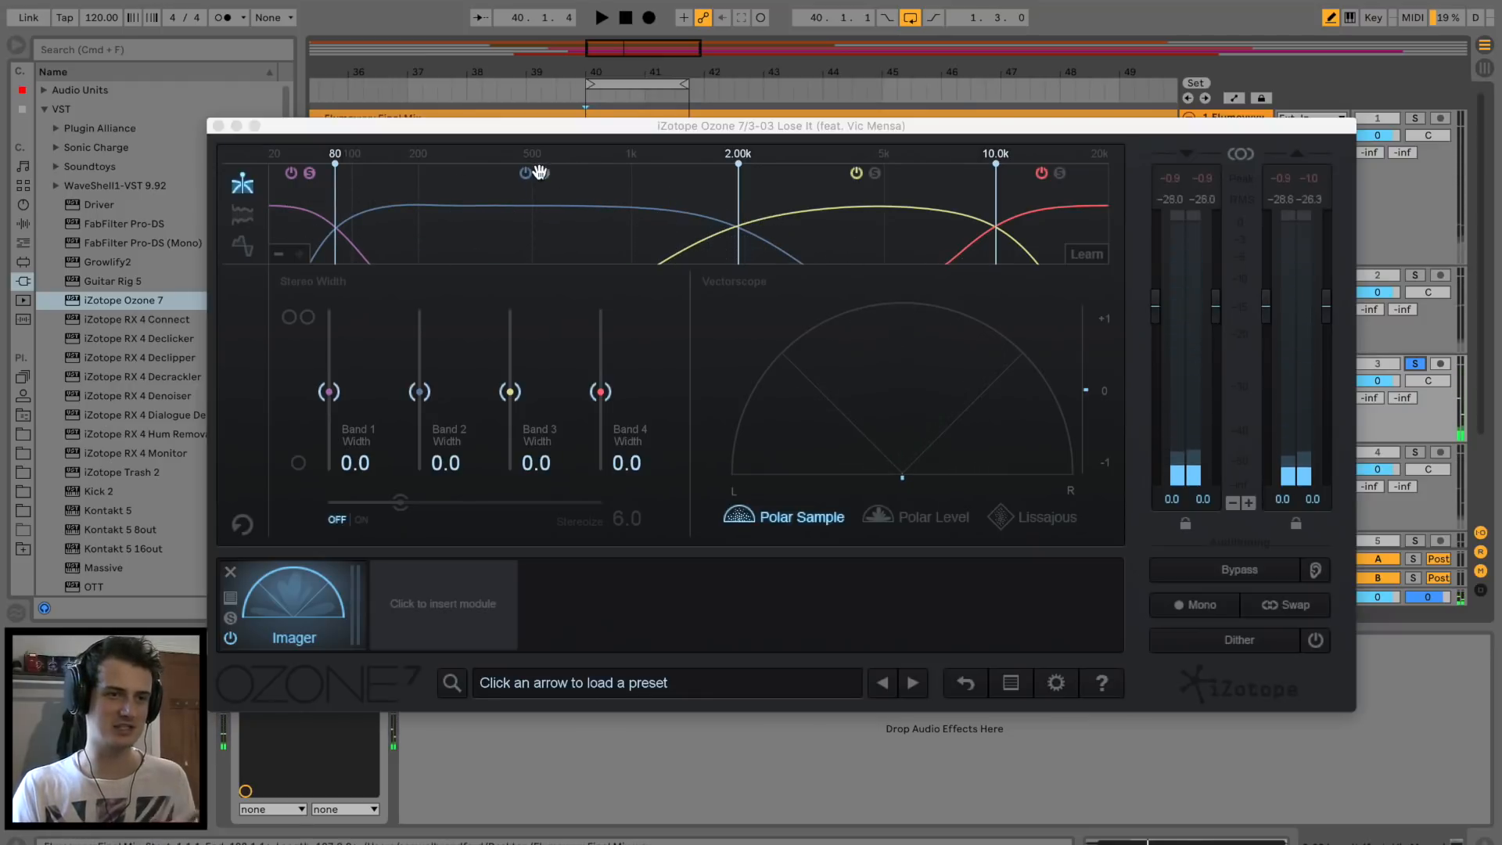
left_click(545, 175)
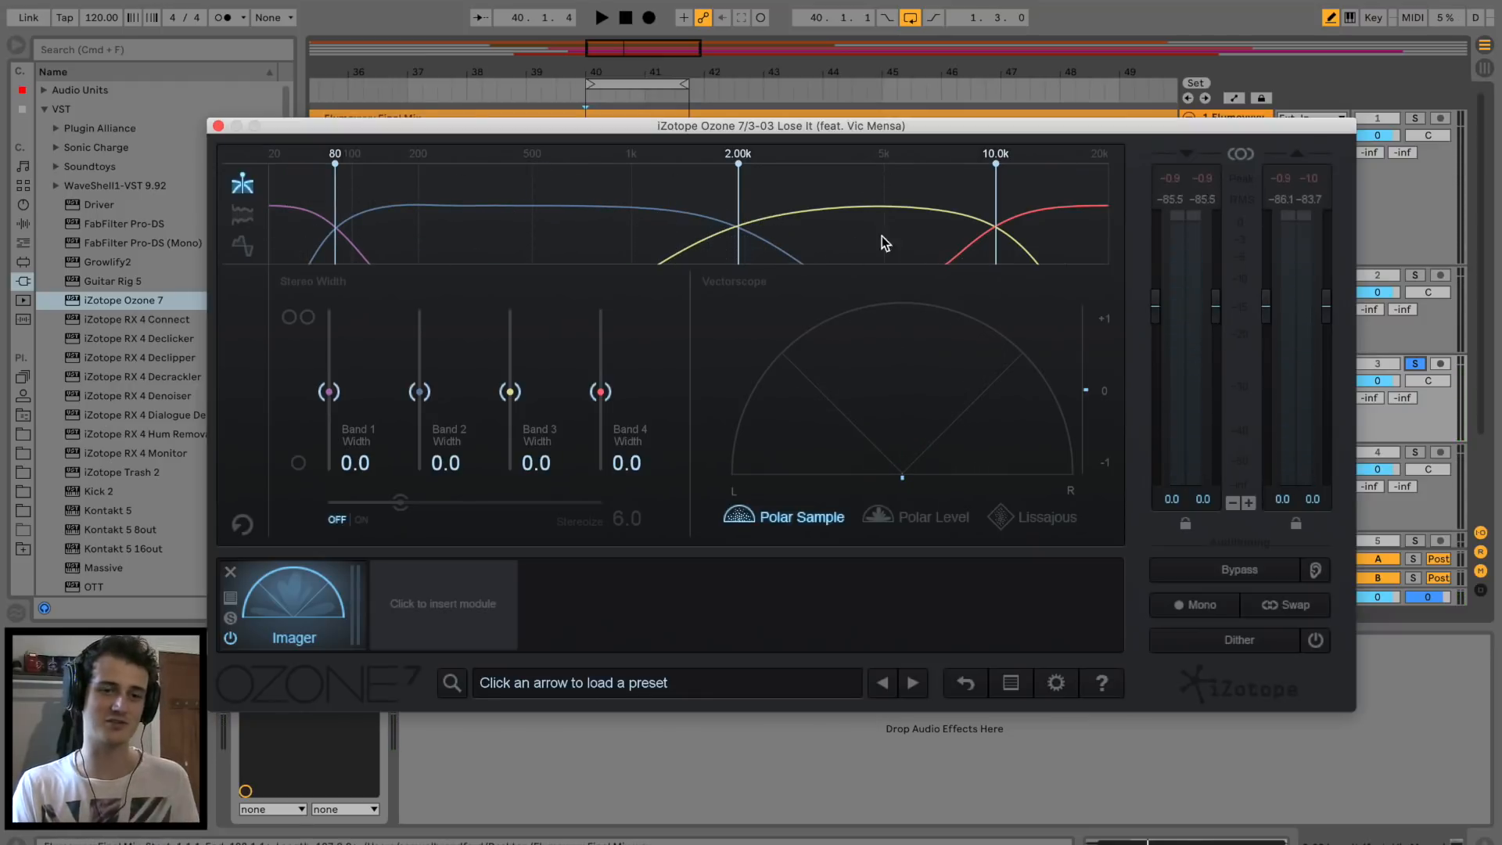
key("space")
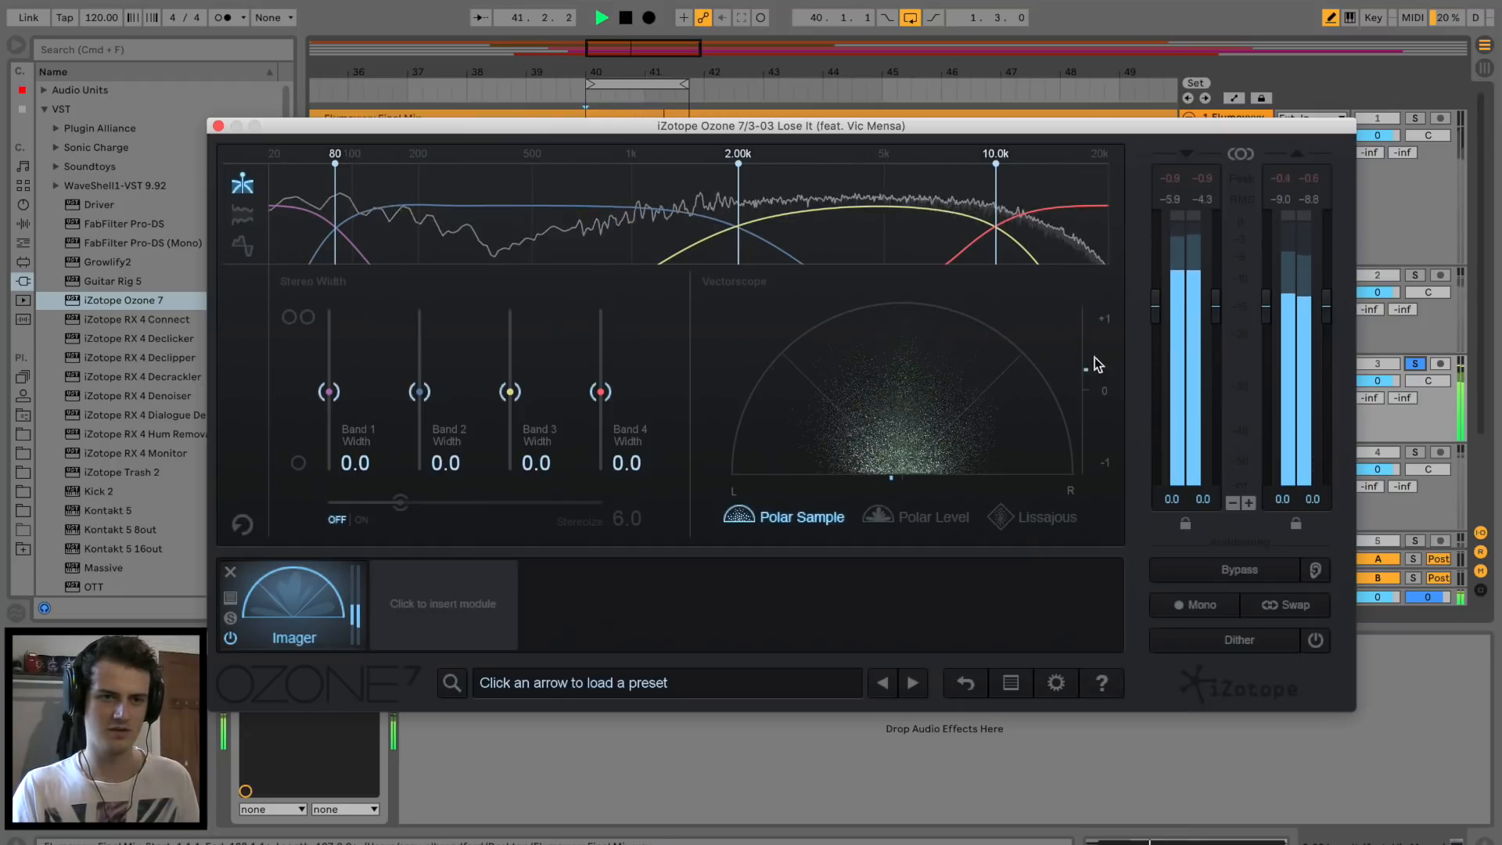
key("space")
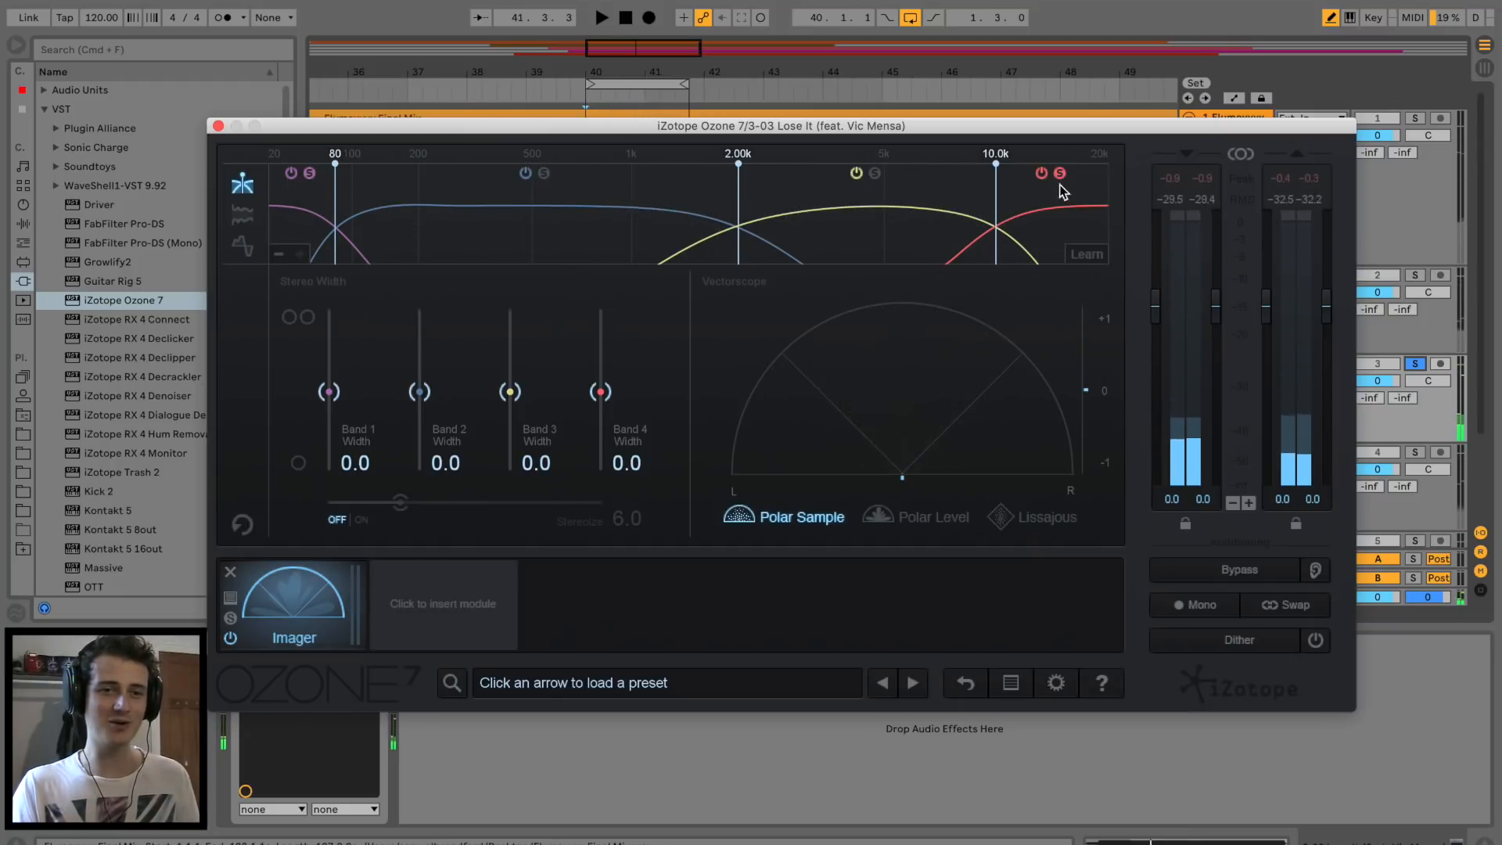
left_click(1059, 172)
key("space")
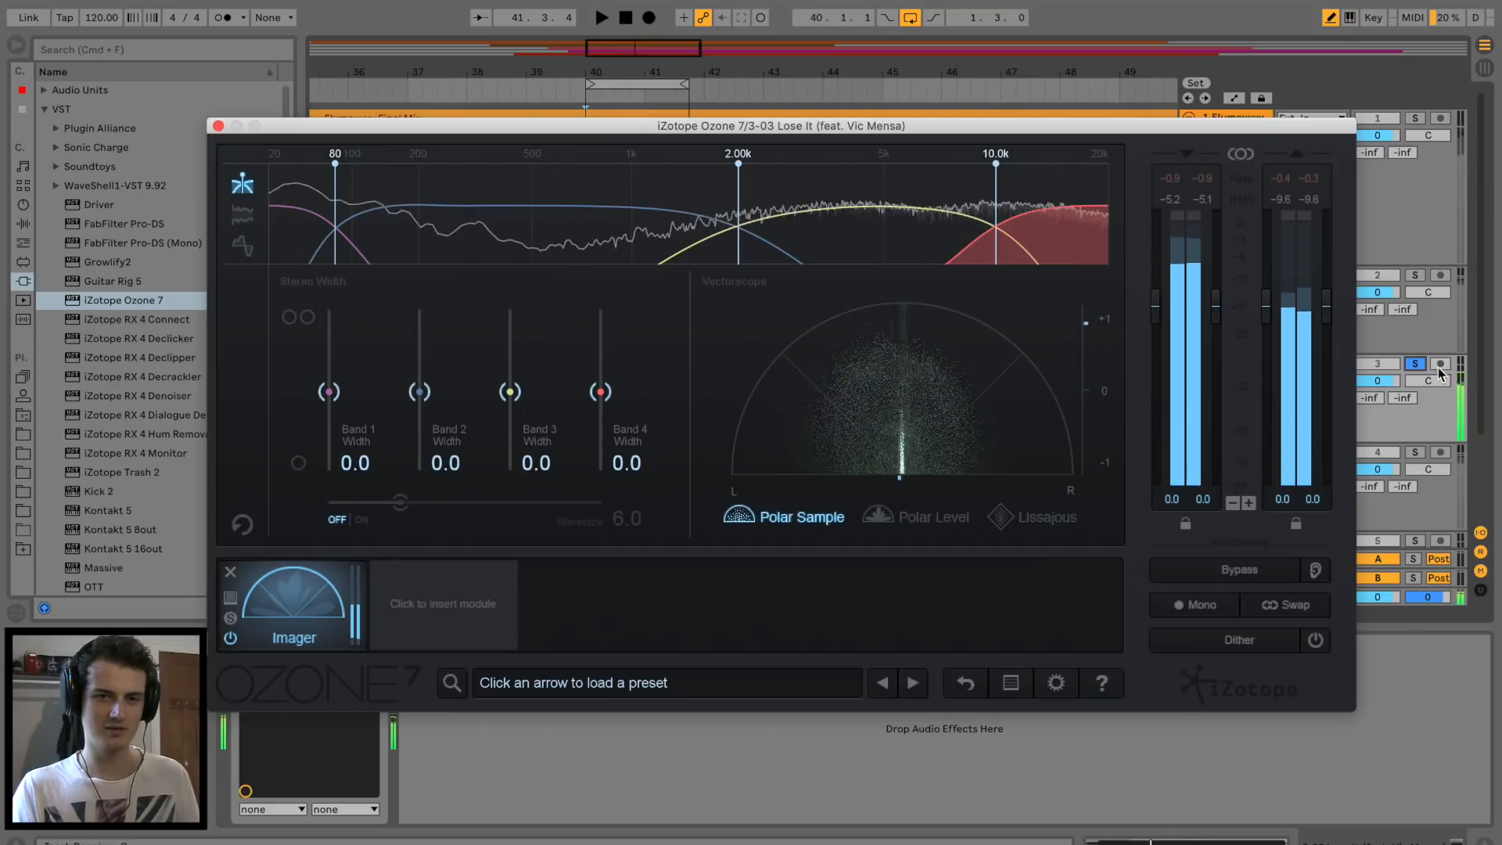
key("space")
left_click(219, 126)
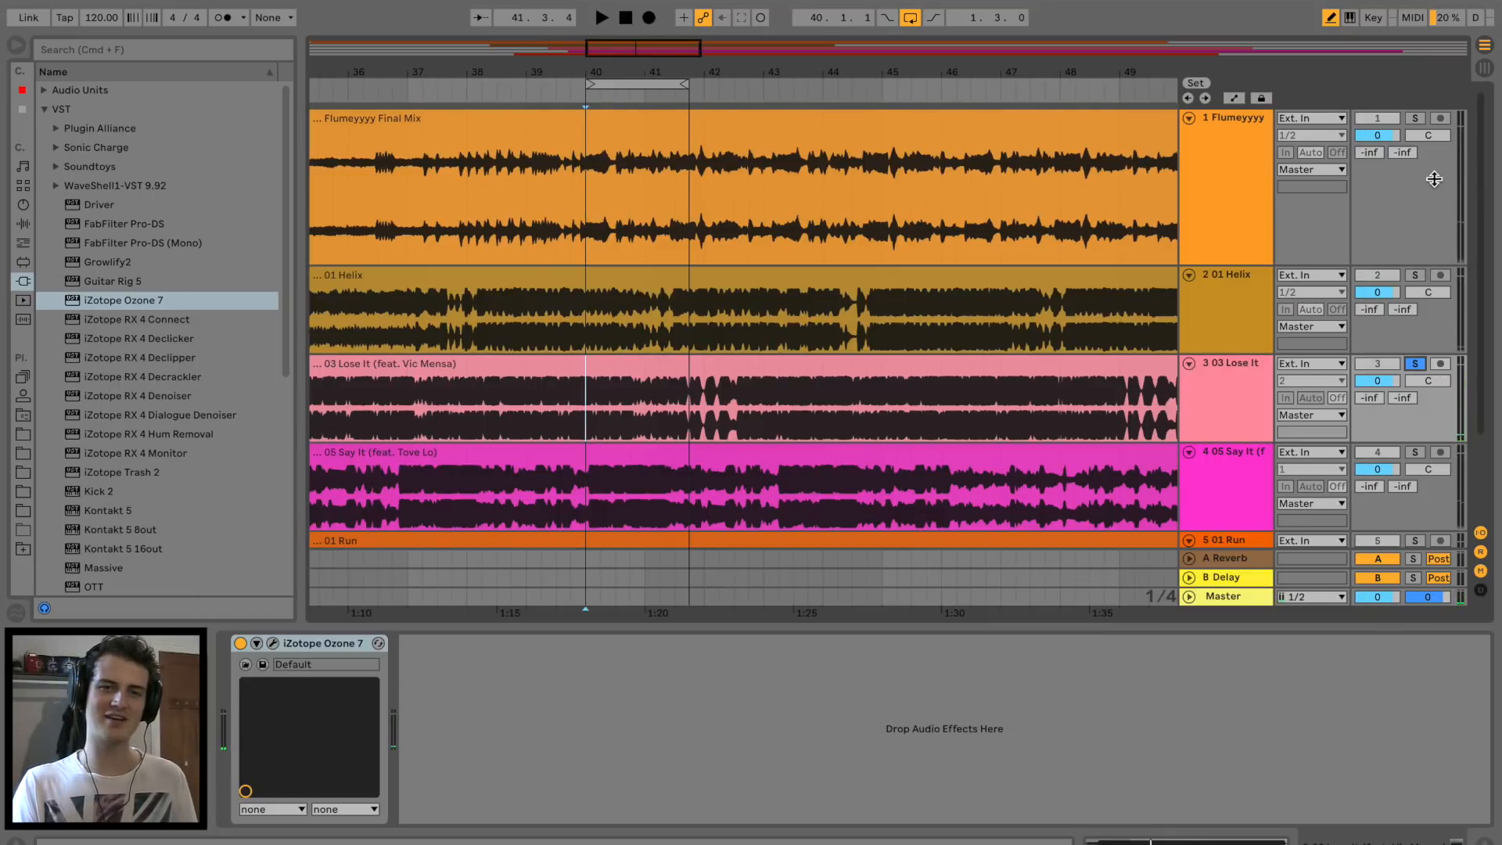
Set the stereo width of band 4 to 2.5 and of band 2 to -12.7 in Flumeyyyy's Imager.
left_click(274, 644)
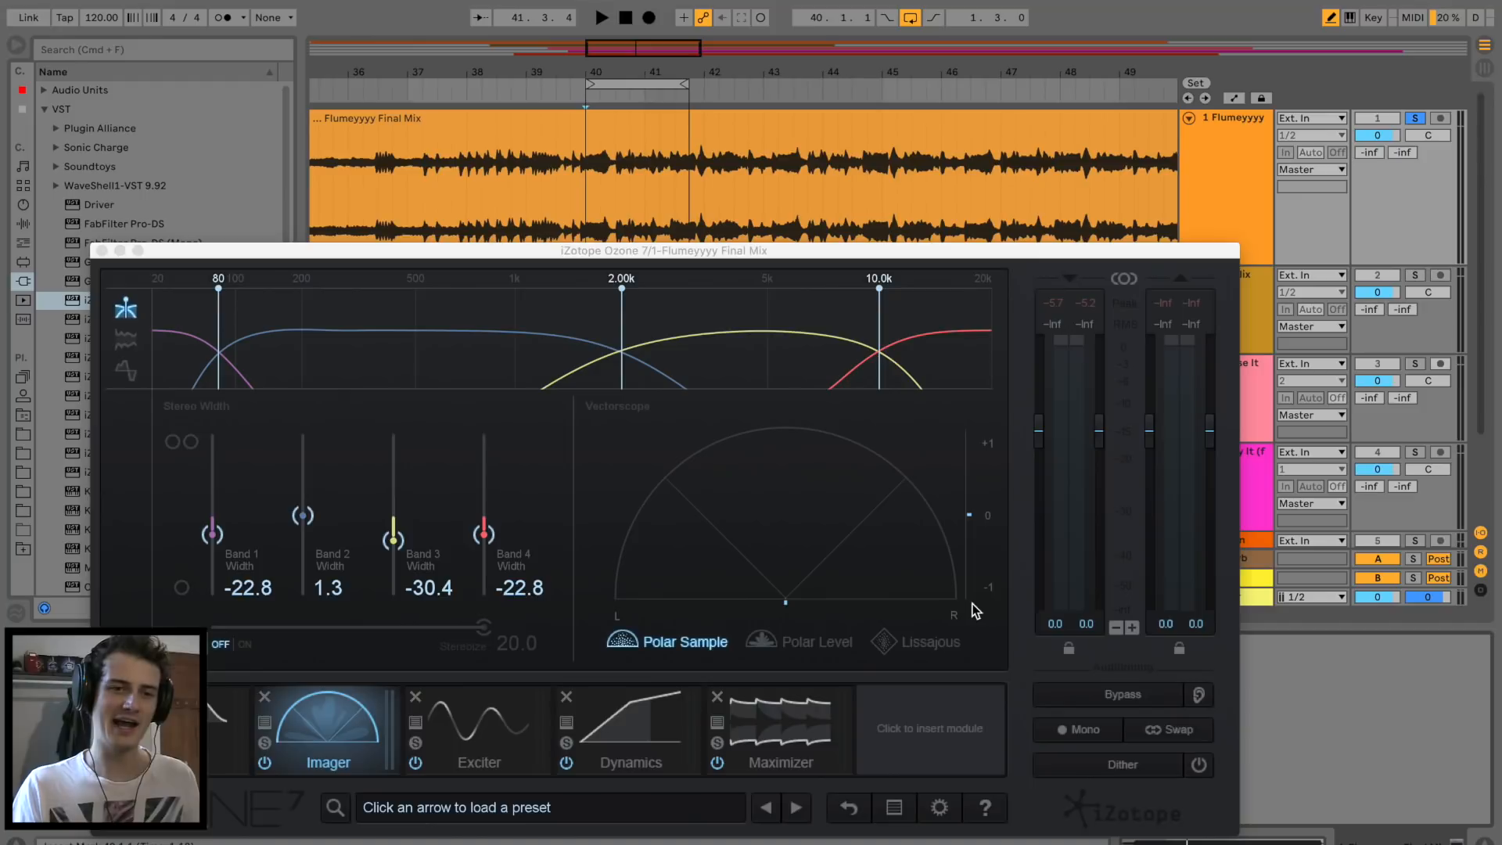
key("space")
mouse_move(485, 534)
left_mouse_down()
mouse_move(486, 669)
mouse_move(482, 516)
left_mouse_up()
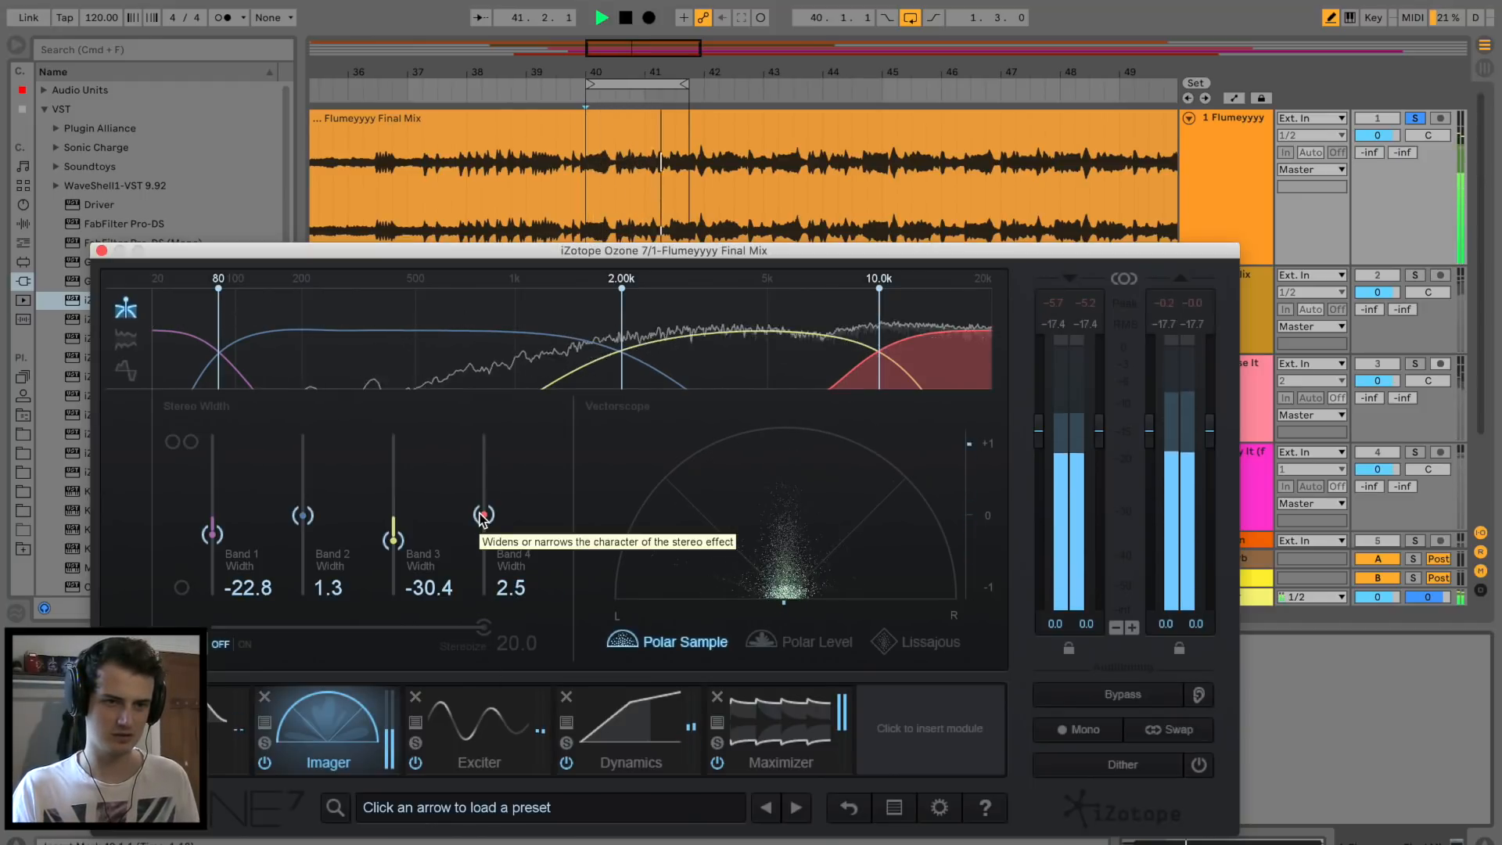
left_click_drag(303, 515, 303, 526)
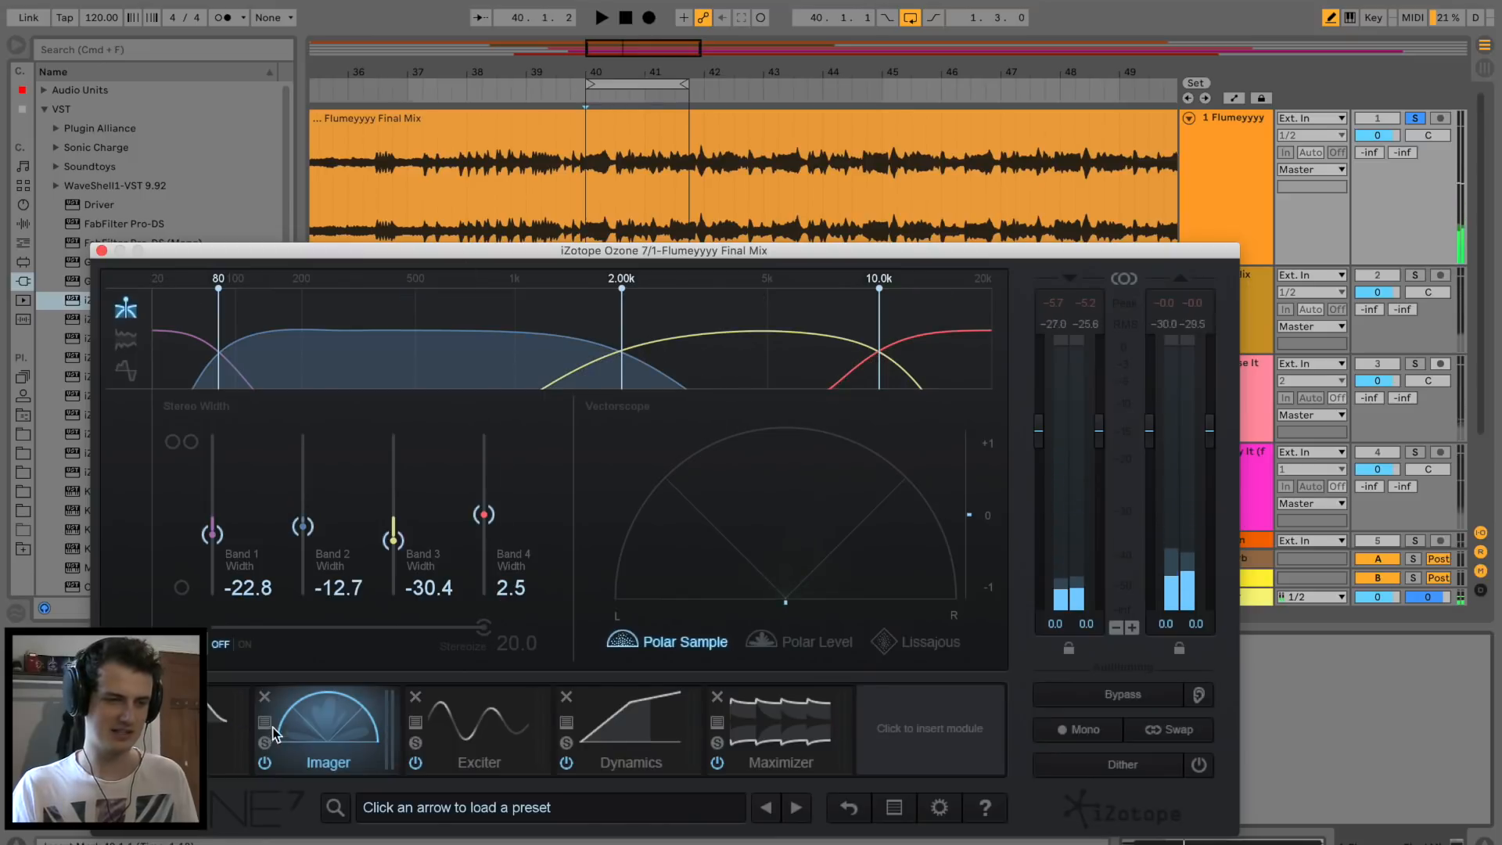
Play the Flumeyyyy loop and toggle the Imager's bypass to compare the stereo image with and without it.
key("space")
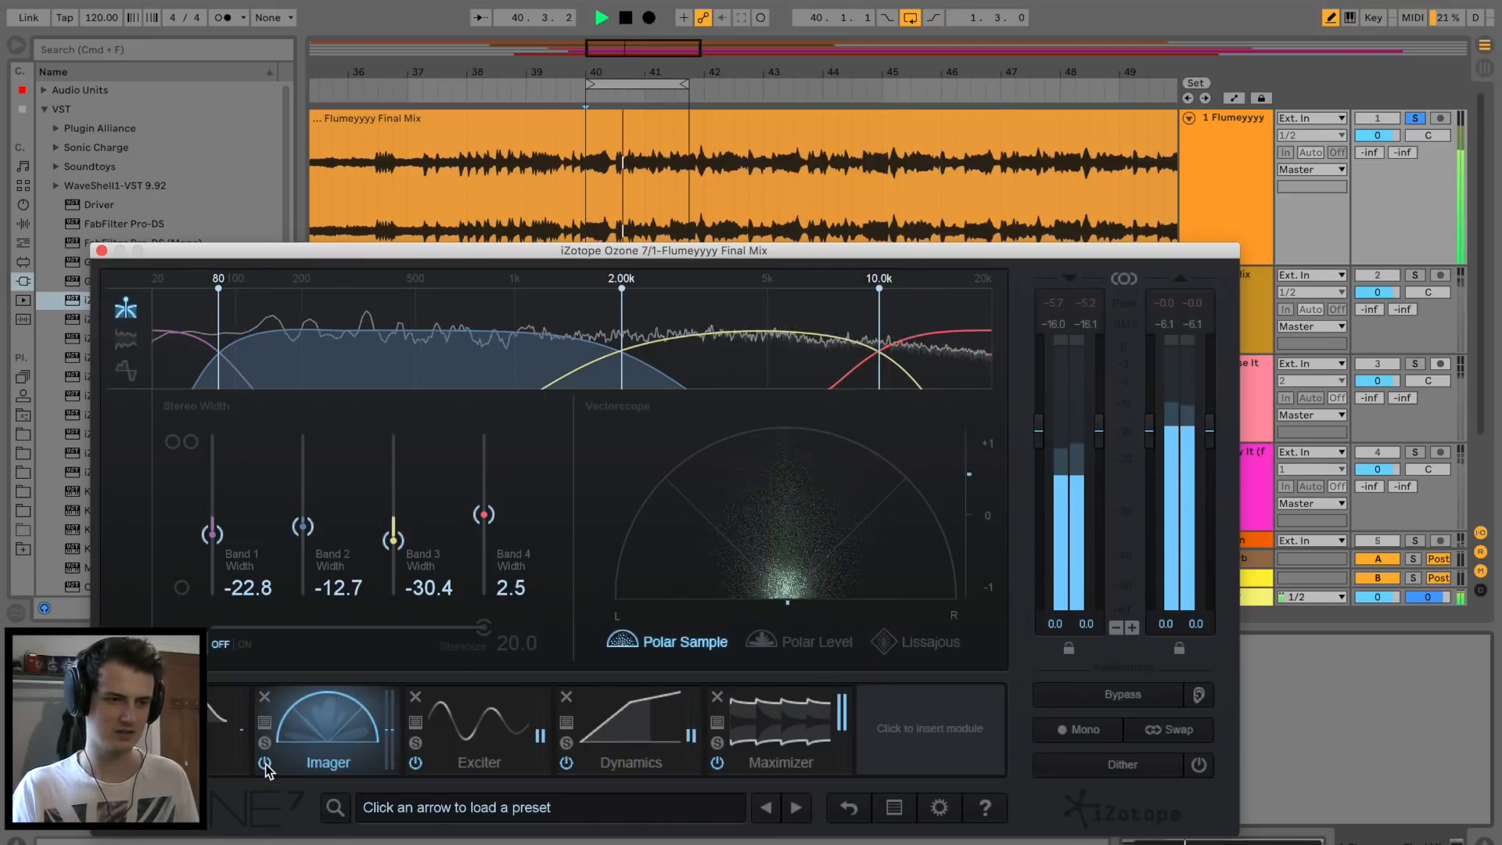
left_click(265, 764)
left_click(265, 764)
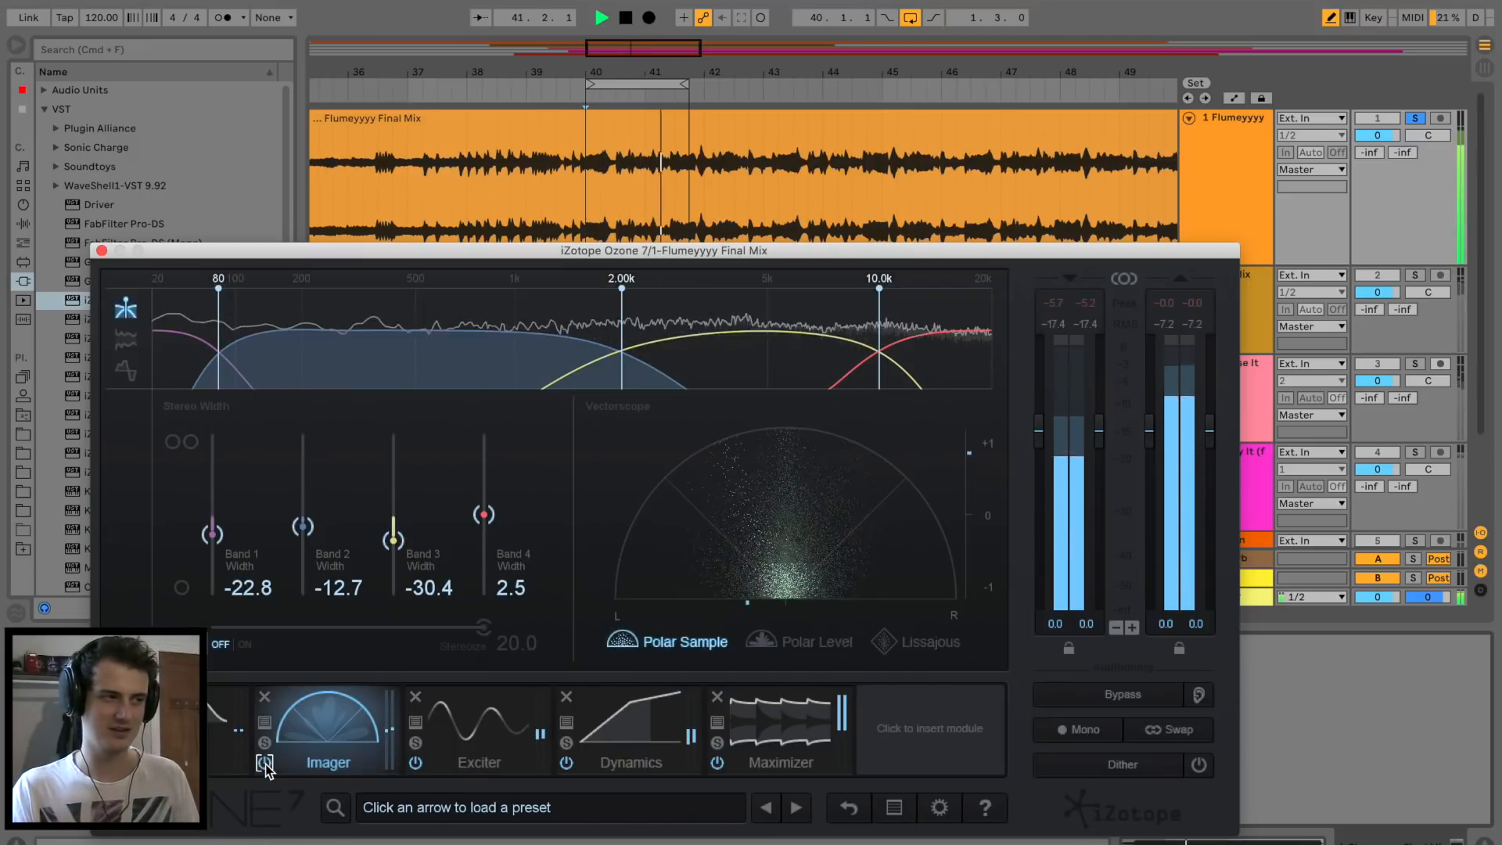
left_click(265, 763)
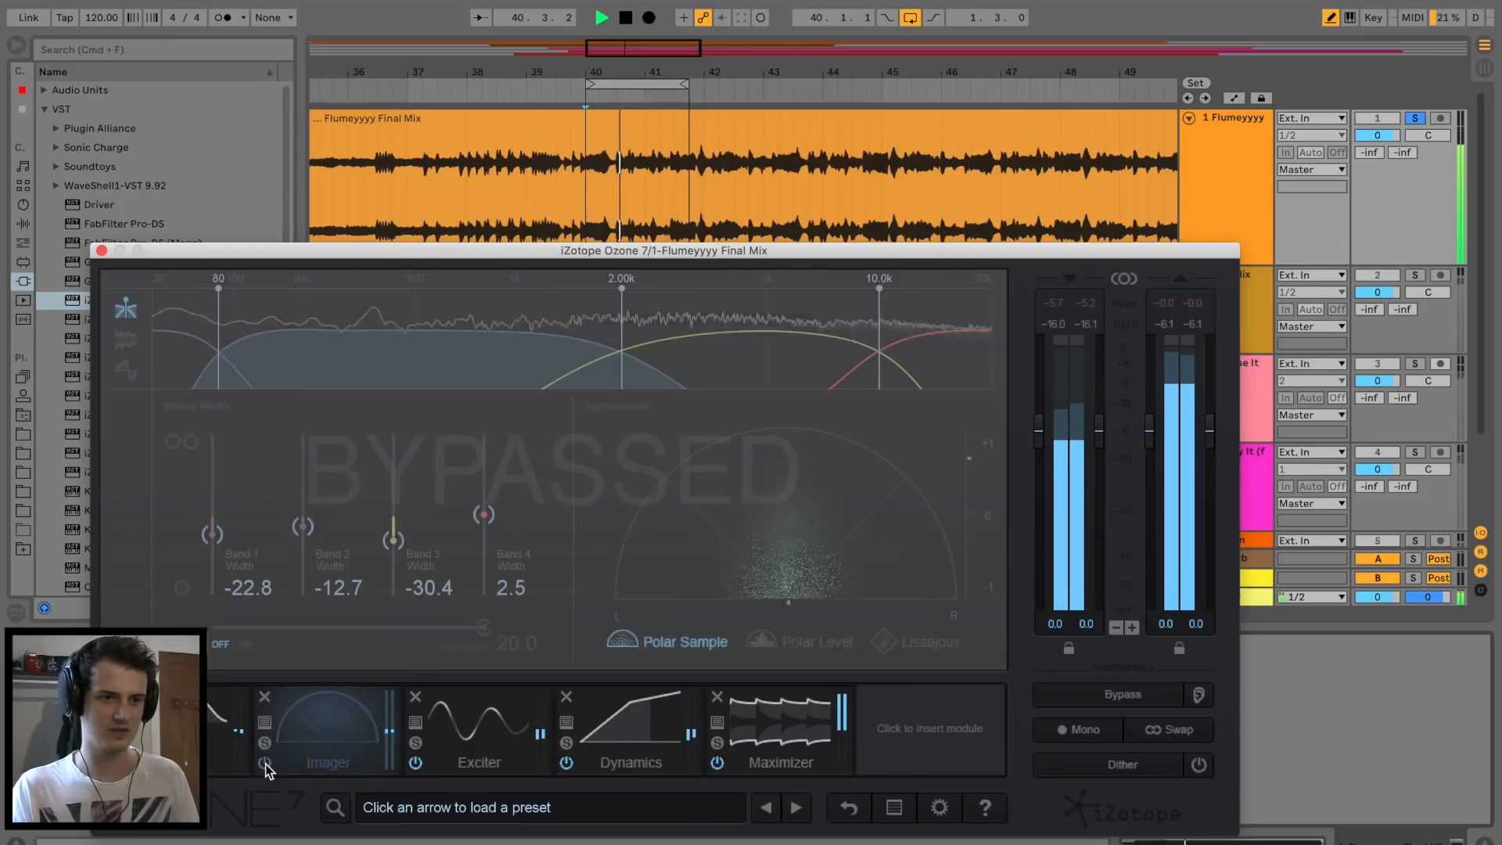
key("space")
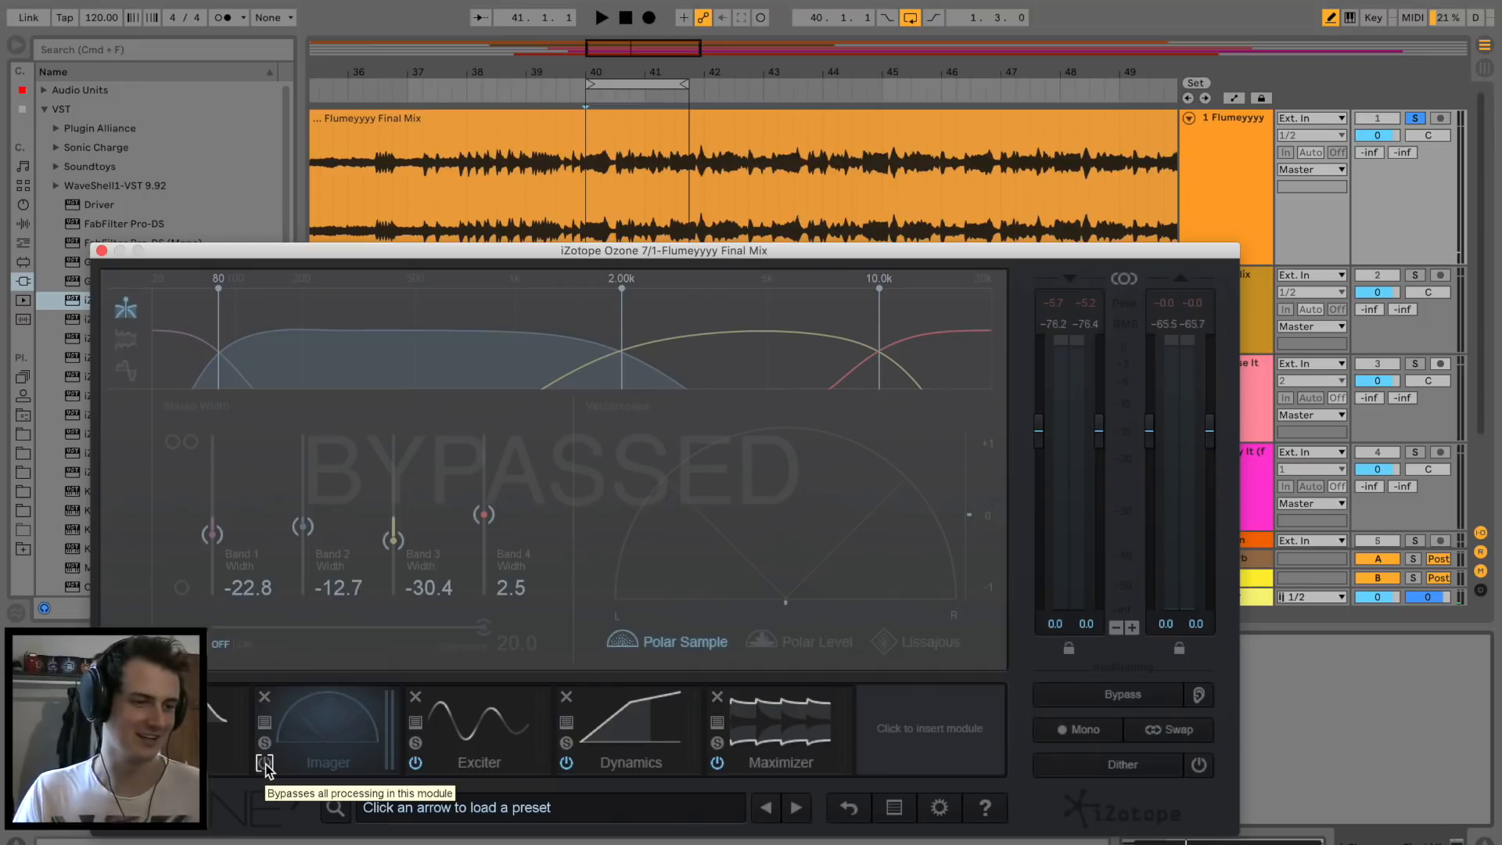
Re-enable the Imager on Flumeyyyy, and solo the 01 Run reference track and play it from bar 35.
left_click(265, 764)
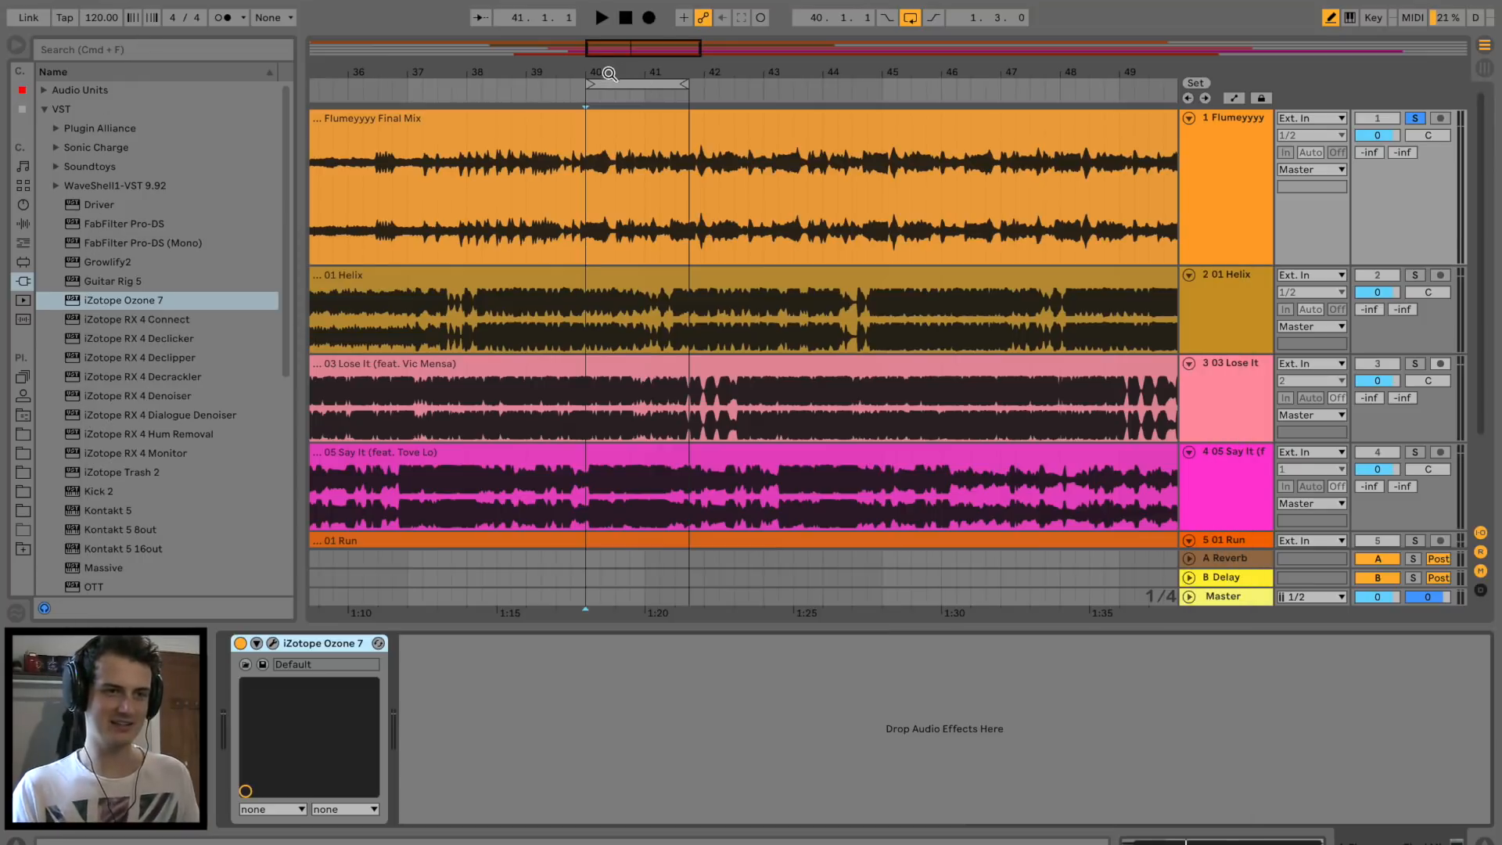
left_click_drag(610, 74, 591, 43)
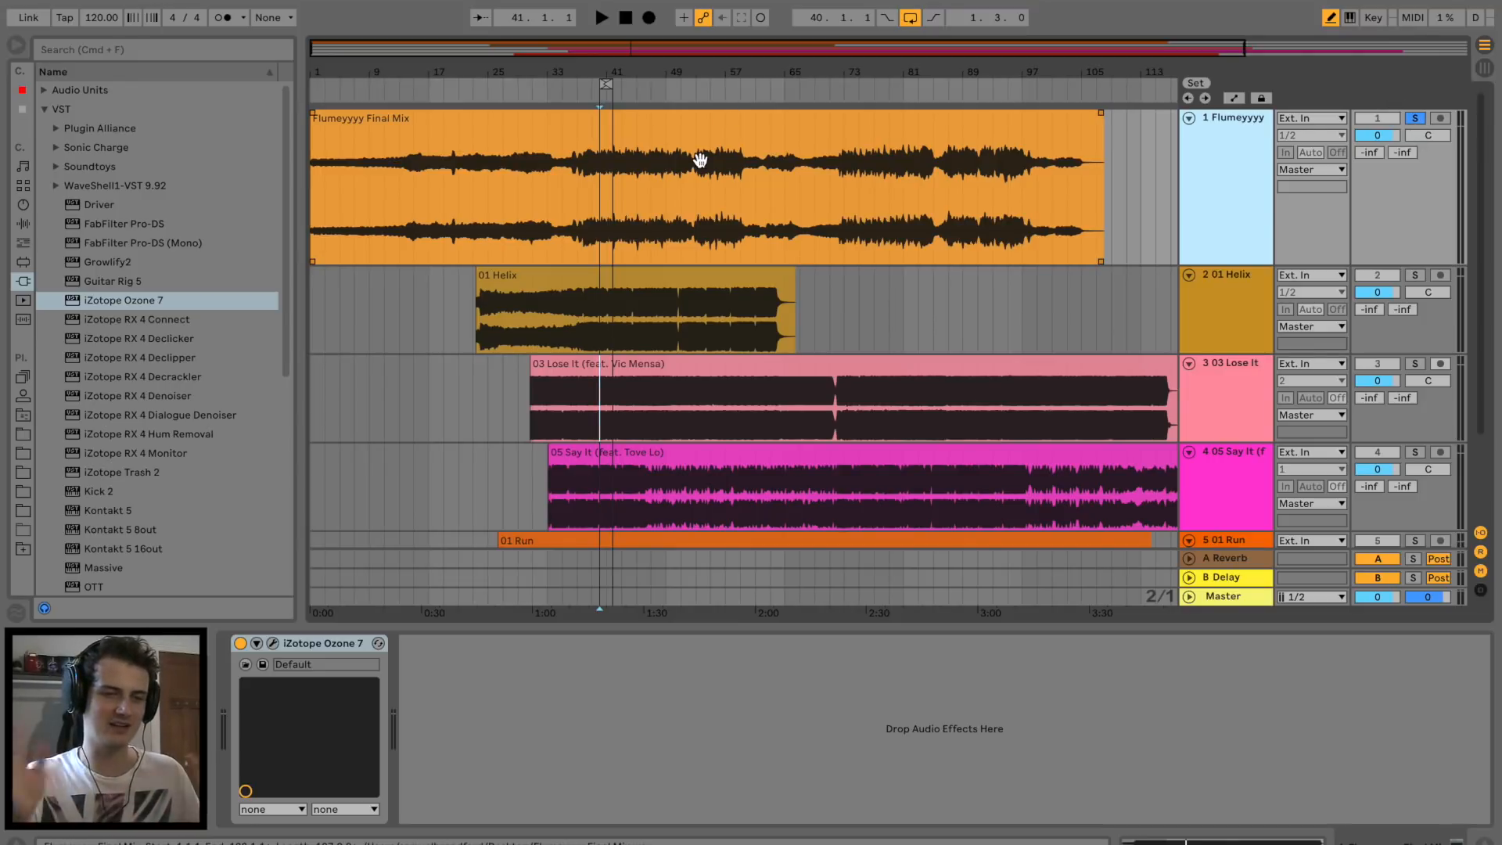
scroll(678, 282, "down", 3)
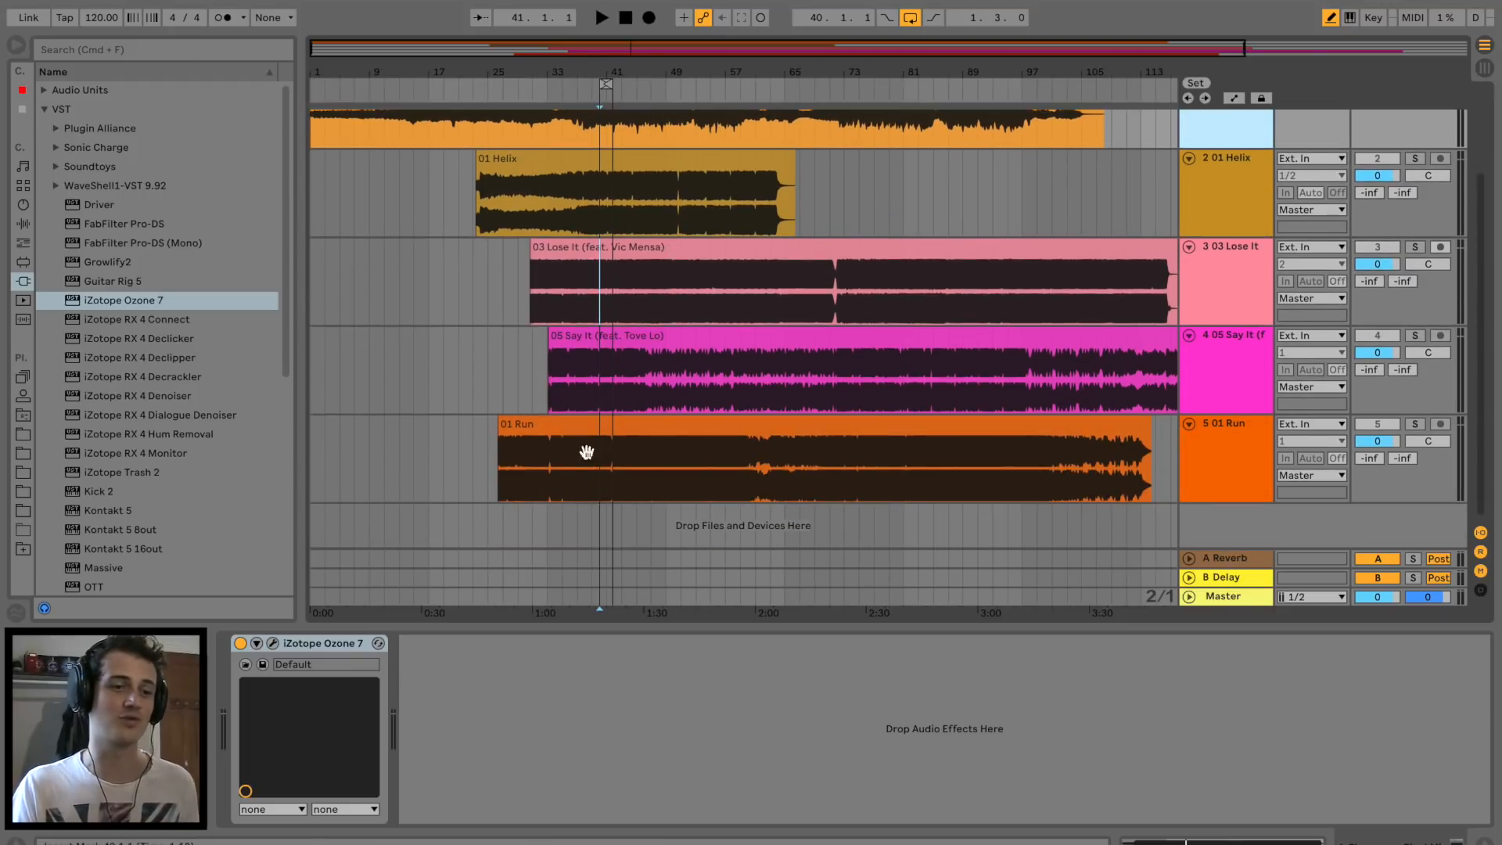
left_click(563, 479)
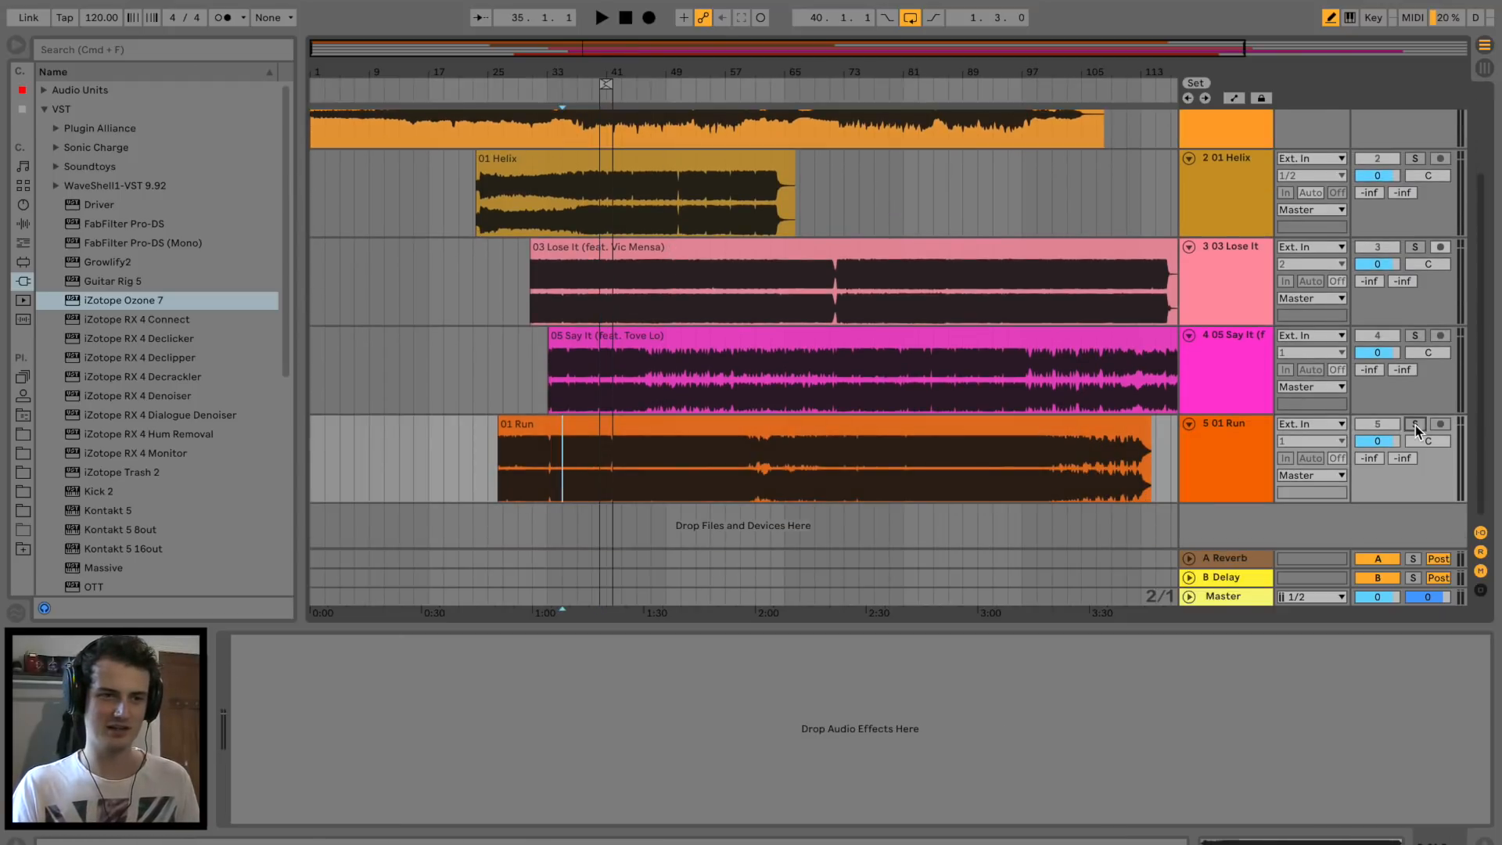
left_click_drag(589, 75, 580, 67)
key("space")
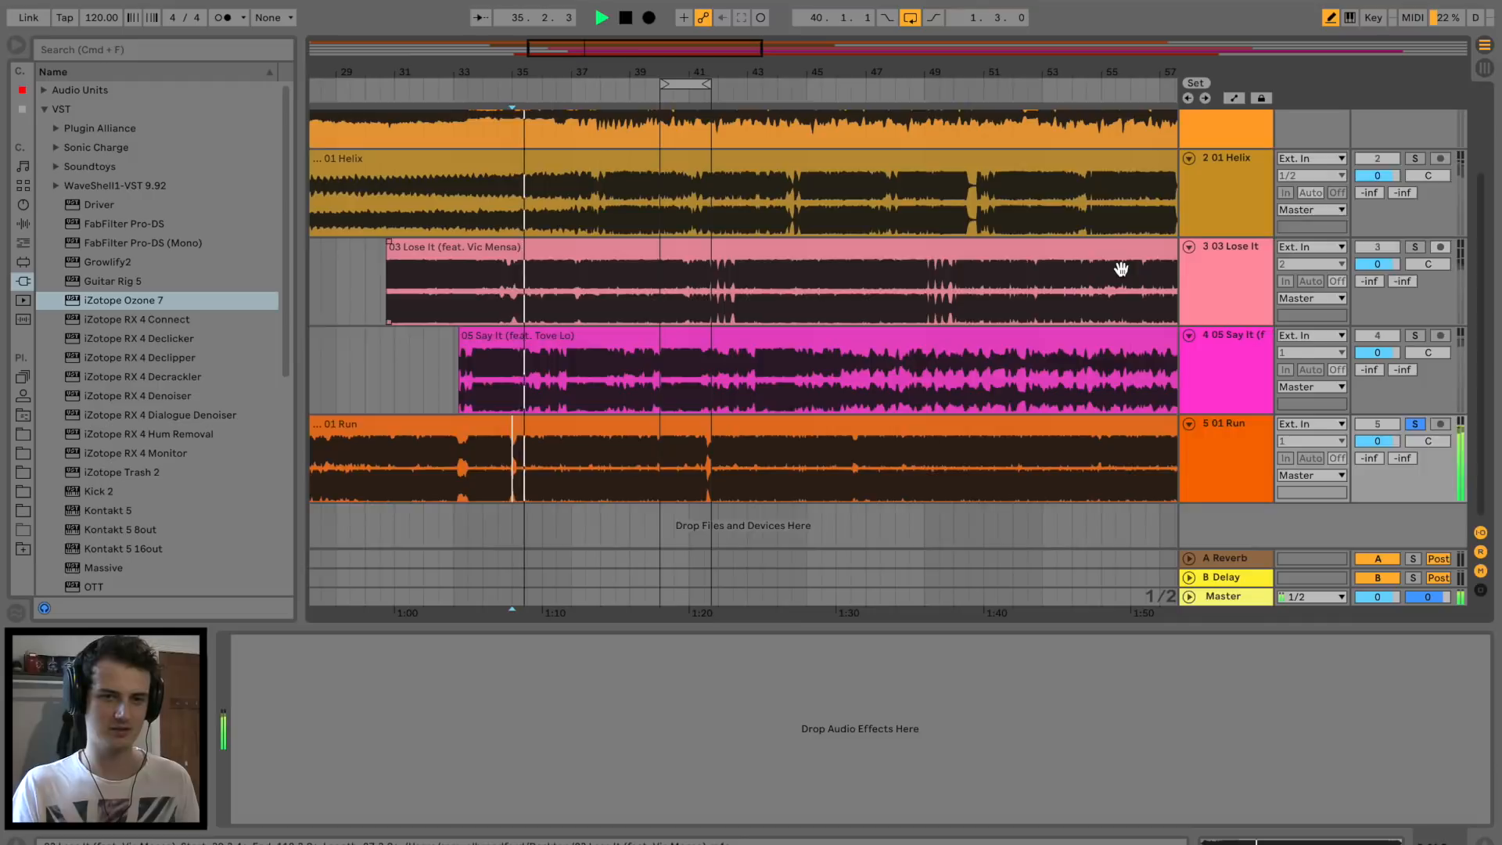
Solo Flumeyyyy during playback and listen to its bar 40 loop for comparison with 01 Run.
scroll(1283, 219, "up", 3)
left_click(1416, 119)
left_click(681, 91)
left_click(1224, 129)
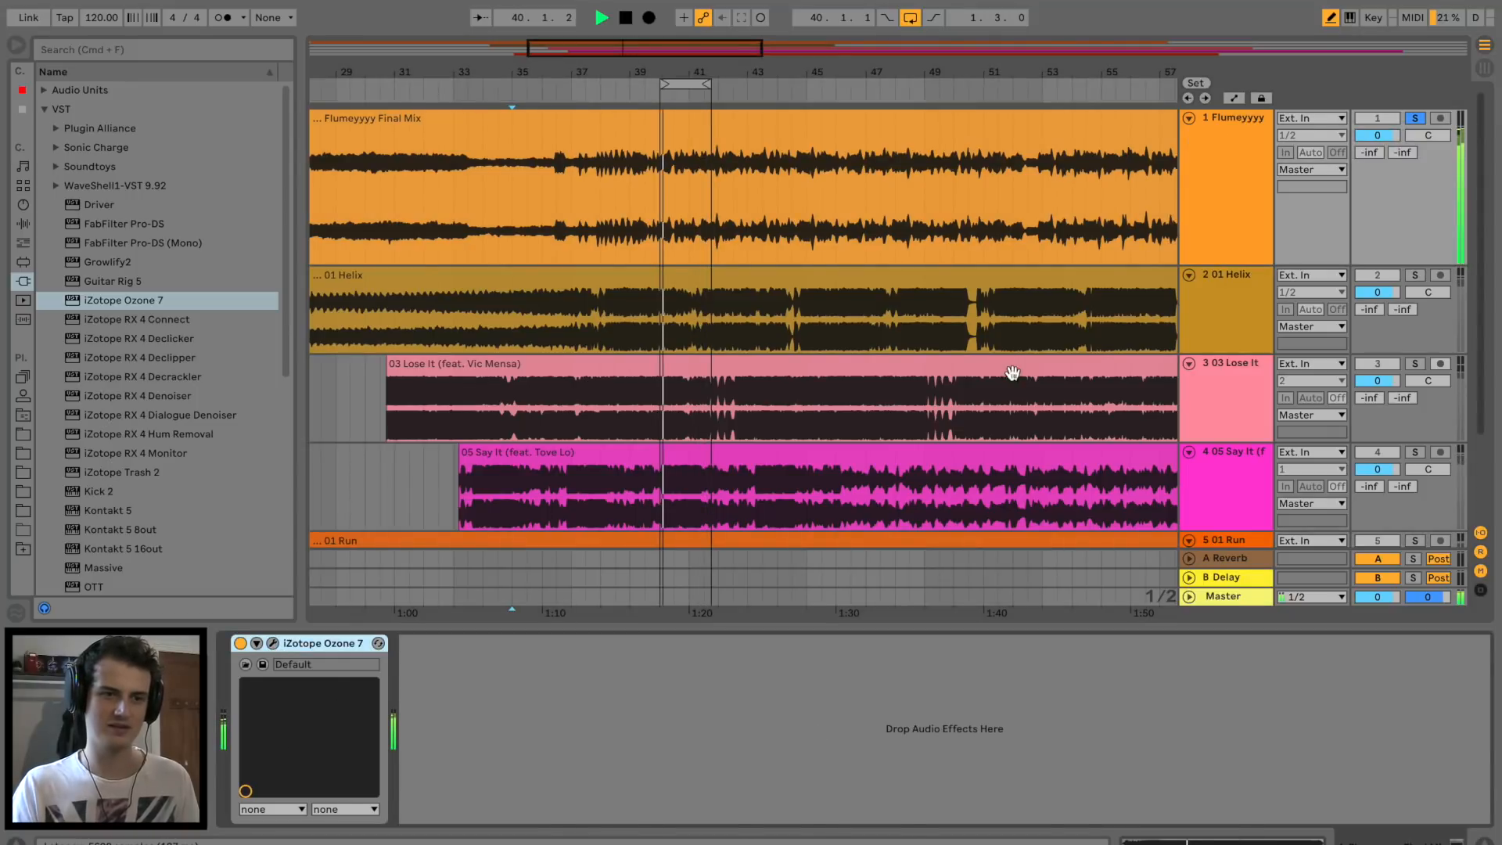
key("space")
Set the gain of band 4 in Flumeyyyy's Ozone Dynamics module to 3.1 dB while the loop plays.
left_click(955, 352)
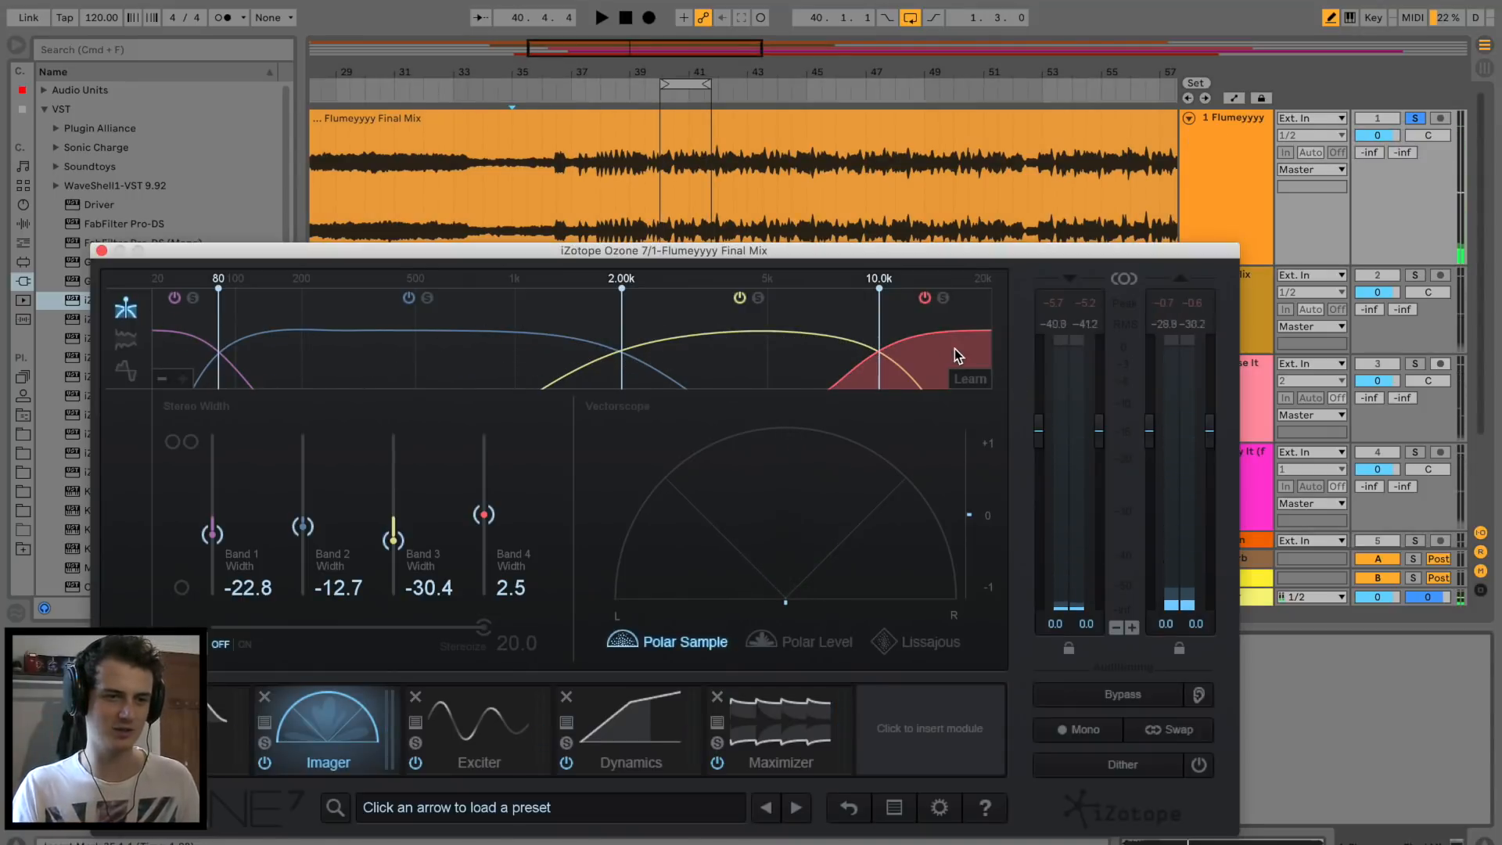
left_click(620, 751)
key("space")
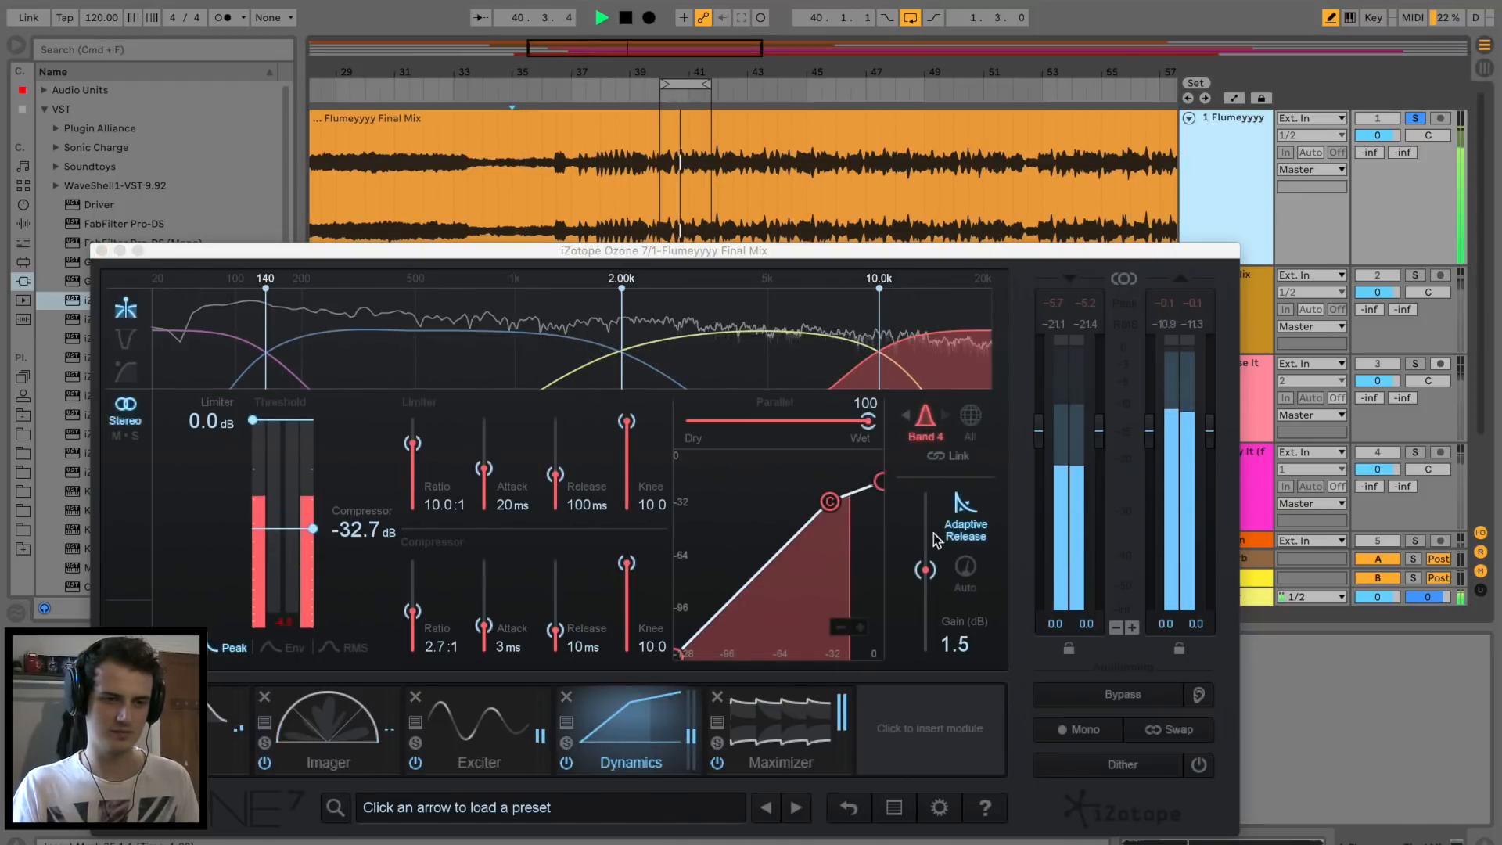
mouse_move(926, 569)
left_mouse_down()
mouse_move(929, 540)
mouse_move(930, 560)
left_mouse_up()
left_click_drag(926, 562, 939, 569)
key("space")
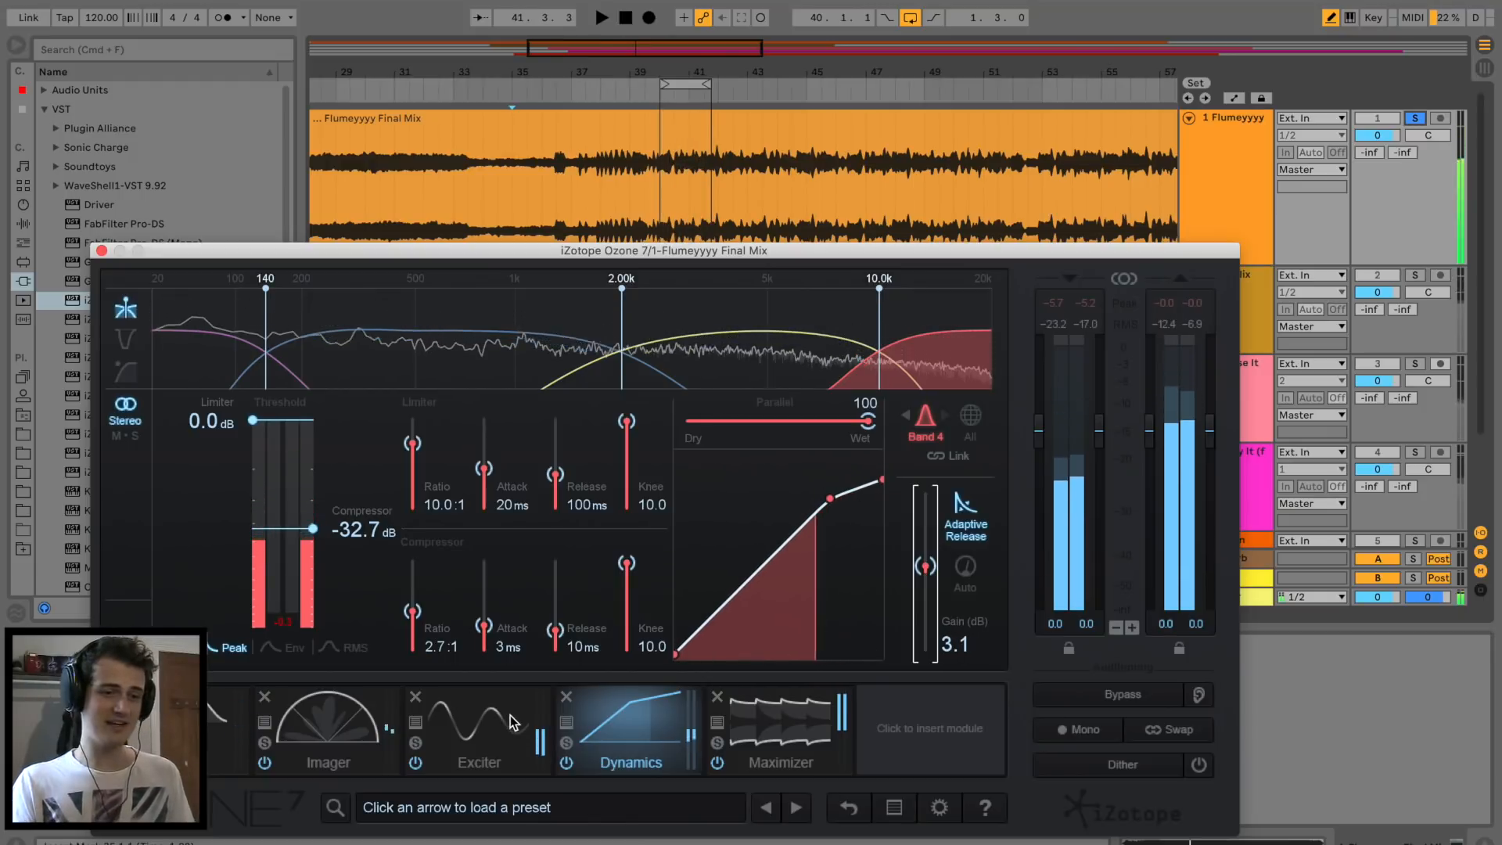
Set the Exciter amount of band 4 to 4.7 and of band 3 to 3.0 while the loop plays.
left_click(506, 723)
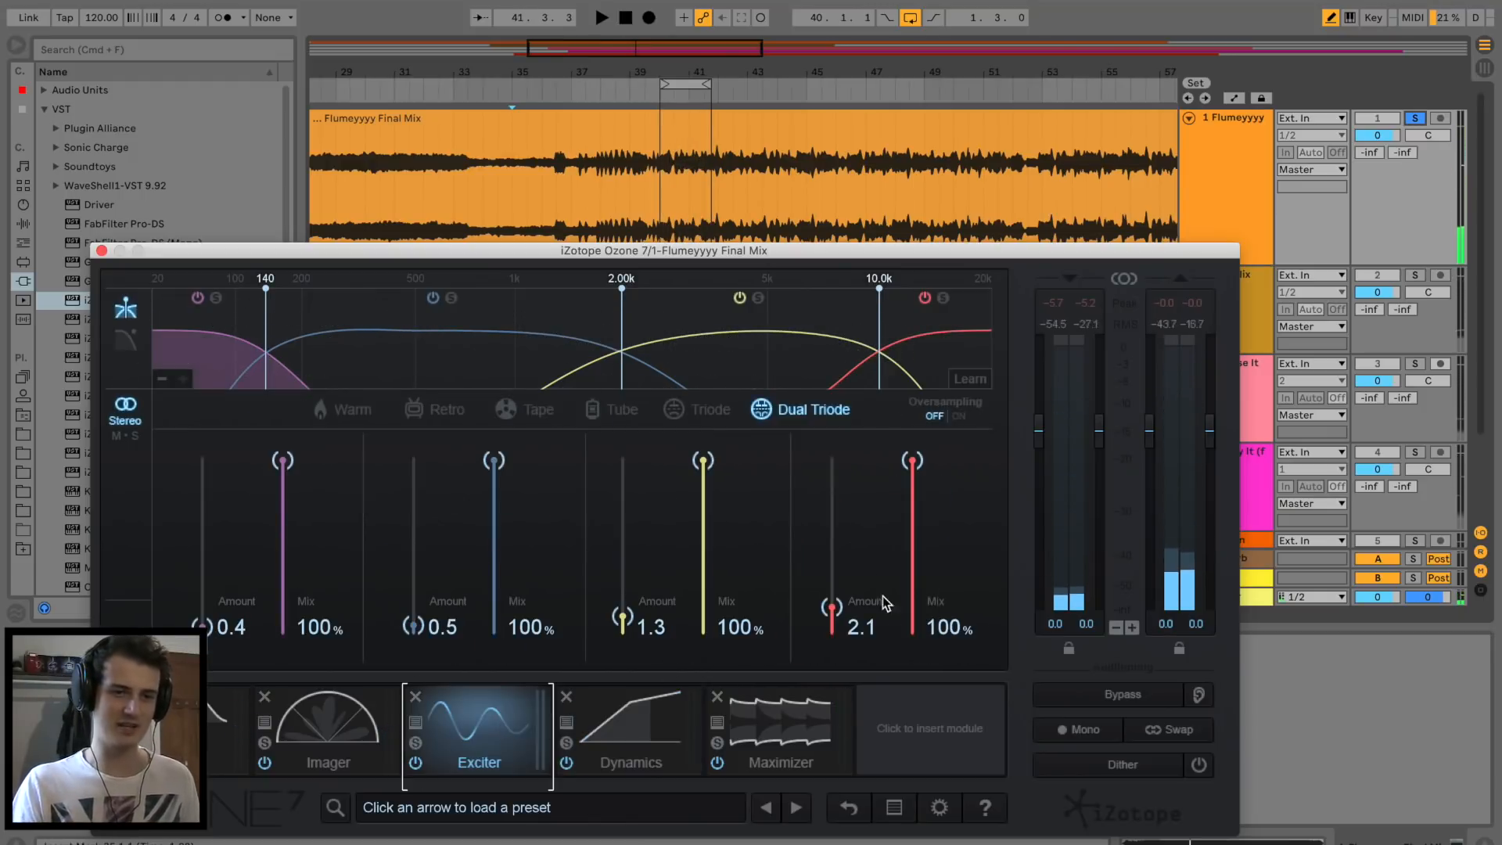
left_click(633, 742)
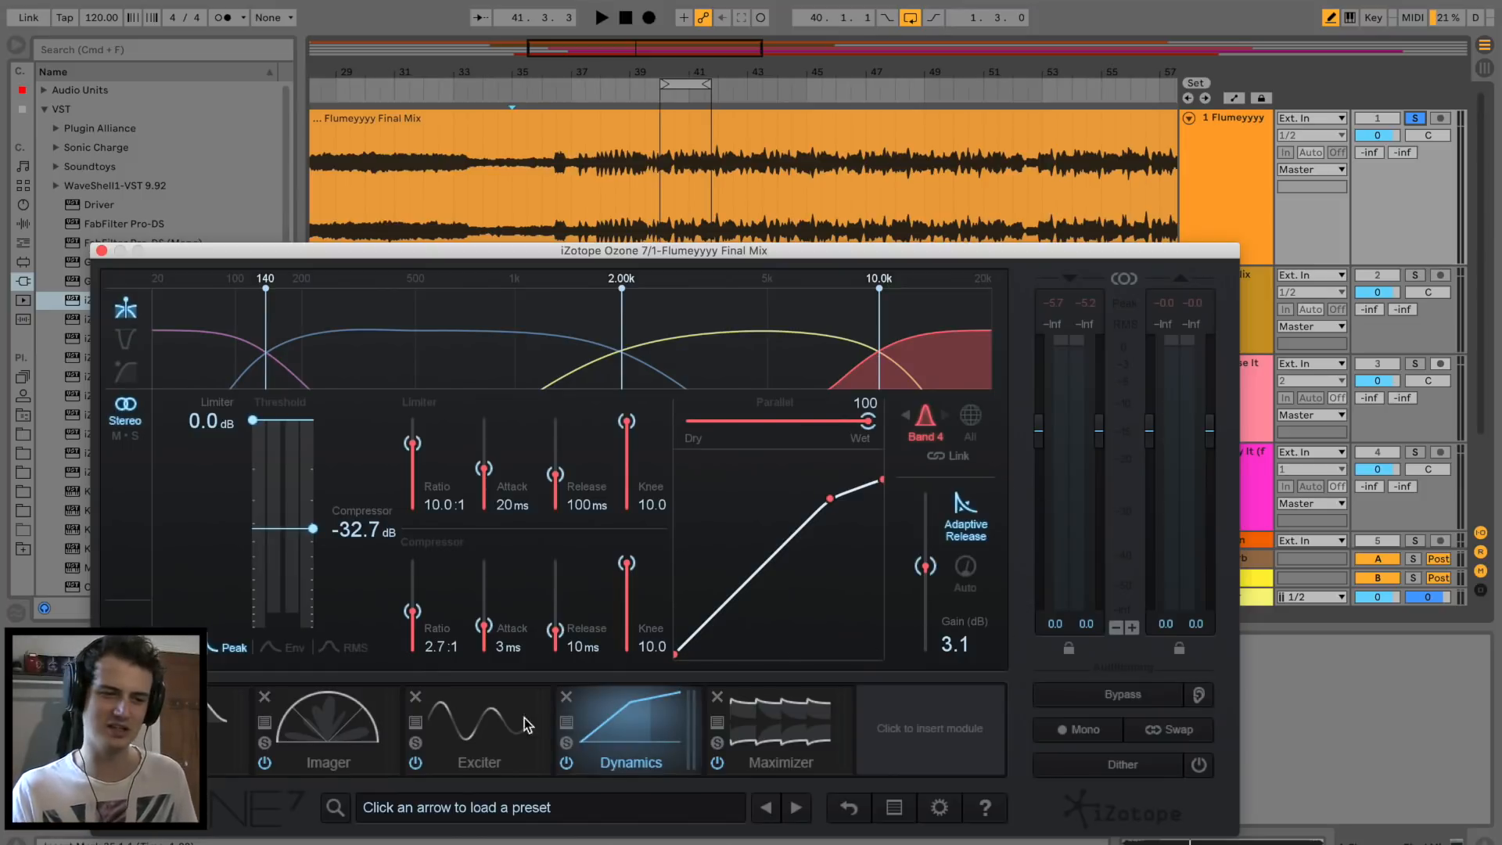
left_click(501, 726)
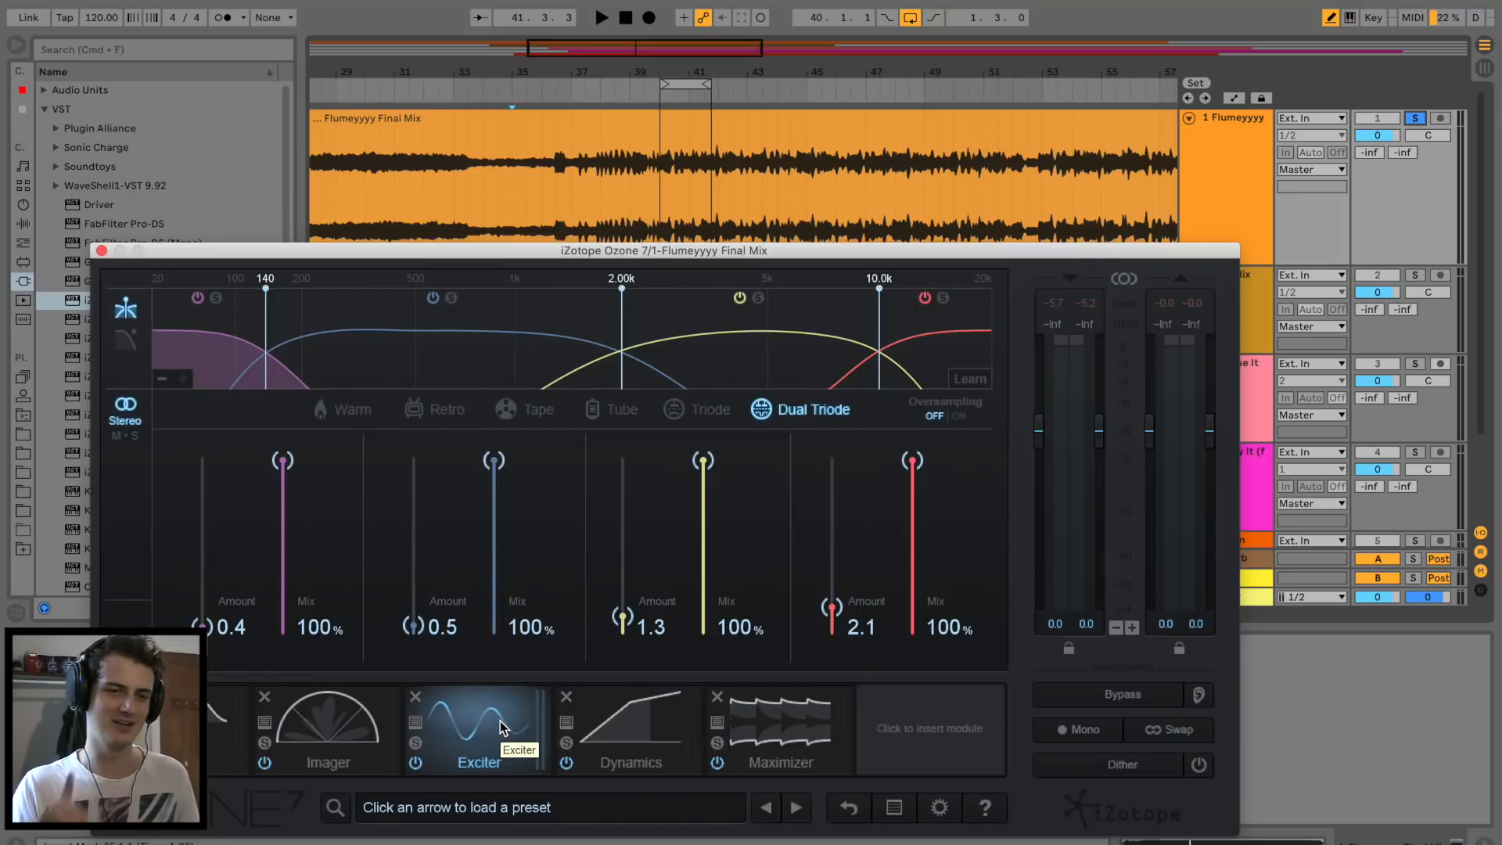
scroll(831, 604, "up", 6)
key("space")
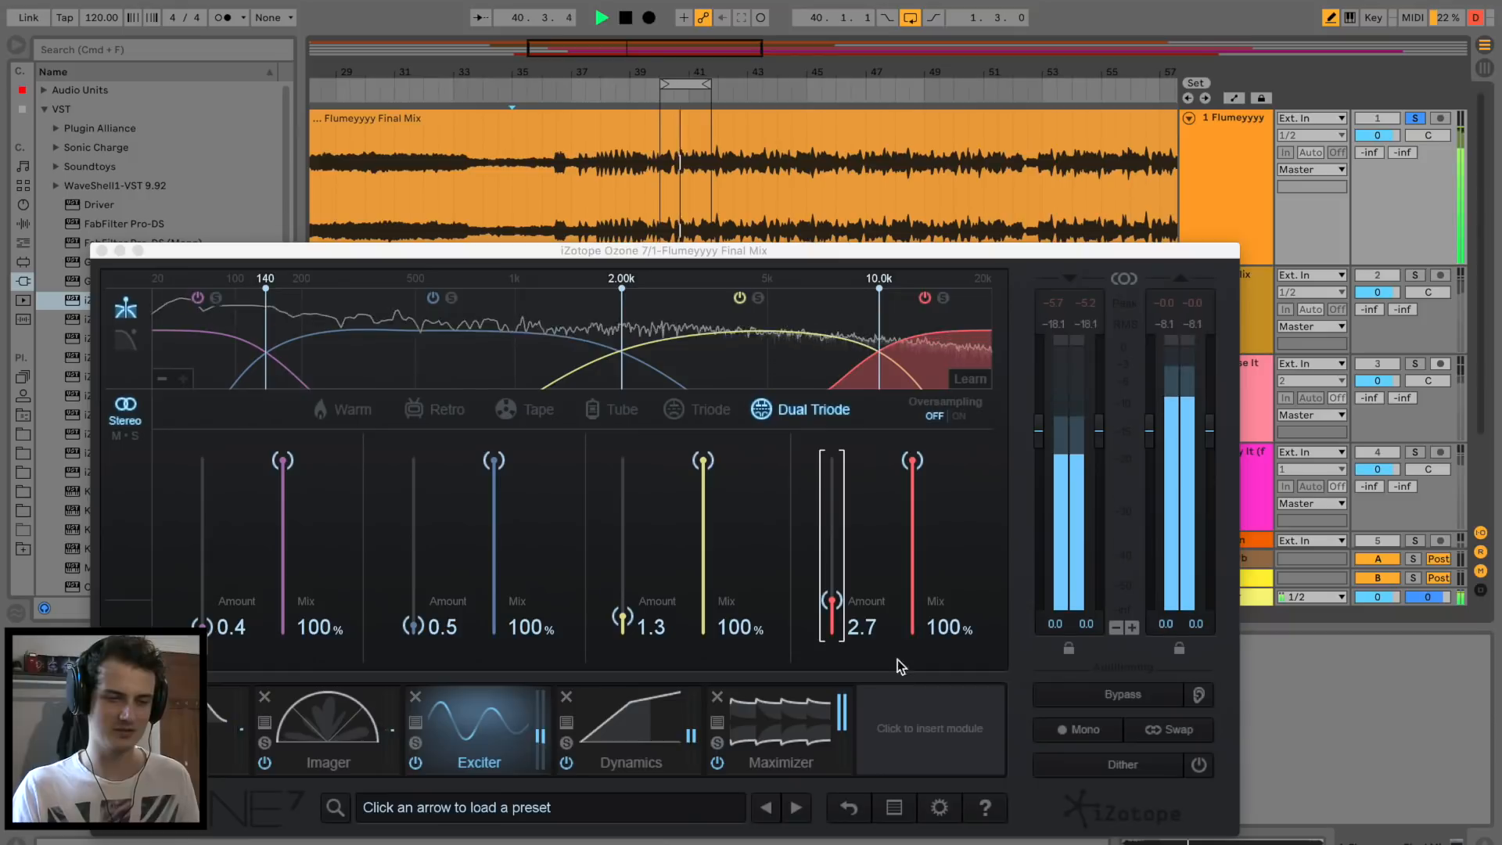
left_click_drag(844, 606, 823, 582)
mouse_move(630, 631)
left_mouse_down()
mouse_move(624, 469)
mouse_move(622, 603)
left_mouse_up()
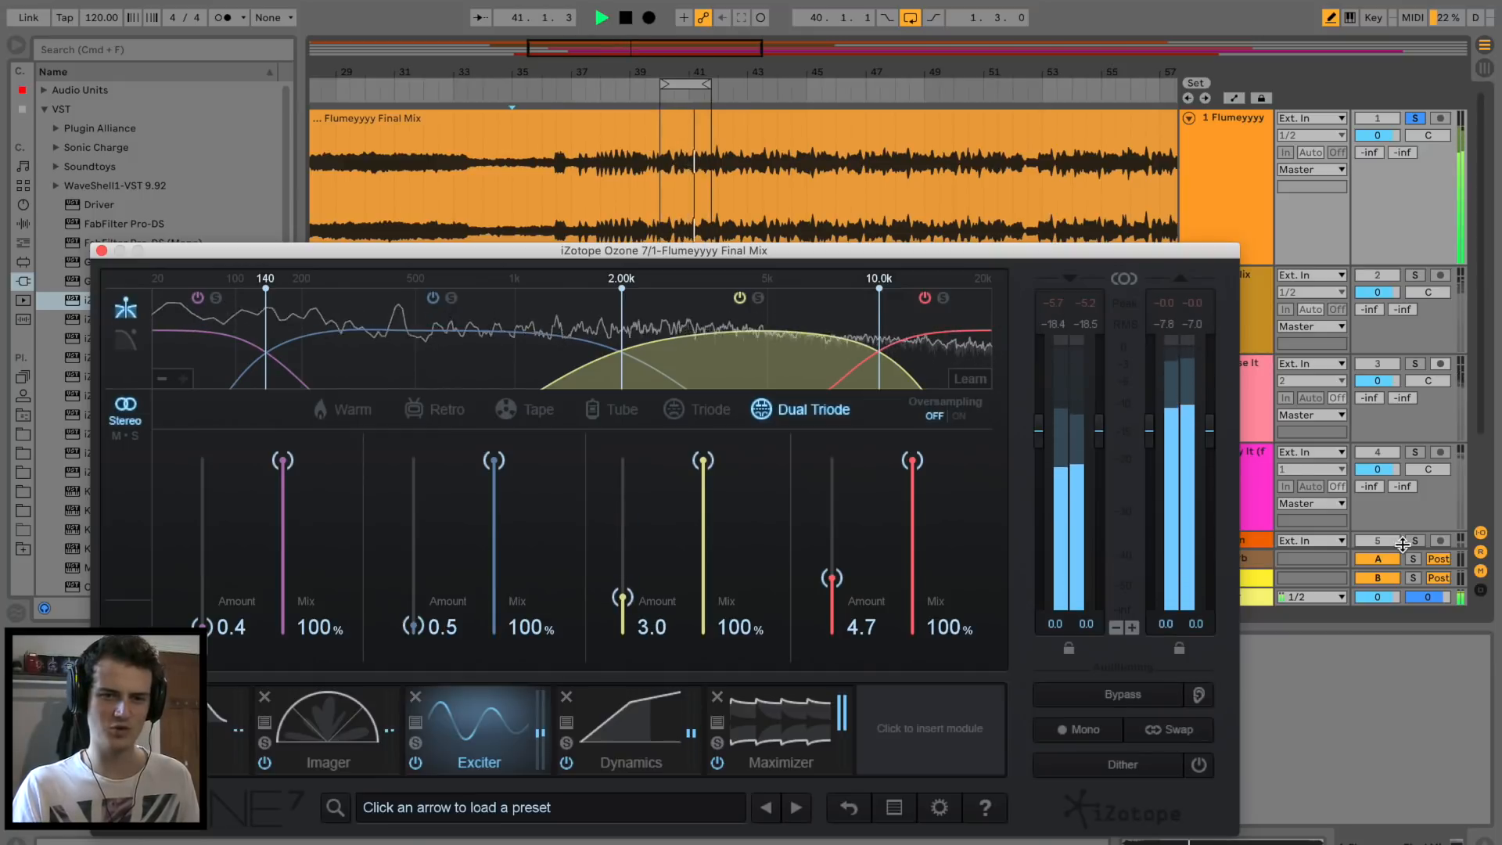
Solo 01 Run and Flumeyyyy in turn to compare them, and set Flumeyyyy's Exciter amount for band 4 to 4.5.
scroll(1406, 548, "down", 3)
left_click(1415, 426)
scroll(1412, 313, "up", 3)
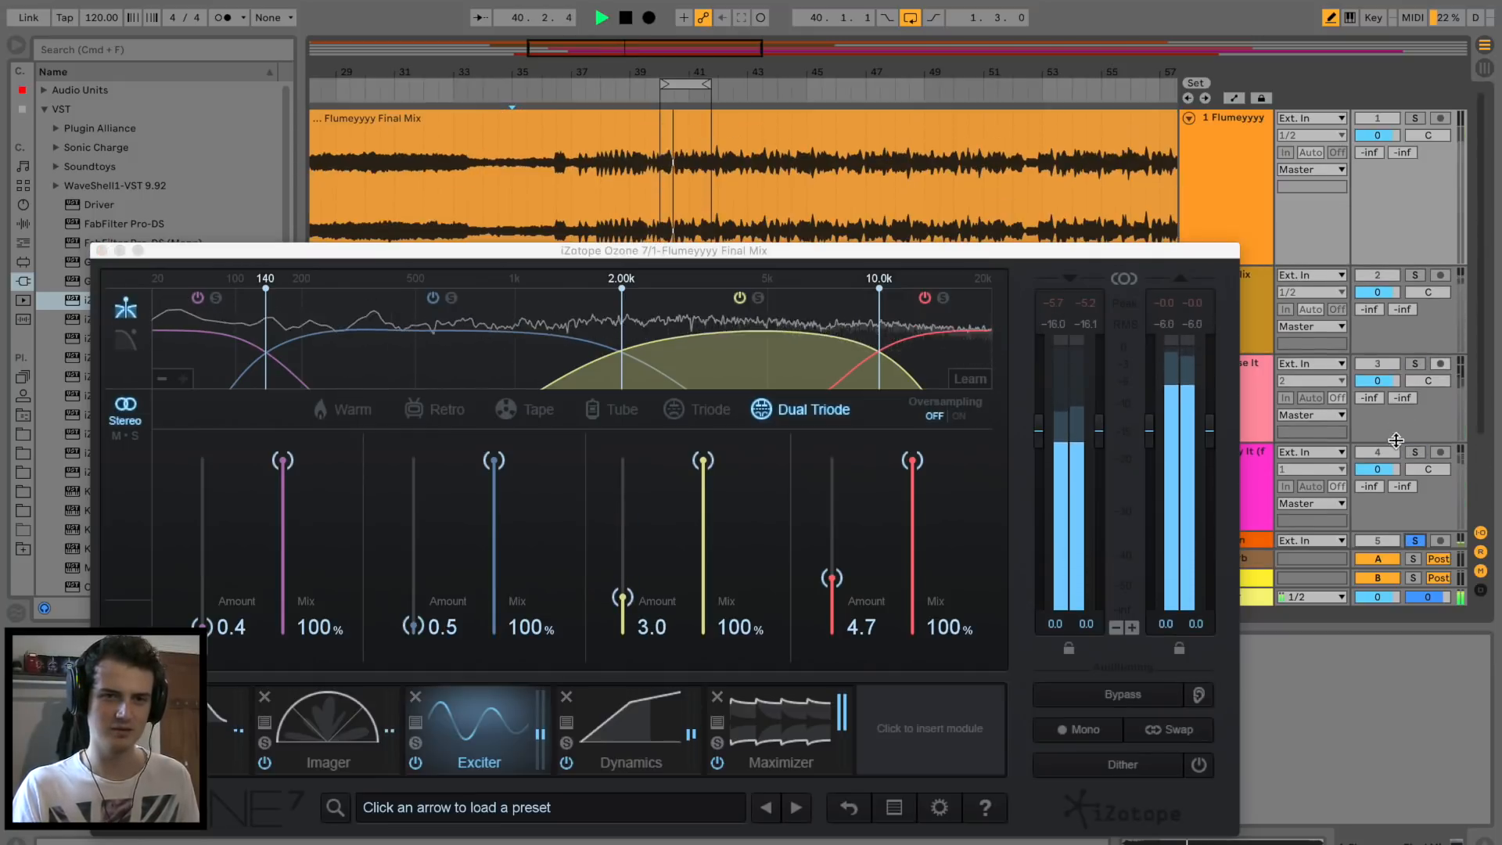
left_click(1413, 122)
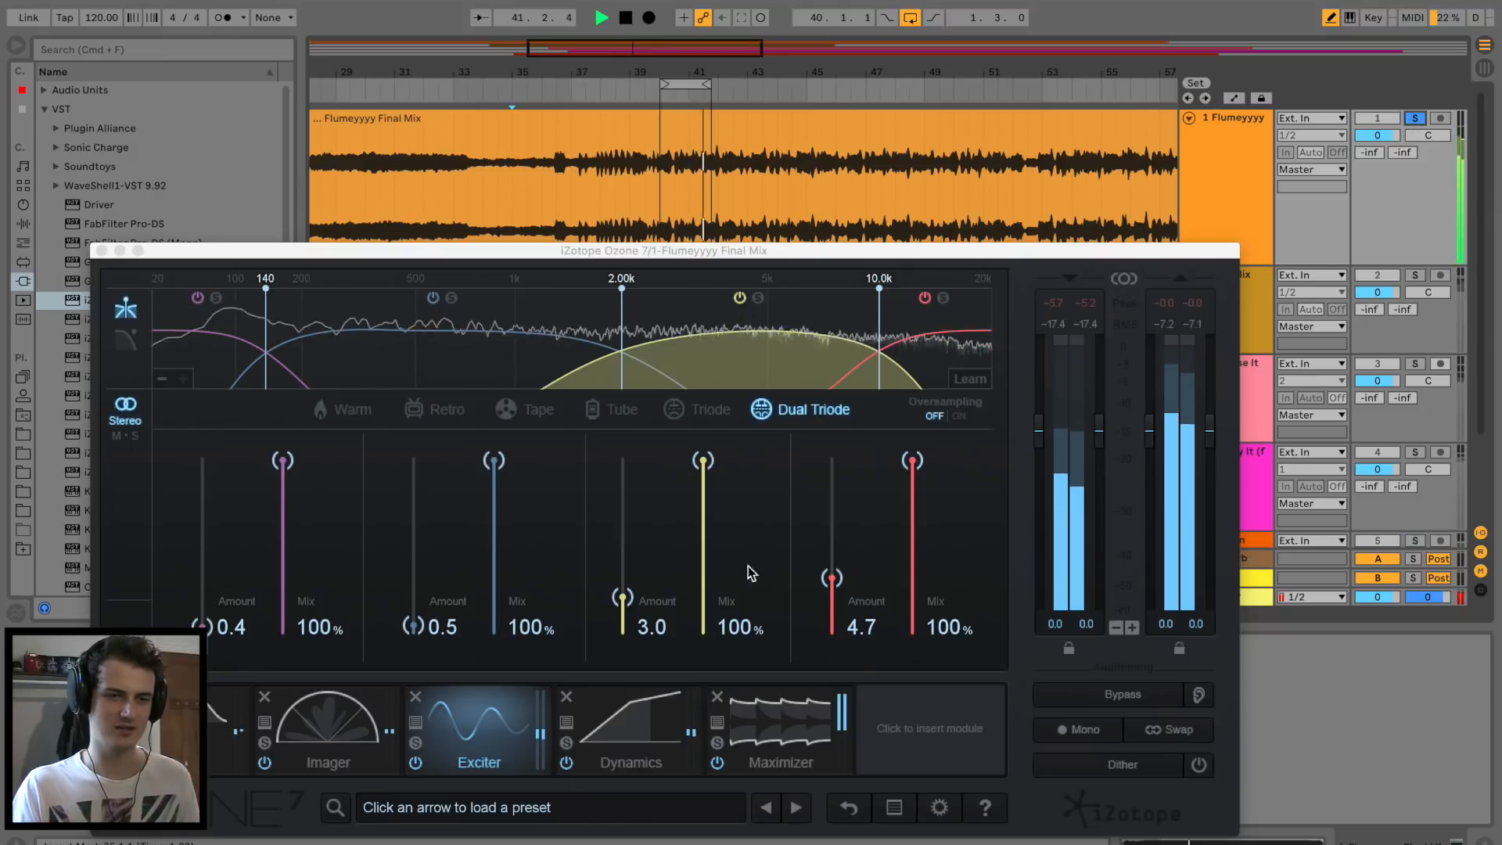
left_click_drag(831, 578, 832, 581)
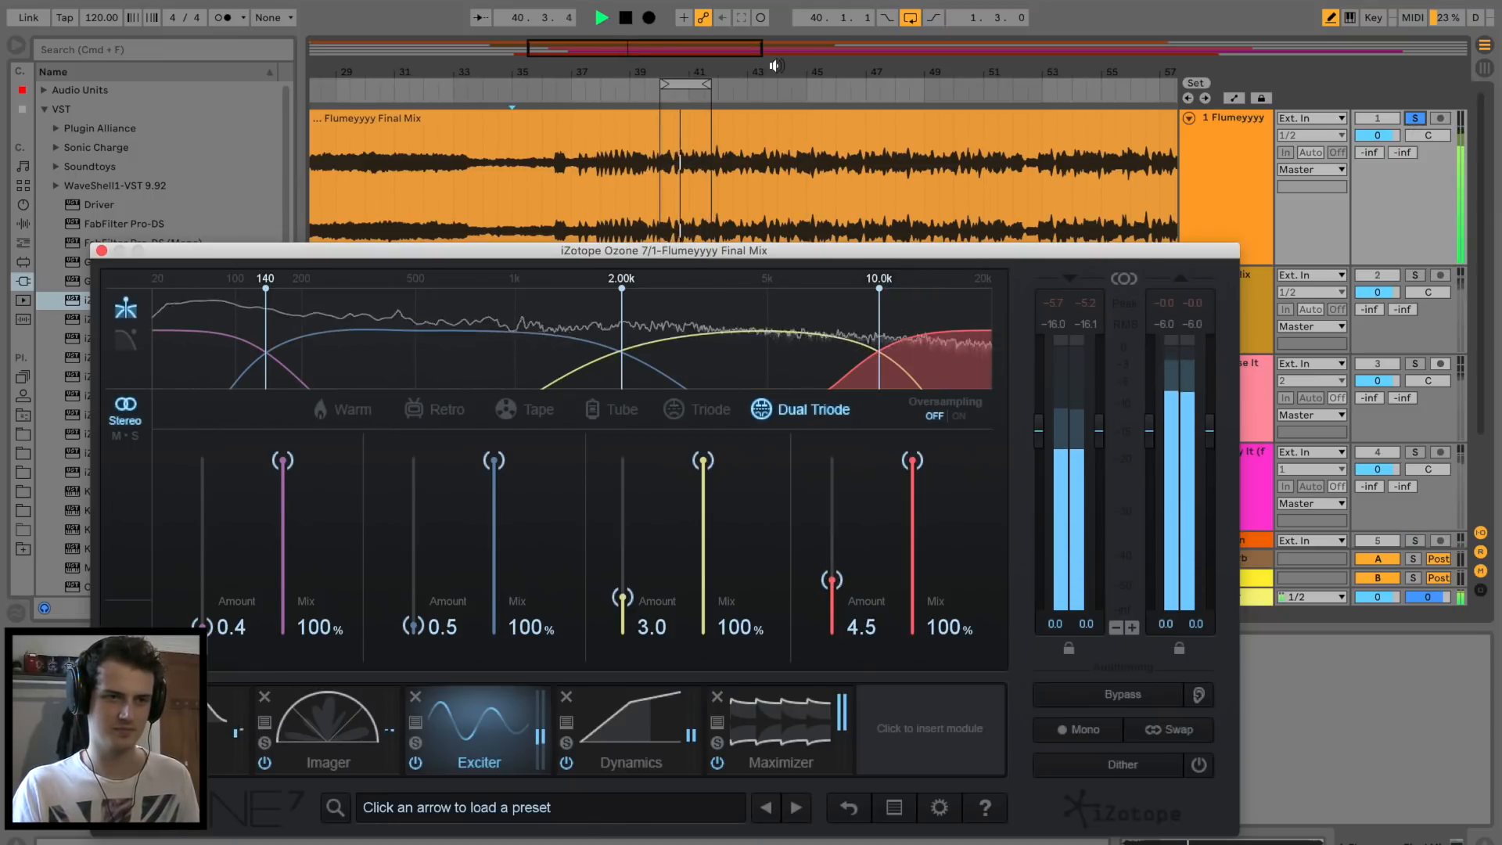
Switch off looping and play Flumeyyyy's second drop from around bars 72 and 75.
left_click(907, 20)
left_click_drag(692, 72, 692, 60)
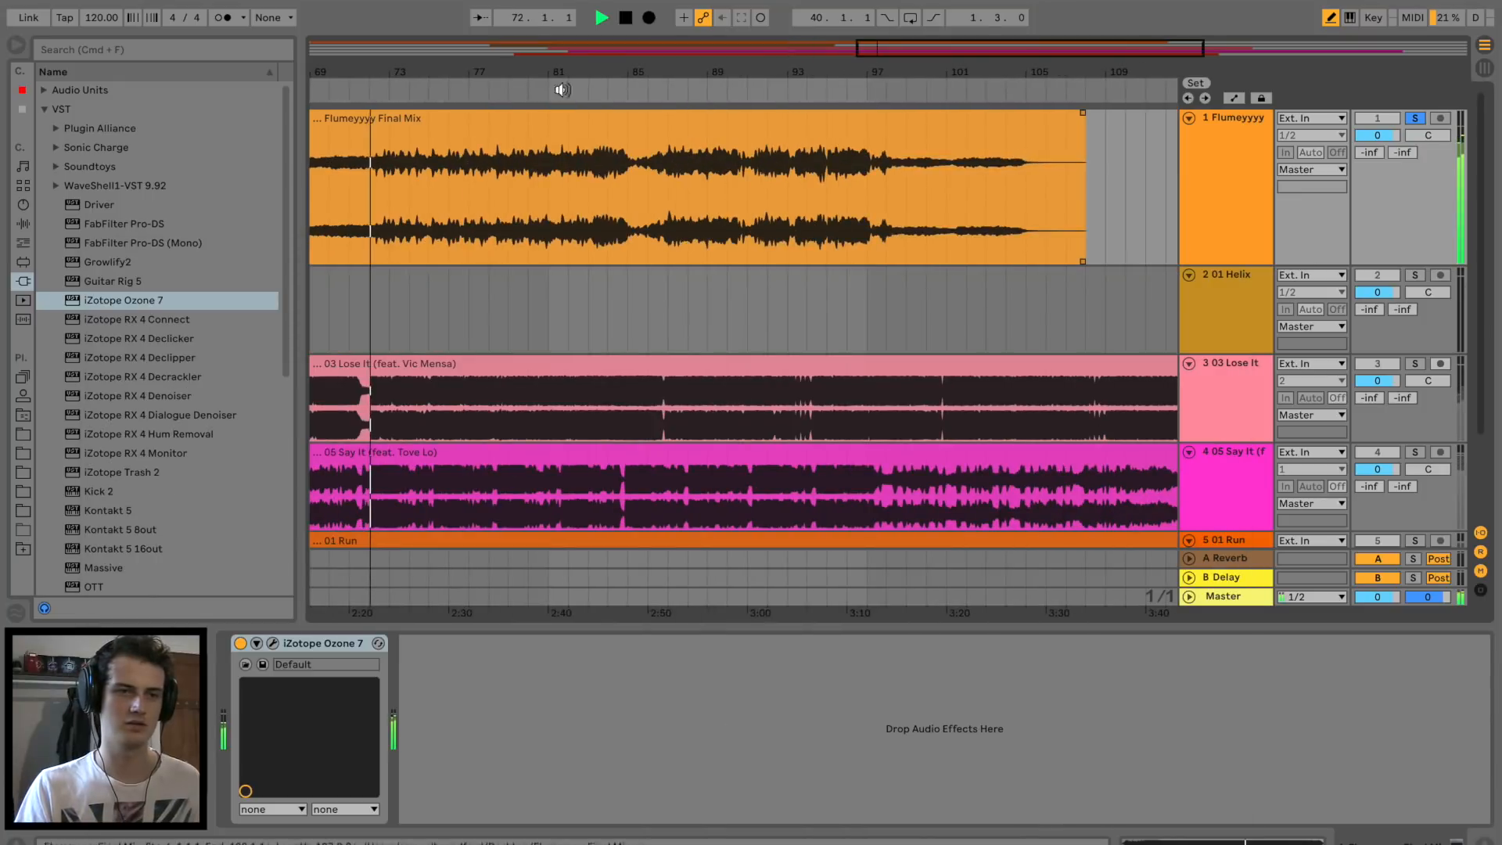
left_click(549, 88)
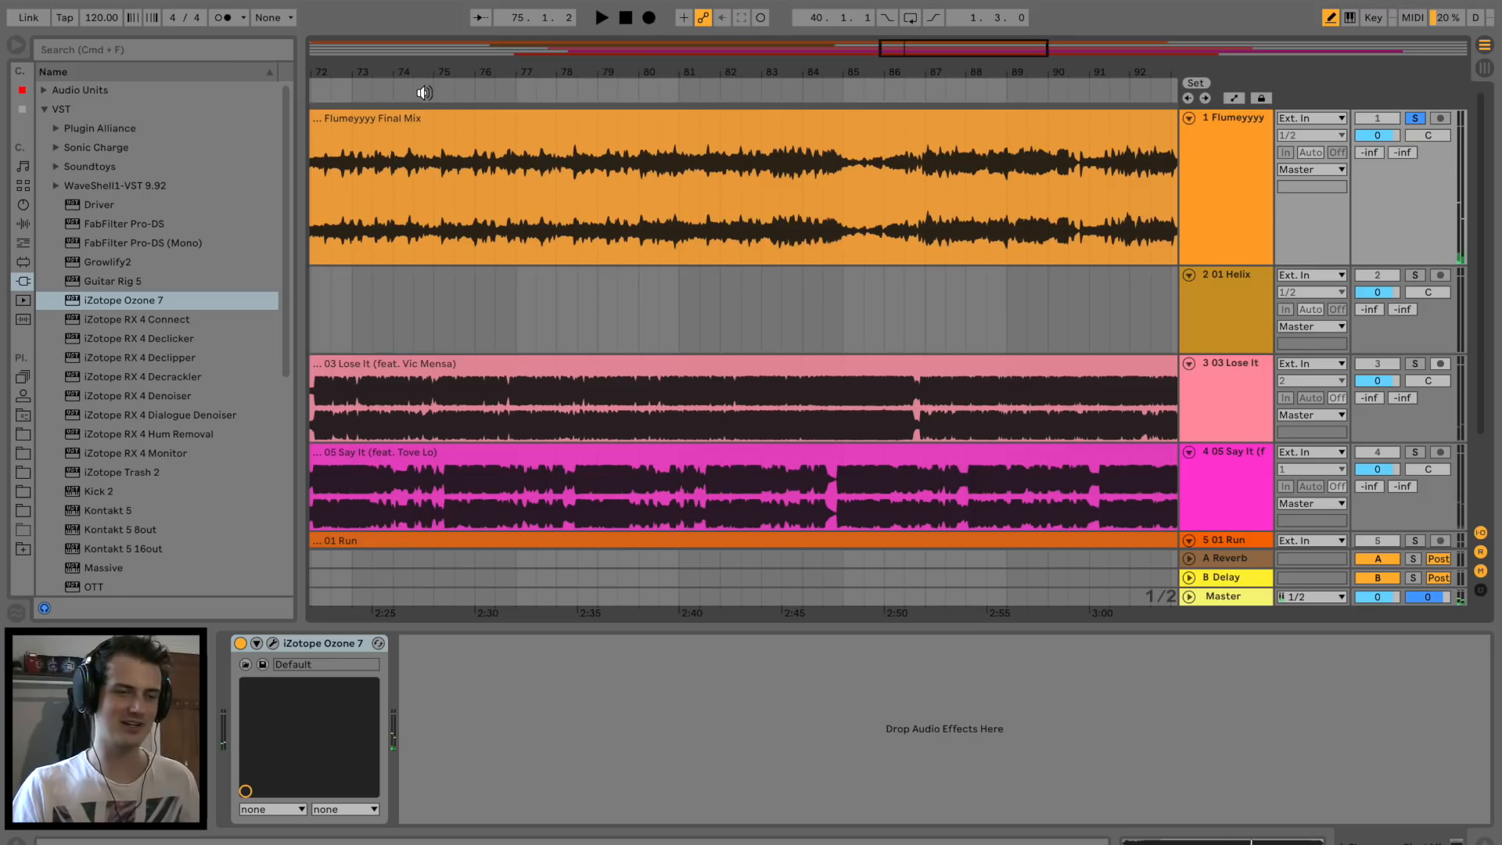
left_click(424, 93)
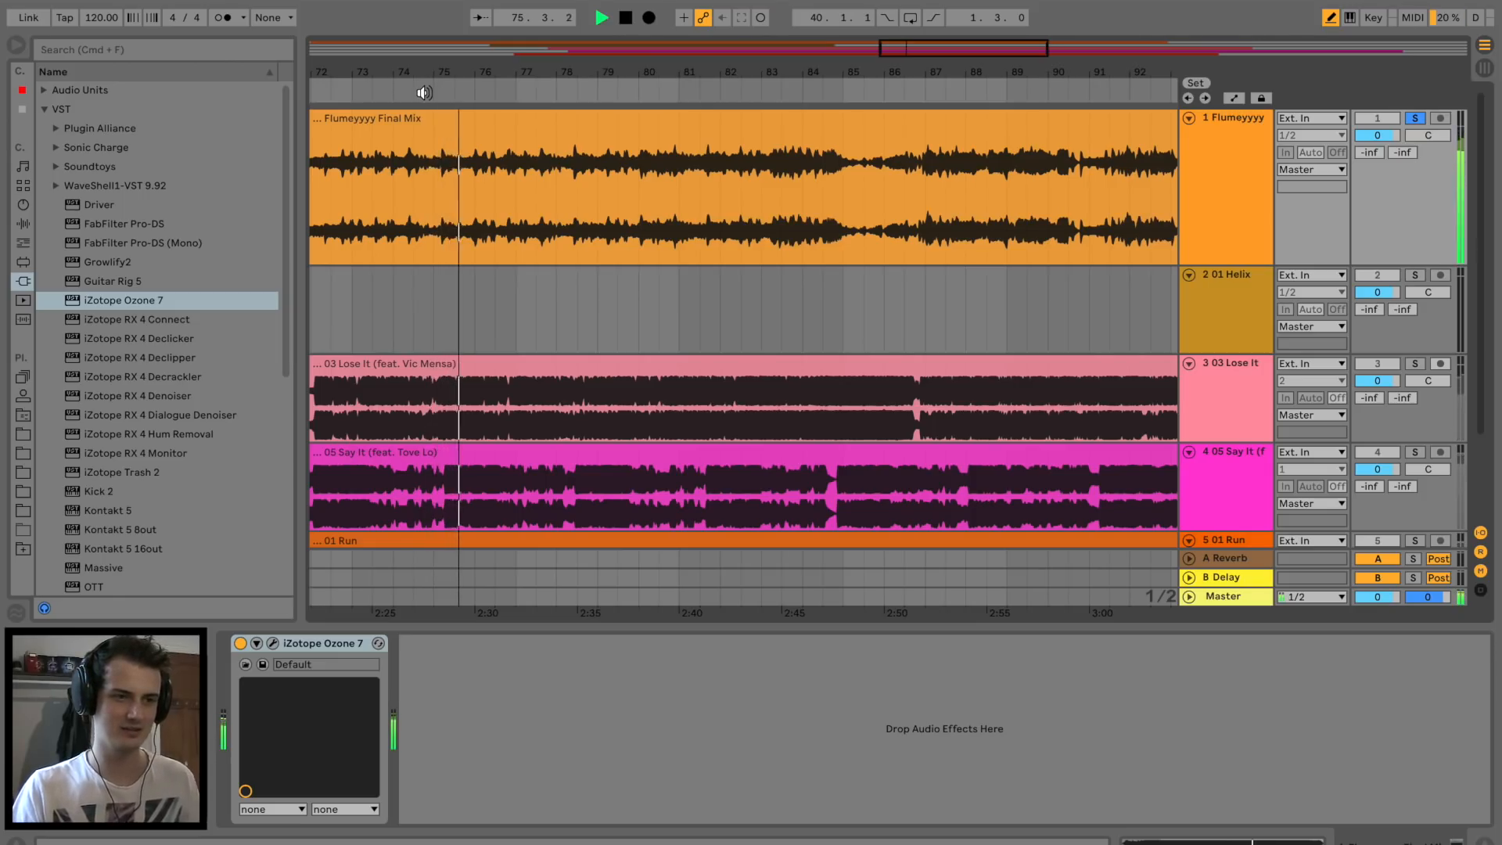
Check the Flumeyyyy track and Master levels in the Session mixer while the second drop plays, and return to the Arrangement.
left_click_drag(570, 69, 570, 28)
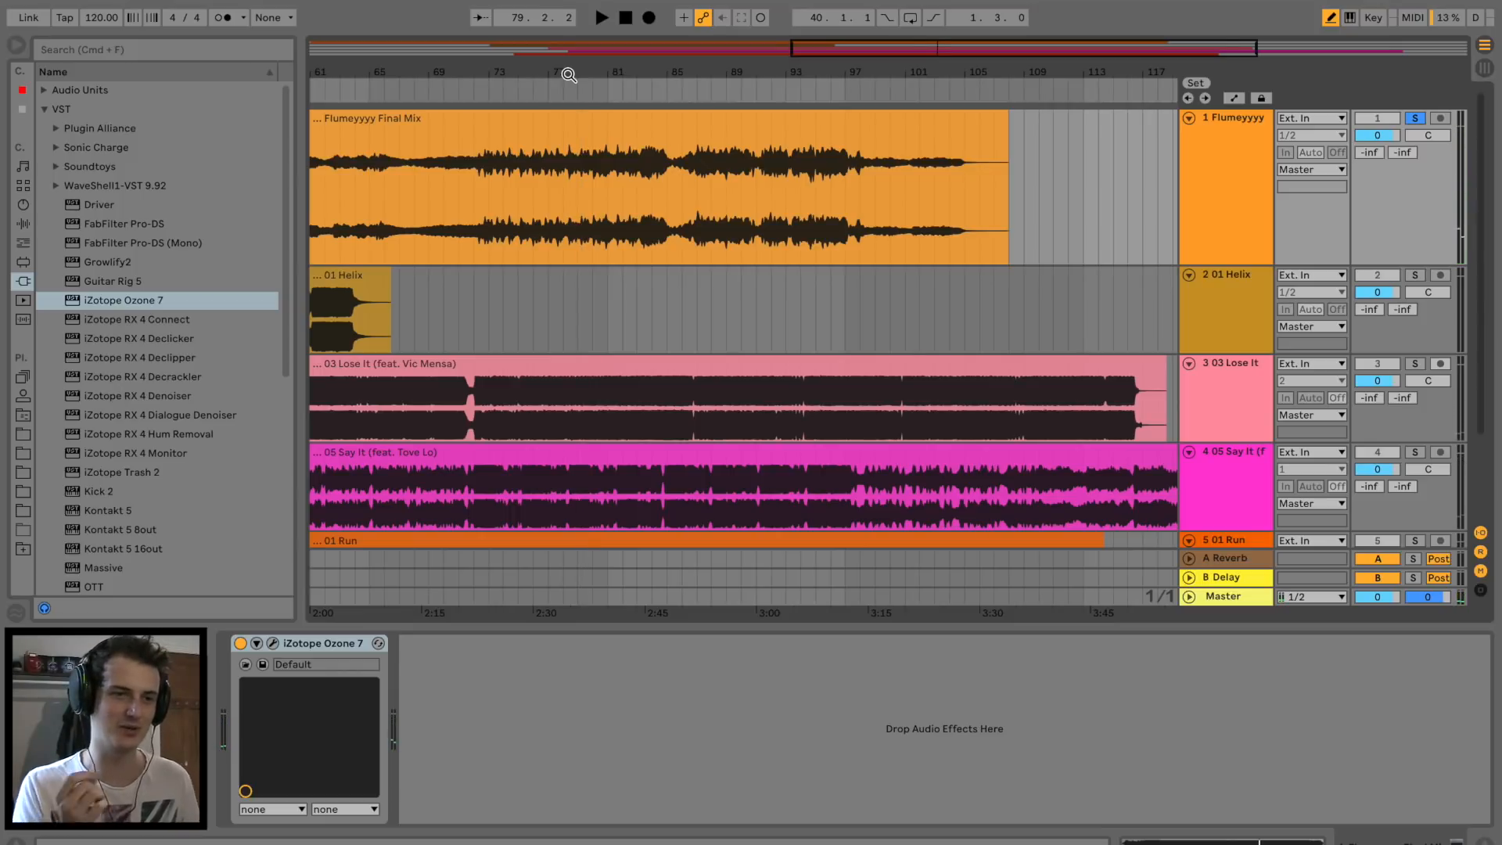
key("Tab")
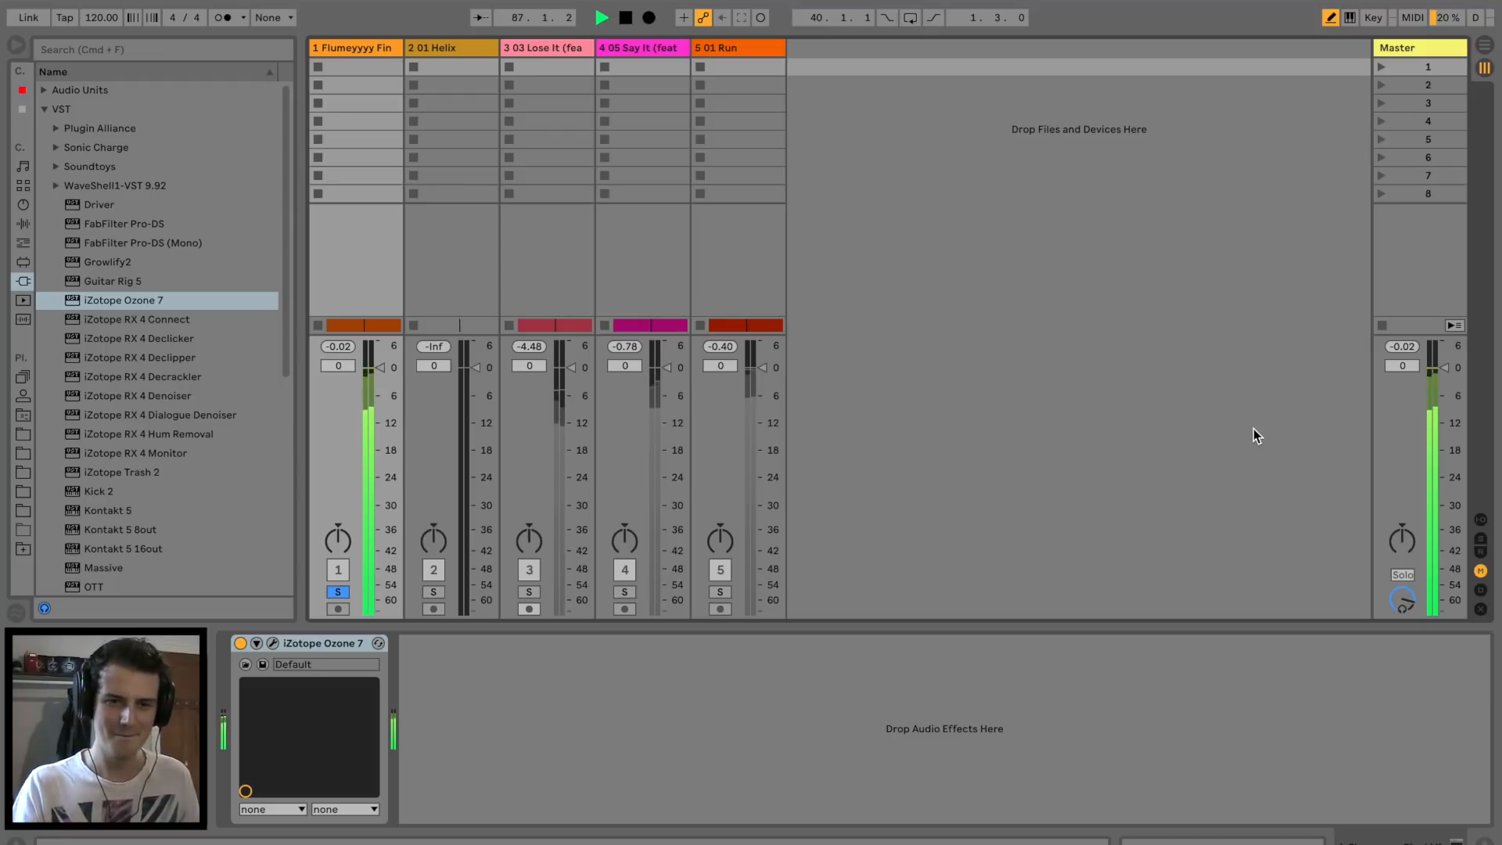
left_click(1484, 46)
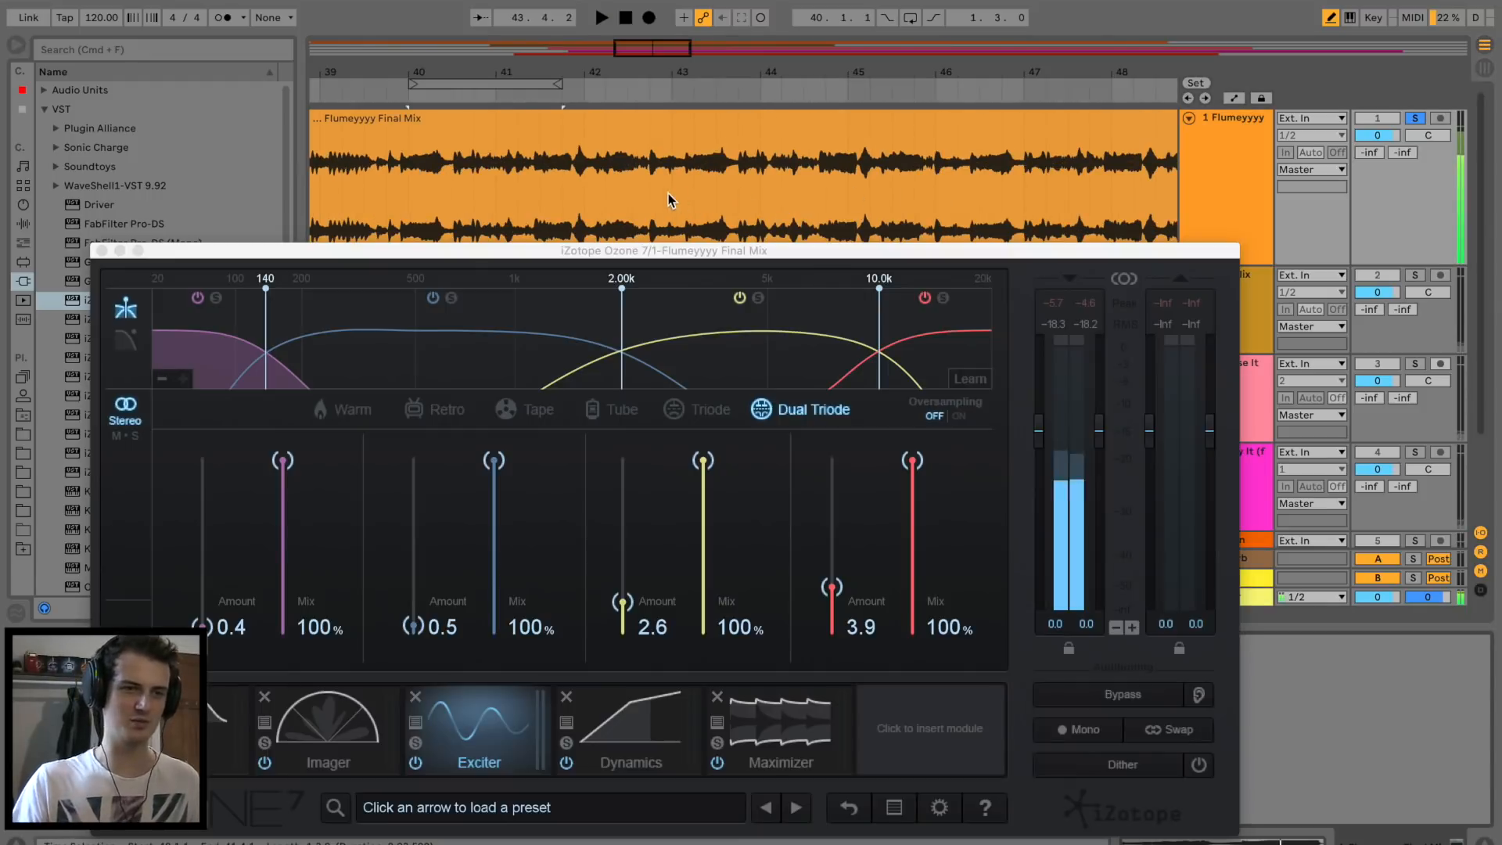
Set the gain of band 2 in Flumeyyyy's Dynamics module to -0.8 dB during playback from bar 40.
left_click(677, 745)
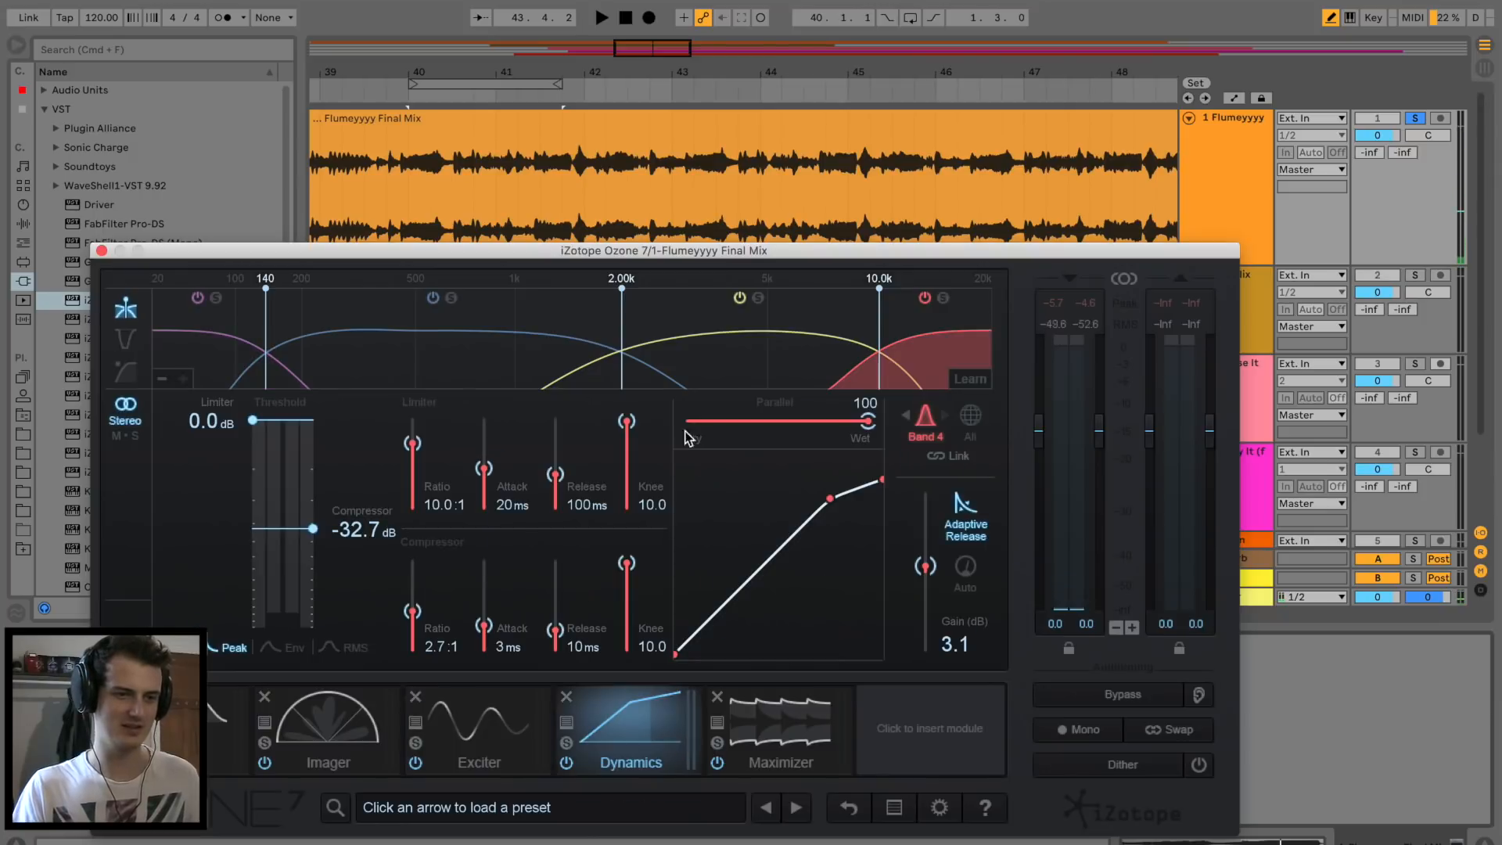
left_click(426, 345)
key("space")
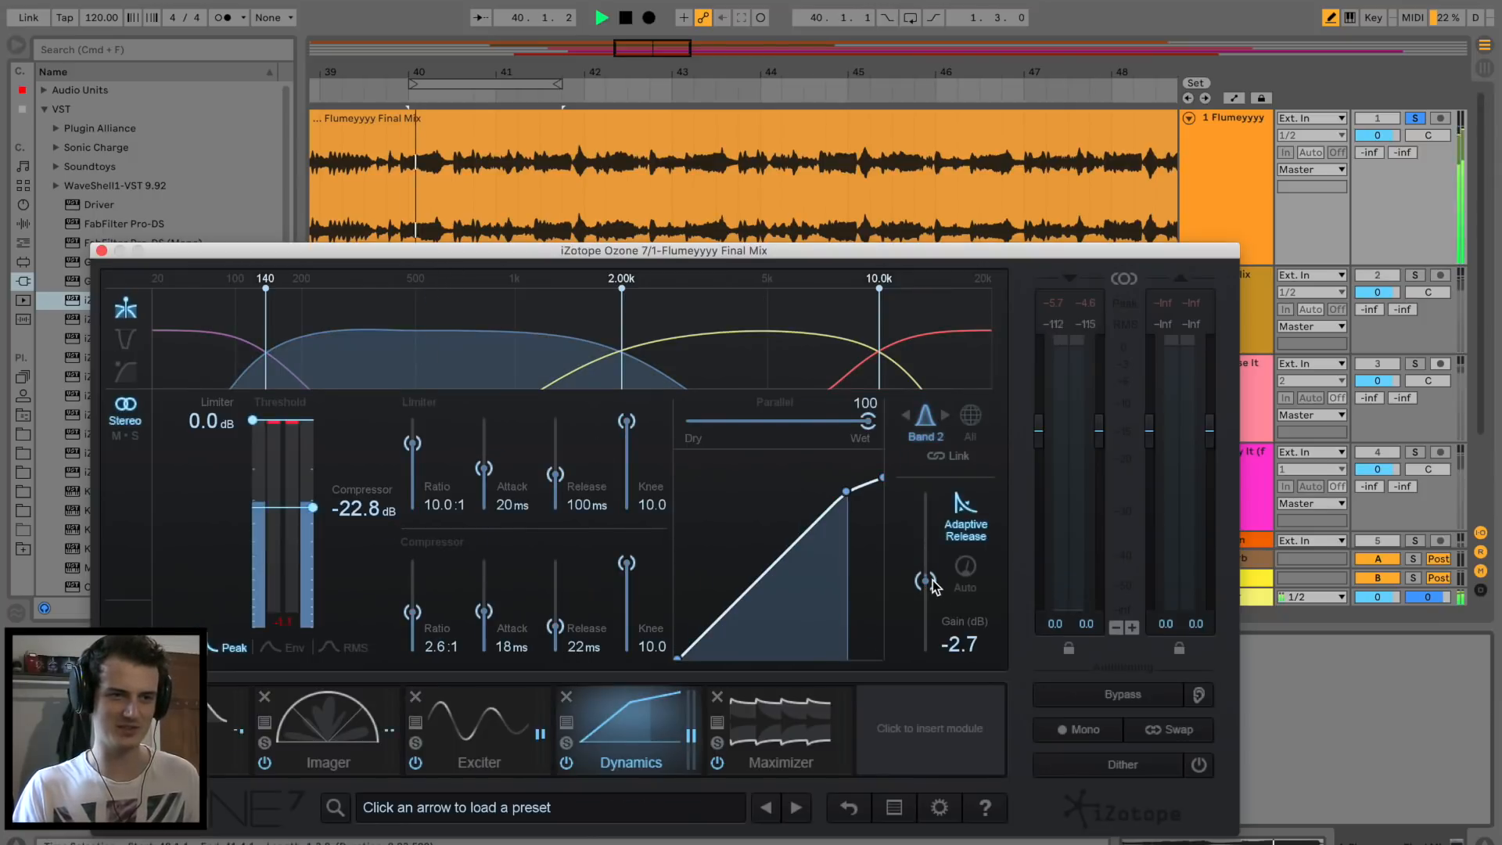
left_click_drag(931, 585, 924, 573)
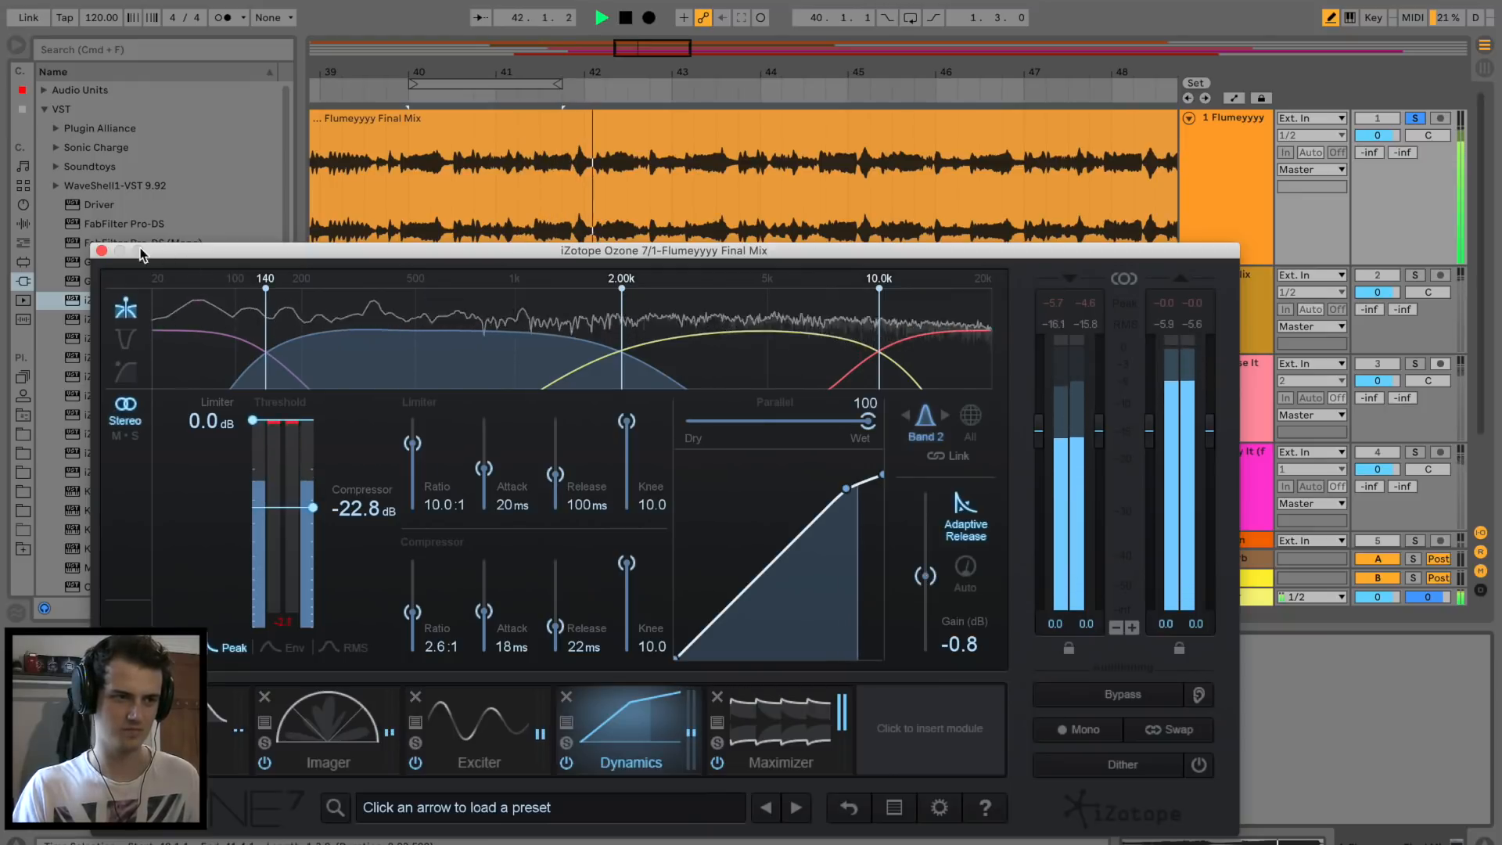
left_click_drag(931, 575, 931, 580)
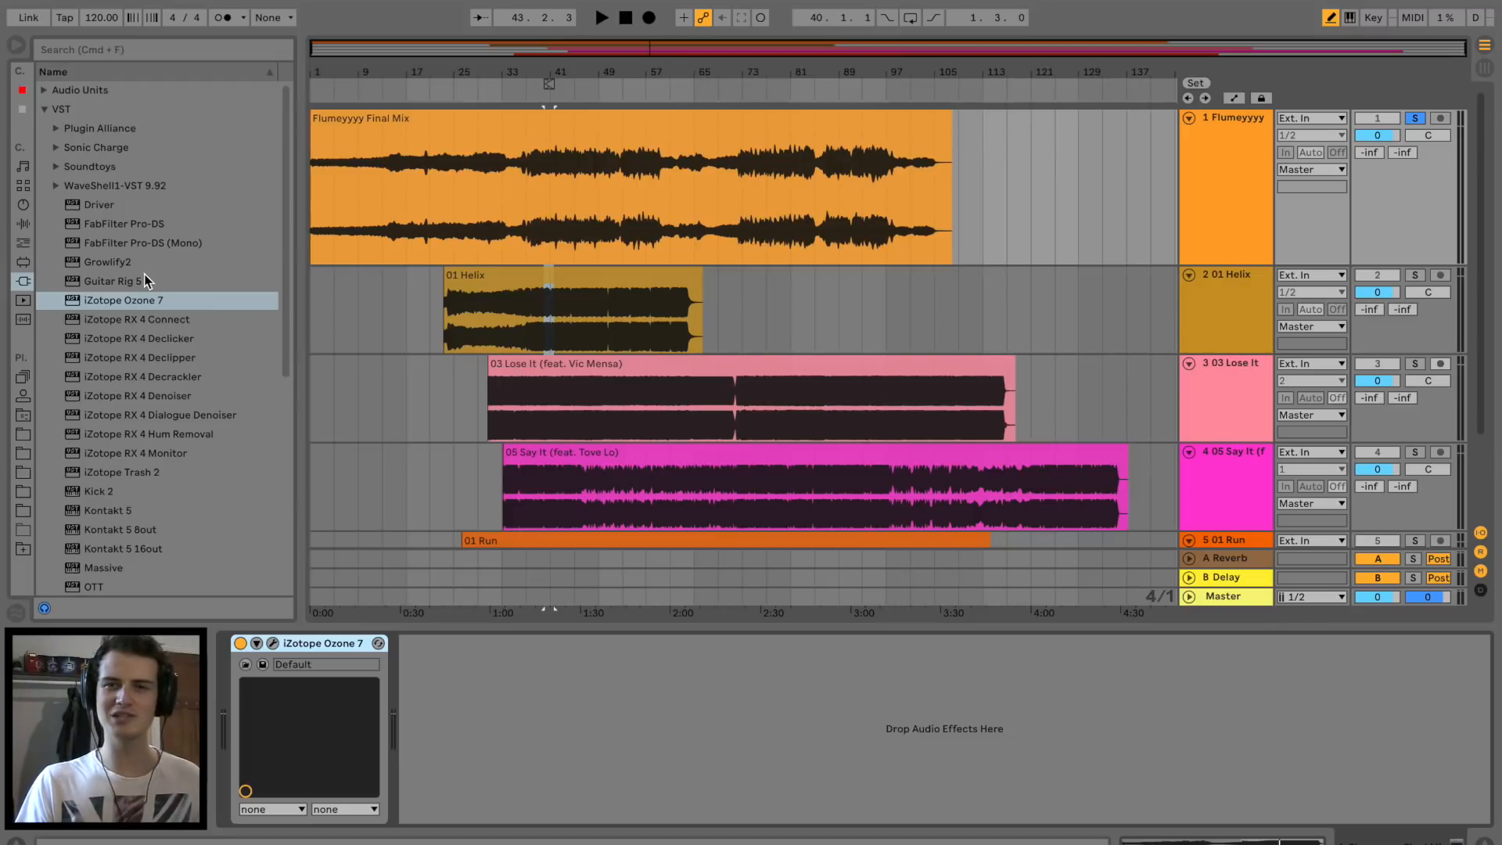
Try OTT ahead of Ozone 7 on Flumeyyyy with its Depth lowered to 5%, and delete the device.
scroll(144, 281, "down", 10)
left_click_drag(86, 204, 630, 166)
key("space")
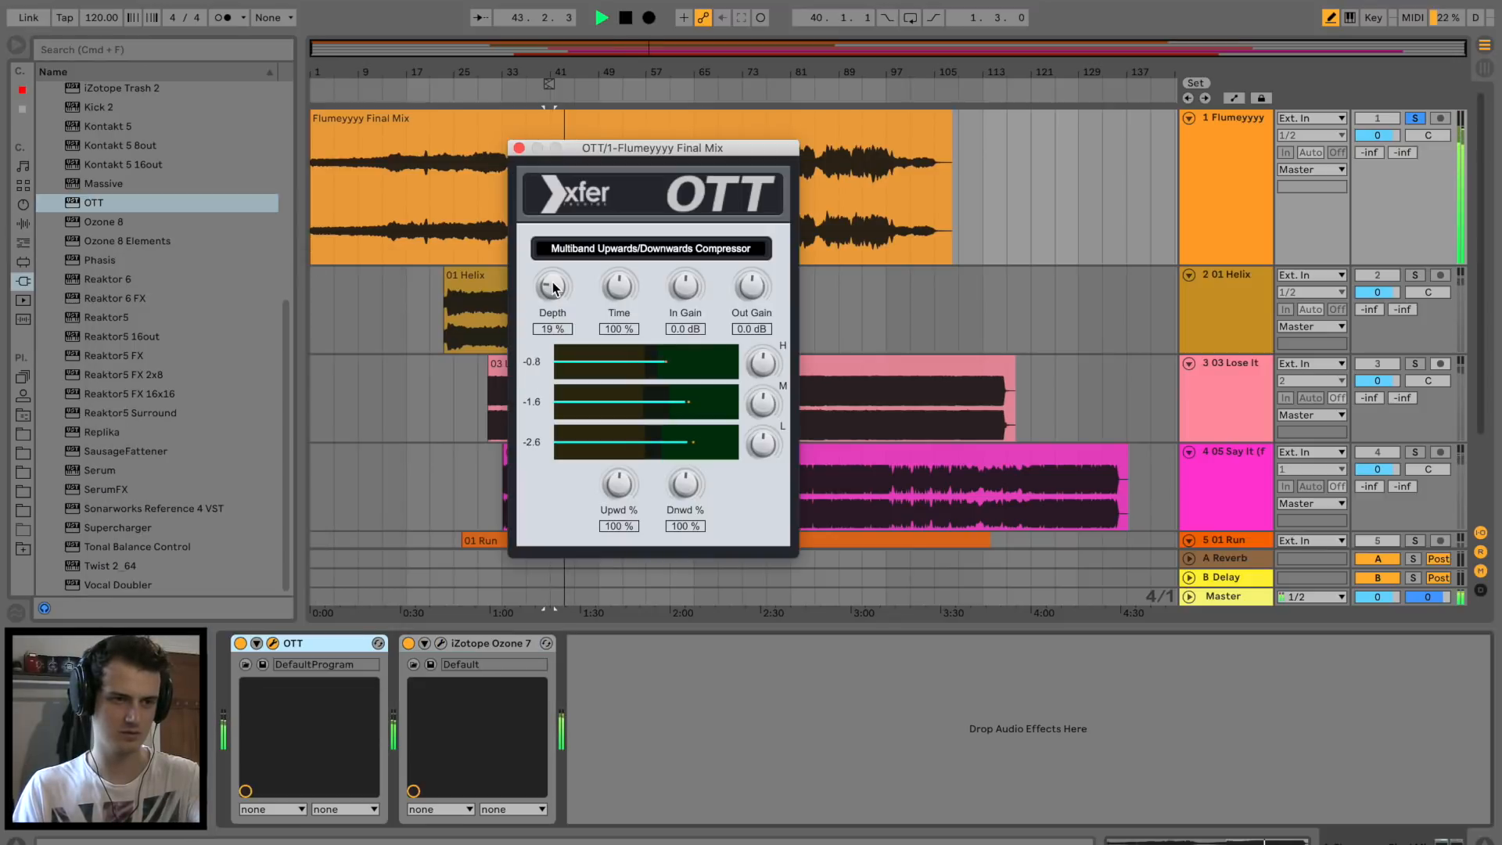
left_click_drag(554, 288, 545, 419)
left_click_drag(552, 288, 552, 284)
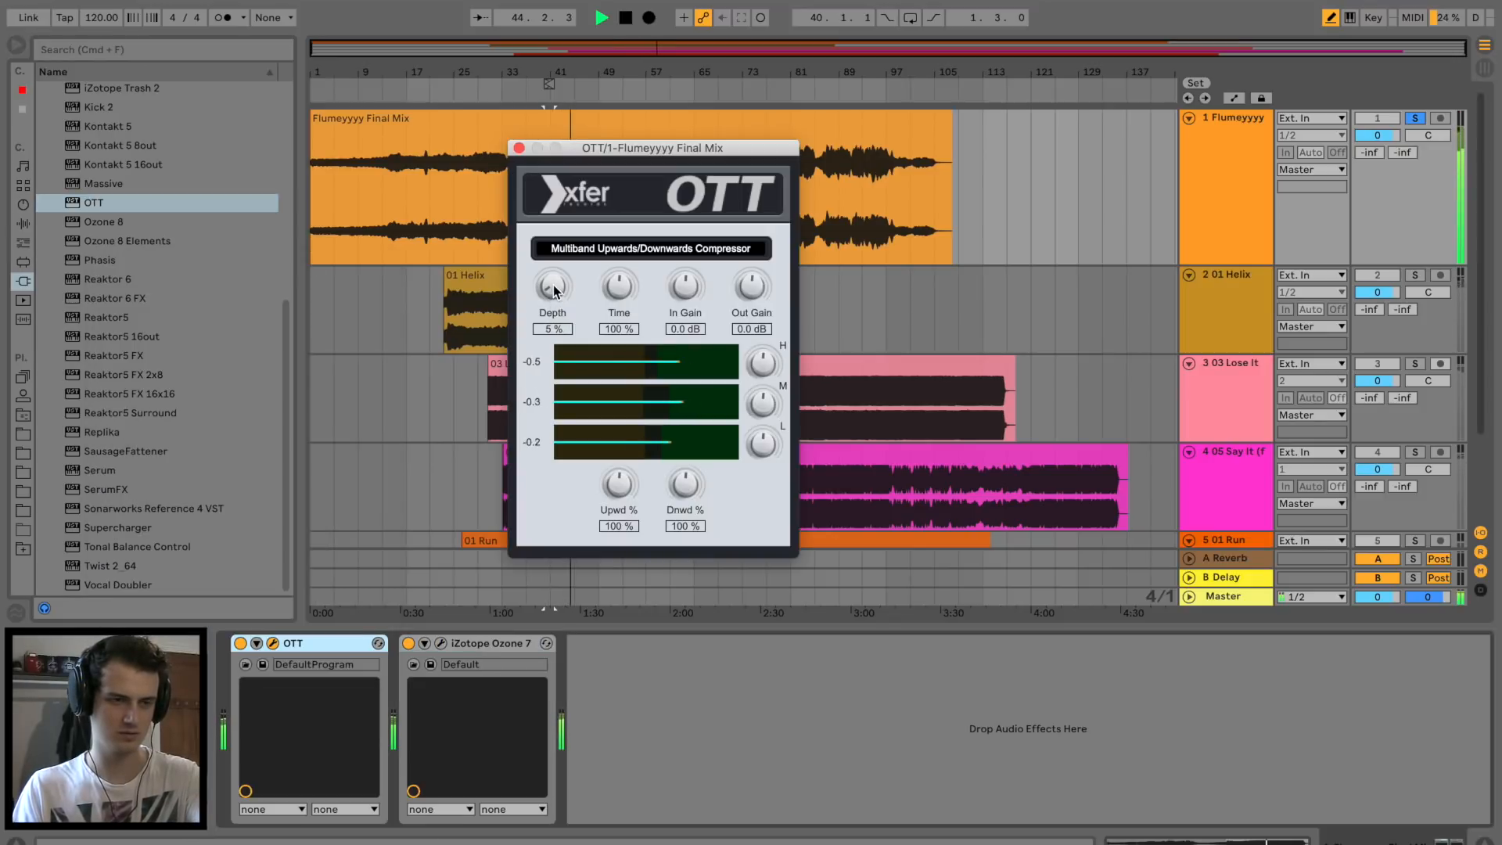
left_click(324, 647)
key("Delete")
Check Flumeyyyy's levels in the Session mixer during playback, and add a Utility device ahead of Ozone 7 in the Arrangement.
key("space")
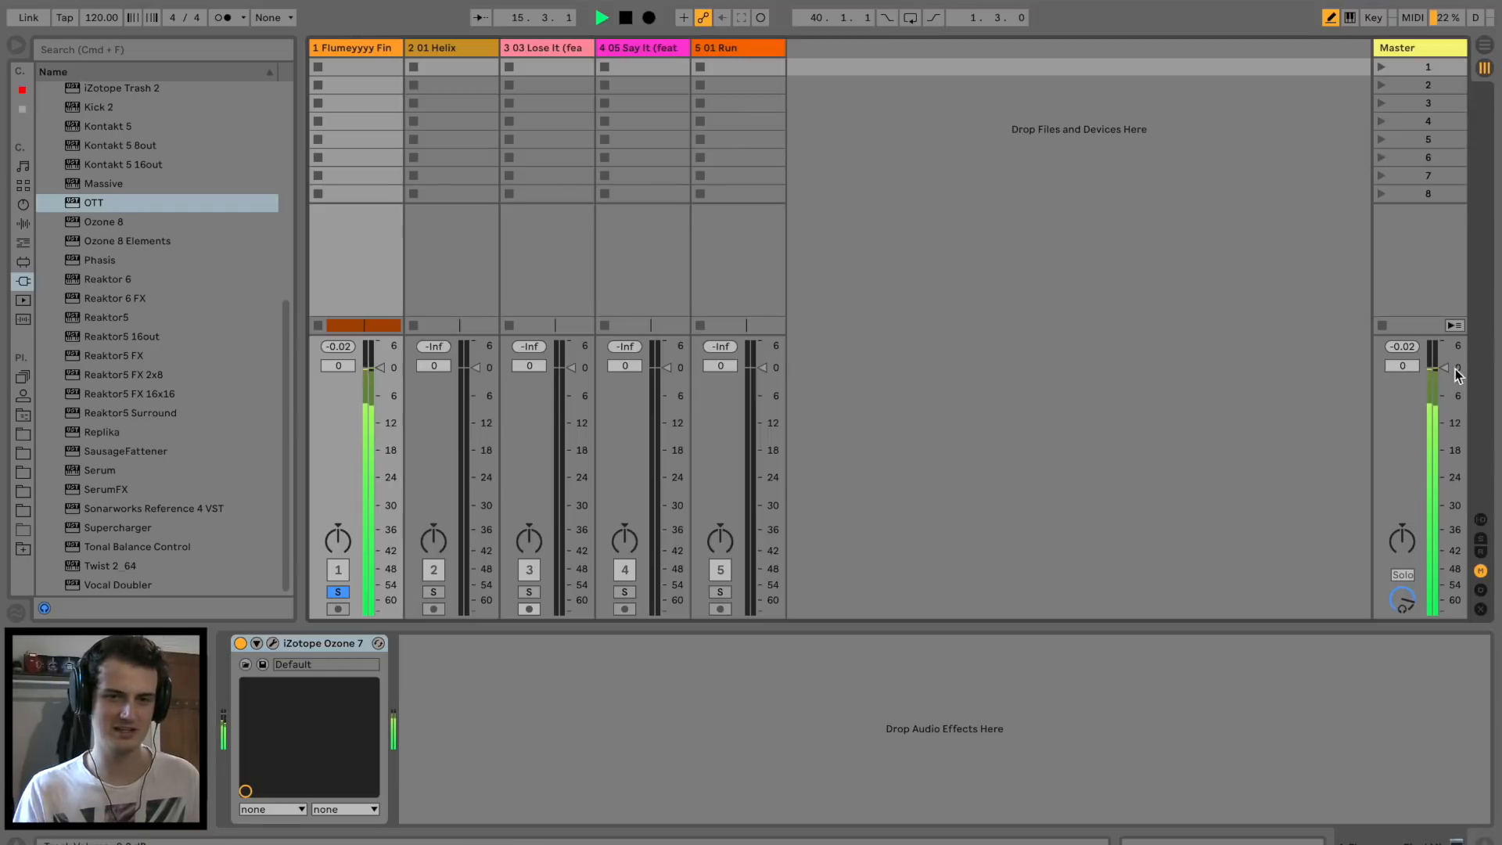
left_click(1488, 44)
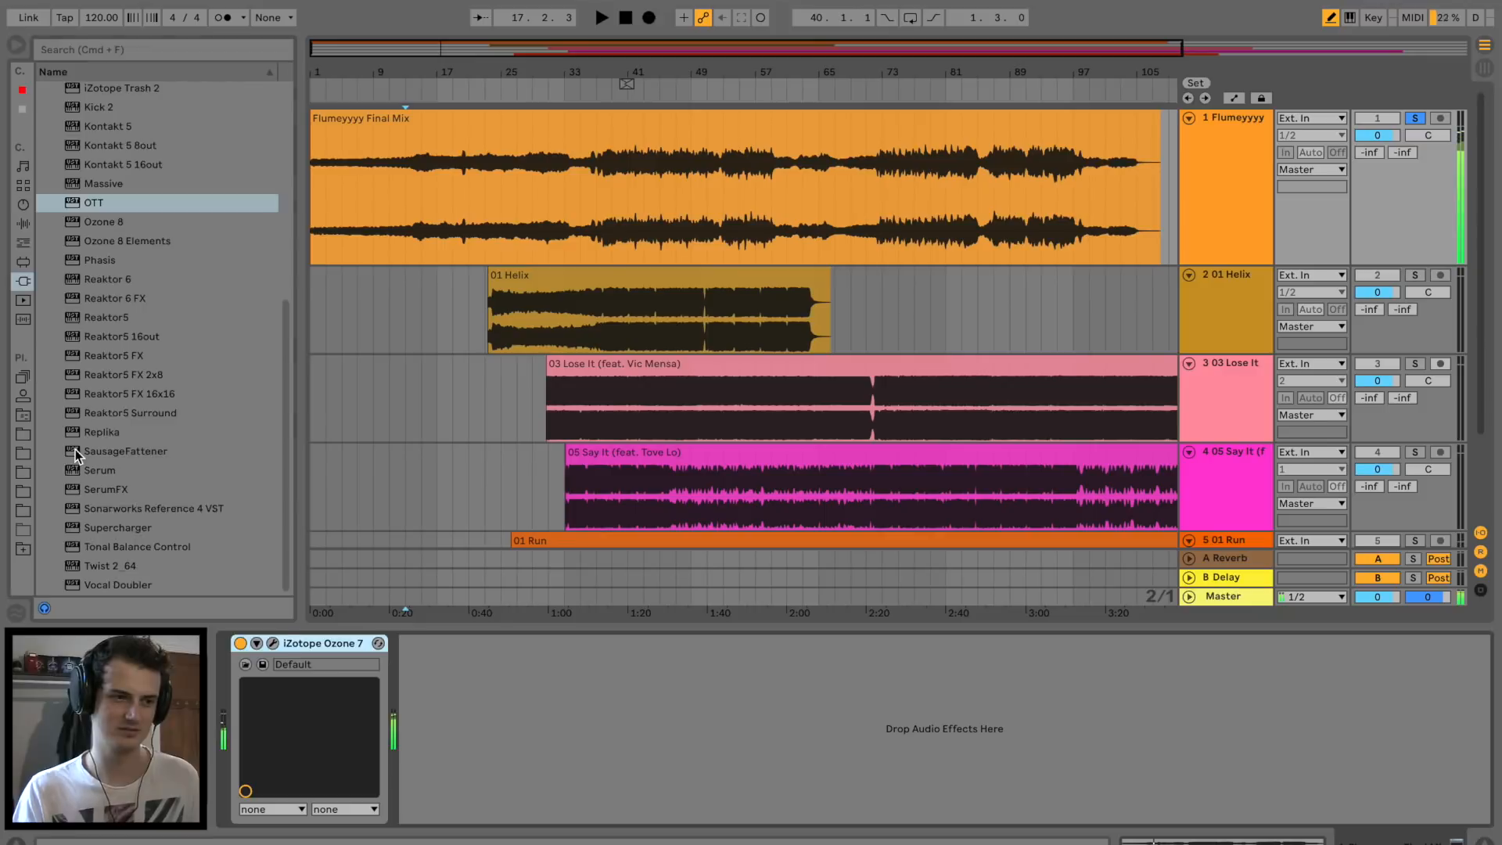
left_click(24, 223)
left_click_drag(87, 547, 251, 716)
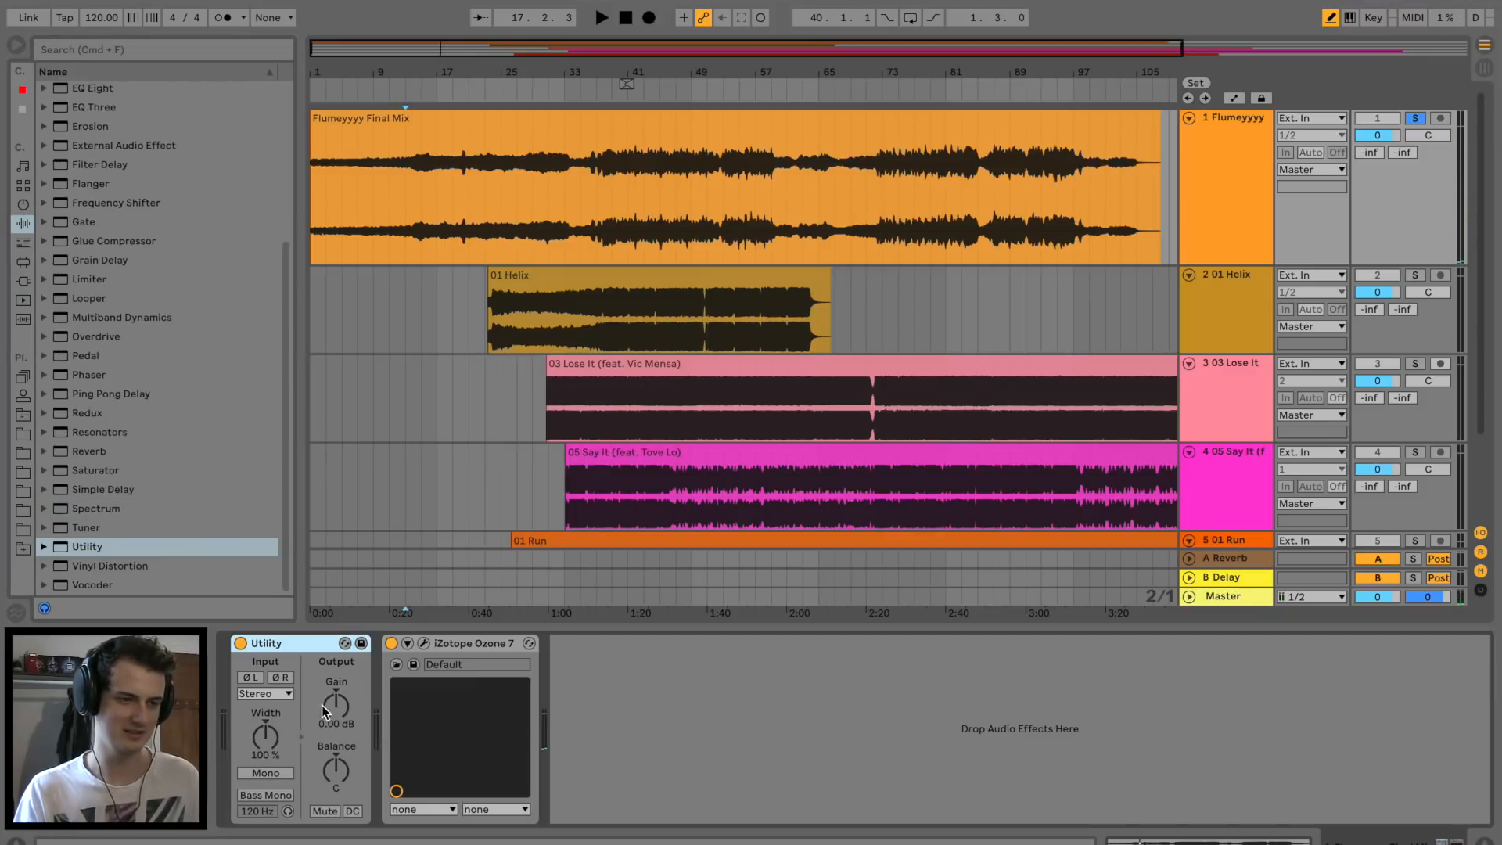
Automate Flumeyyyy's Utility Gain at -2.09 dB up to about bar 39, ramping up to 0 dB just before bar 40.
key("a")
left_click_drag(602, 70, 570, 125)
key("space")
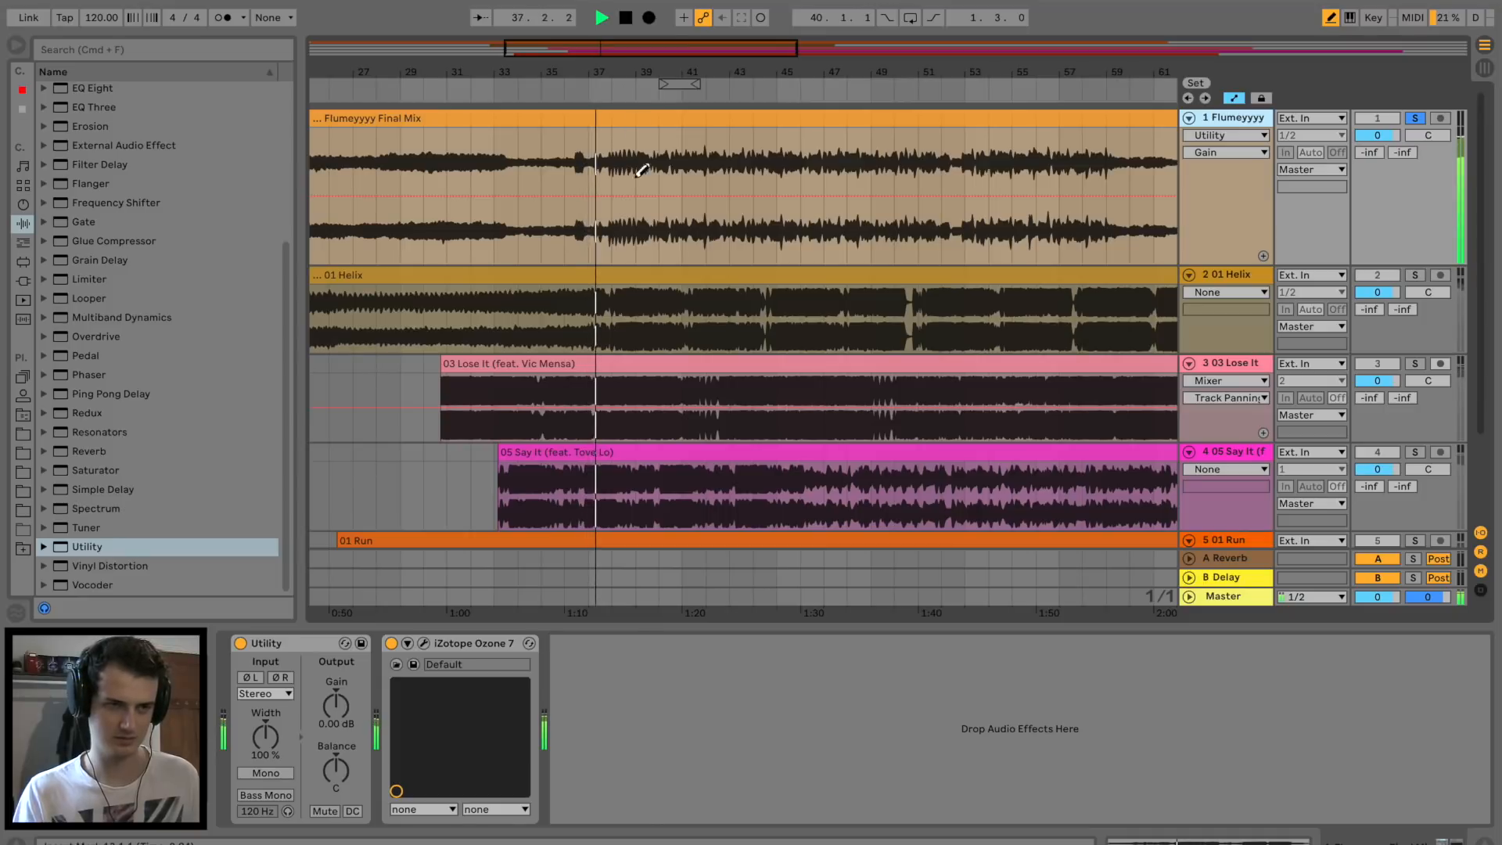
key("b")
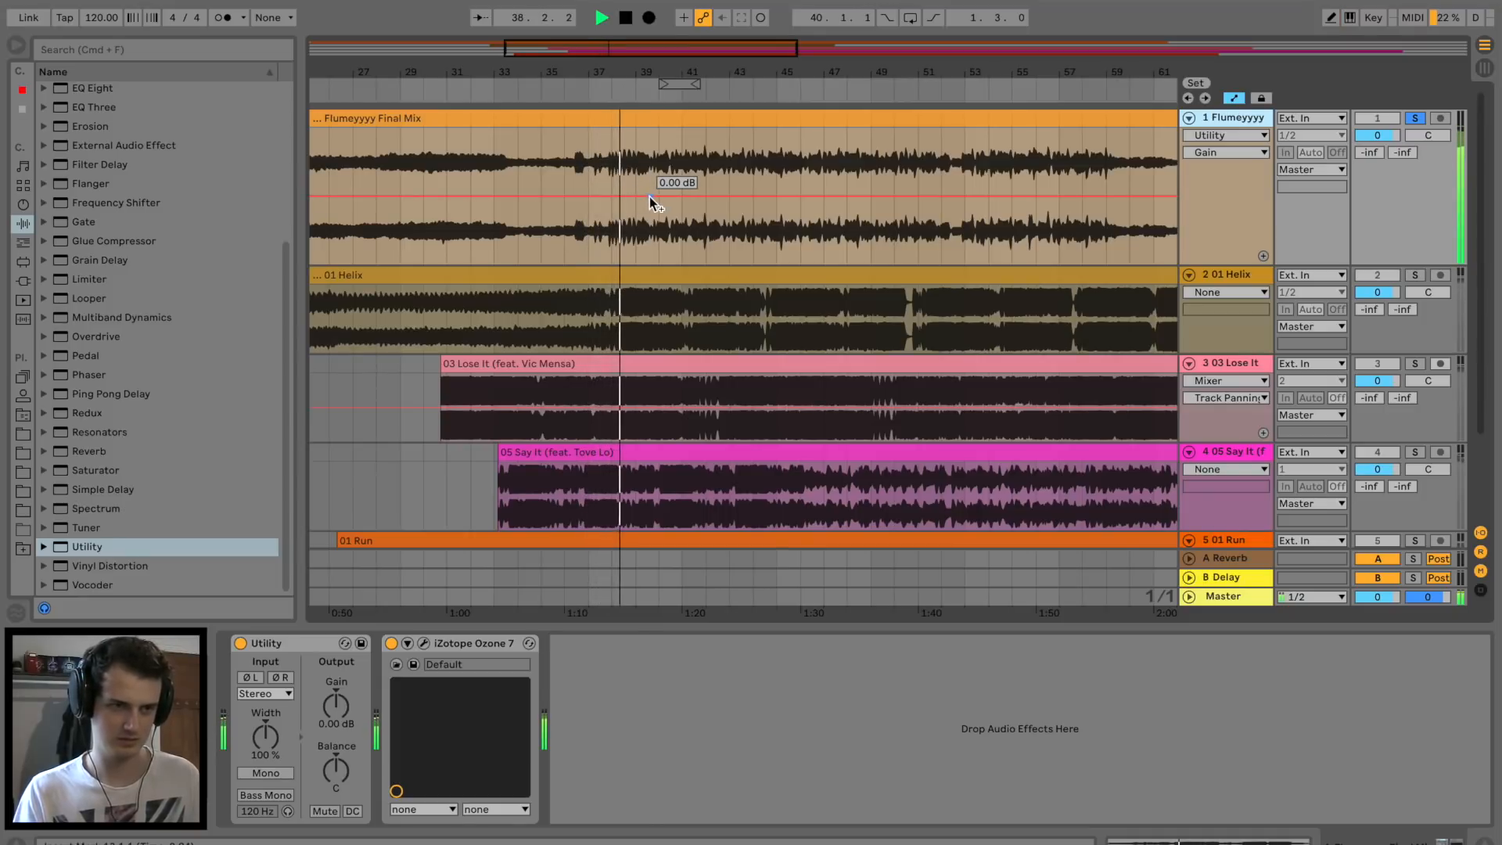
left_click(649, 195)
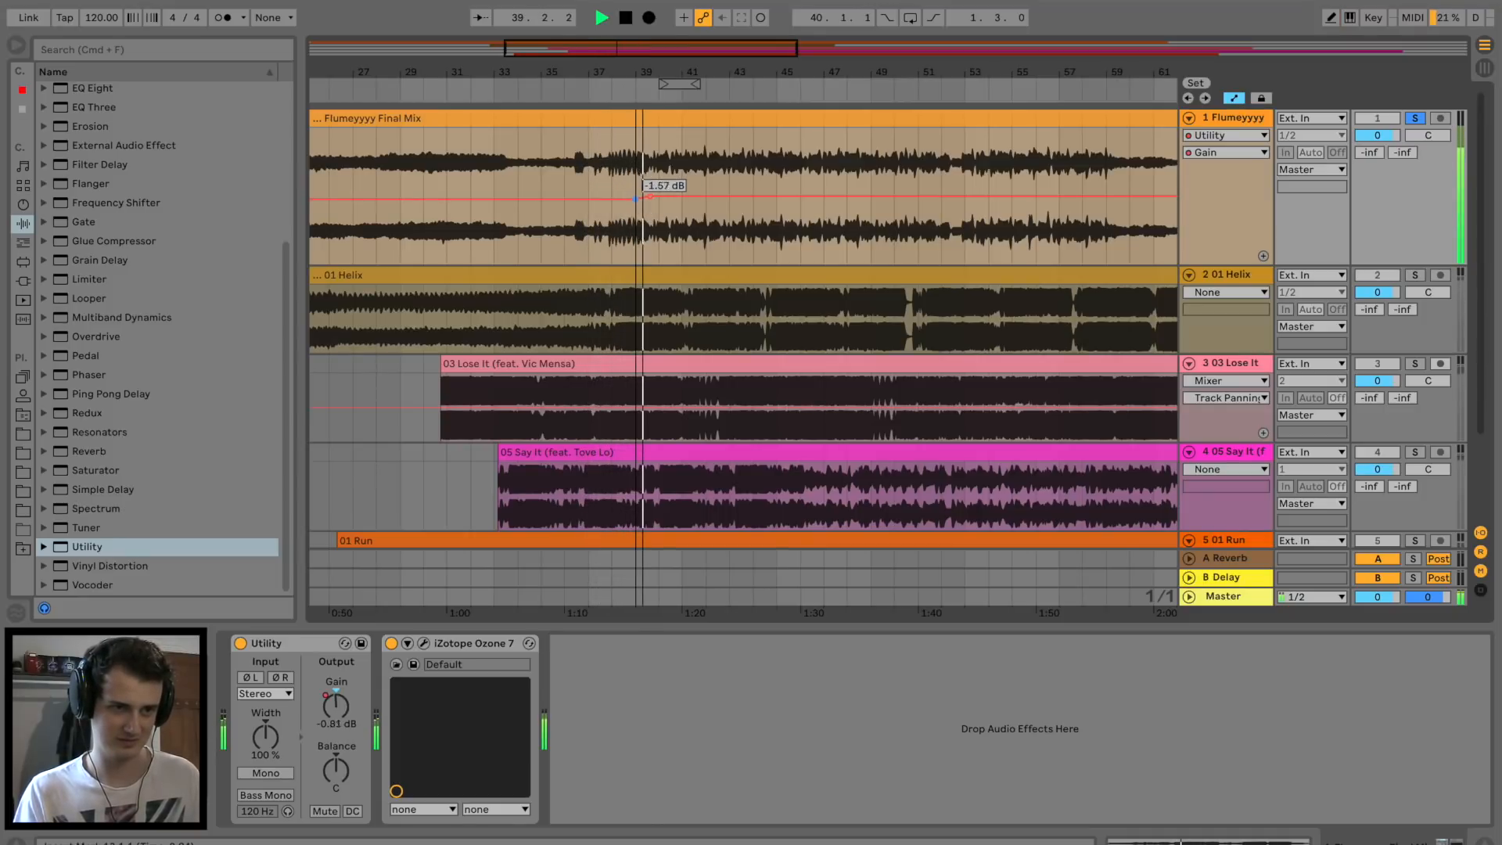
Replay the lead-in to bar 40 while checking levels in the Session mixer, and inspect the Utility gain ramp in the Arrangement.
left_click(599, 93)
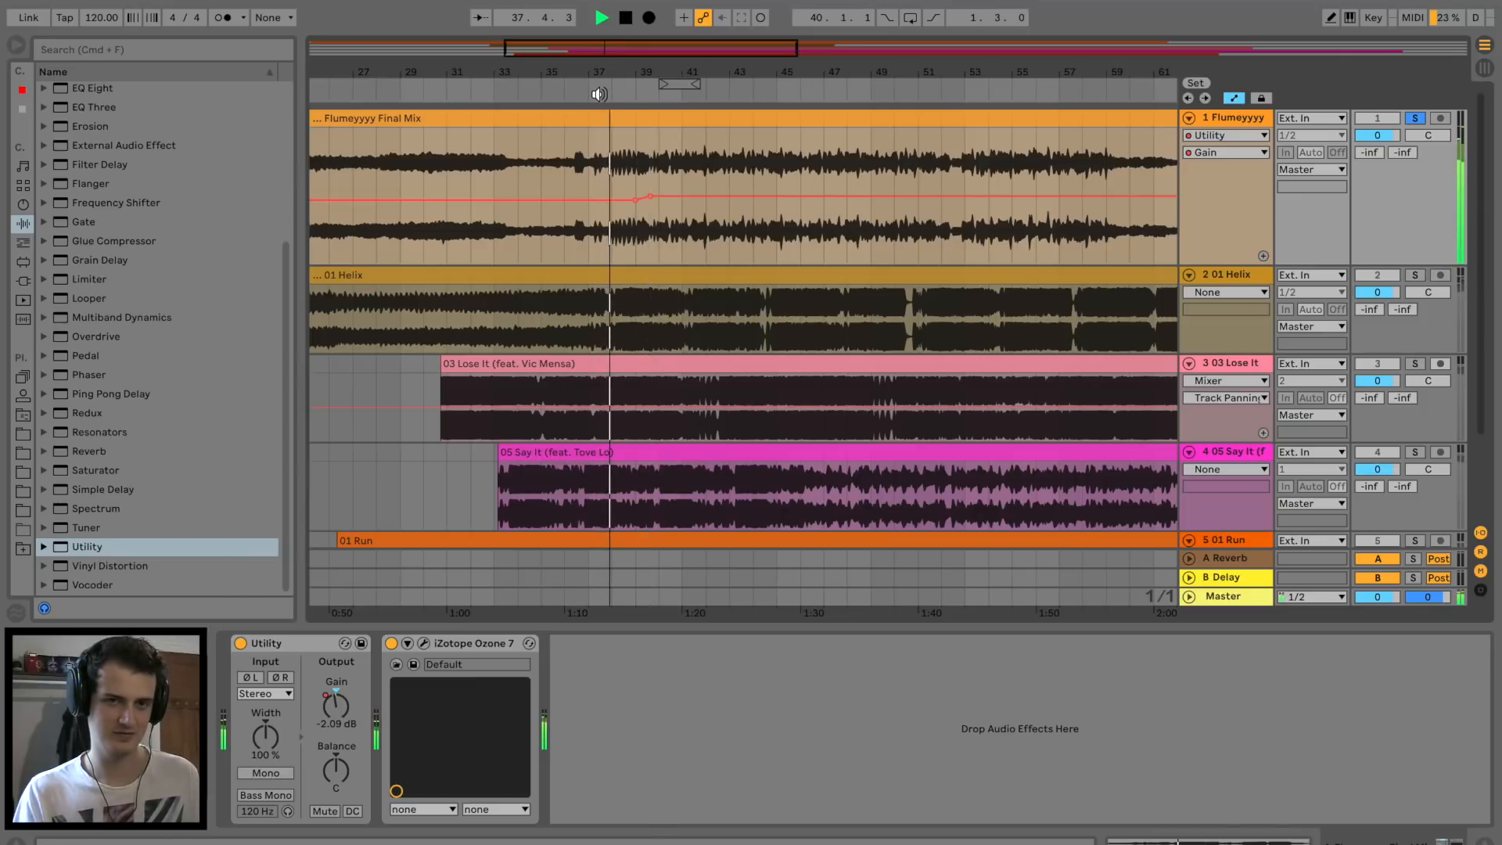
left_click(1484, 68)
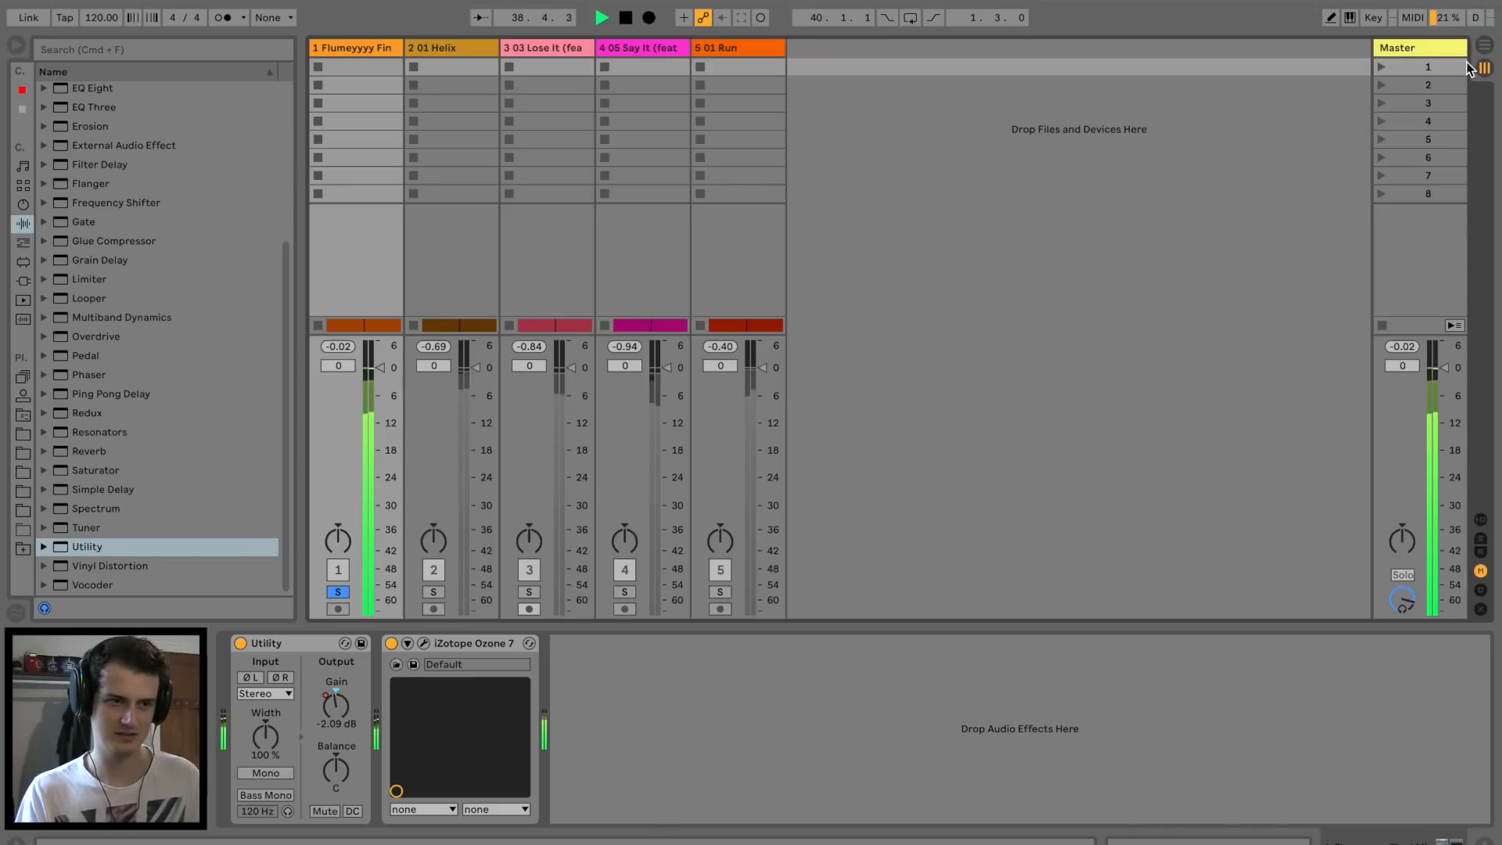
left_click(1485, 46)
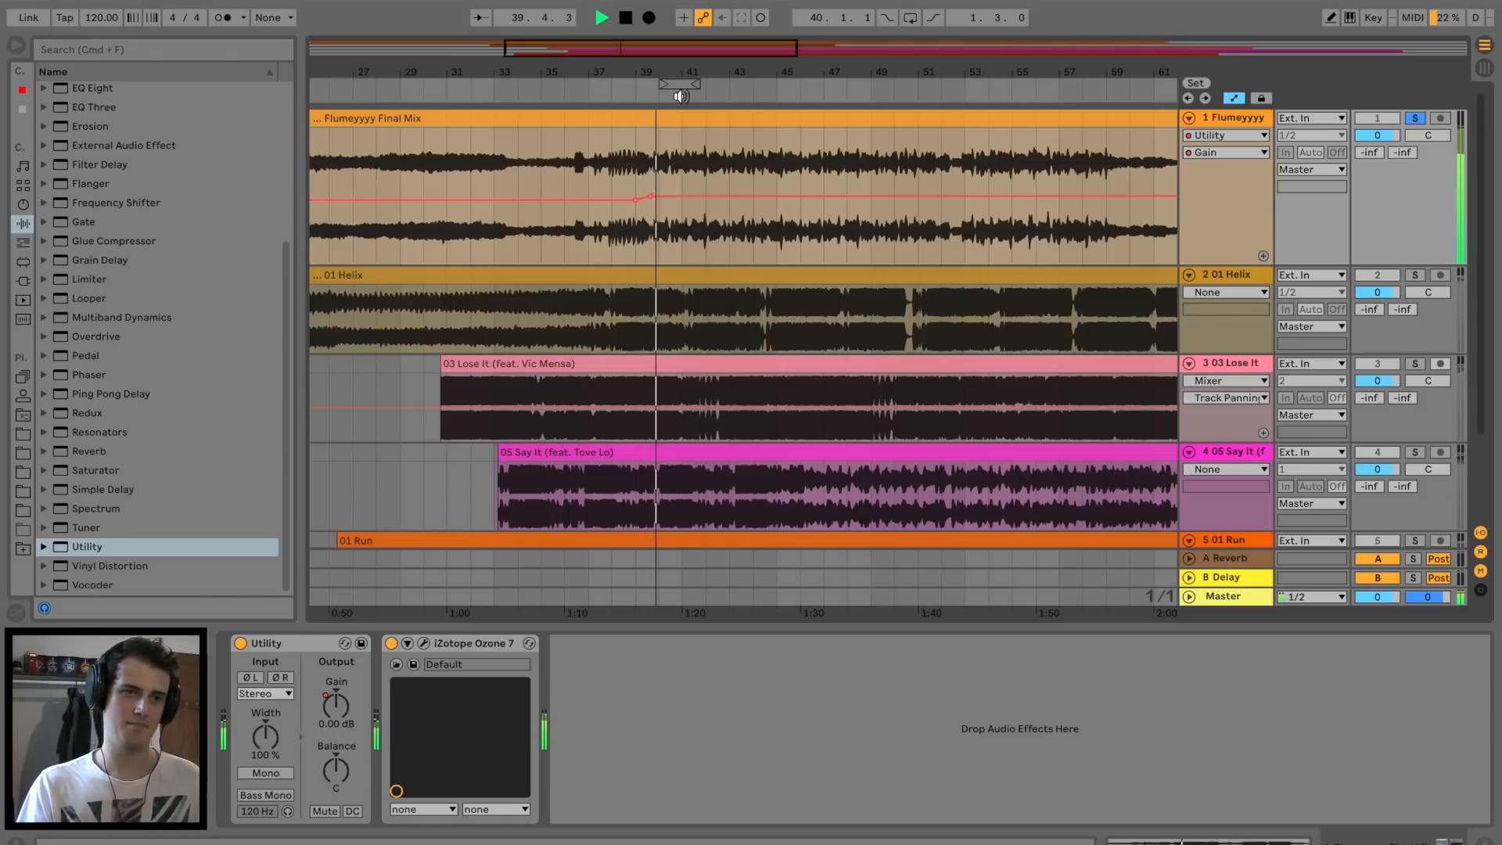
left_click_drag(665, 71, 663, 140)
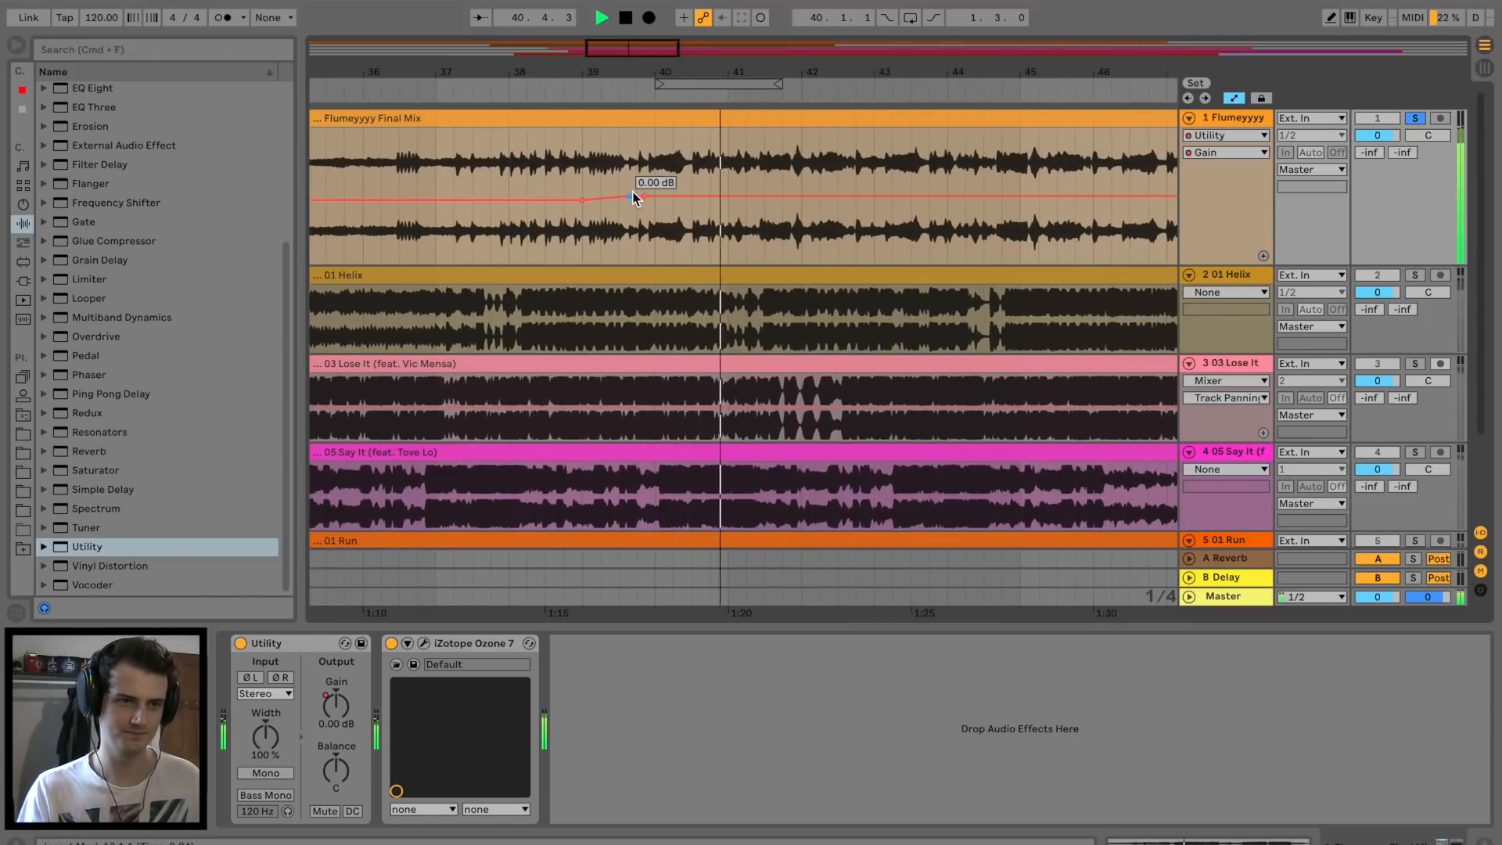
left_click_drag(650, 72, 532, 40)
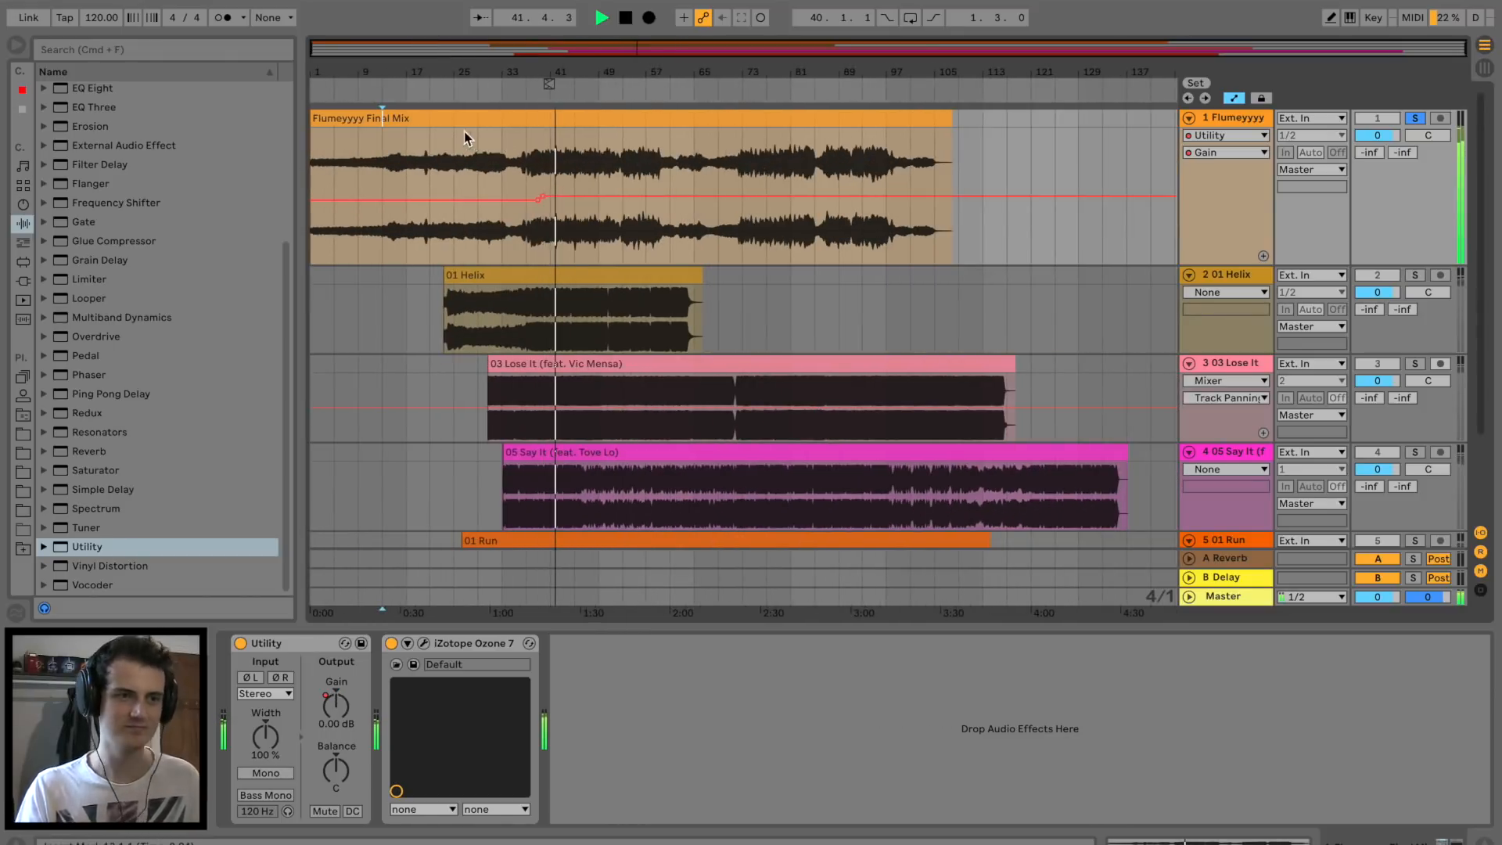
Stop playback, and play Flumeyyyy Final Mix from its beginning, following the intro waveform to about bar 22.
left_click(438, 119)
key("space")
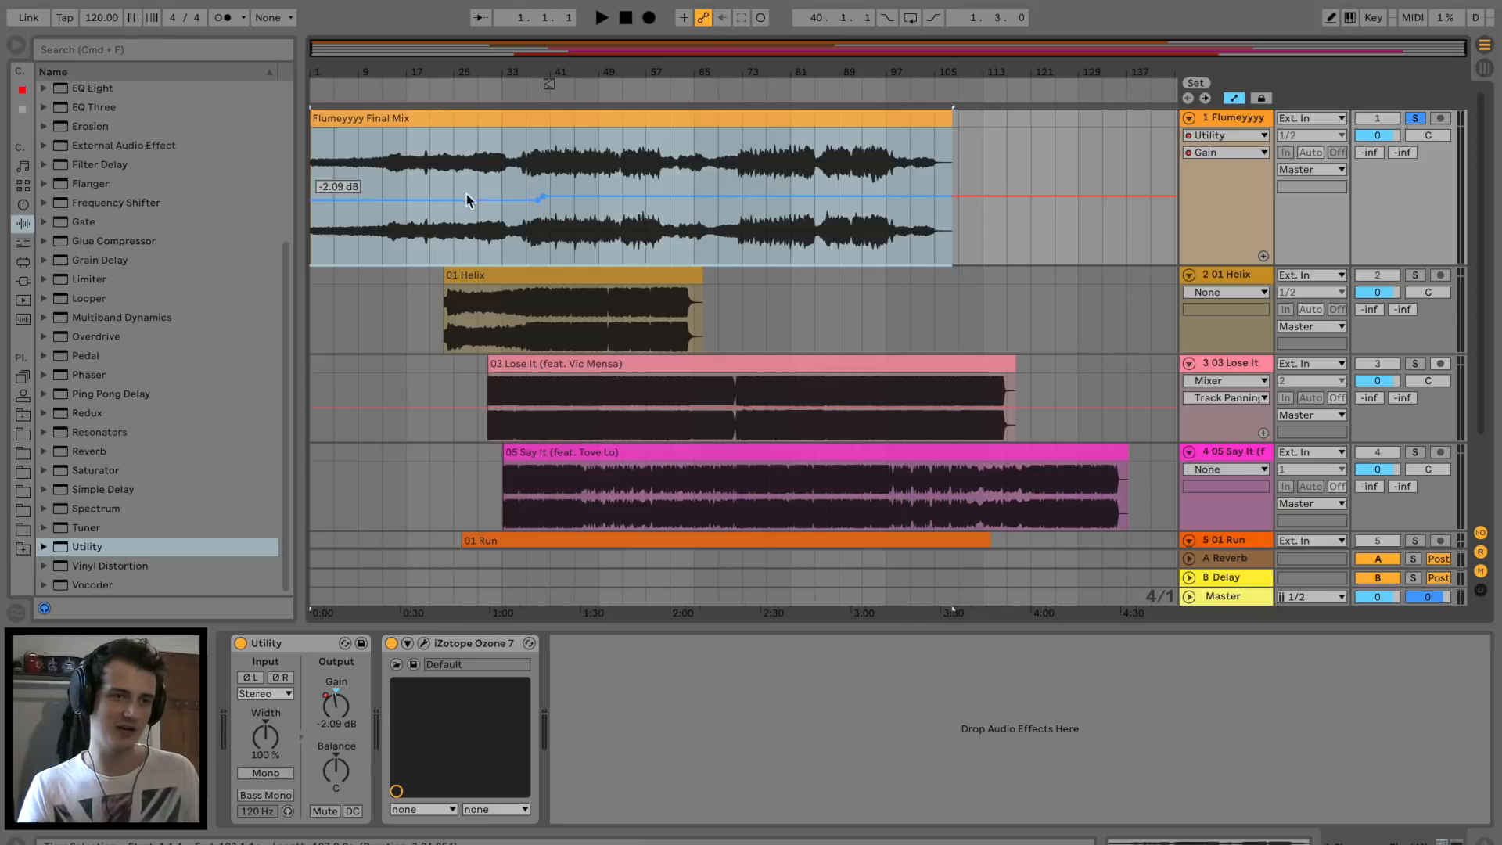
left_click(439, 179)
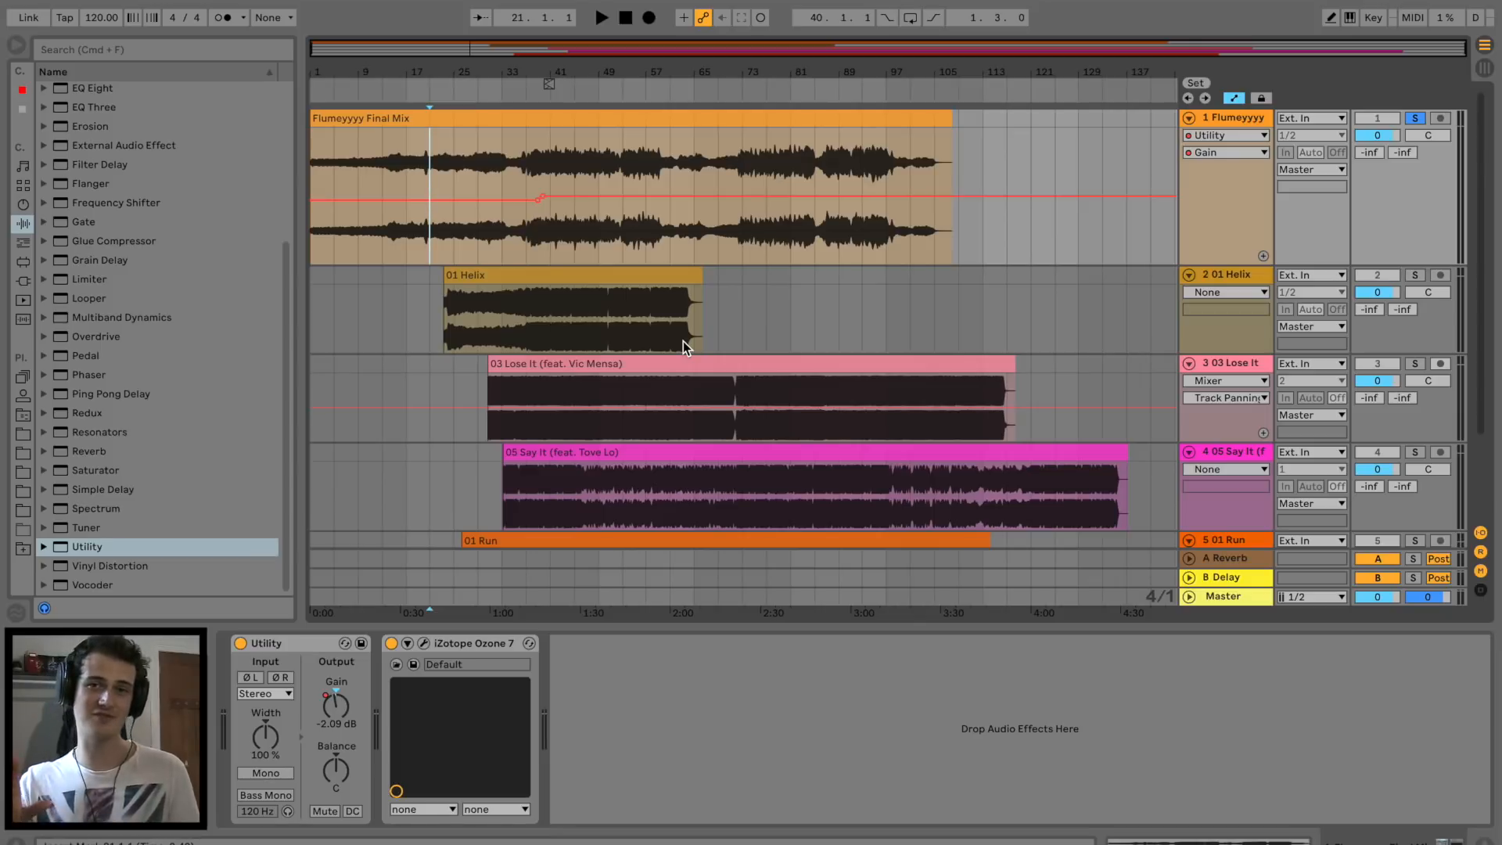
left_click_drag(474, 69, 474, 75)
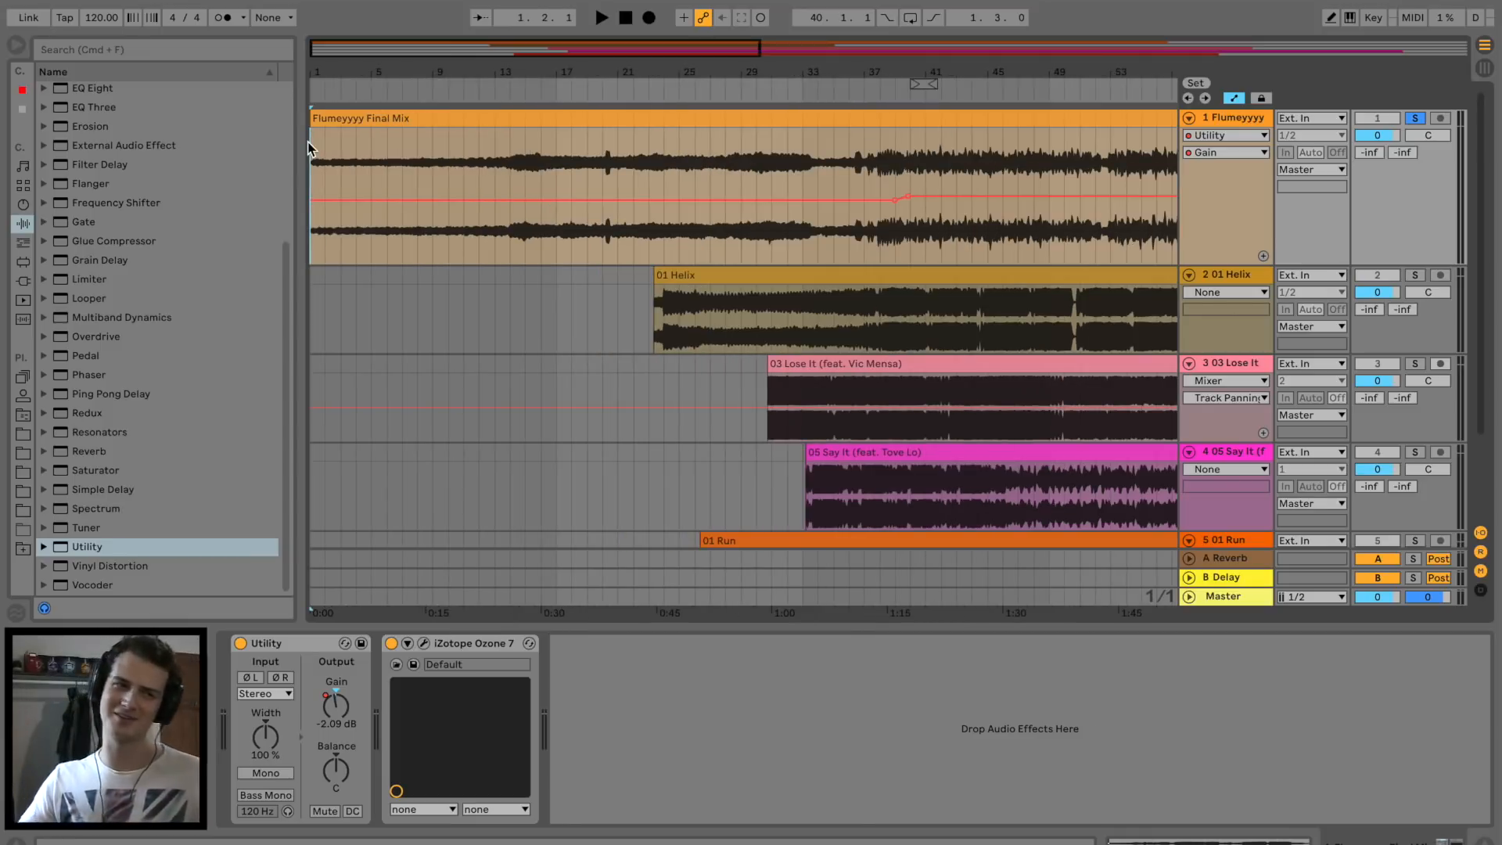
key("space")
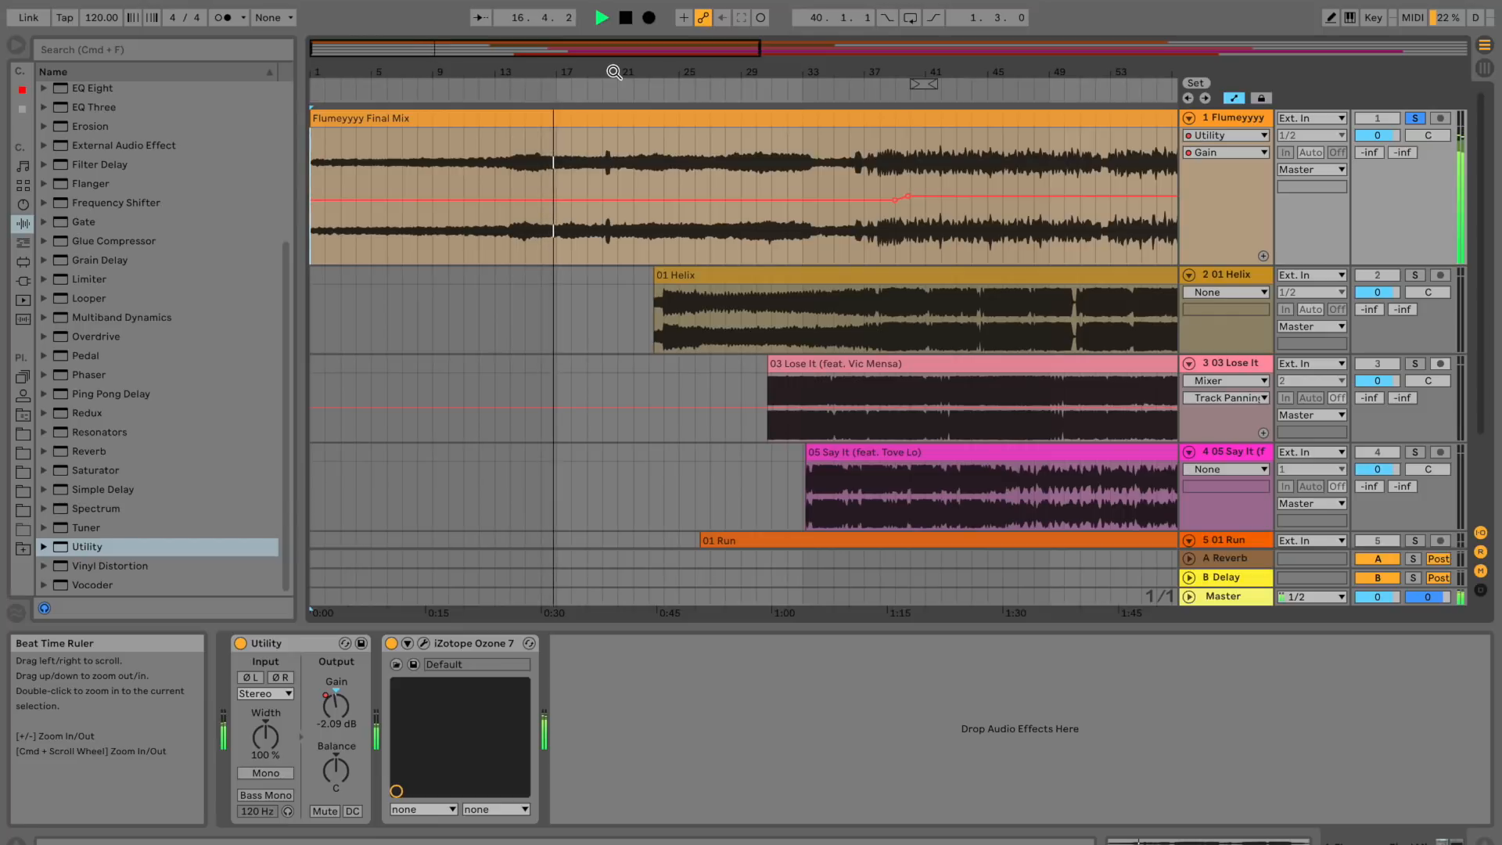
left_click_drag(435, 73, 438, 86)
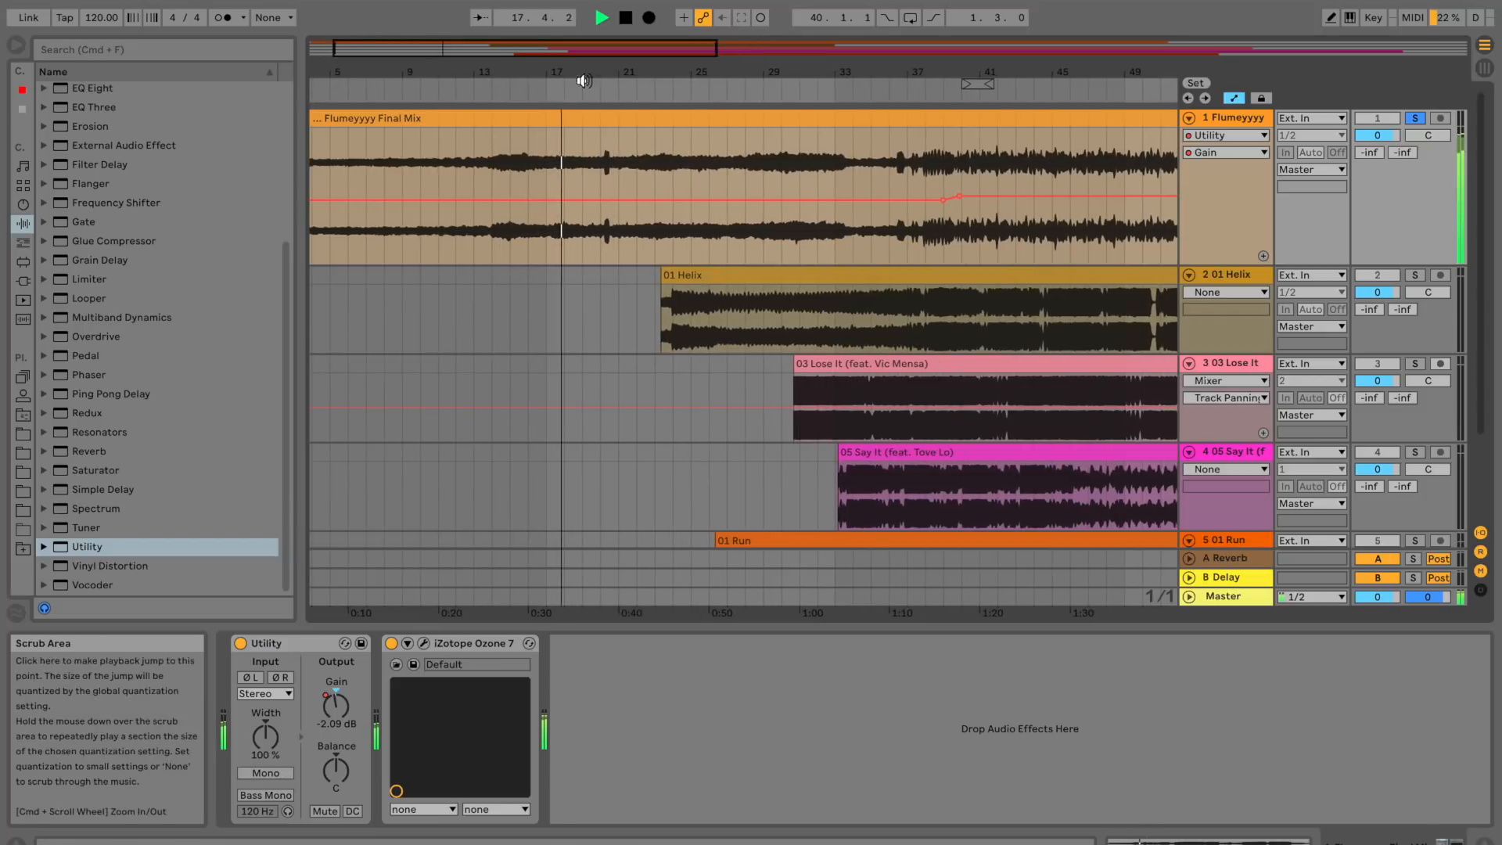
scroll(612, 219, "up", 5)
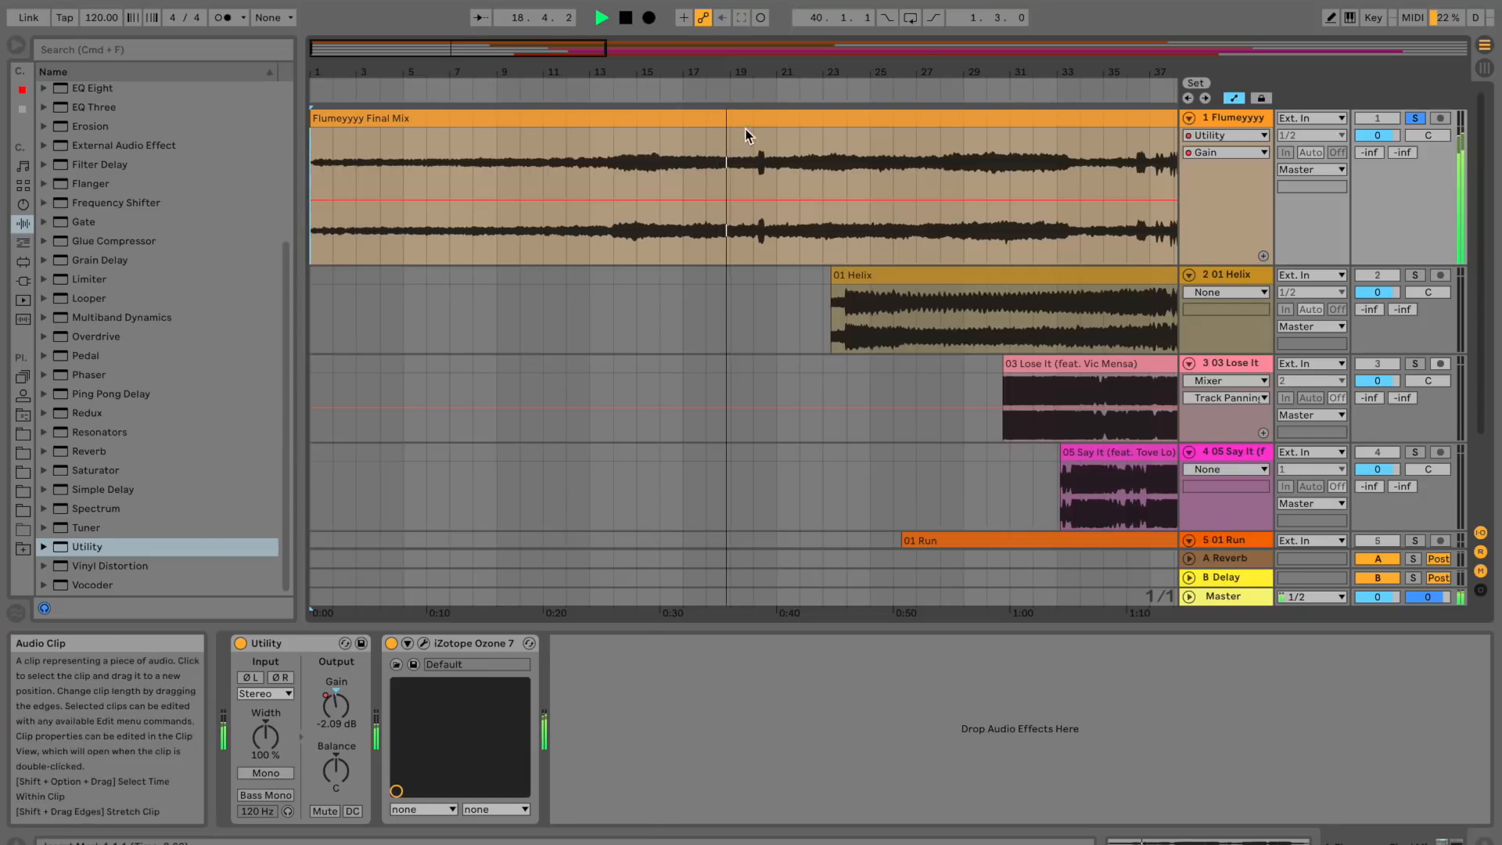
left_click_drag(744, 73, 891, 166)
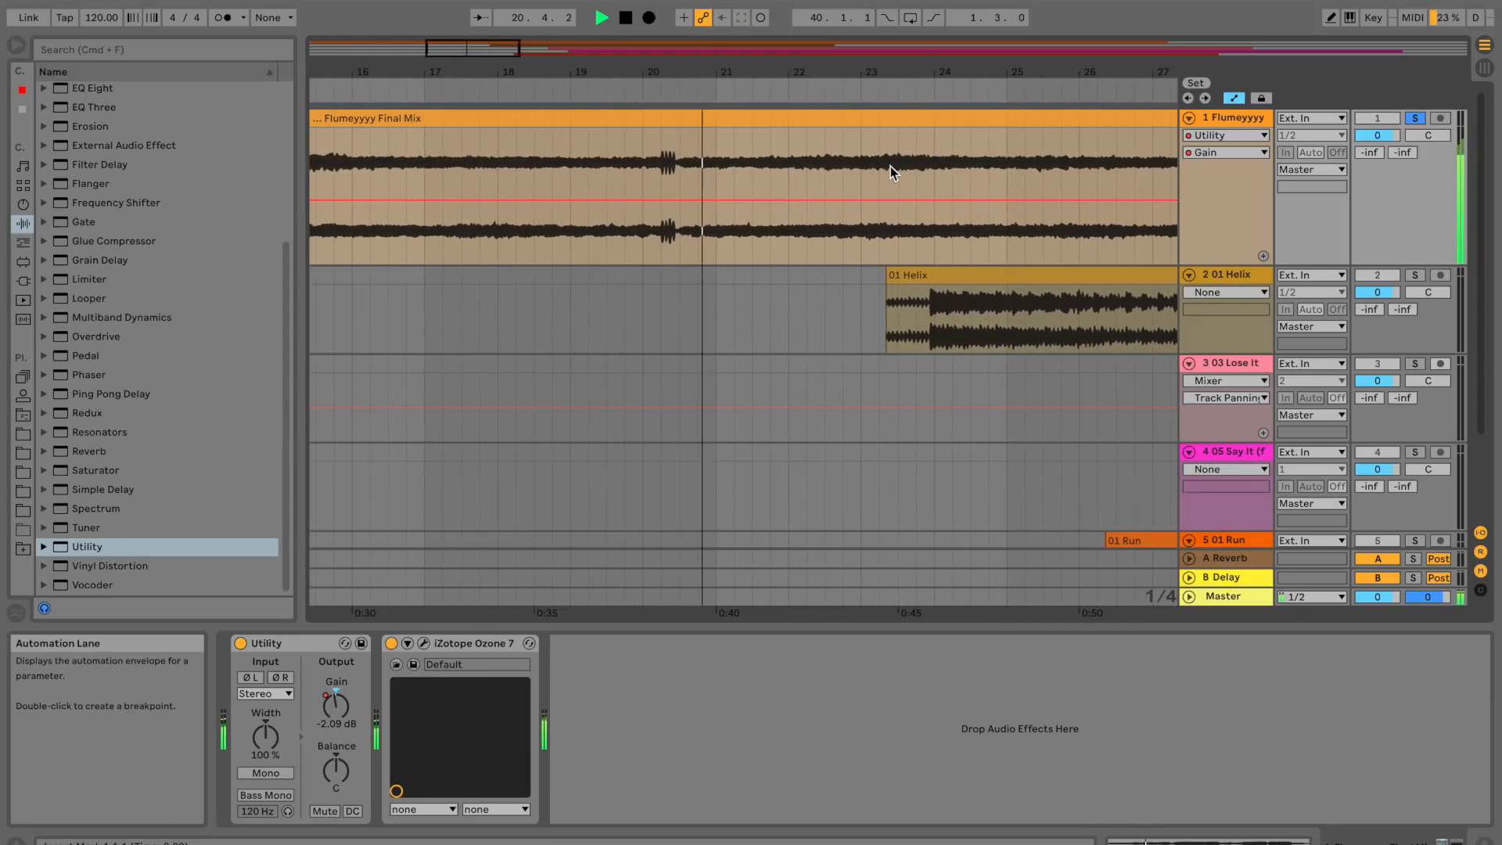
left_click_drag(754, 70, 782, 184)
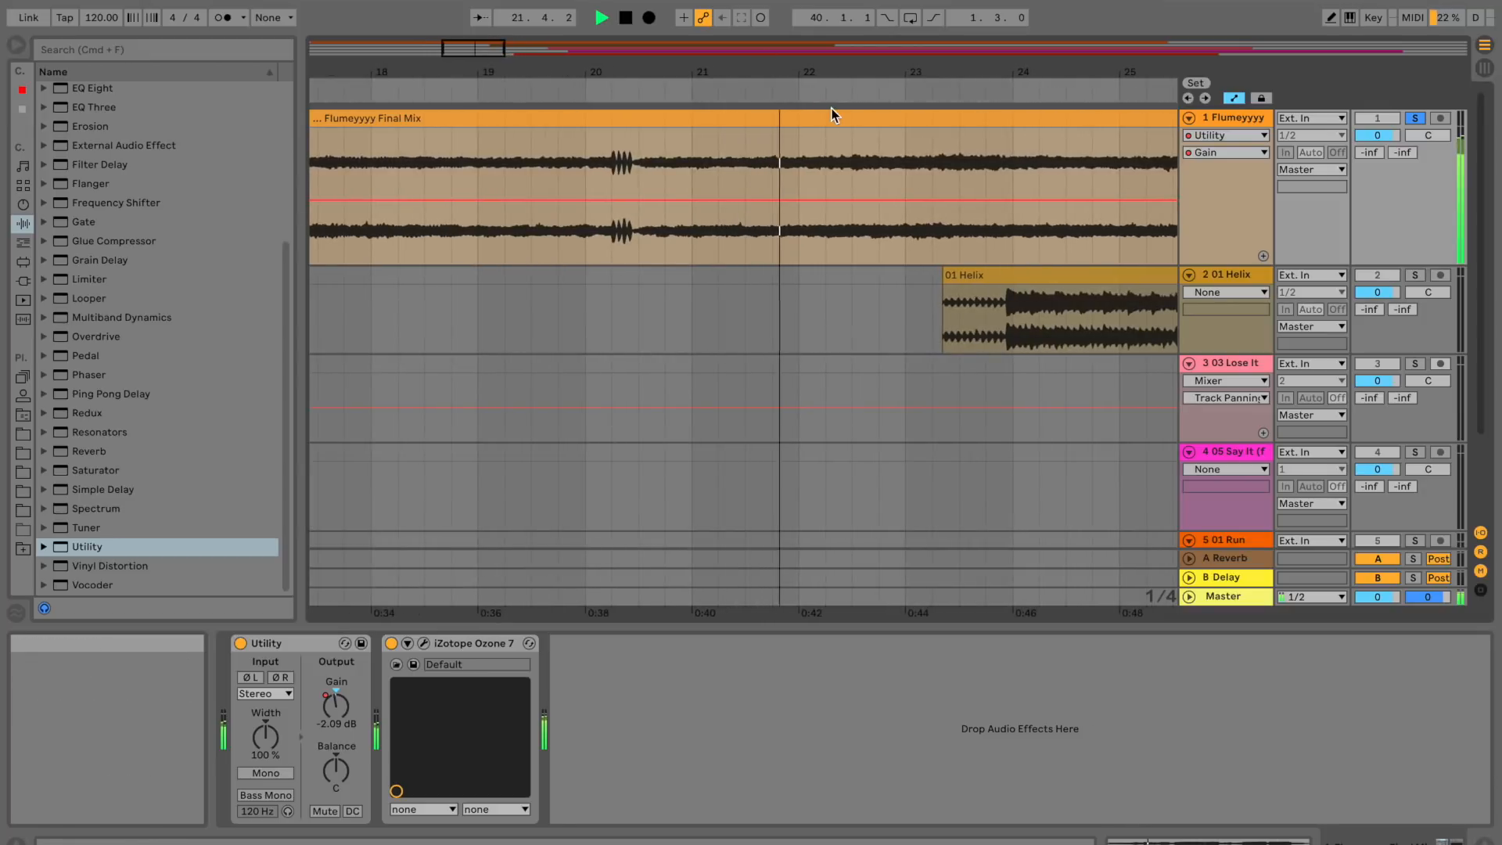
left_click_drag(856, 73, 856, 25)
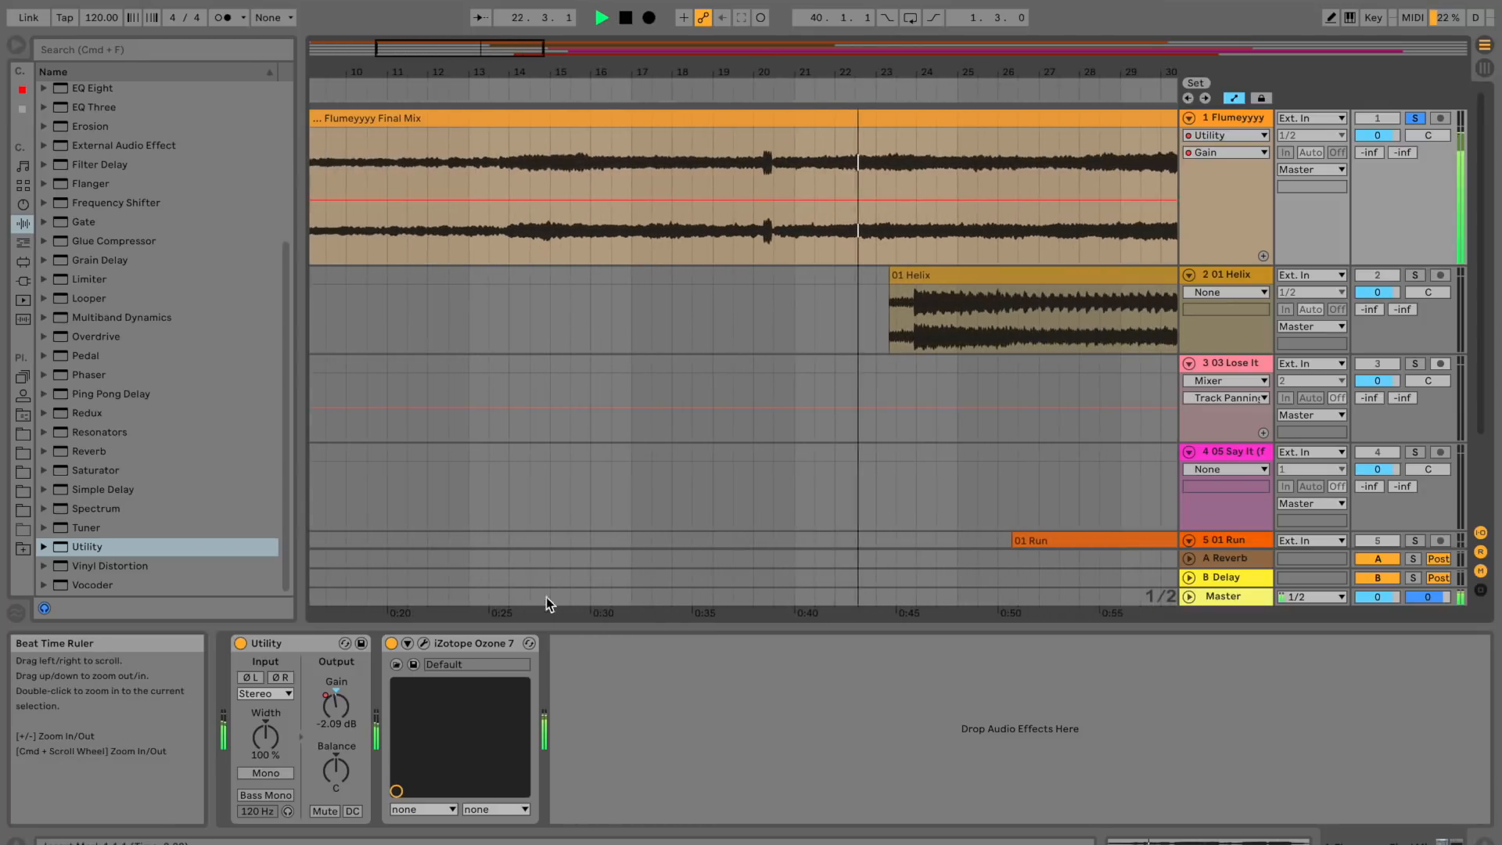
Open Flumeyyyy's Ozone 7 window during playback and examine Dynamics bands 3, 4 and 1, keeping the track waveform in view.
left_click(424, 645)
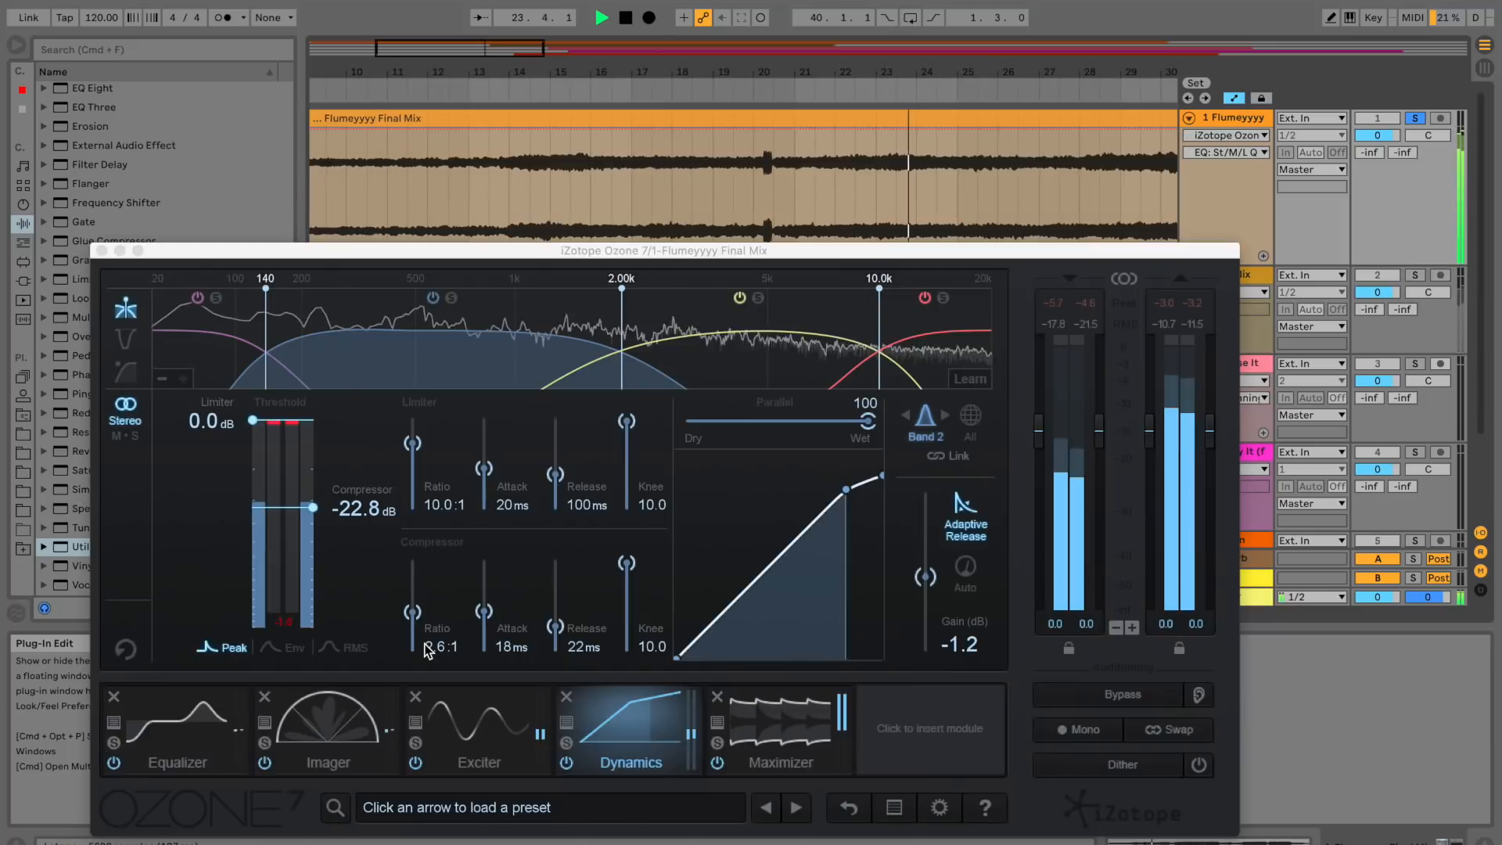
left_click_drag(576, 240, 776, 123)
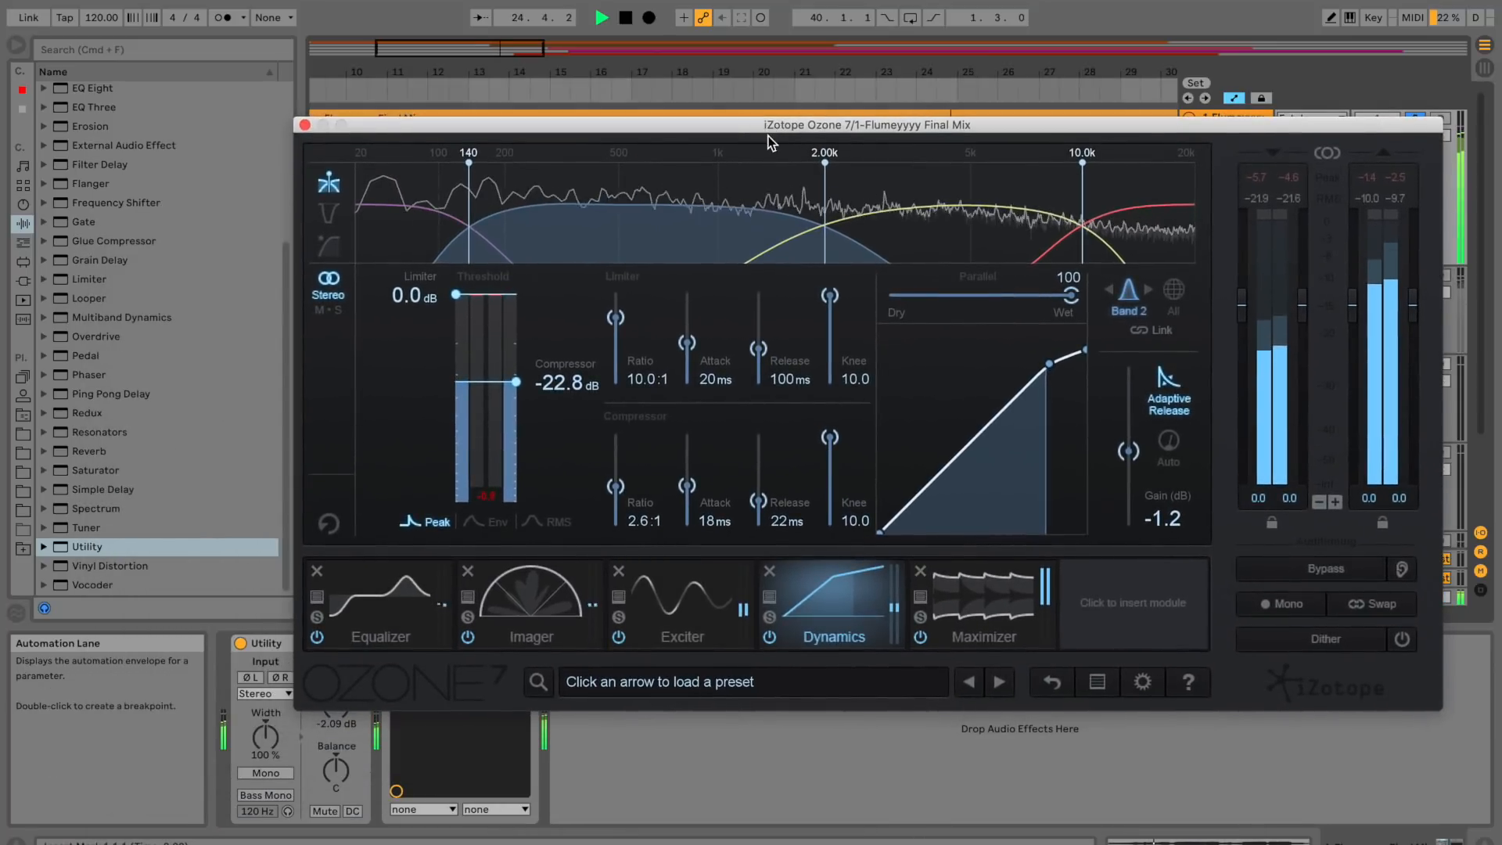
left_click(953, 216)
left_click(1109, 227)
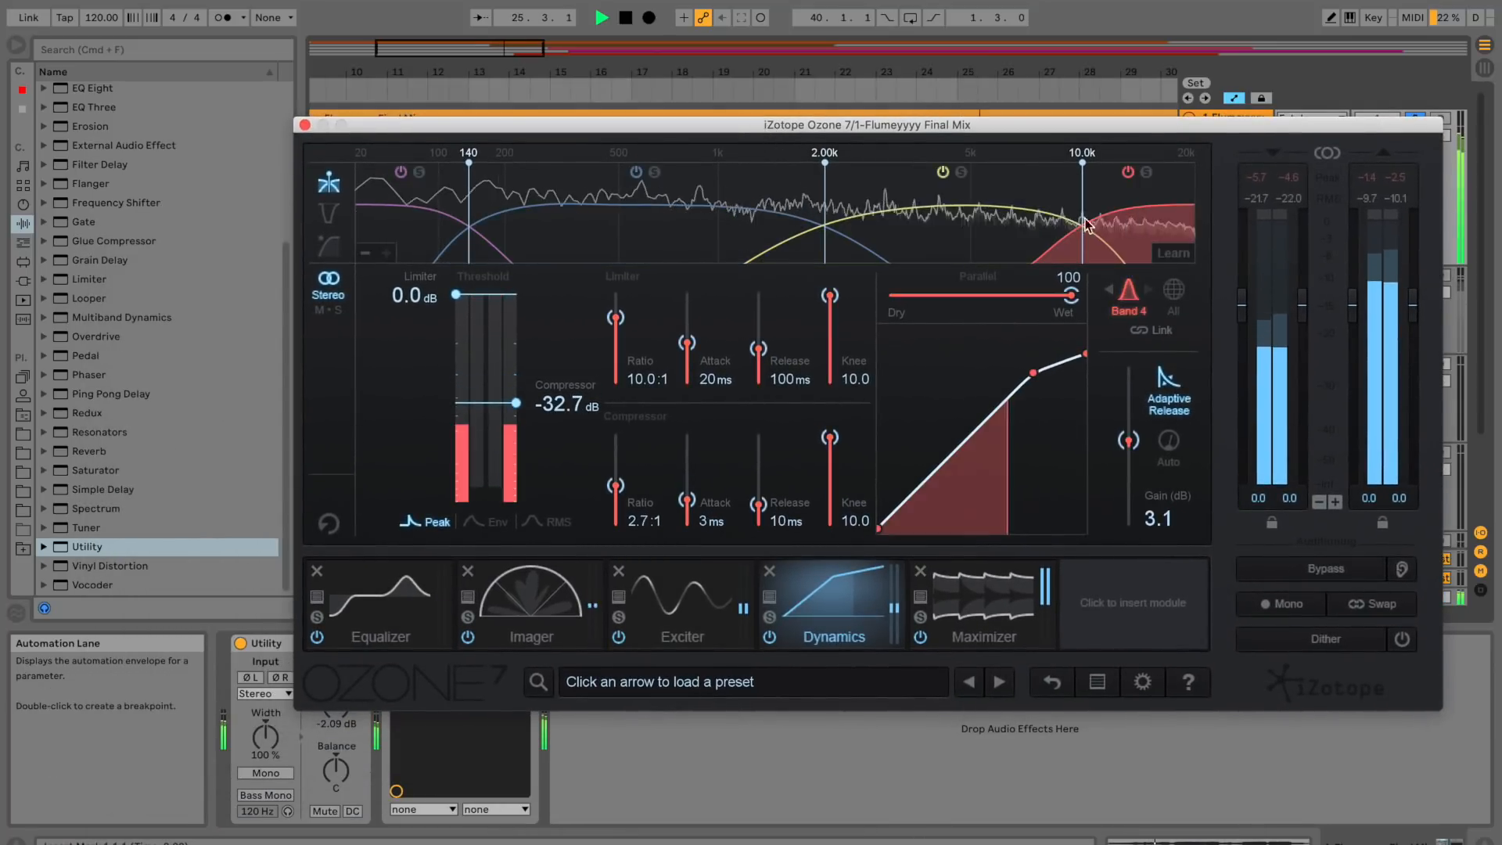
left_click(436, 240)
left_click_drag(609, 129, 633, 241)
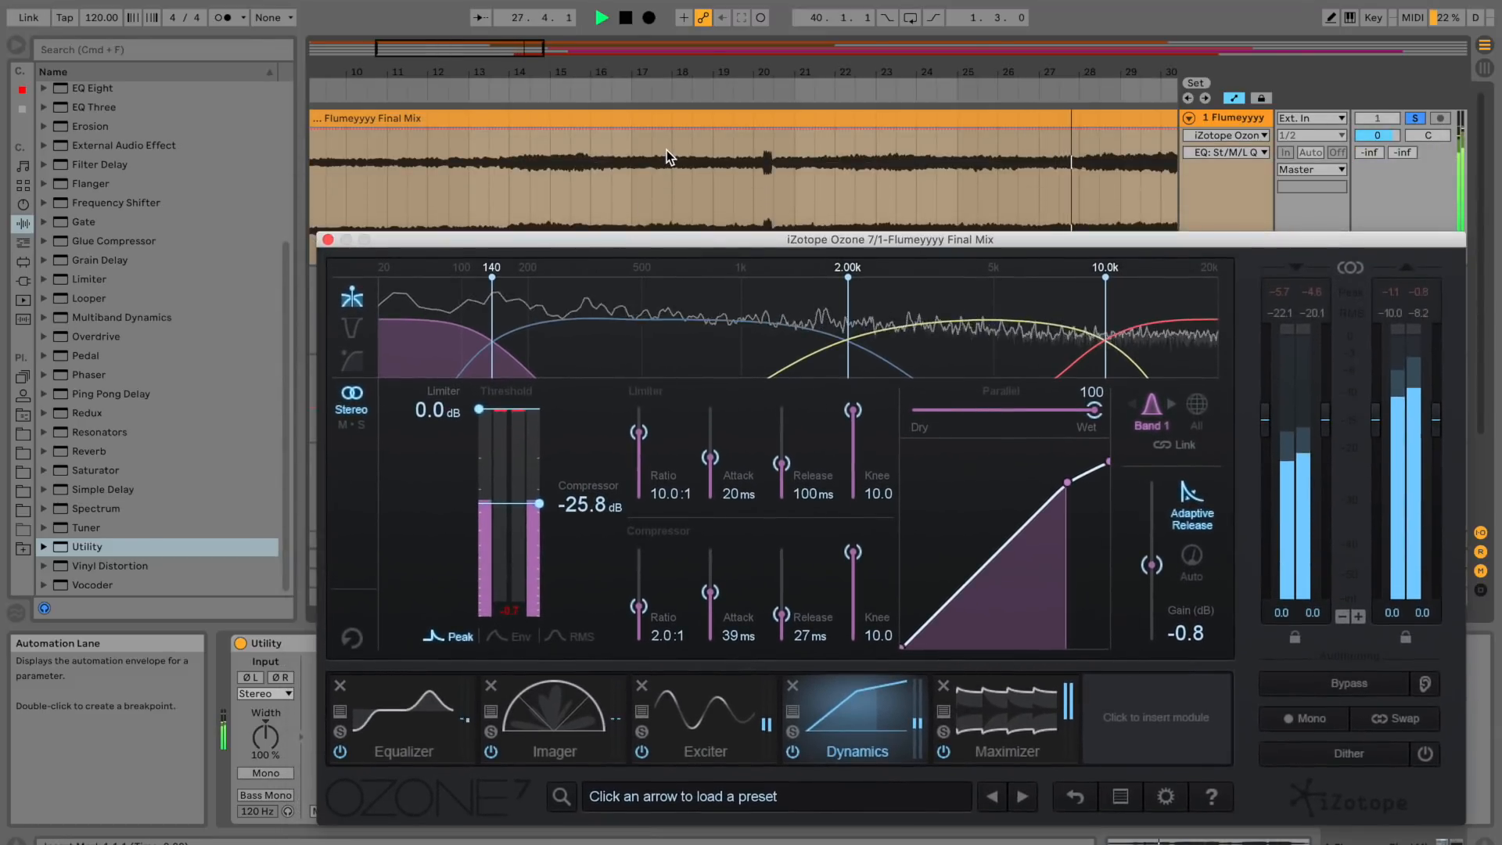
Follow the playback through the build-up and first drop, and examine the compression on Dynamics bands 2, 3 and 4.
left_click_drag(706, 73, 704, 22)
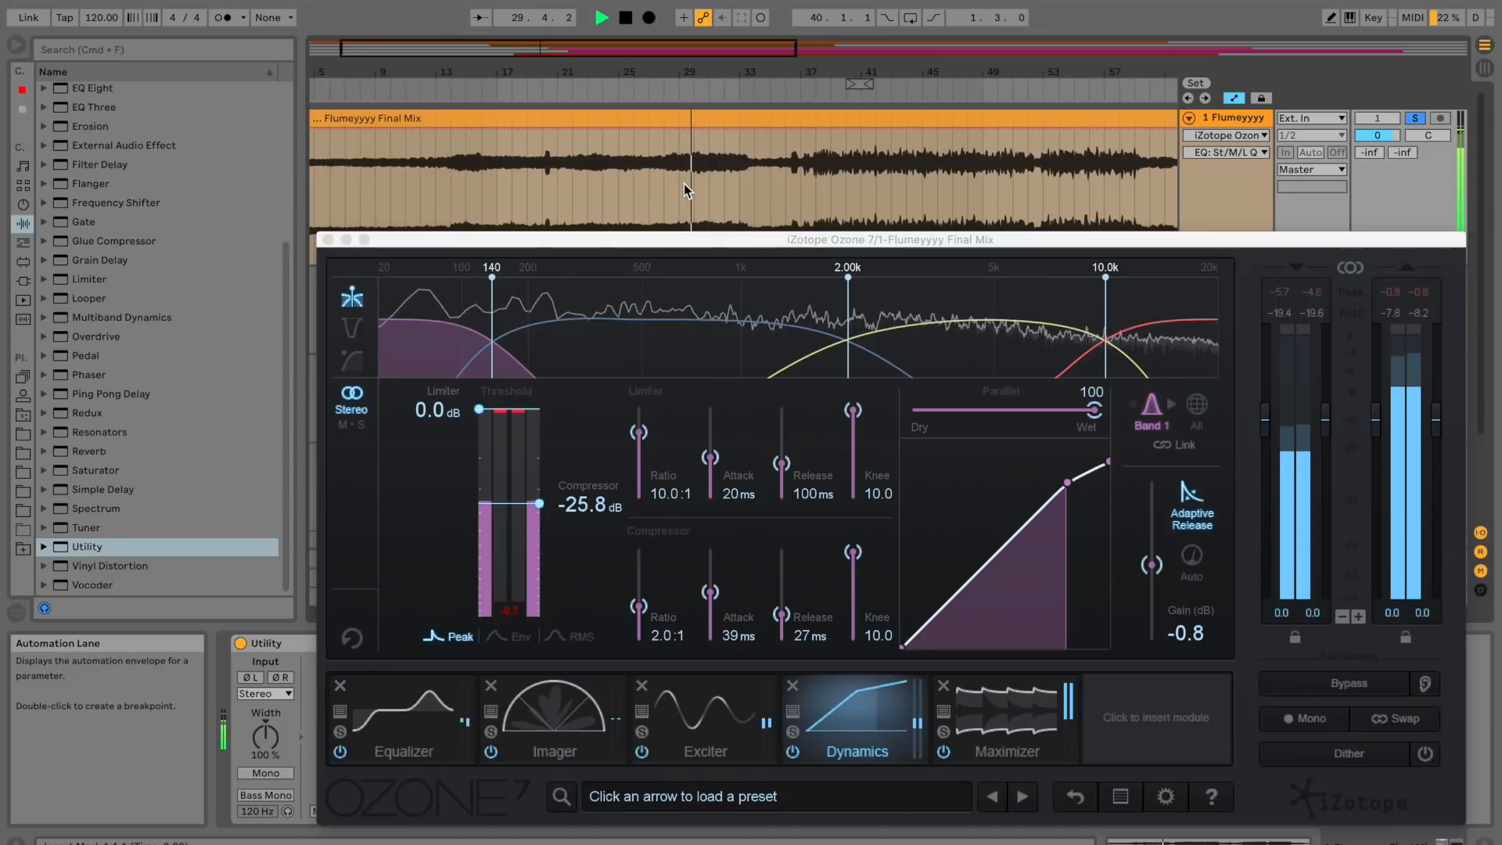
left_click_drag(666, 239, 664, 227)
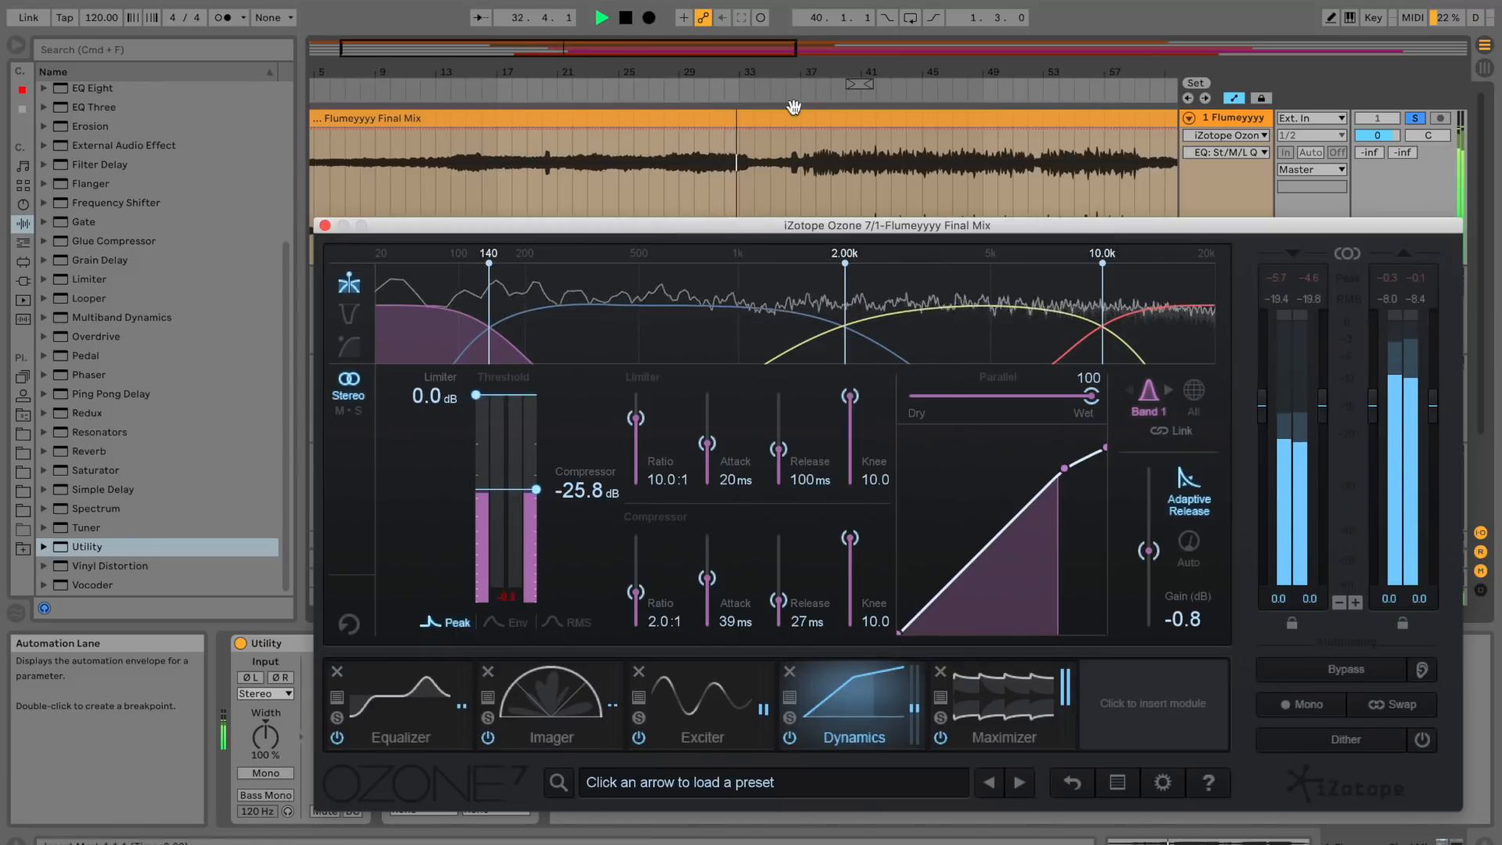
left_click_drag(795, 72, 795, 144)
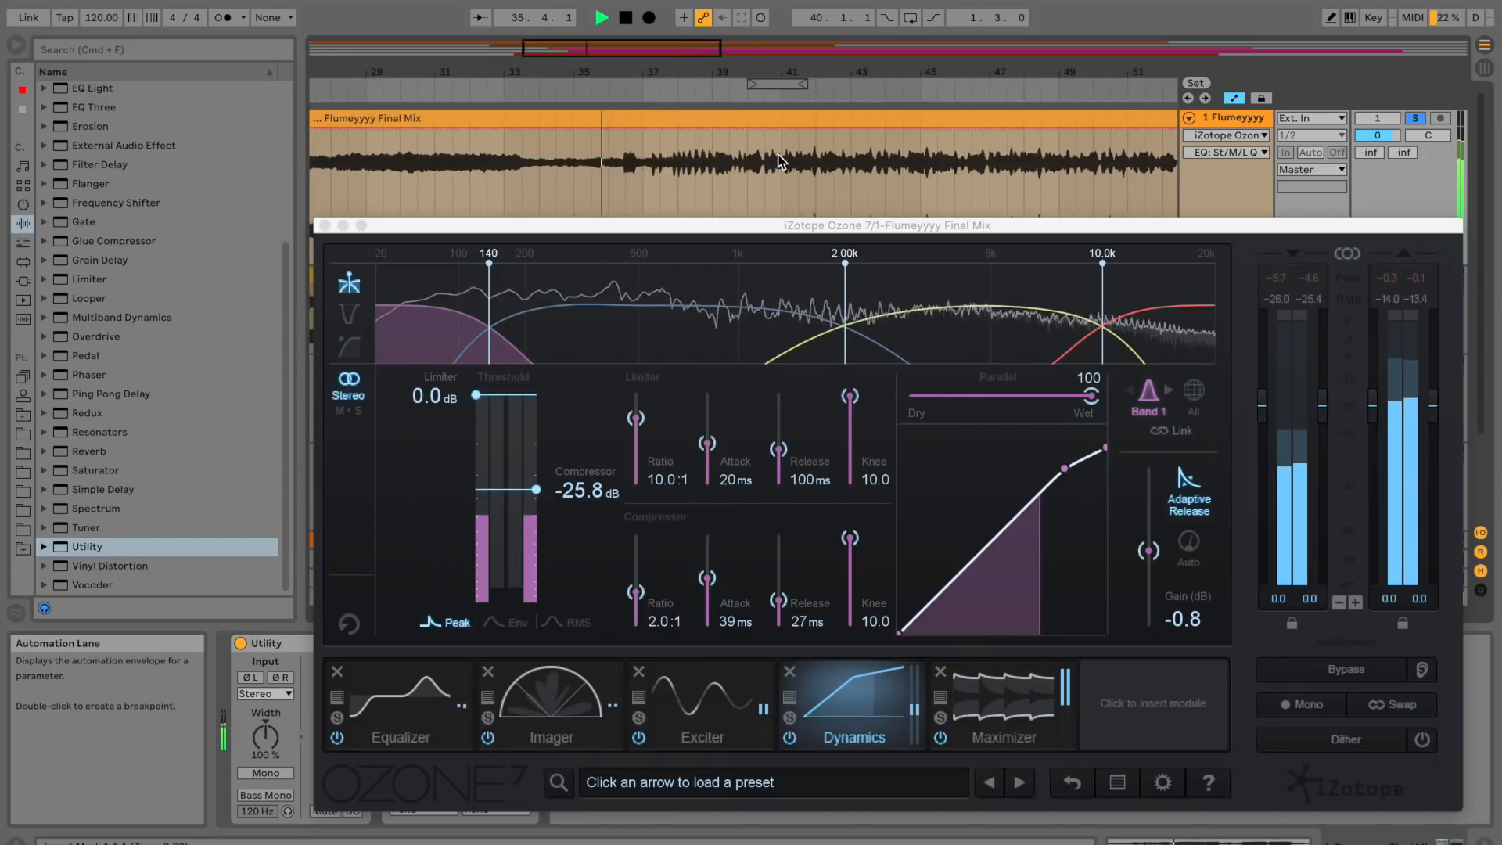
left_click_drag(659, 84, 660, 119)
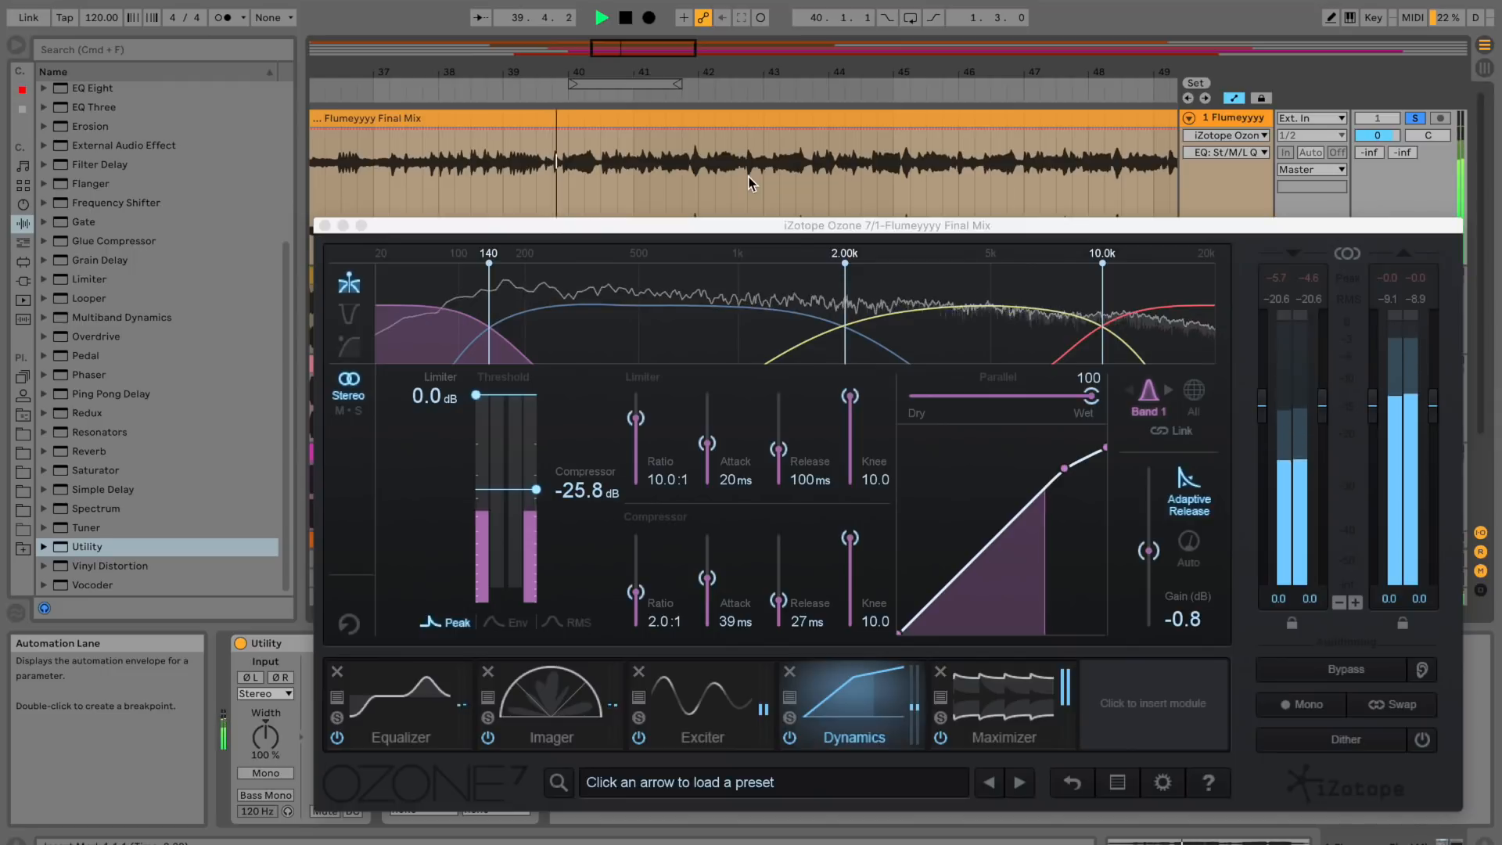
left_click_drag(594, 71, 595, 76)
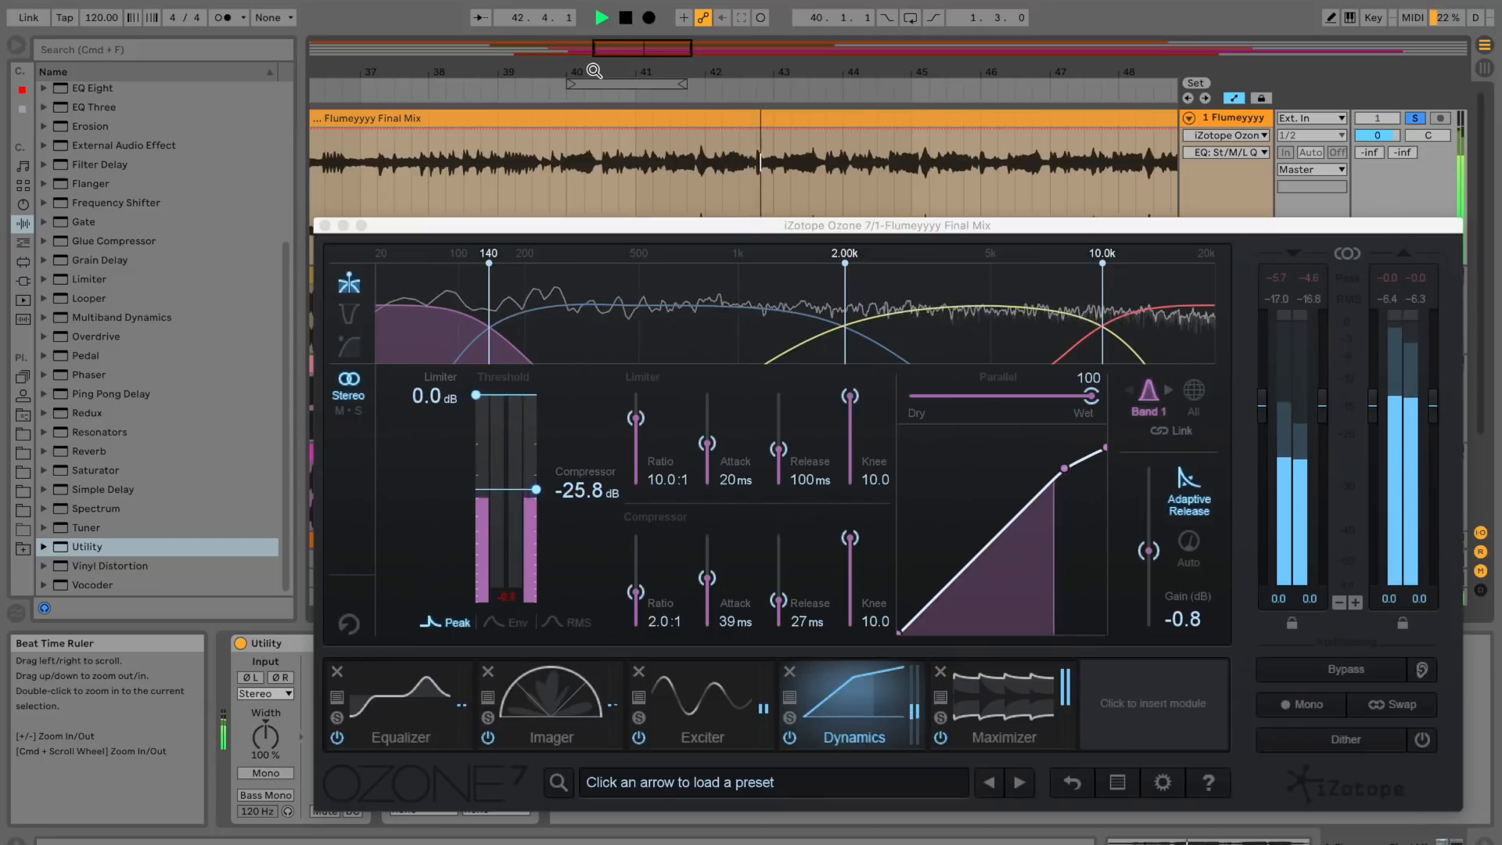
scroll(649, 112, "right", 3)
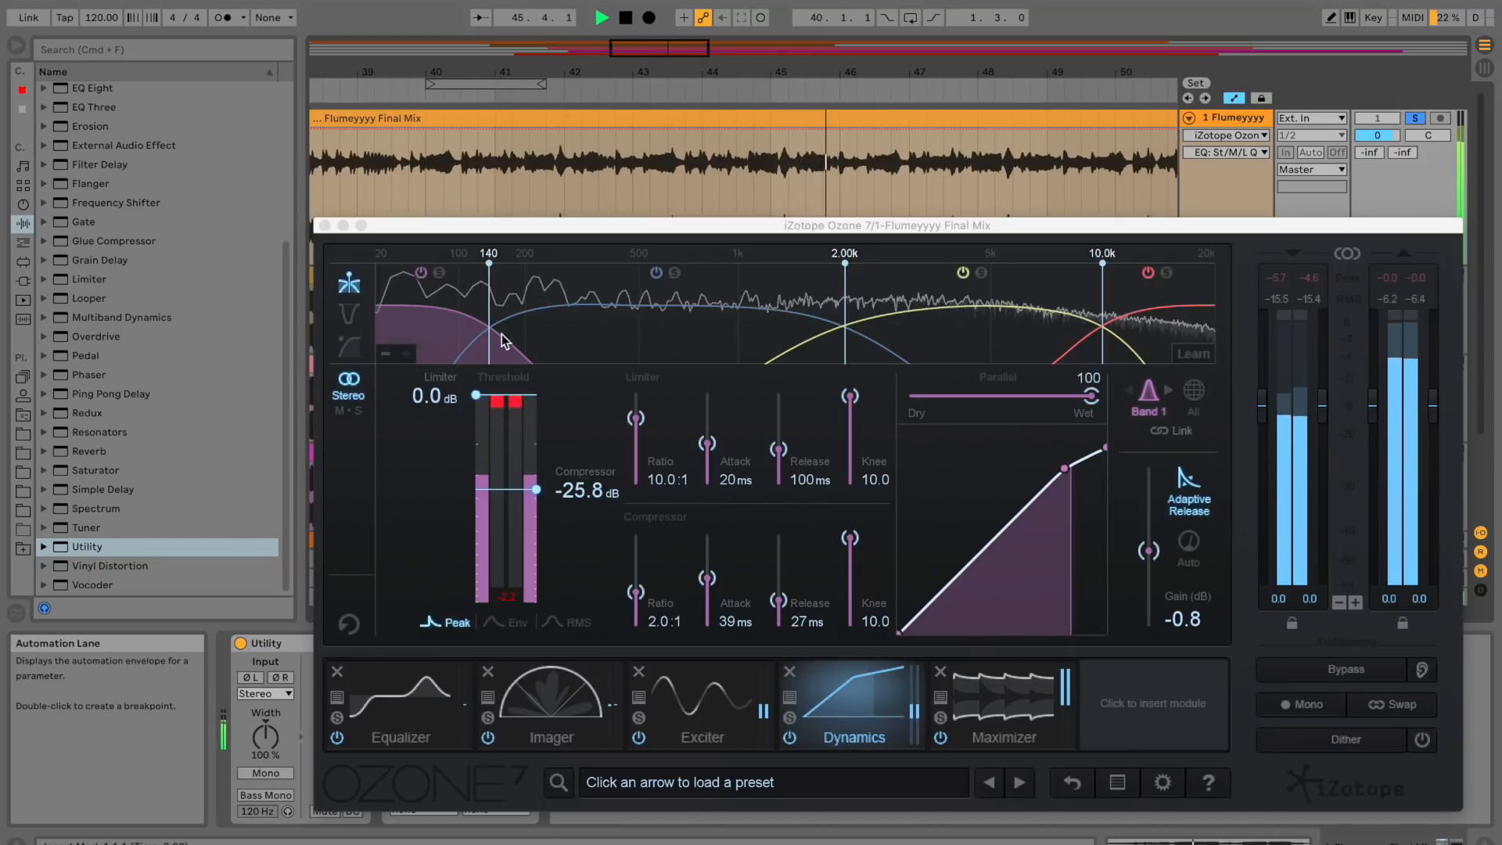
left_click(643, 314)
left_click(900, 323)
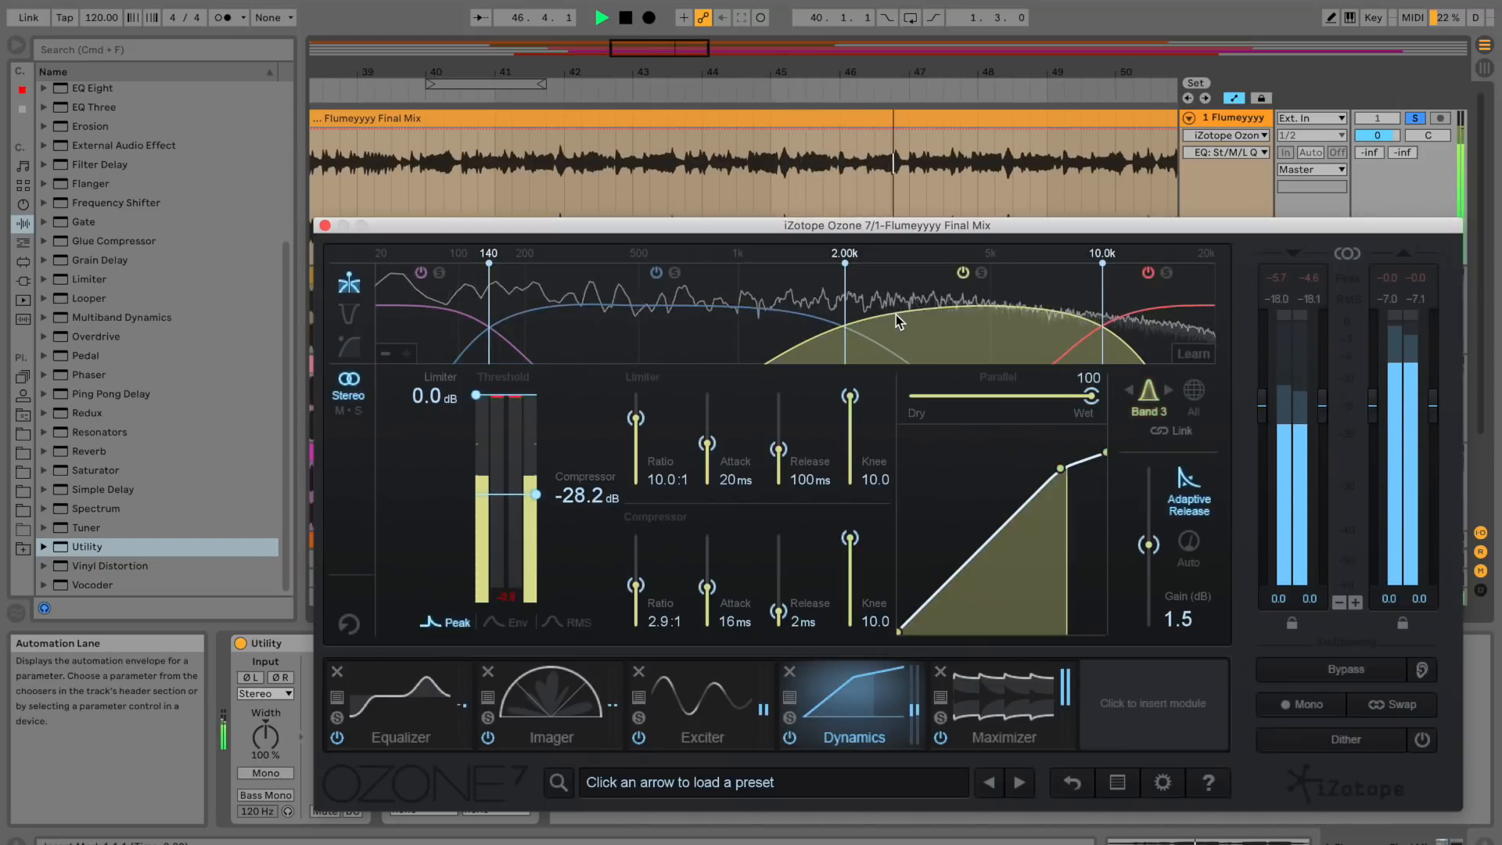
left_click(1125, 327)
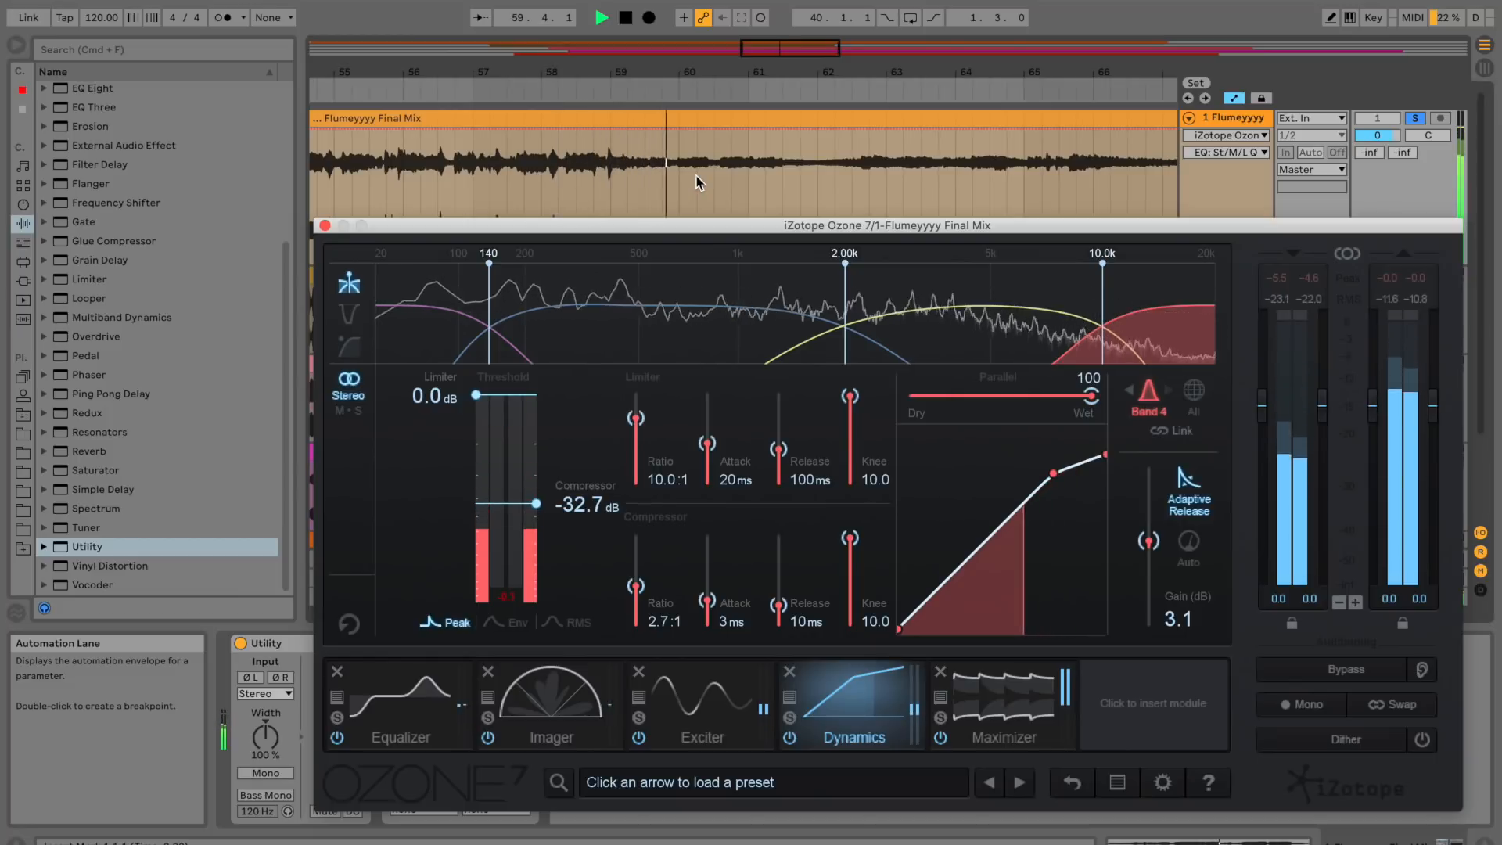
Review the Equalizer, Imager, Exciter, Dynamics and Maximizer modules during the breakdown, and return to band 3 in Dynamics.
left_click_drag(705, 74, 697, 45)
scroll(656, 190, "right", 3)
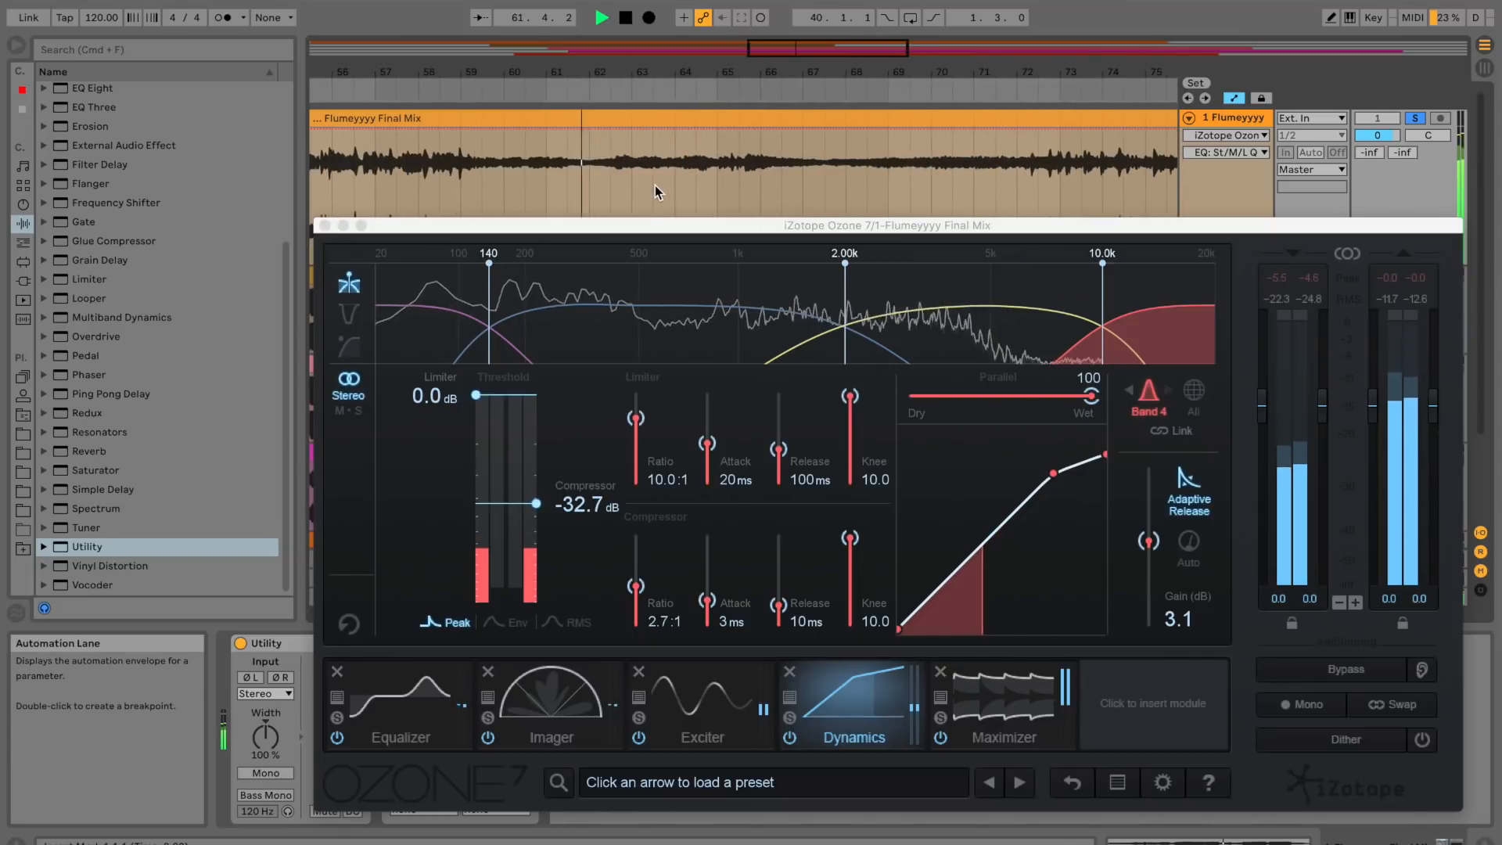
left_click(415, 689)
left_click(551, 697)
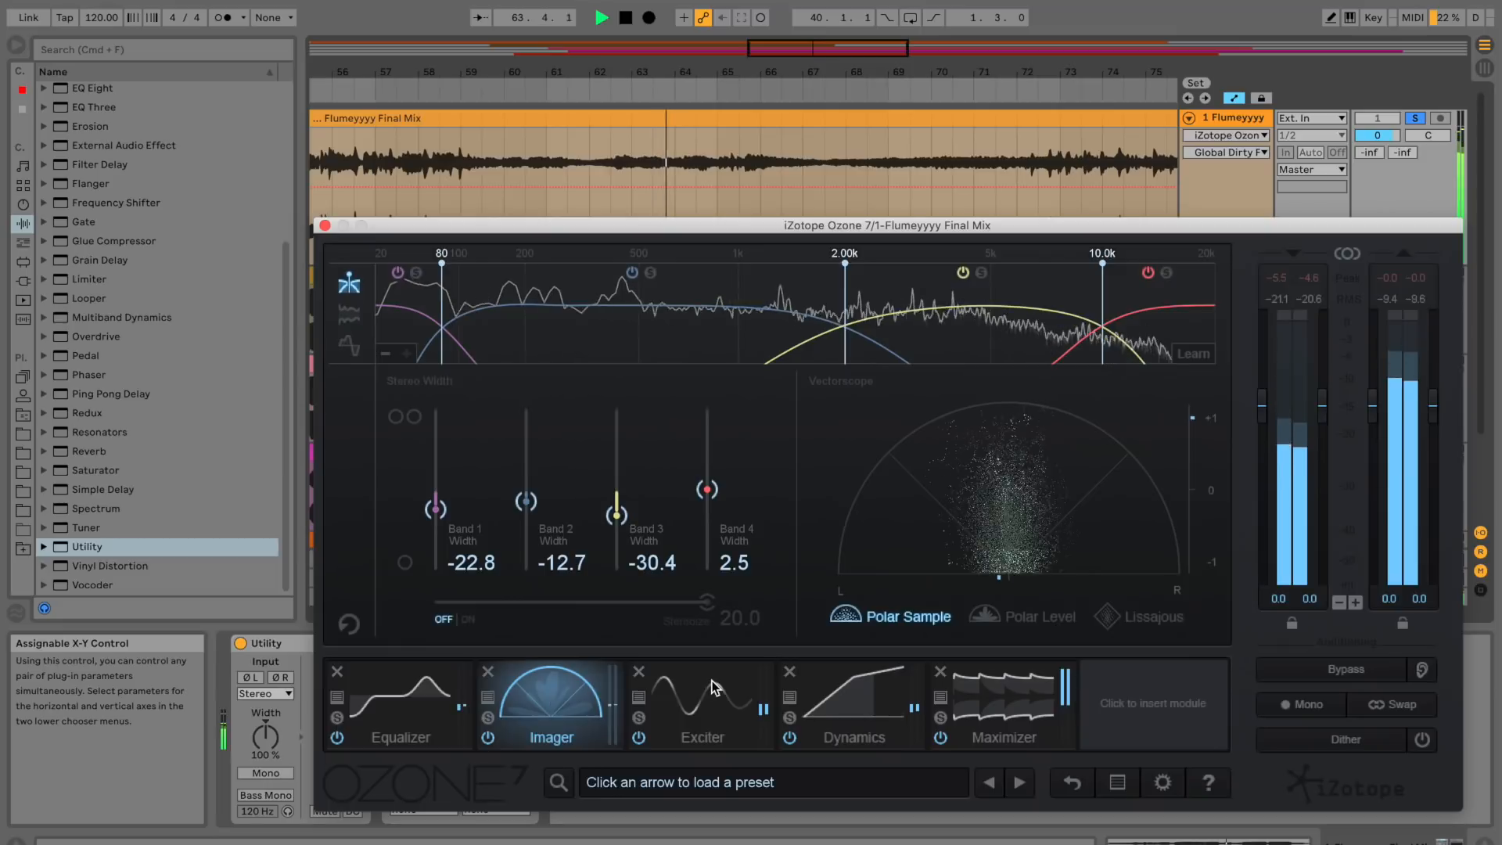
left_click(712, 690)
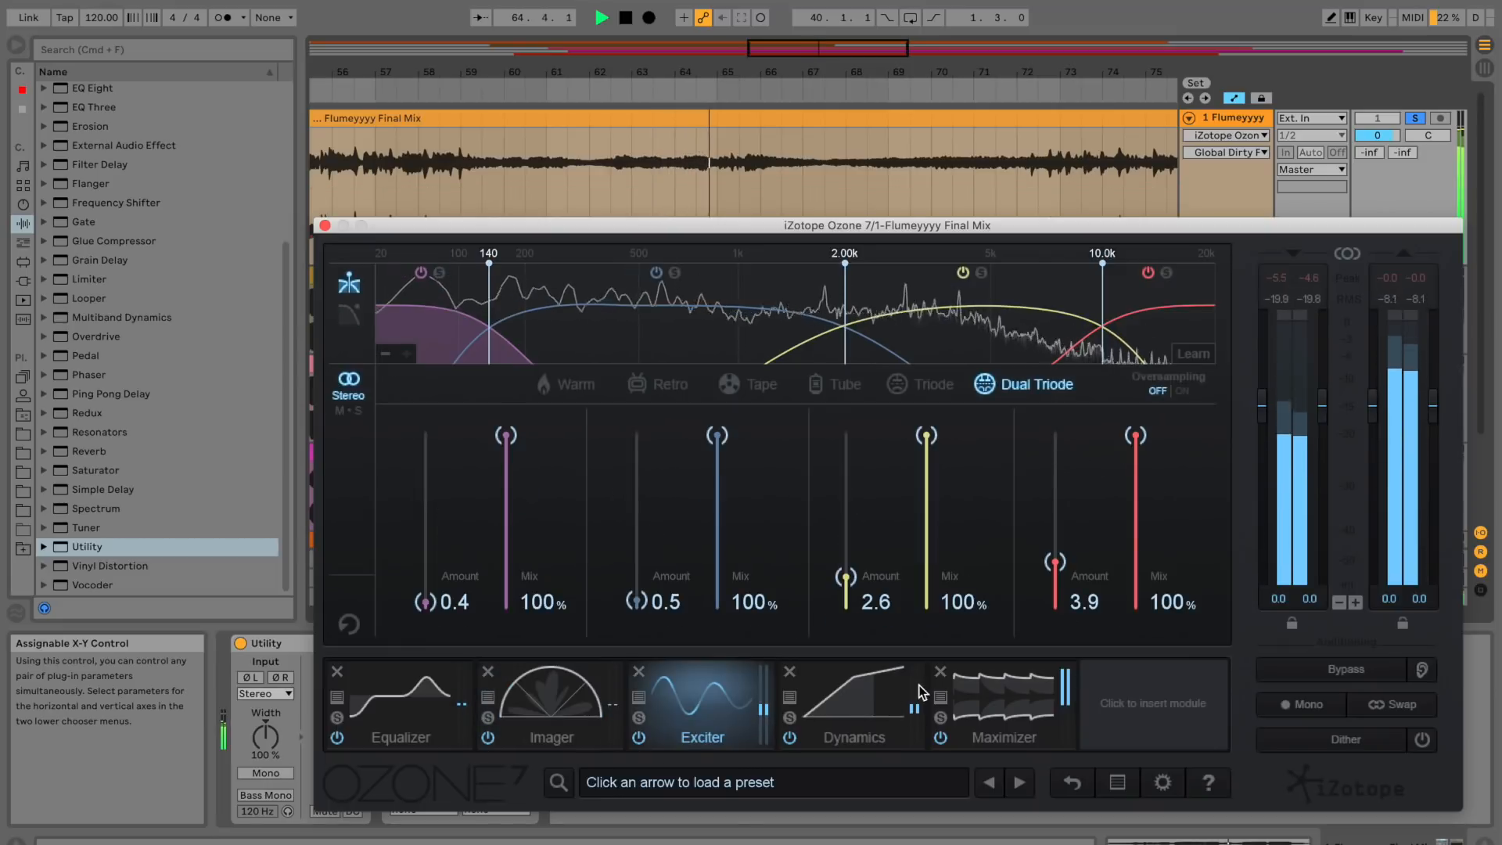
left_click(870, 691)
left_click(970, 694)
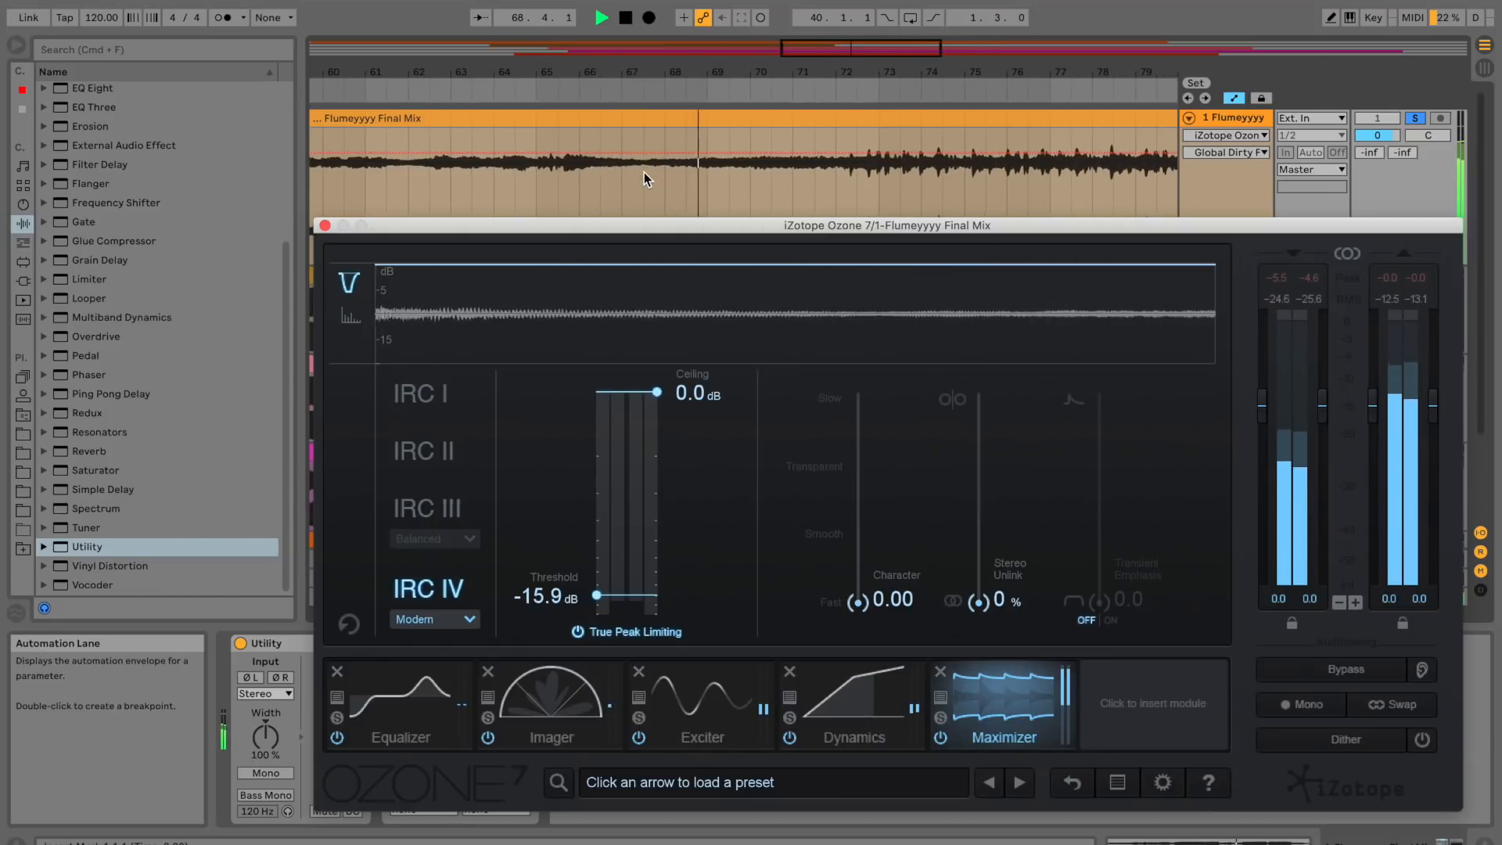
left_click(835, 725)
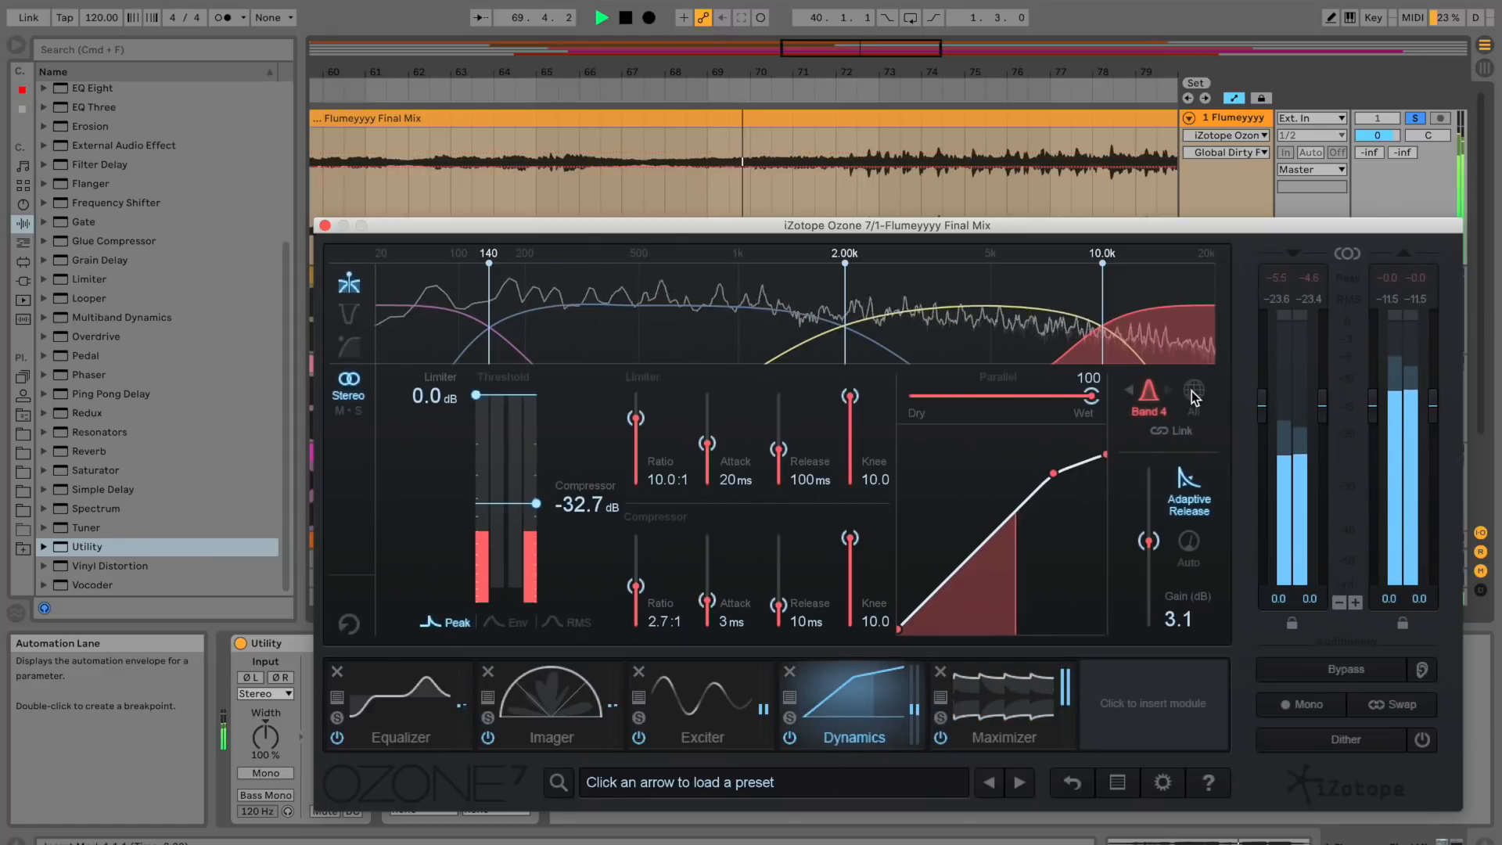
left_click(949, 315)
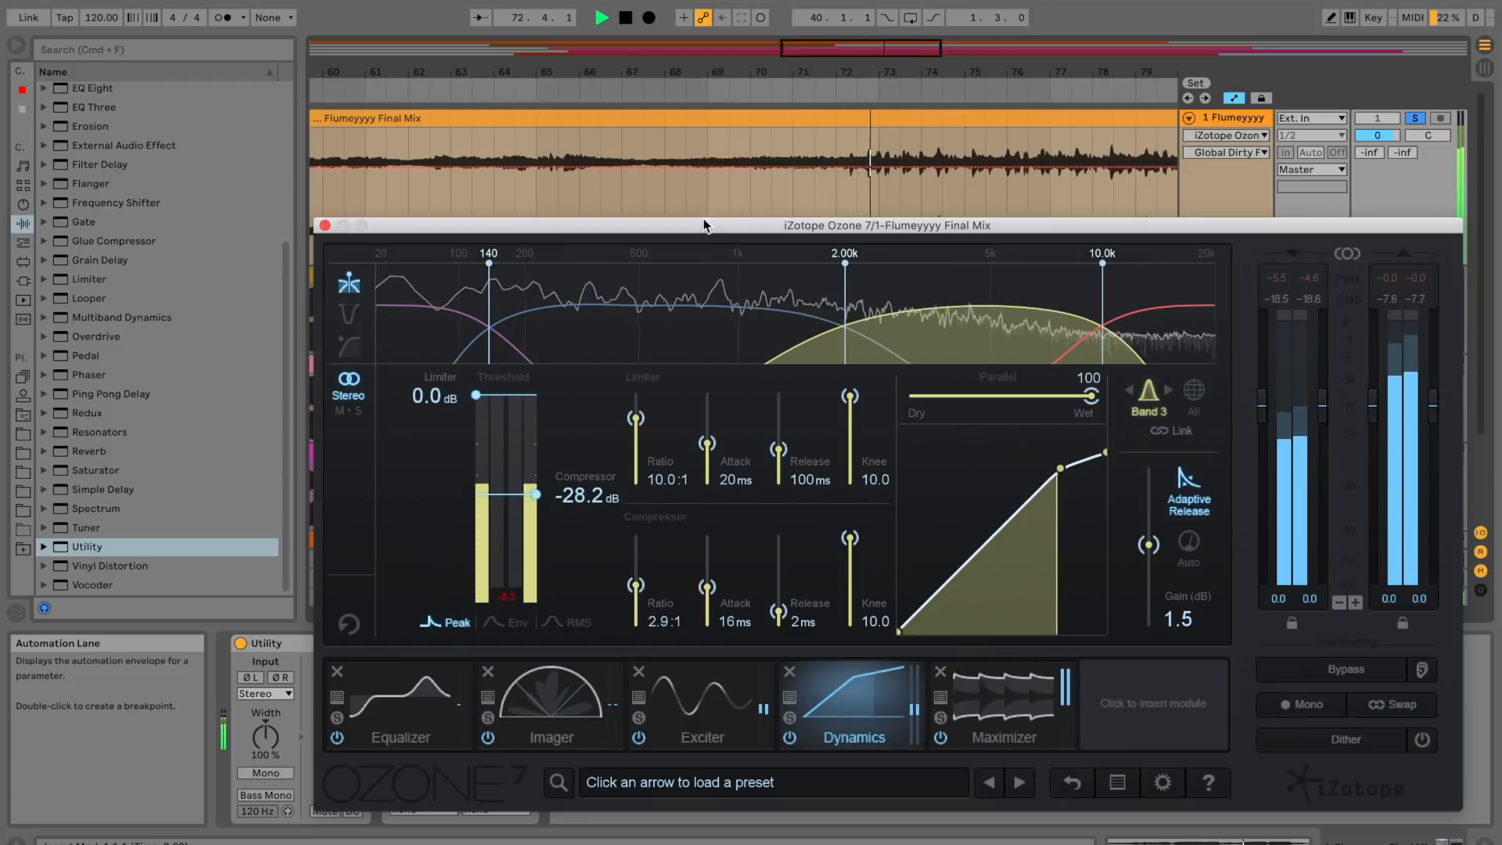
Follow the playback through the second drop to about bar 89, and examine the compression on Dynamics bands 2, 4 and 1.
scroll(723, 185, "down", 1)
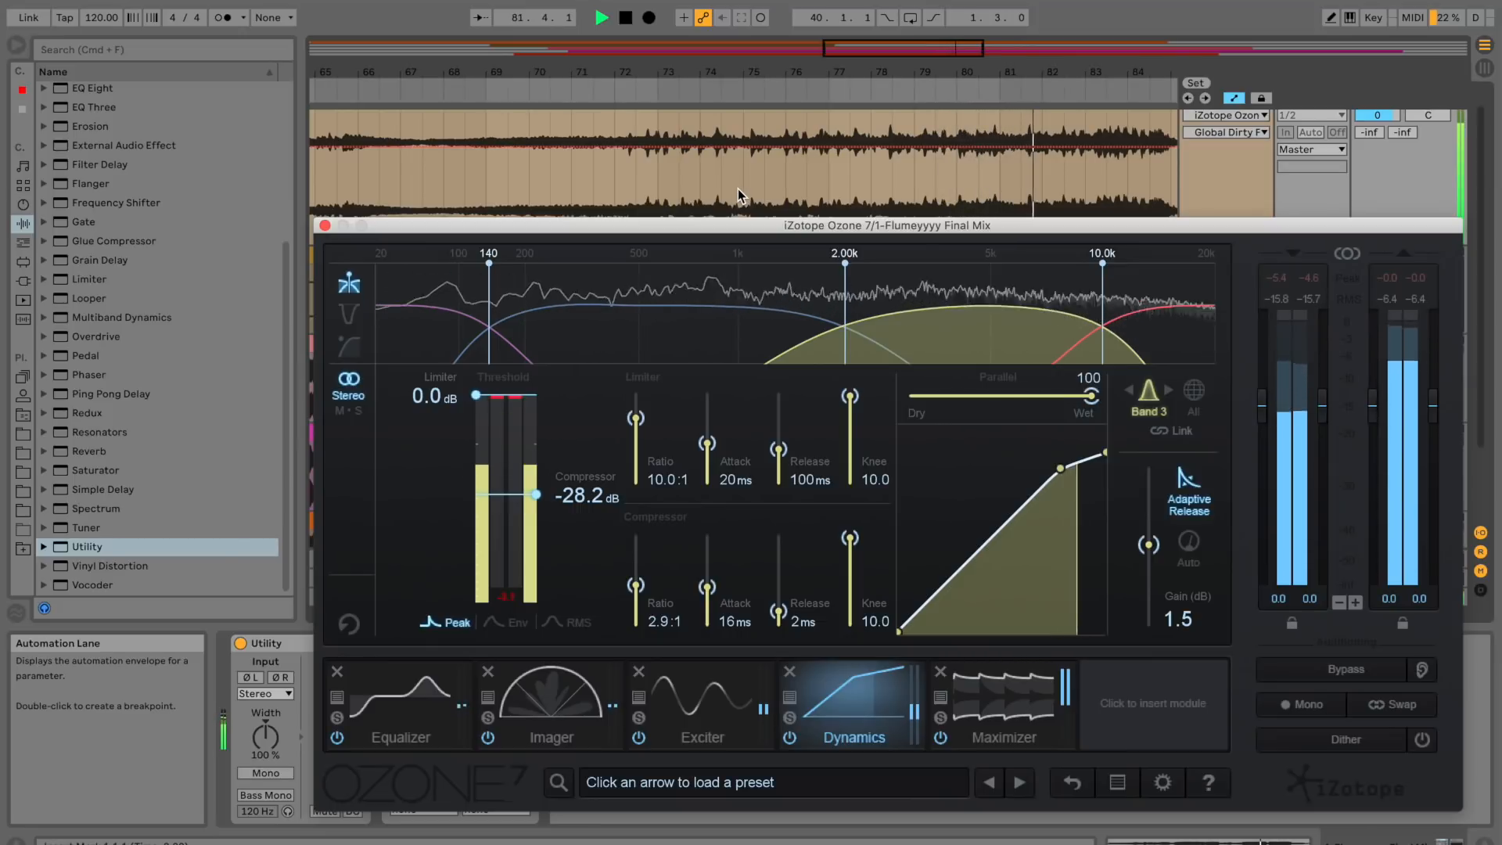
scroll(734, 167, "right", 2)
scroll(734, 166, "down", 1)
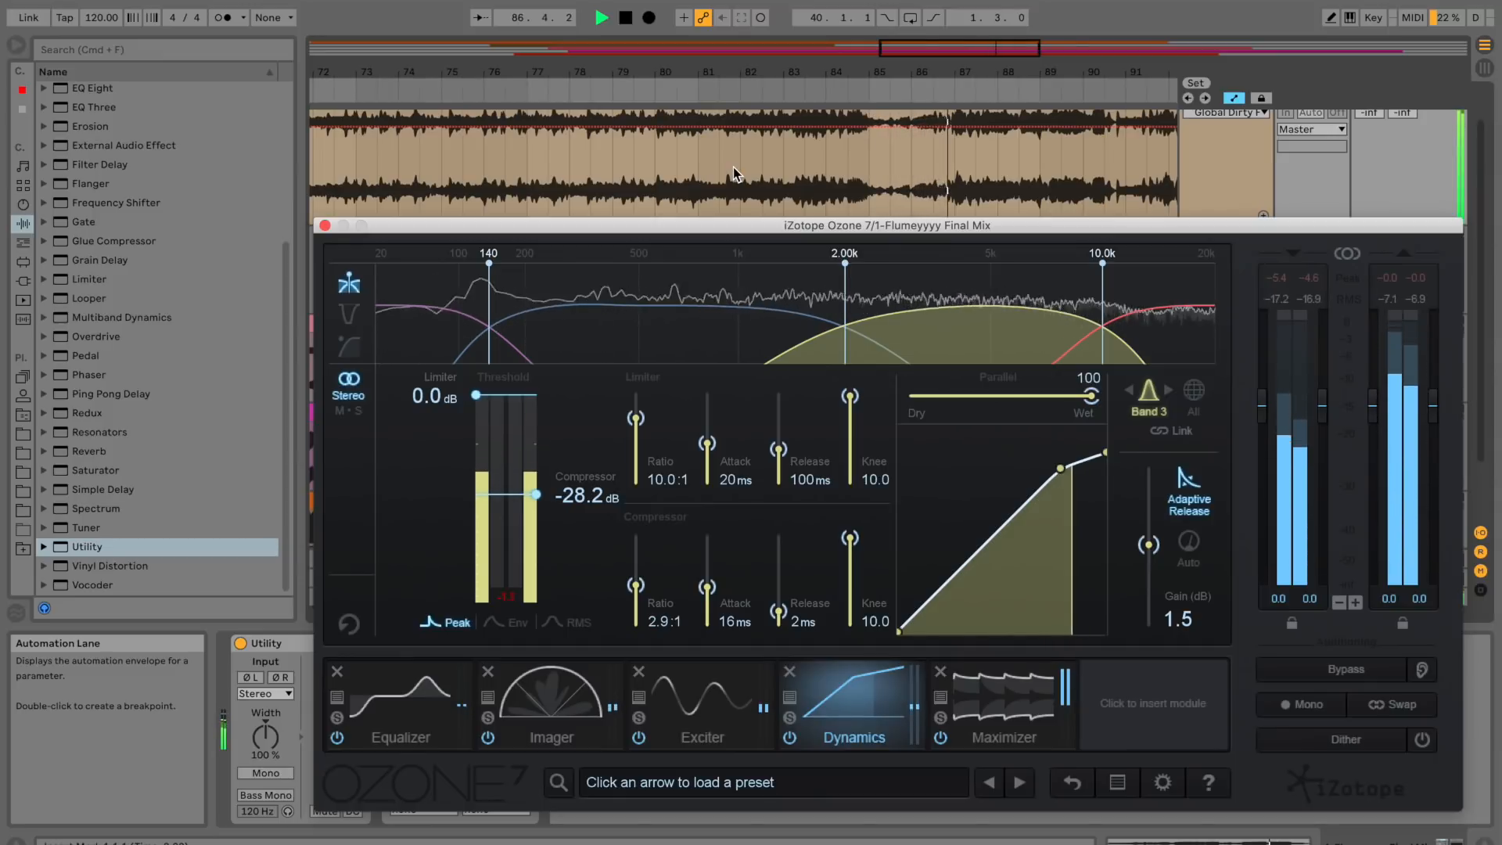
scroll(743, 195, "left", 1)
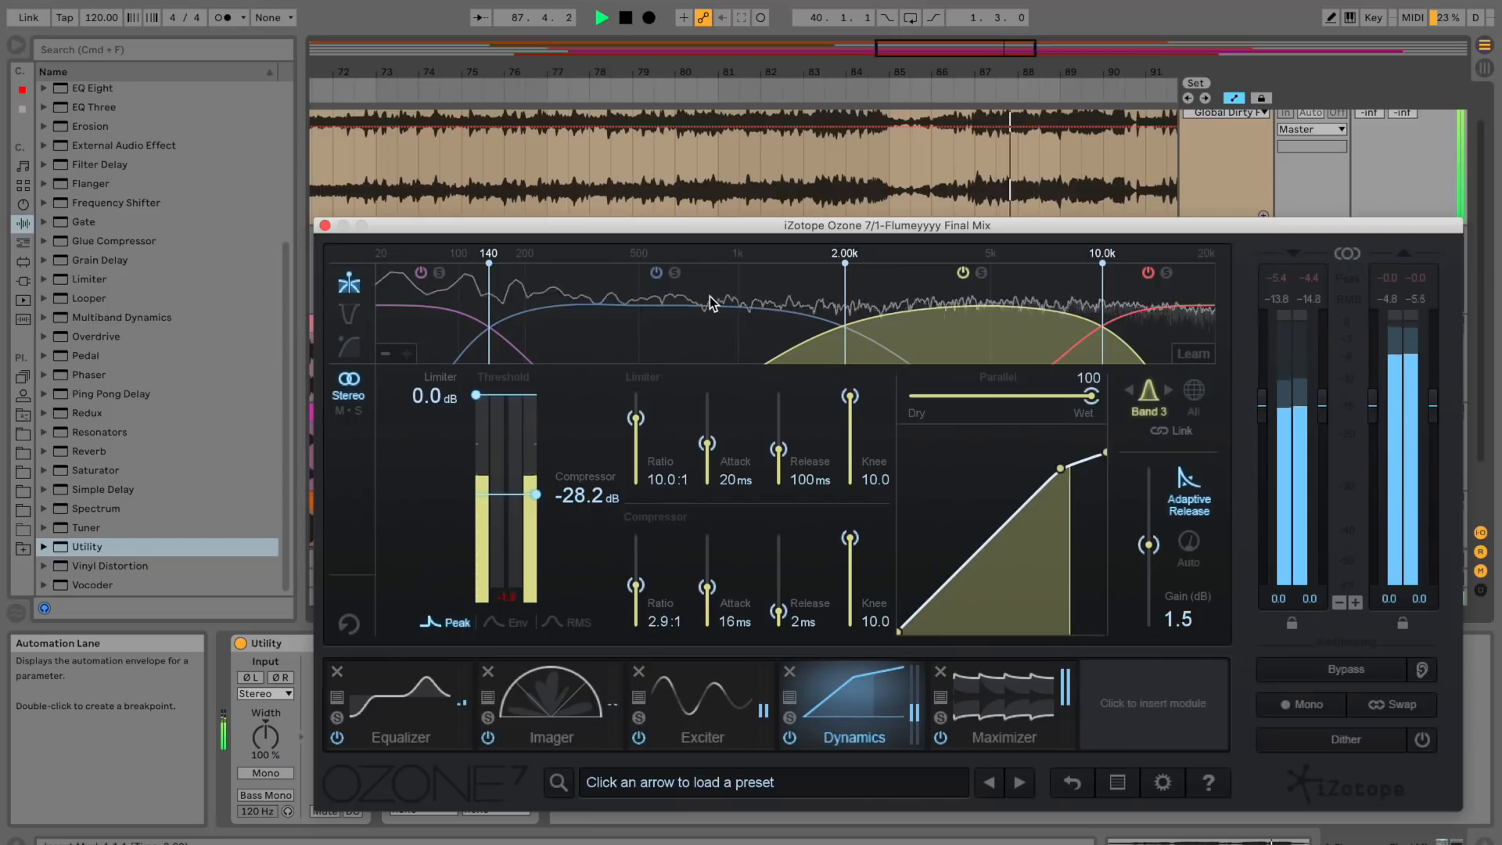
left_click(711, 303)
left_click(1167, 315)
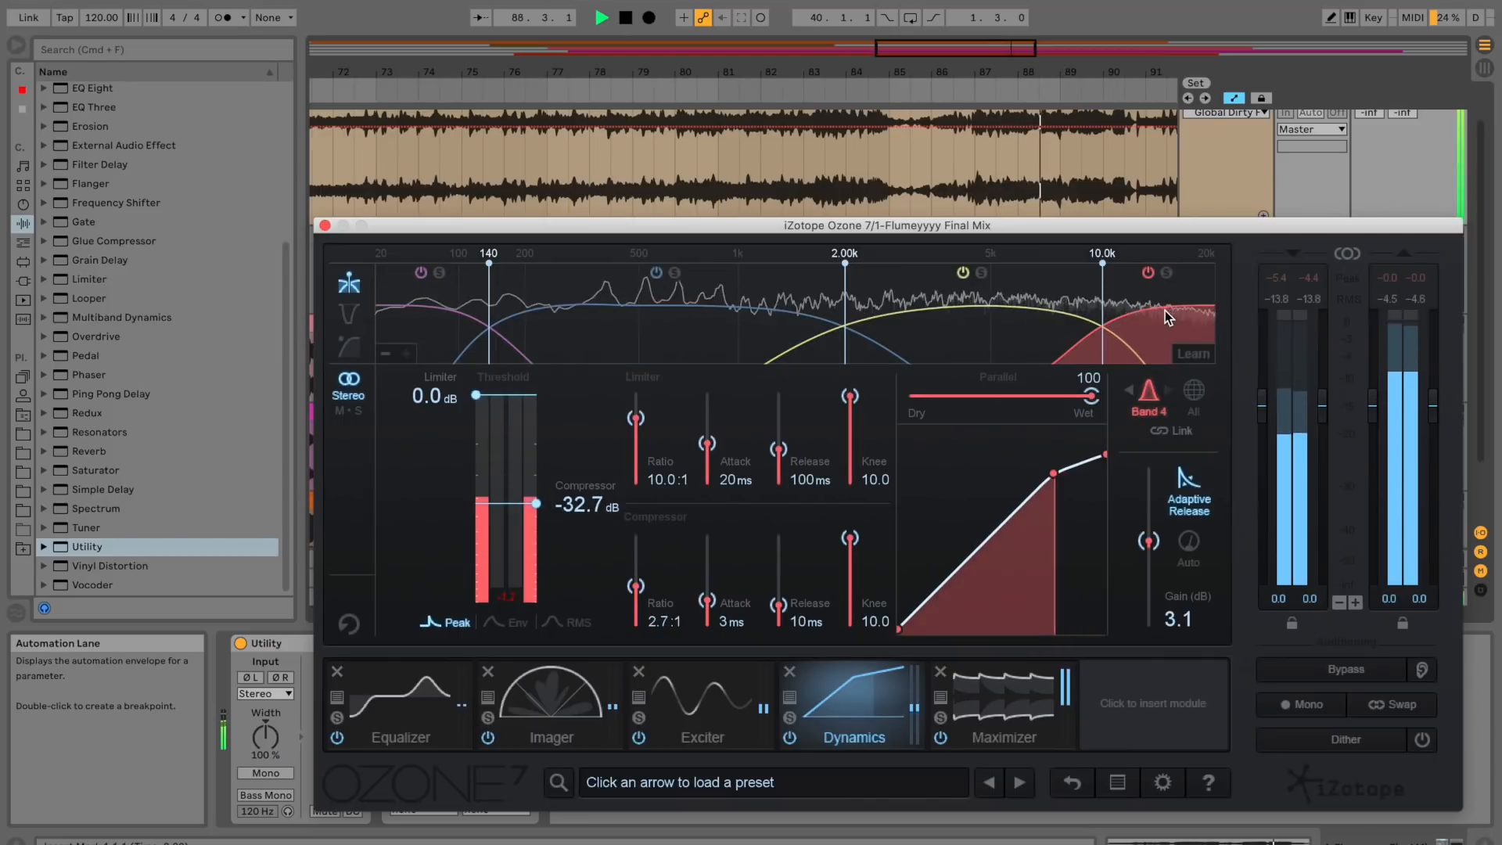
left_click(473, 337)
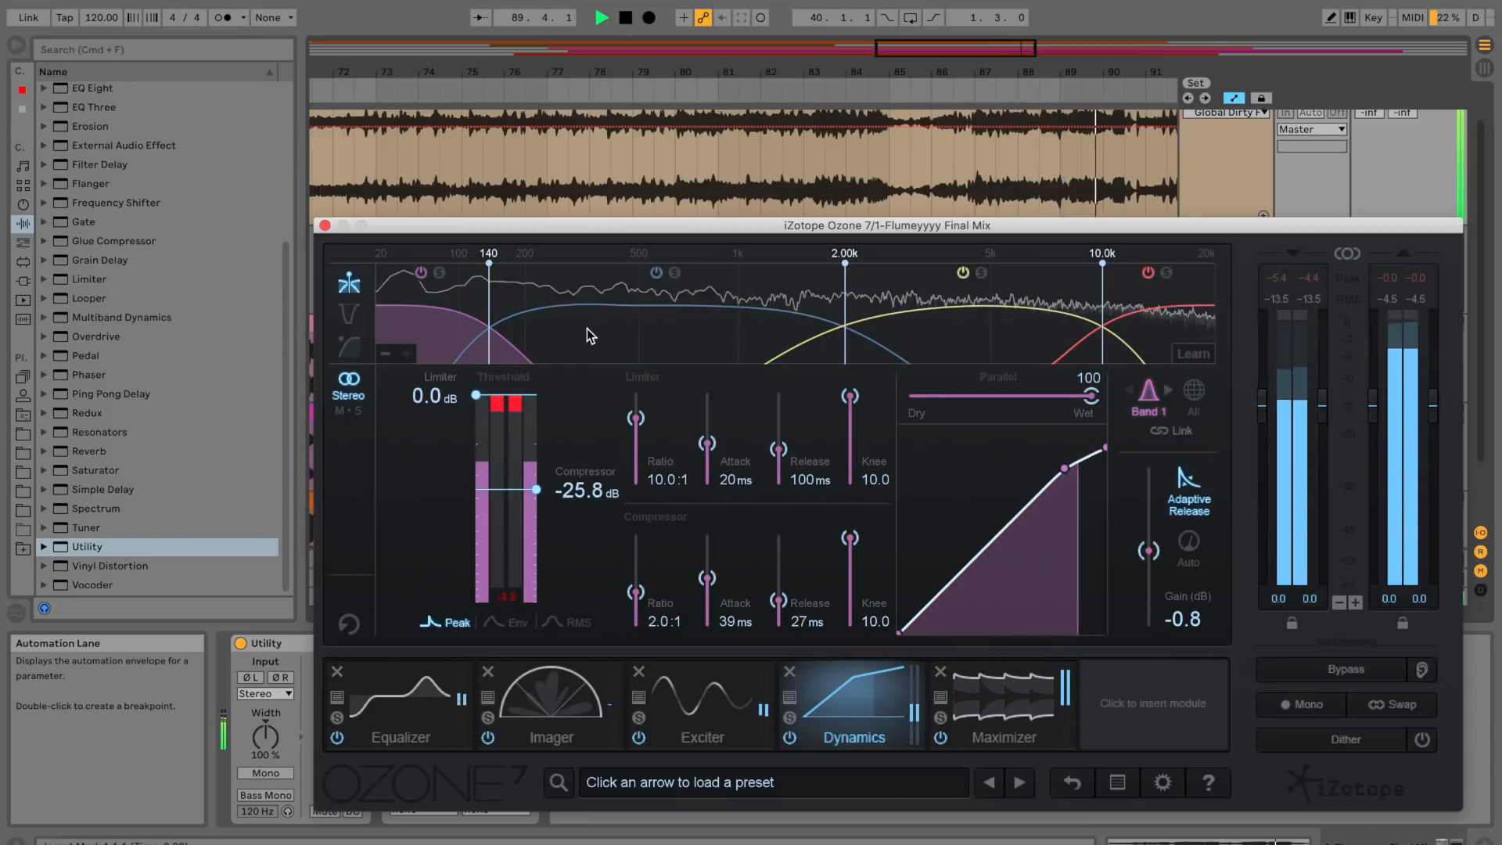
Close the Ozone 7 window and follow the Flumeyyyy waveform through the end of the drop and into the outro, to about bar 100.
scroll(698, 184, "right", 5)
left_click(325, 226)
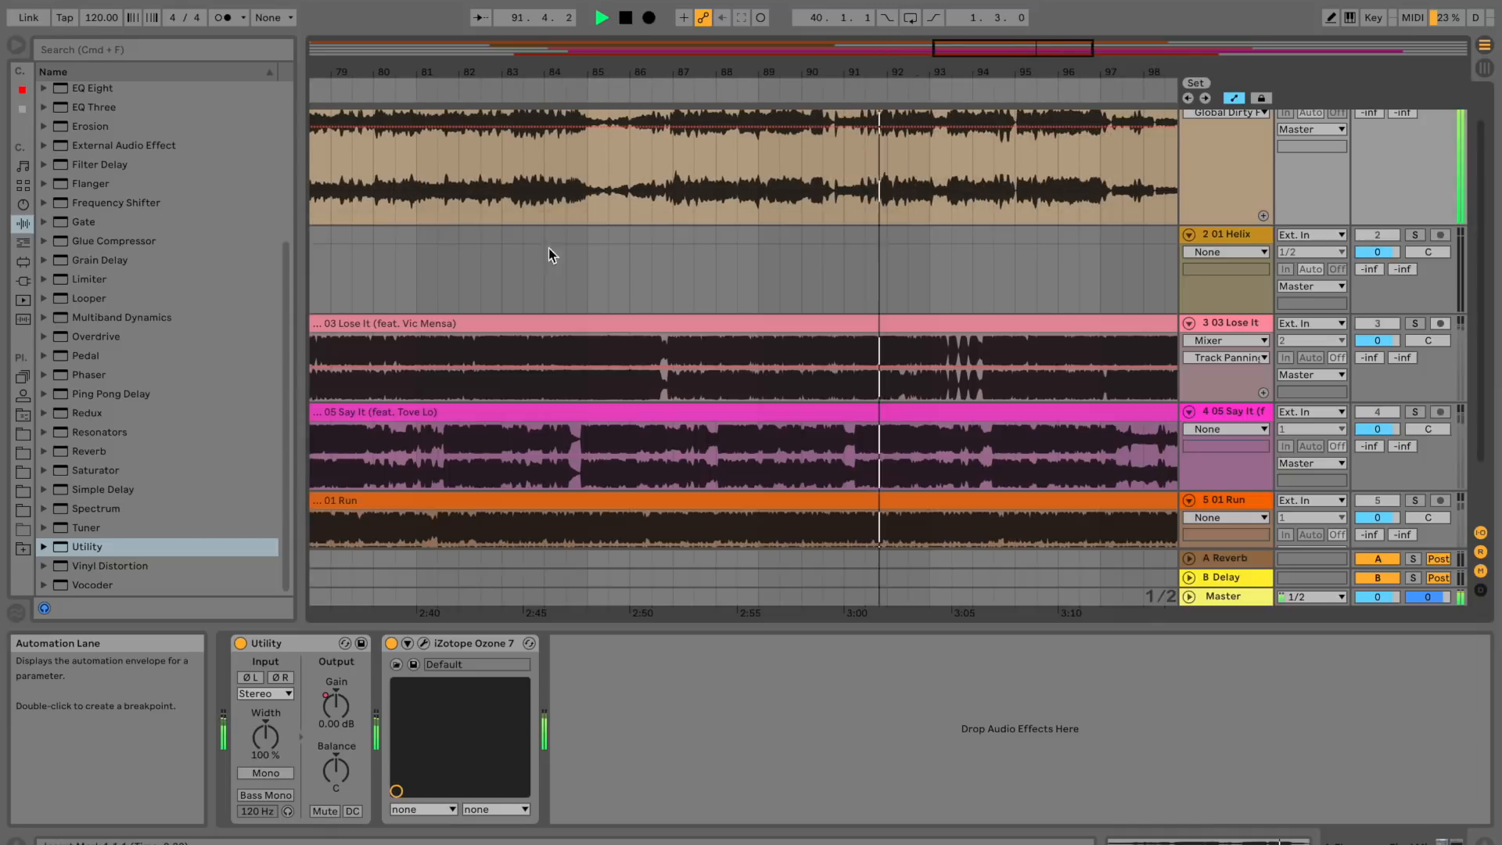
scroll(548, 249, "up", 2)
scroll(601, 246, "right", 5)
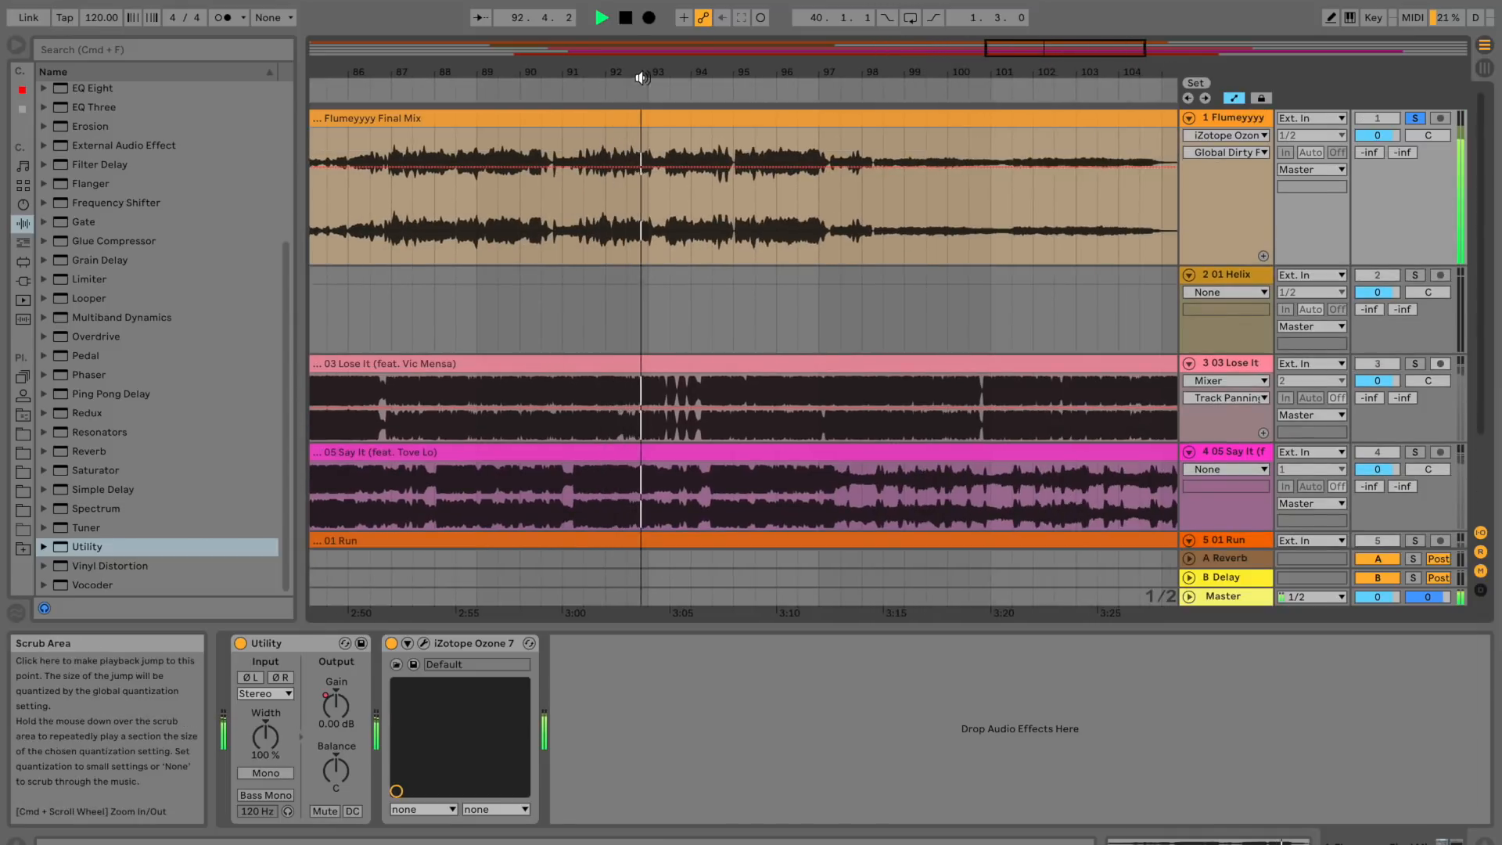
left_click_drag(654, 71, 653, 51)
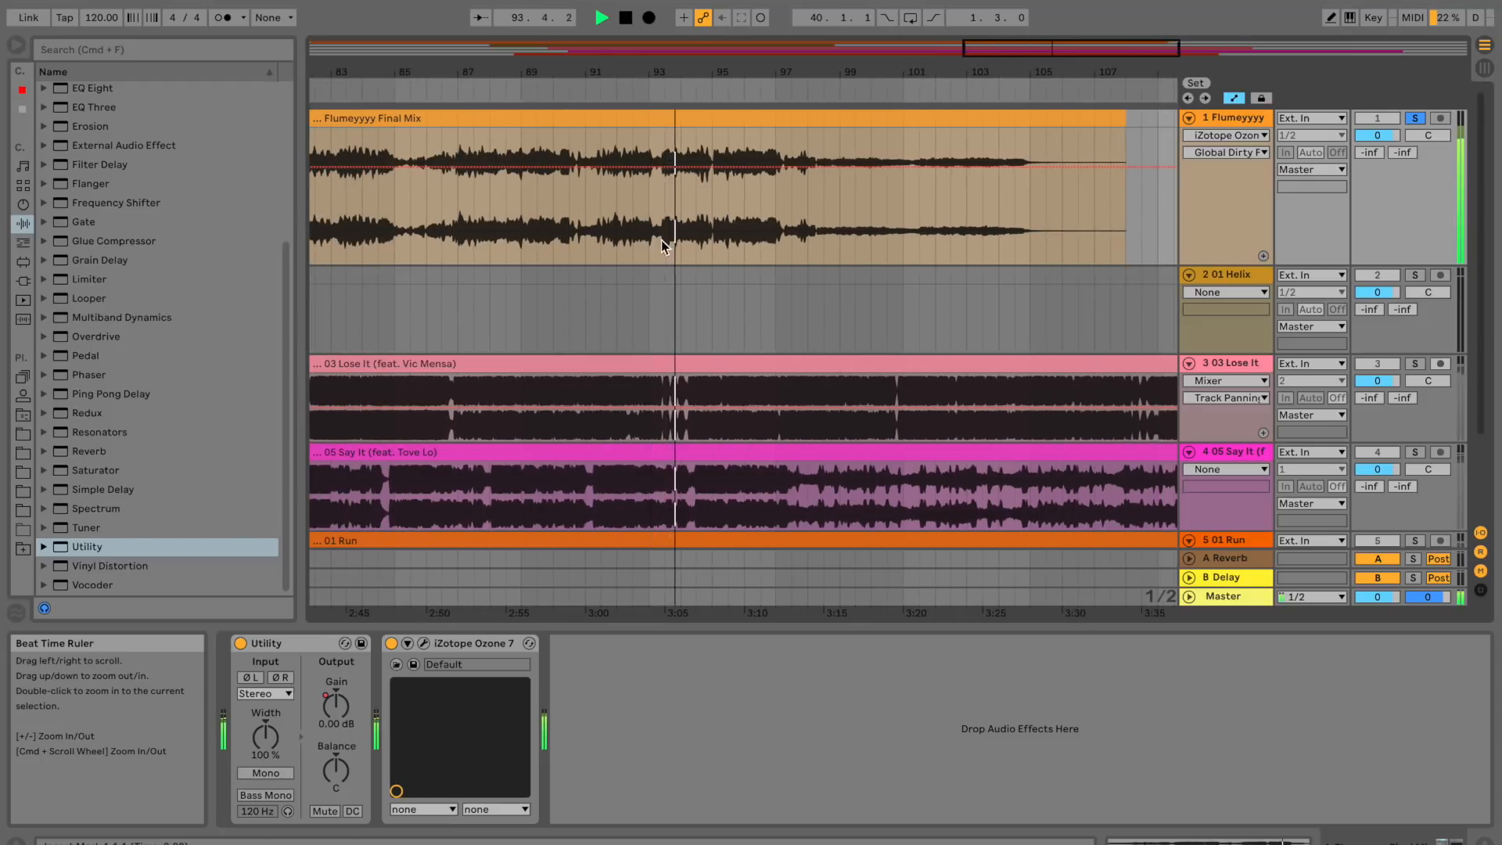
scroll(669, 261, "right", 2)
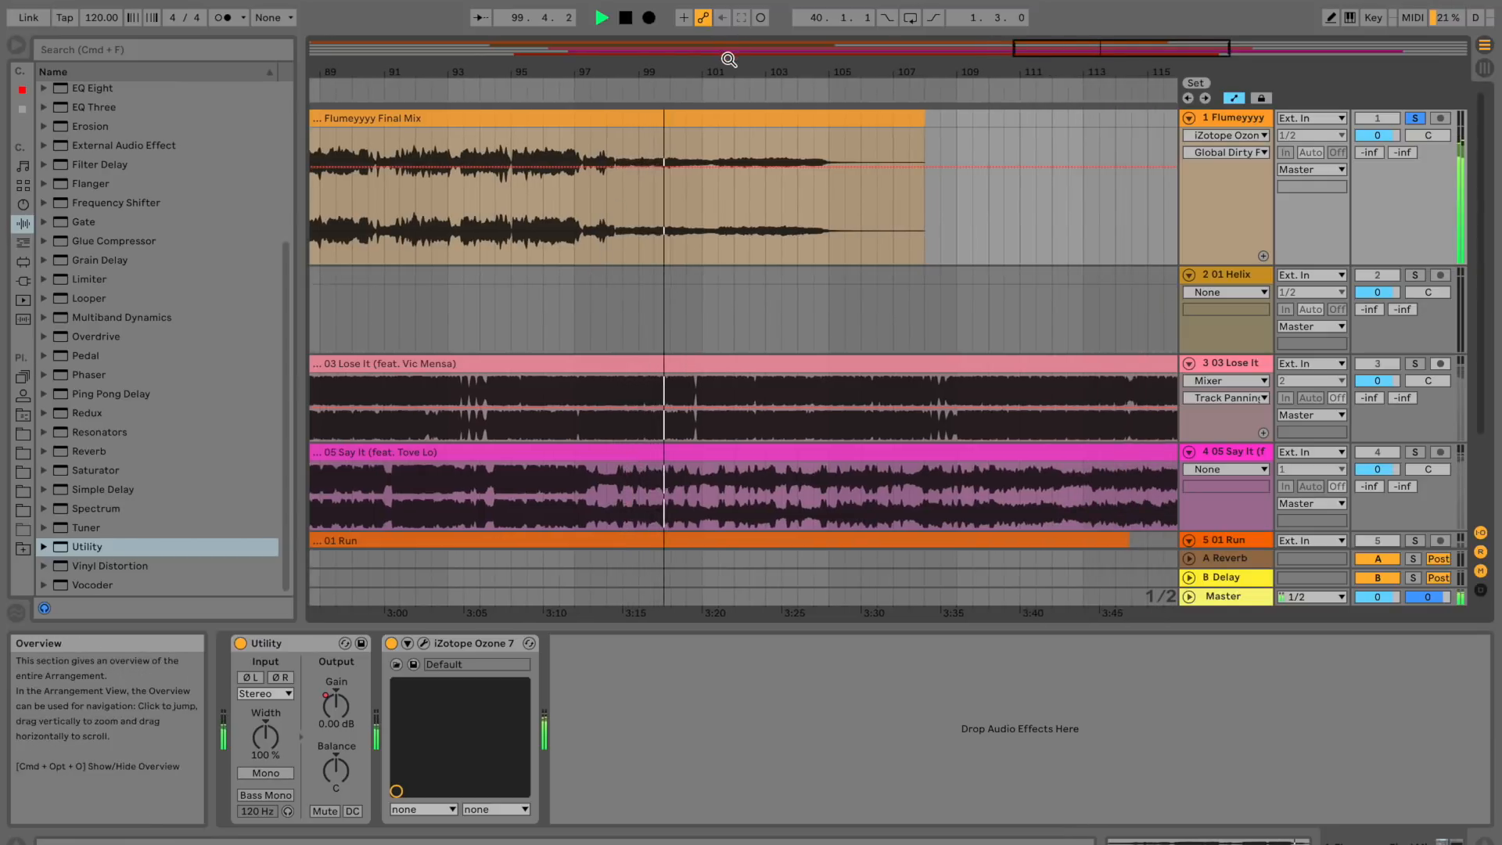
left_click_drag(729, 59, 723, 66)
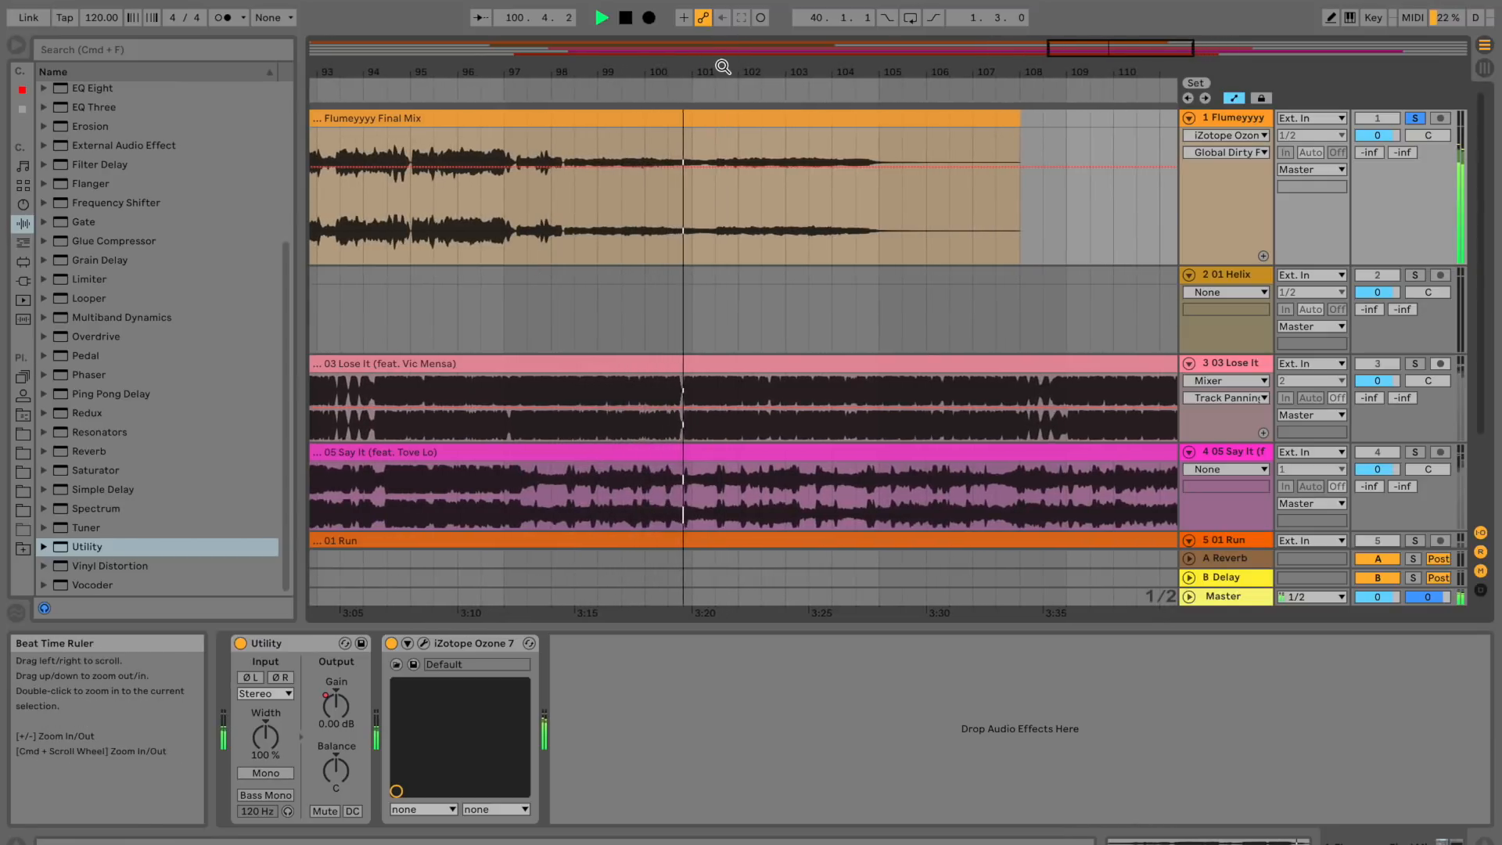